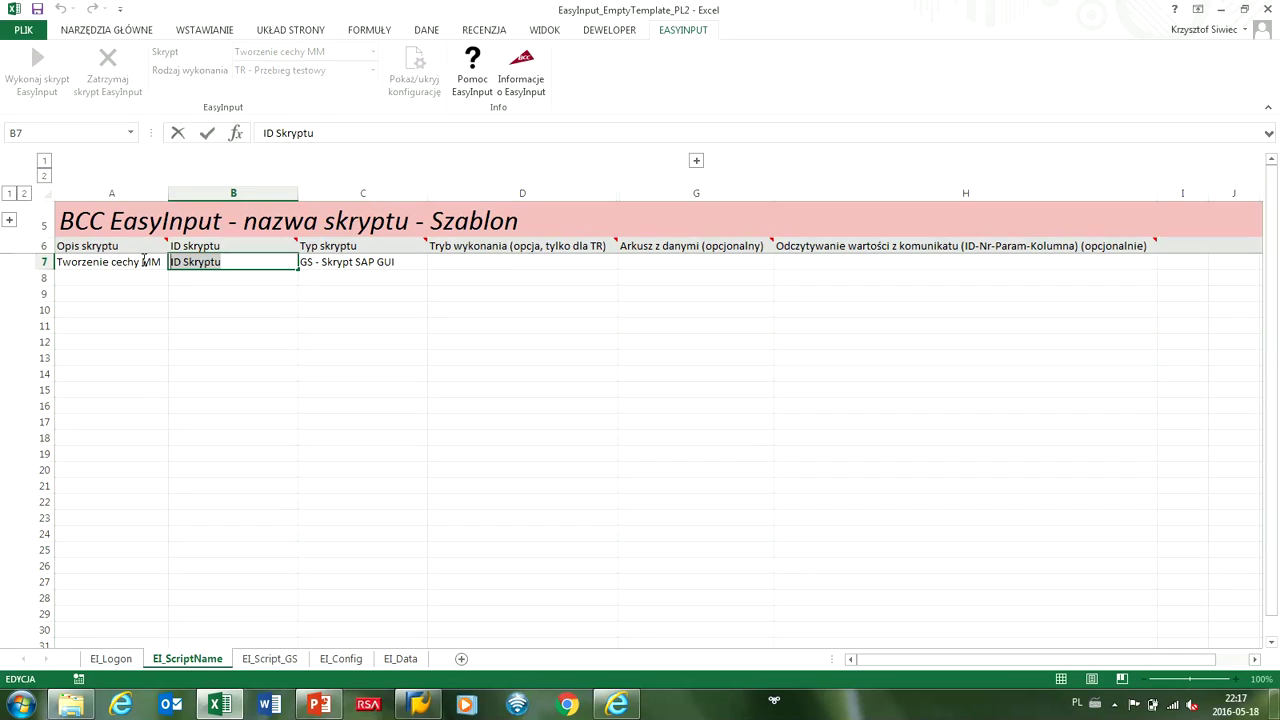
# Set script ID CT04 with script type GS - Skrypt SAP GUI and go to the EI_Script_GS sheet.
pyautogui.write('CT04')
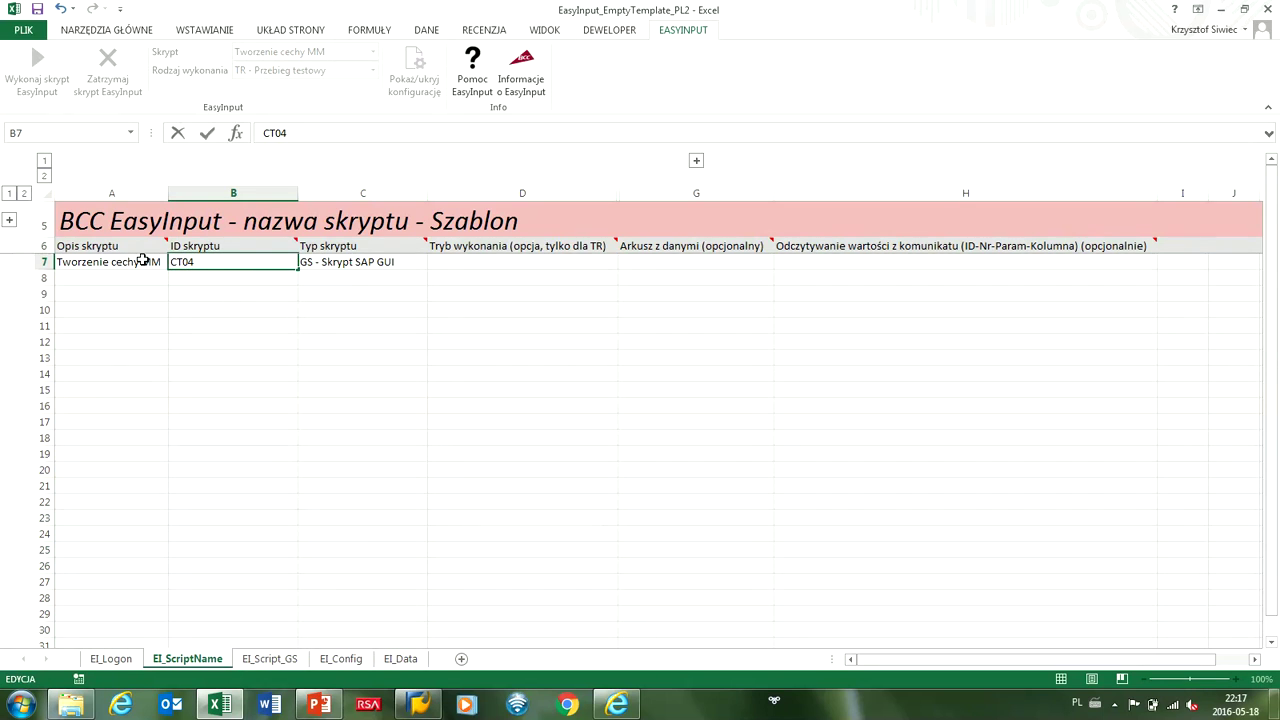
pyautogui.click(308, 262)
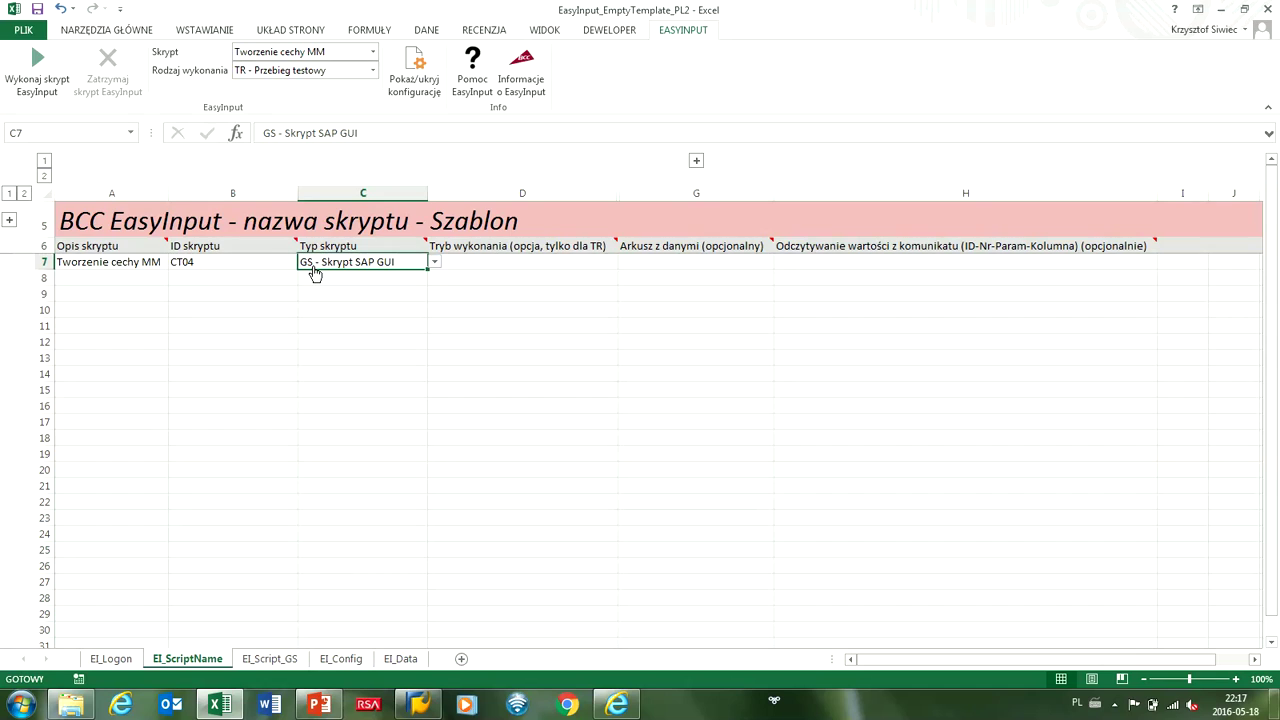
pyautogui.hotkey('alt', 'Down')
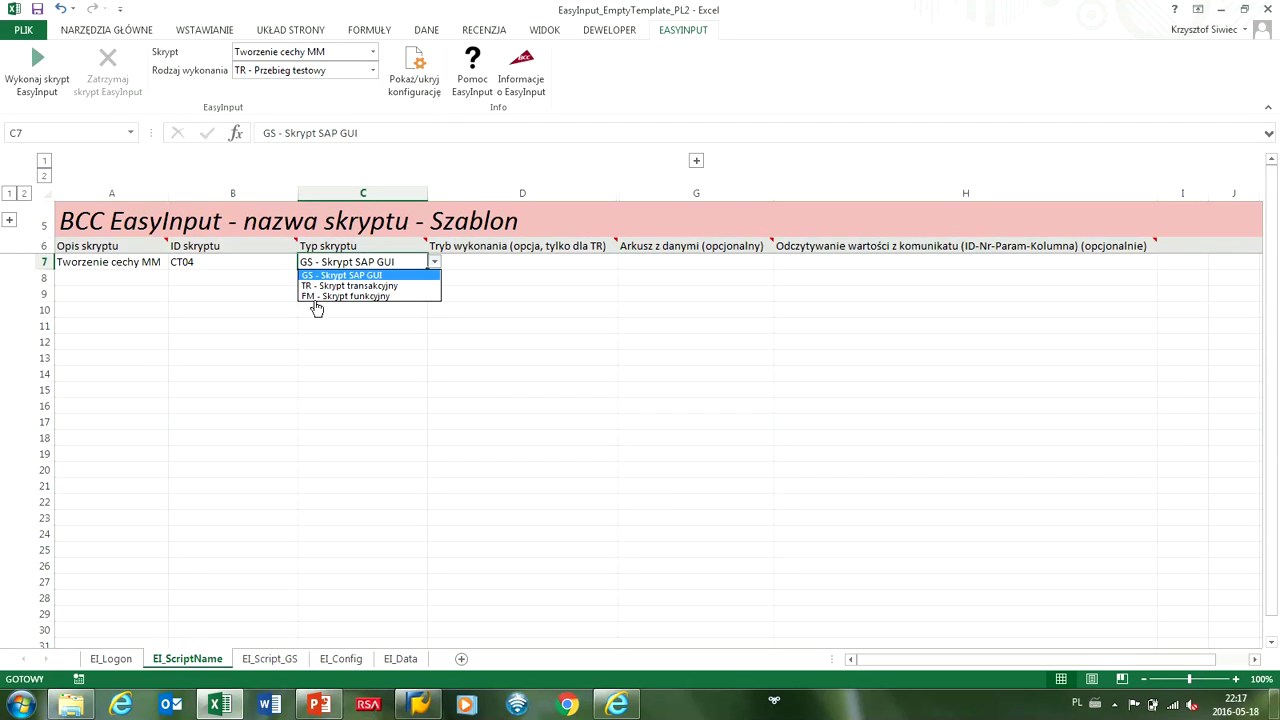
pyautogui.click(316, 279)
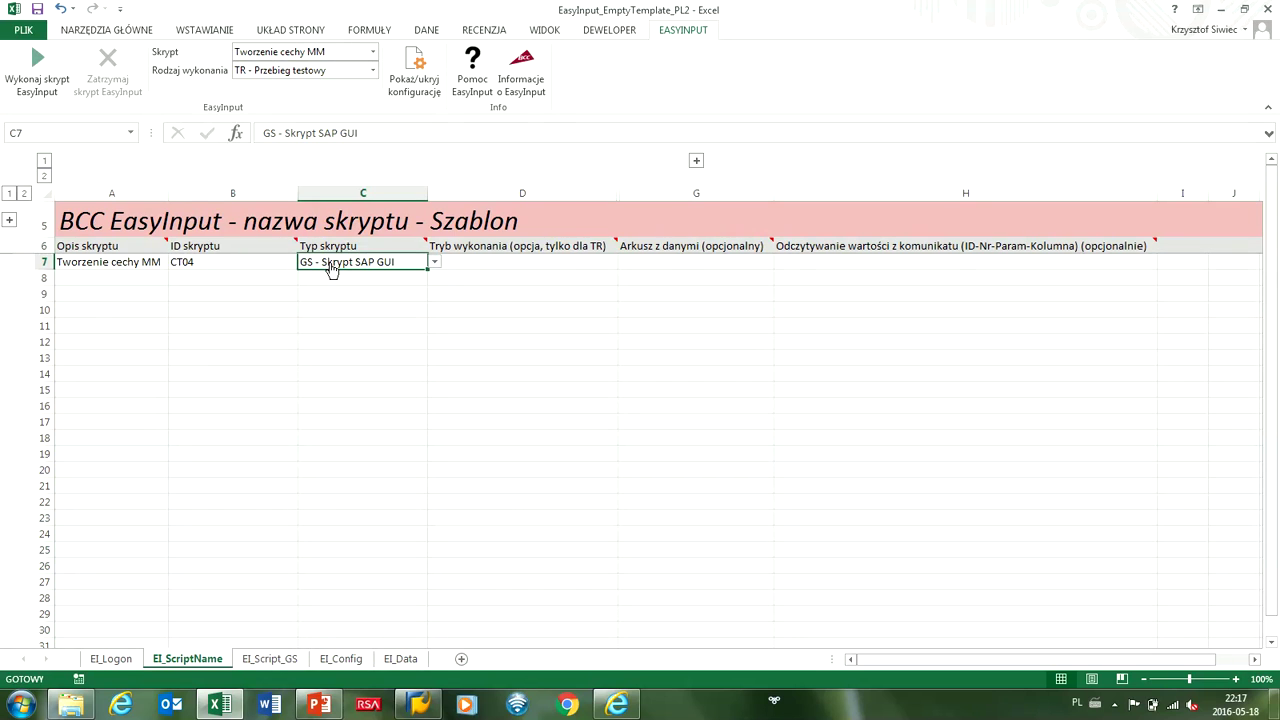
pyautogui.click(270, 659)
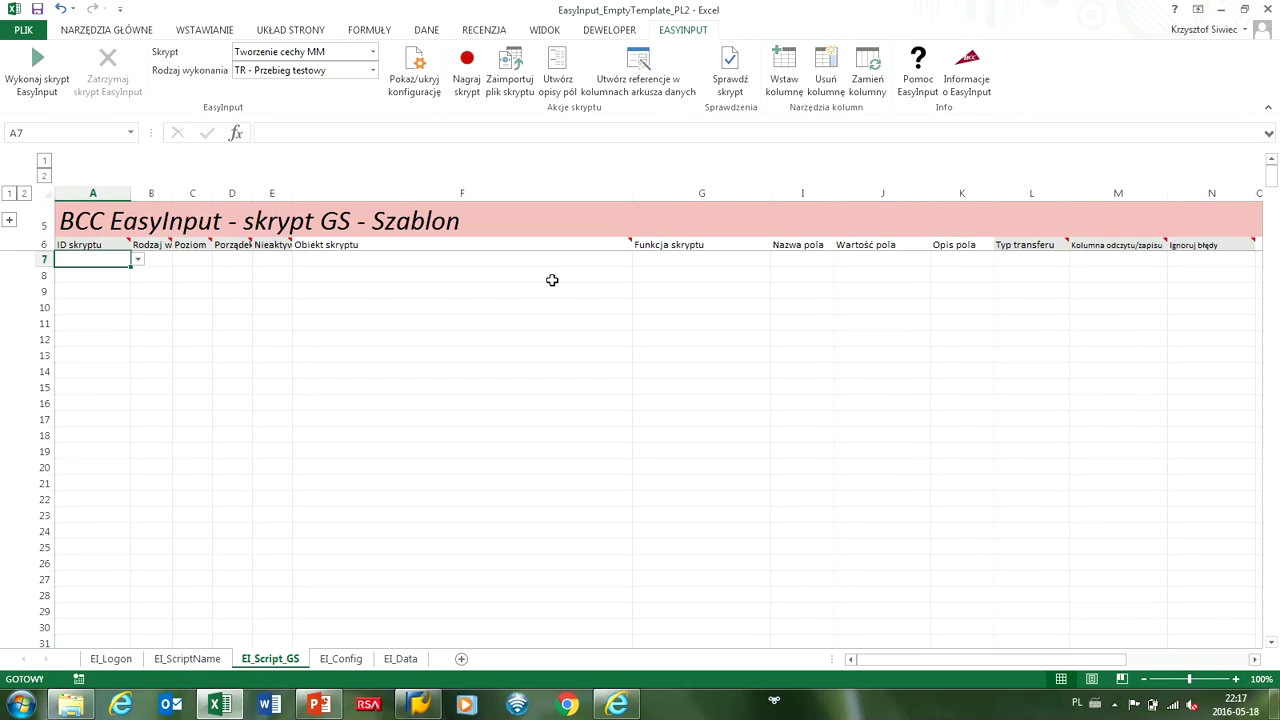
# Start a new EasyInput recording, log on to SAP with the password, and allow the SAP GUI attach.
pyautogui.click(466, 80)
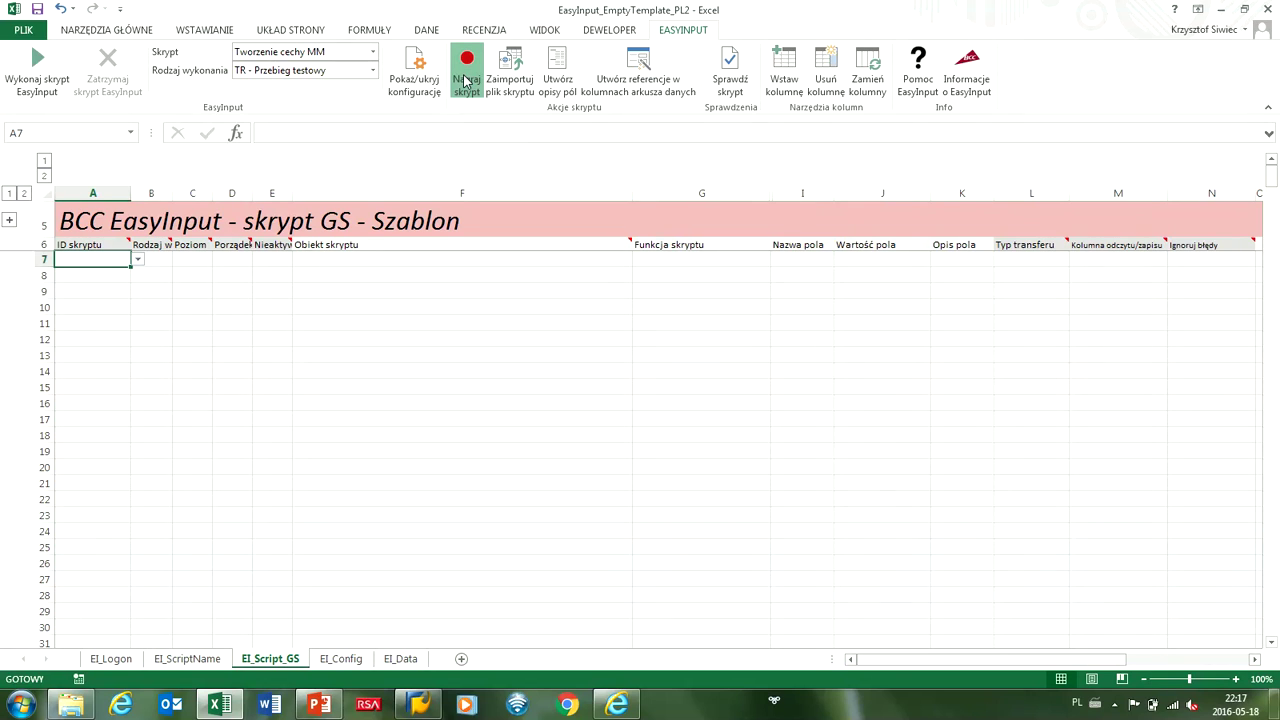
pyautogui.click(745, 330)
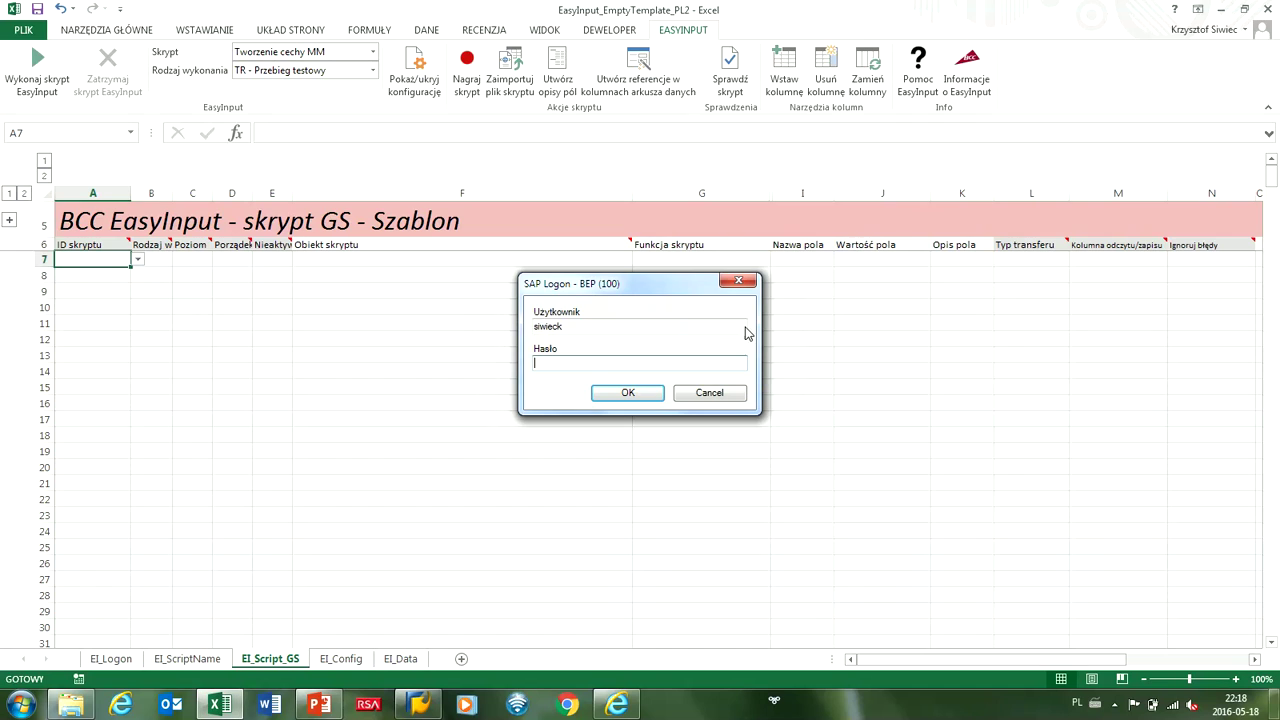
pyautogui.write('******')
pyautogui.press('Return')
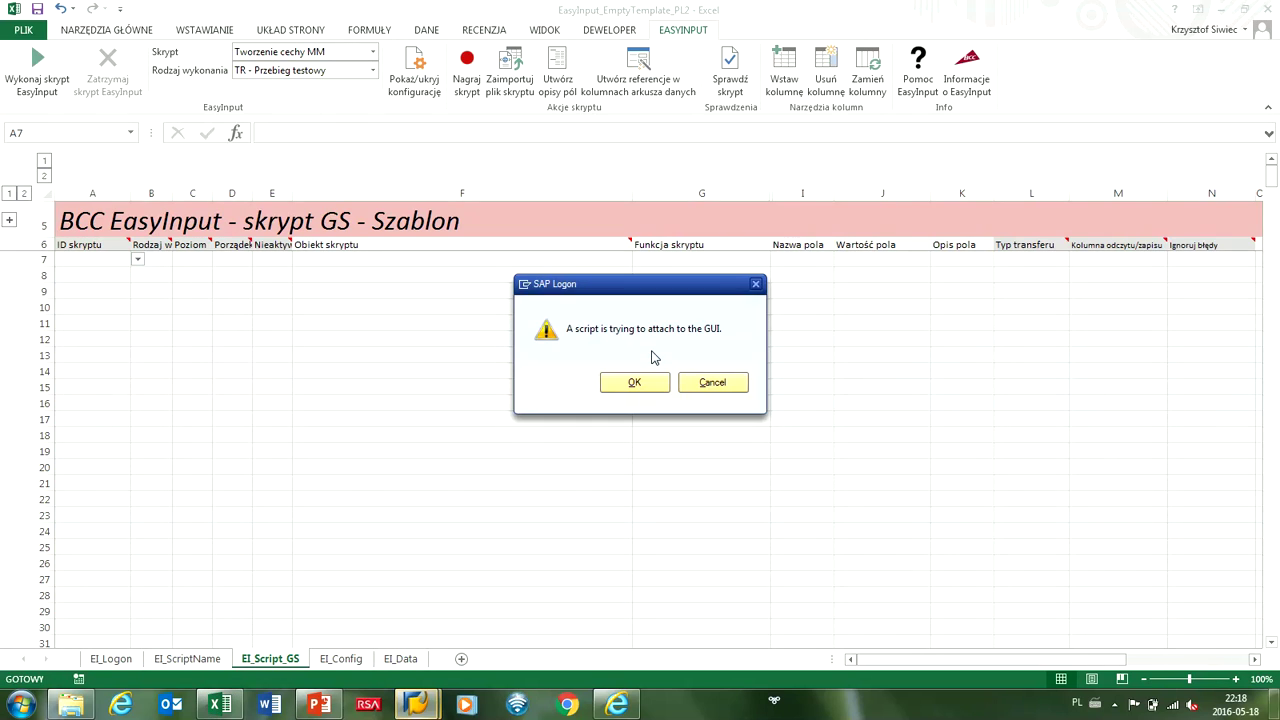
pyautogui.click(634, 382)
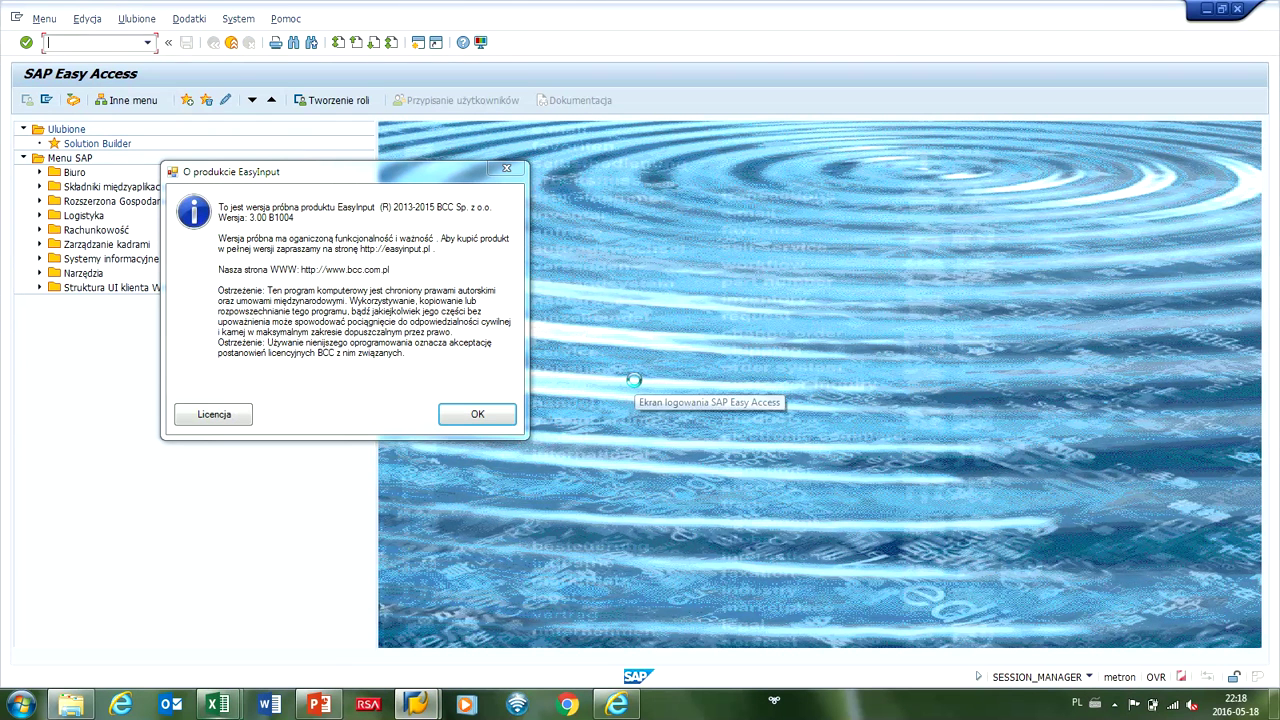
# Dismiss the EasyInput trial notice and open the characteristics management transaction.
pyautogui.click(478, 414)
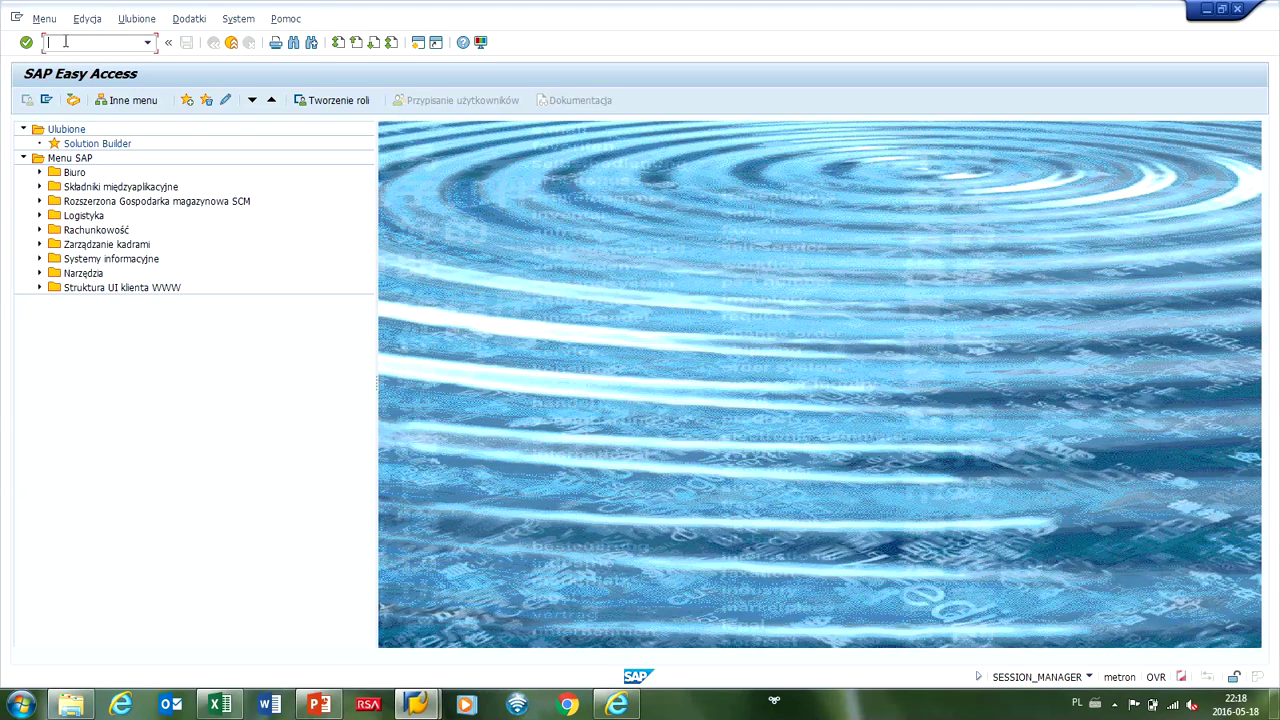
pyautogui.write('ct0')
pyautogui.write('2')
pyautogui.press('Return')
# Enter characteristic ZCHAR0009 valid from 01.01.2016 and start creating it.
pyautogui.press('BackSpace')
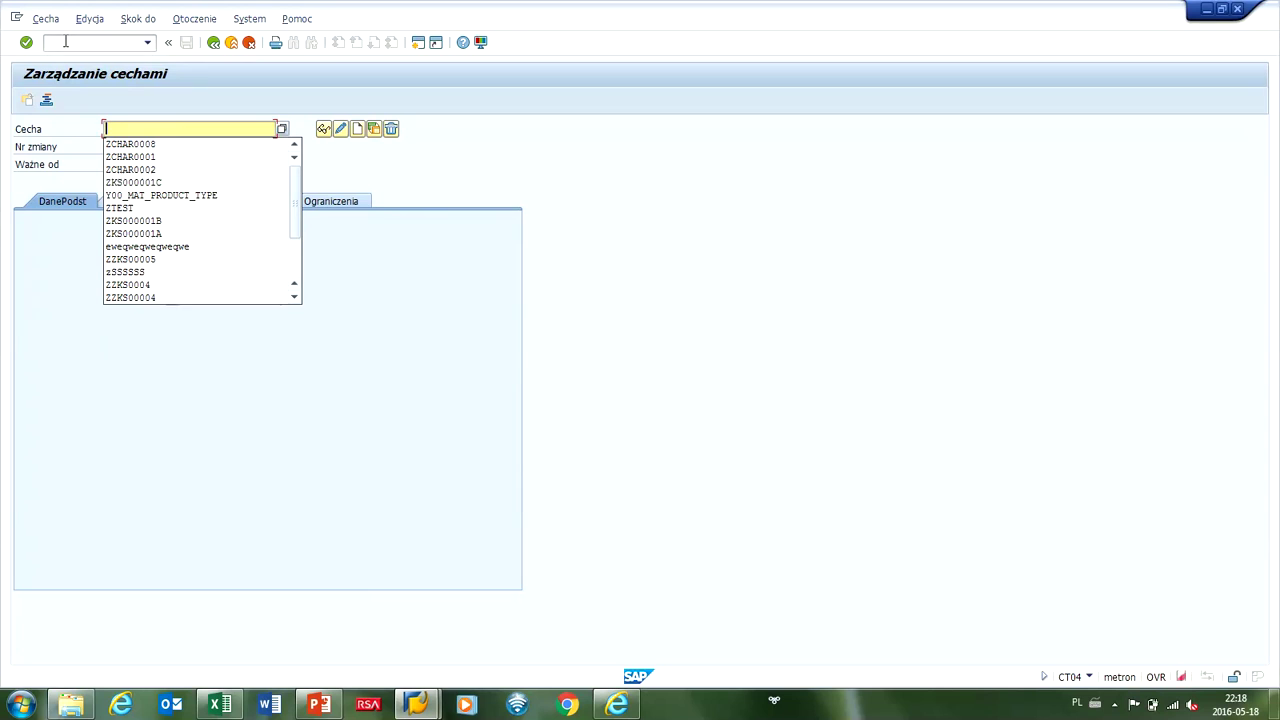
pyautogui.write('ZCHAR000')
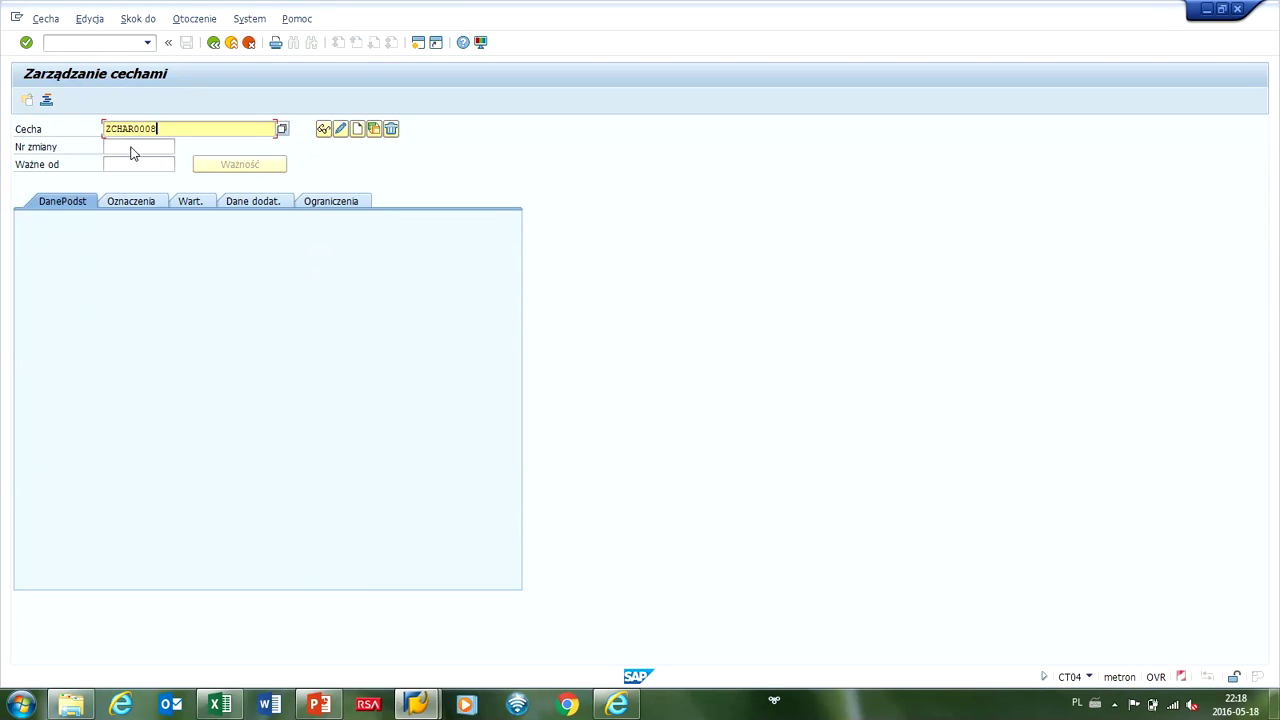
pyautogui.click(149, 144)
pyautogui.click(145, 164)
pyautogui.click(145, 164)
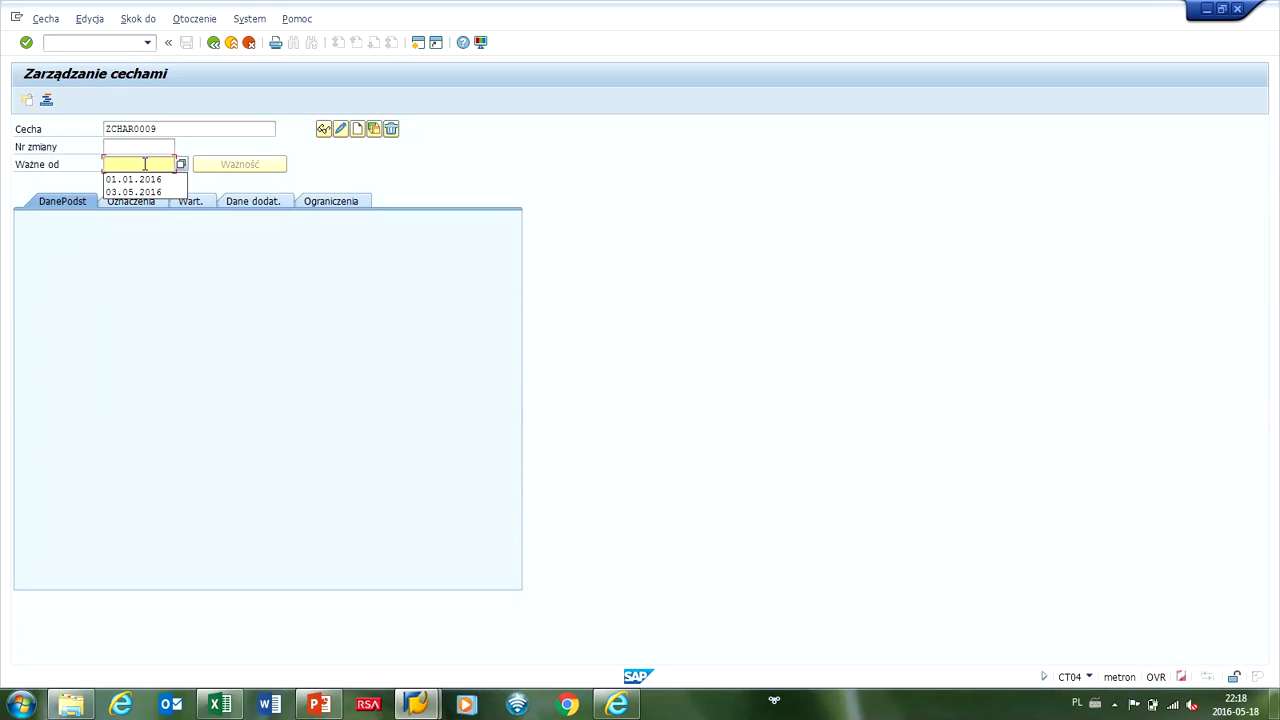
pyautogui.click(148, 179)
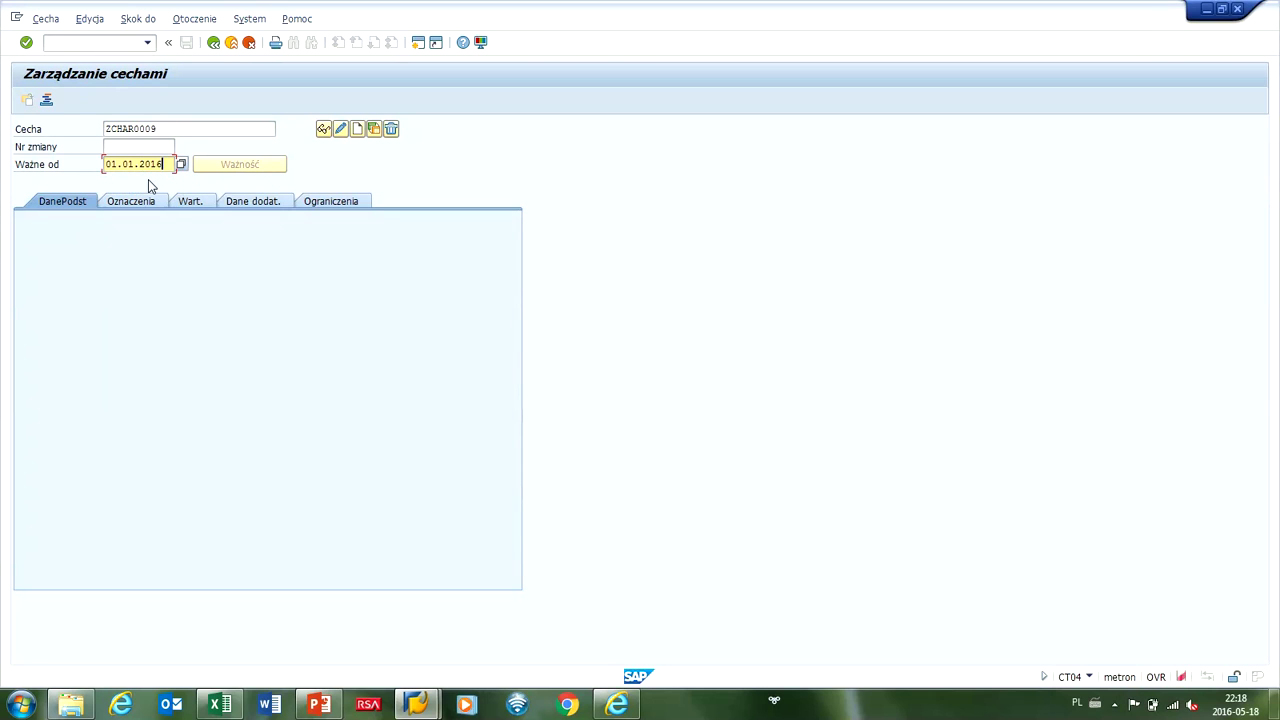
pyautogui.click(357, 130)
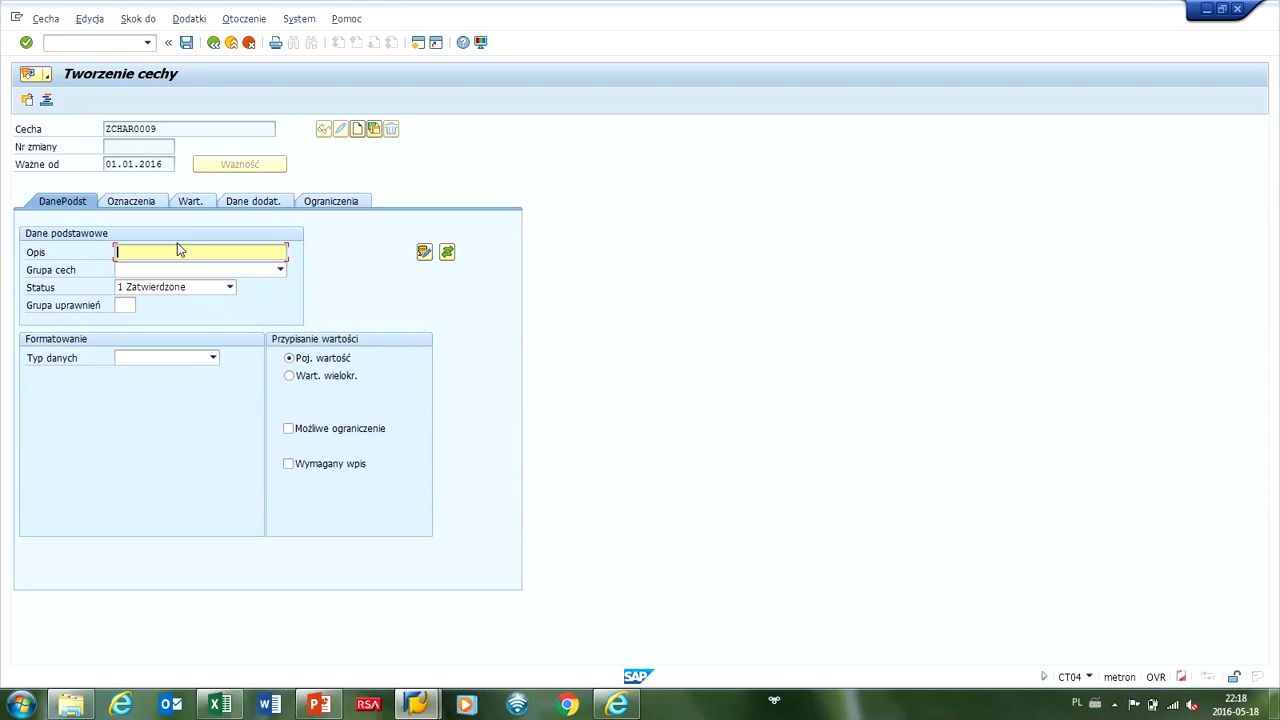
# Describe ZCHAR0009 as 'Opis cechy', CHAR format, 10 characters, case-sensitive, and show its values.
pyautogui.write('Opis cechy')
pyautogui.click(143, 360)
pyautogui.click(136, 370)
pyautogui.click(122, 392)
pyautogui.write('10')
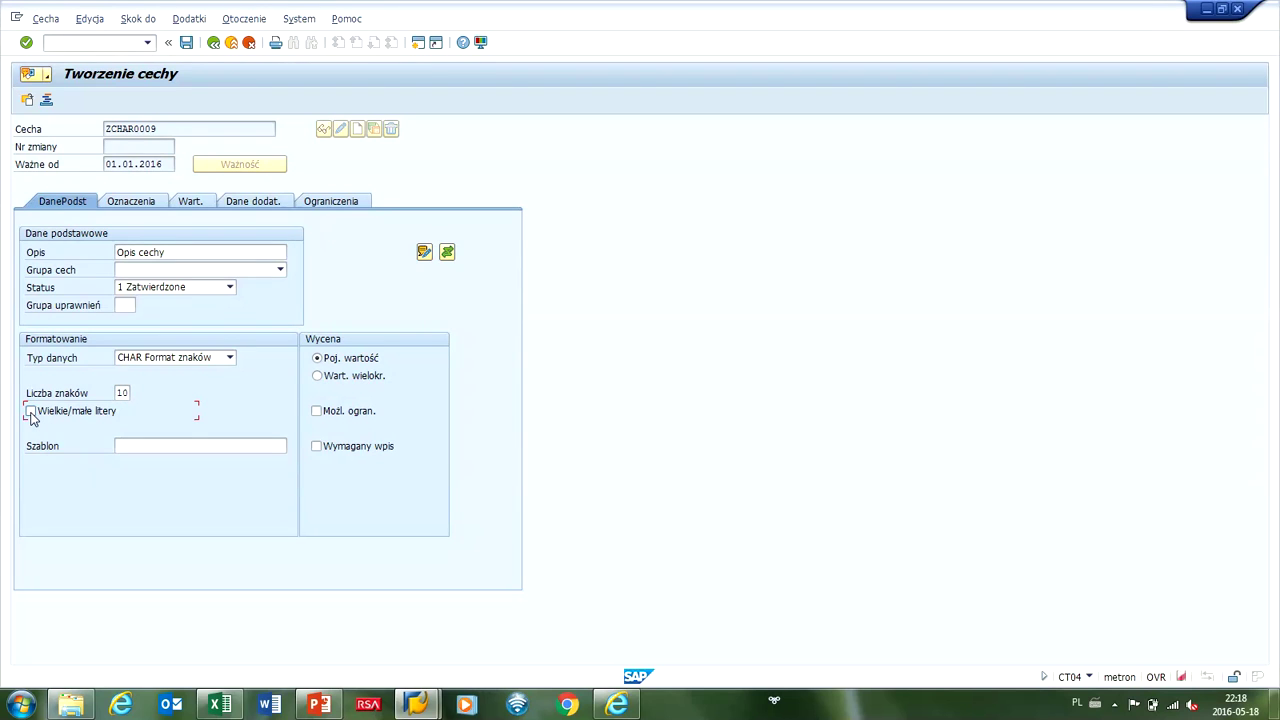
pyautogui.click(314, 448)
pyautogui.click(199, 206)
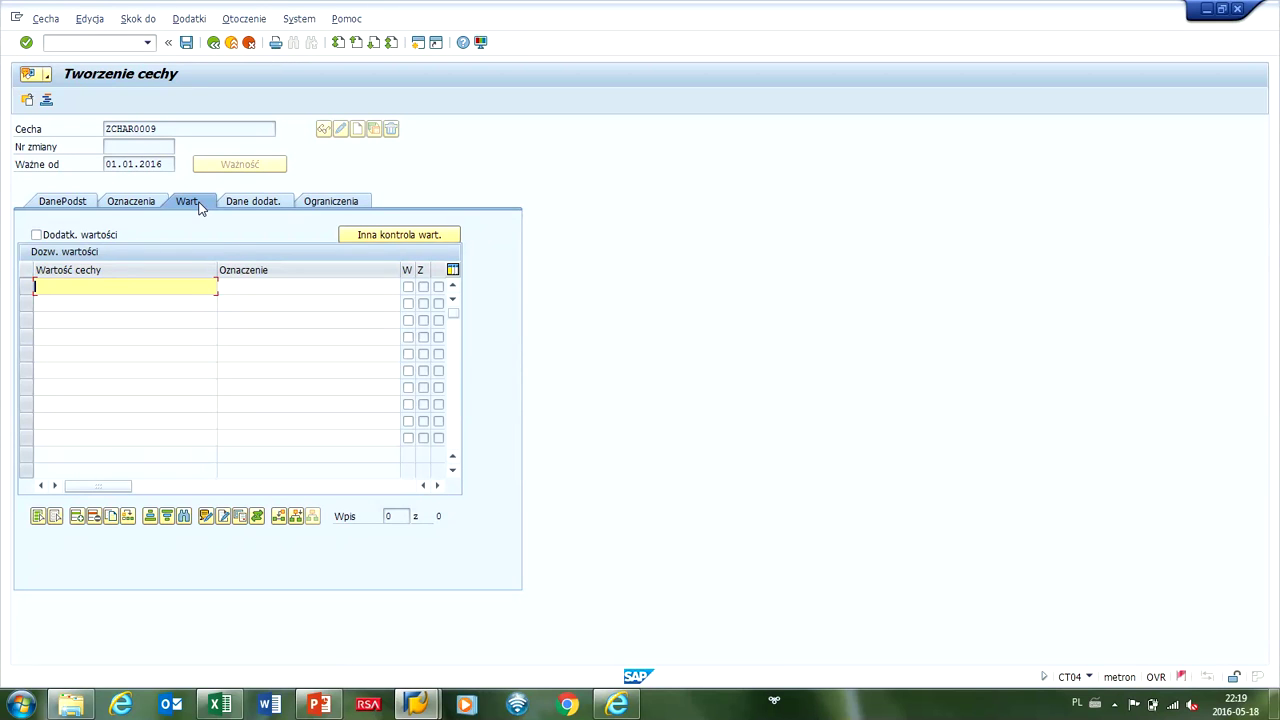
# Add allowed value WART1 described 'Opis 1' and insert an empty row above it.
pyautogui.write('WAR')
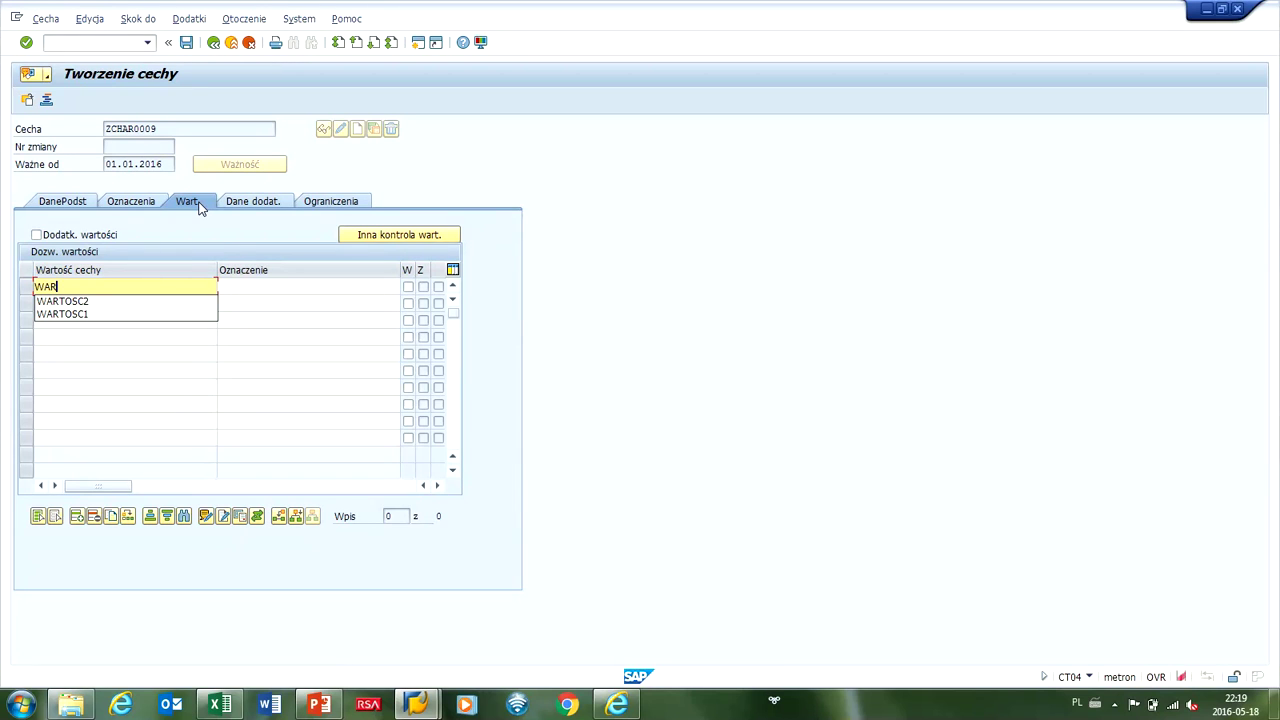
pyautogui.write('T1')
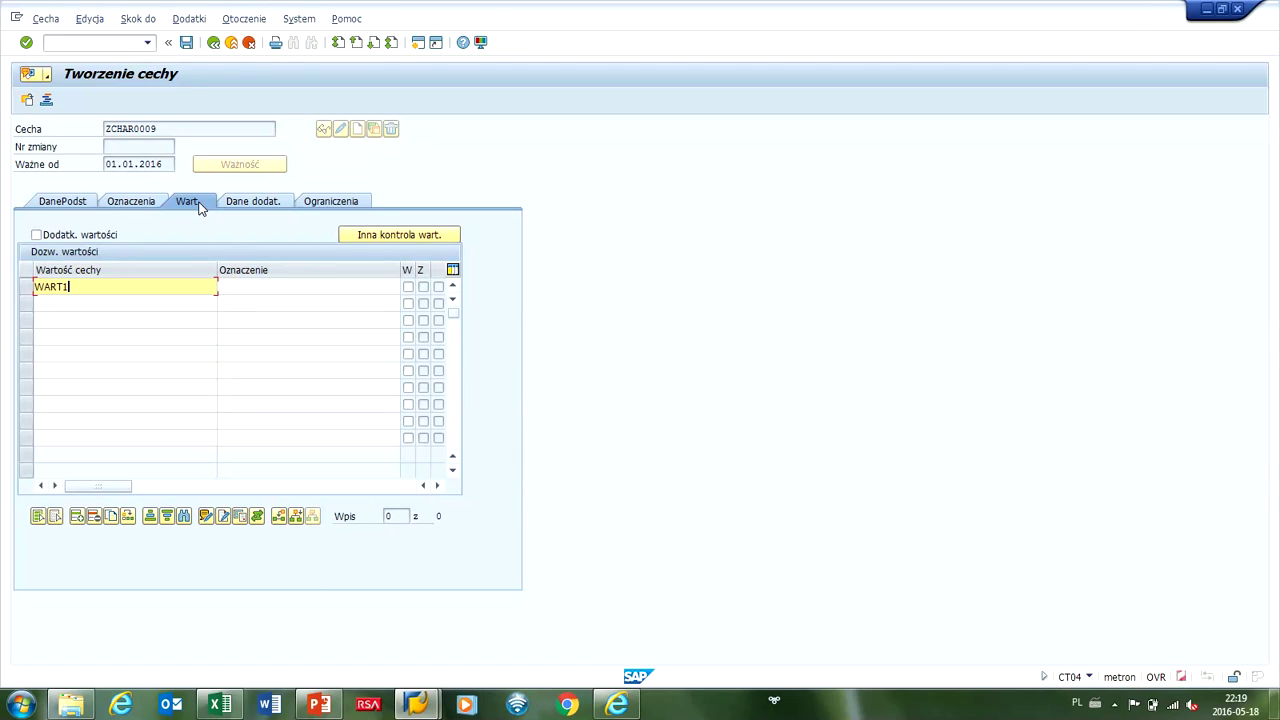
pyautogui.click(246, 286)
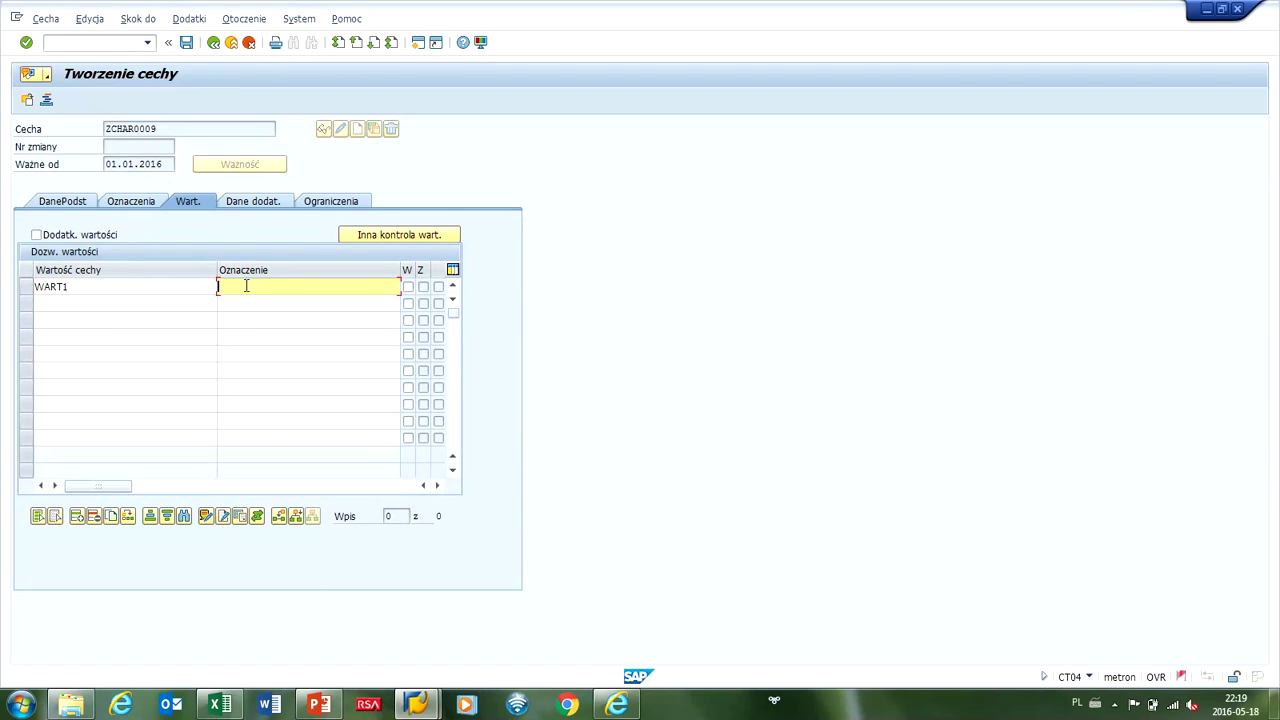
pyautogui.write('Opis 1')
pyautogui.click(36, 287)
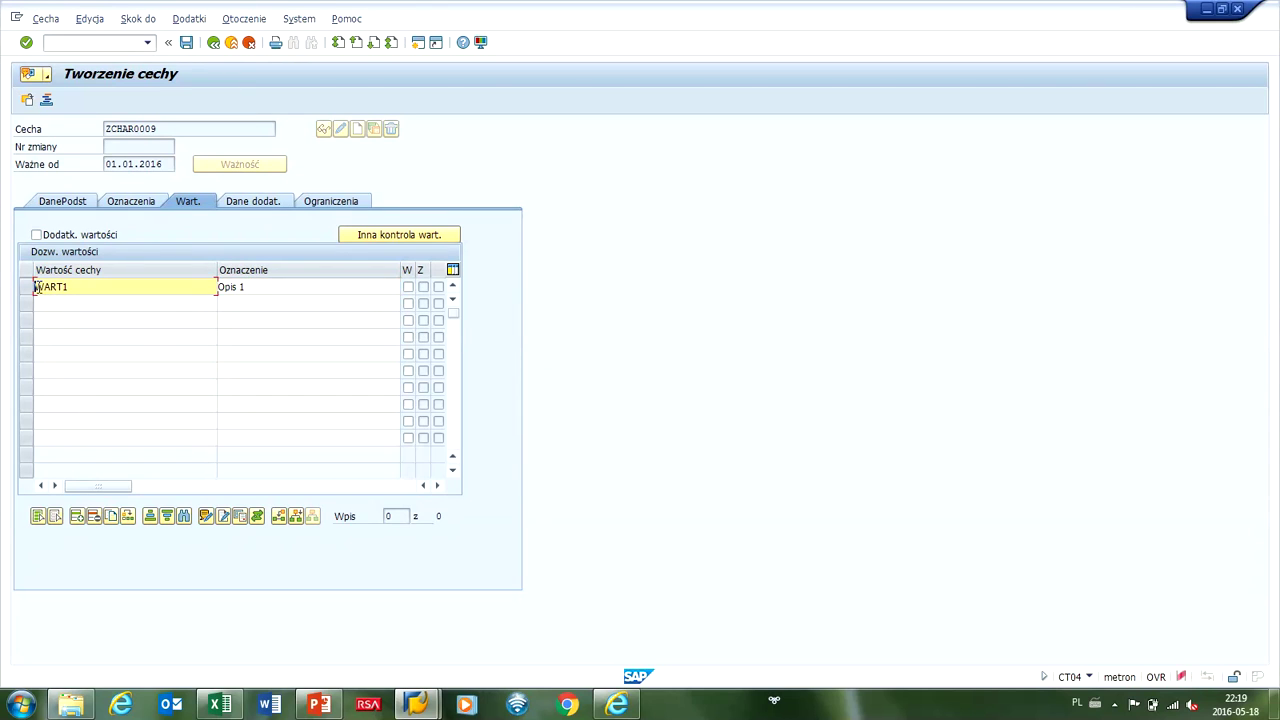
pyautogui.doubleClick(36, 287)
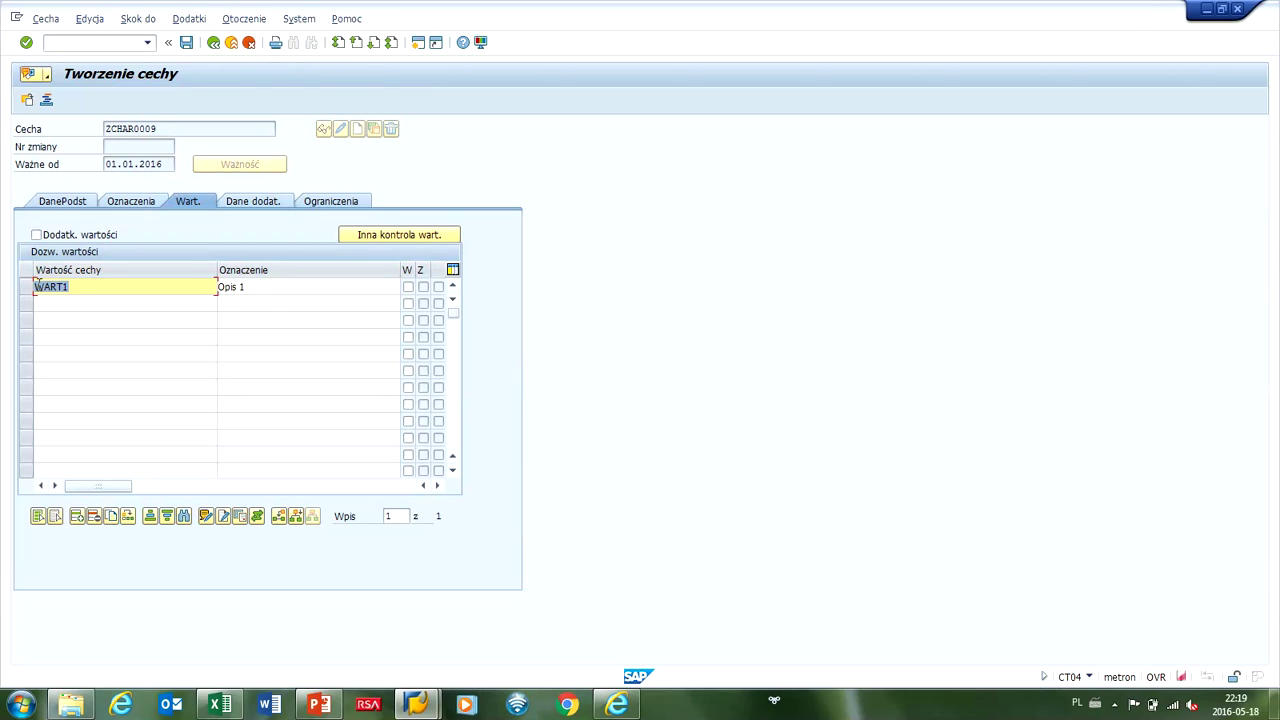
pyautogui.click(77, 518)
# Add allowed value WART2 described 'Opis 2' and insert another empty row on top.
pyautogui.write('WART')
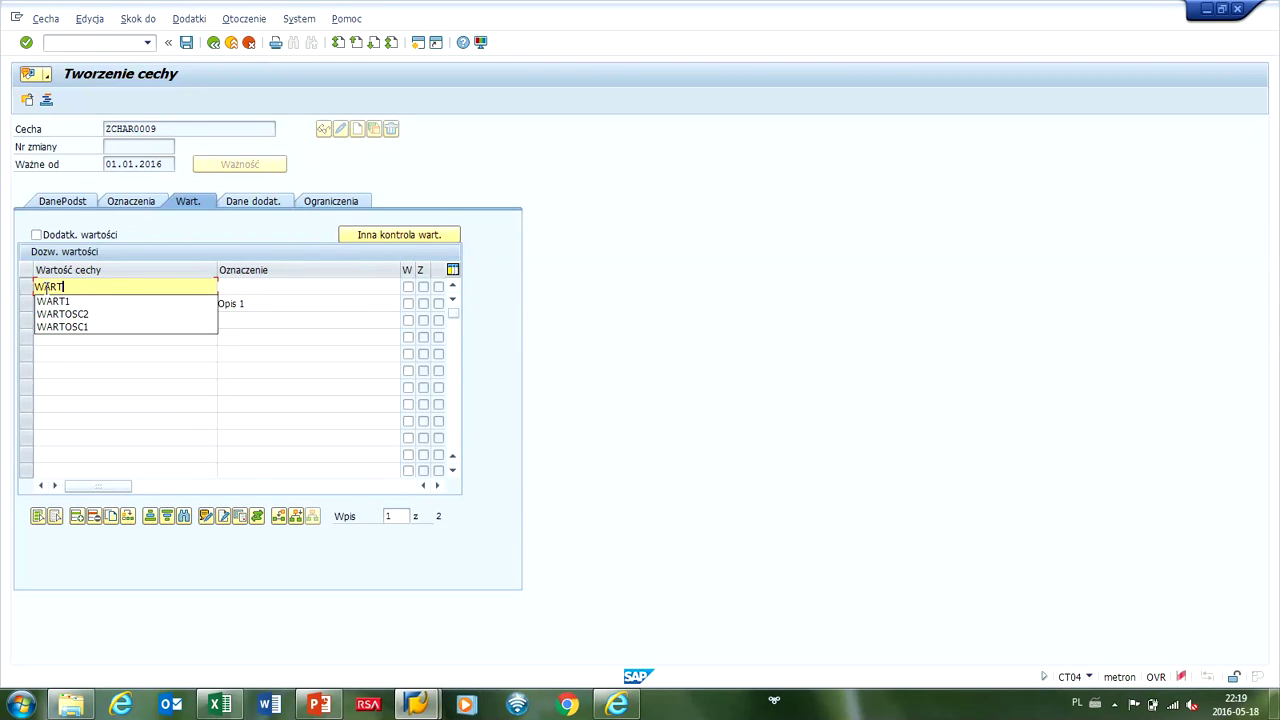
pyautogui.write('2')
pyautogui.click(249, 289)
pyautogui.write('Opis 2')
pyautogui.click(37, 287)
pyautogui.doubleClick(37, 287)
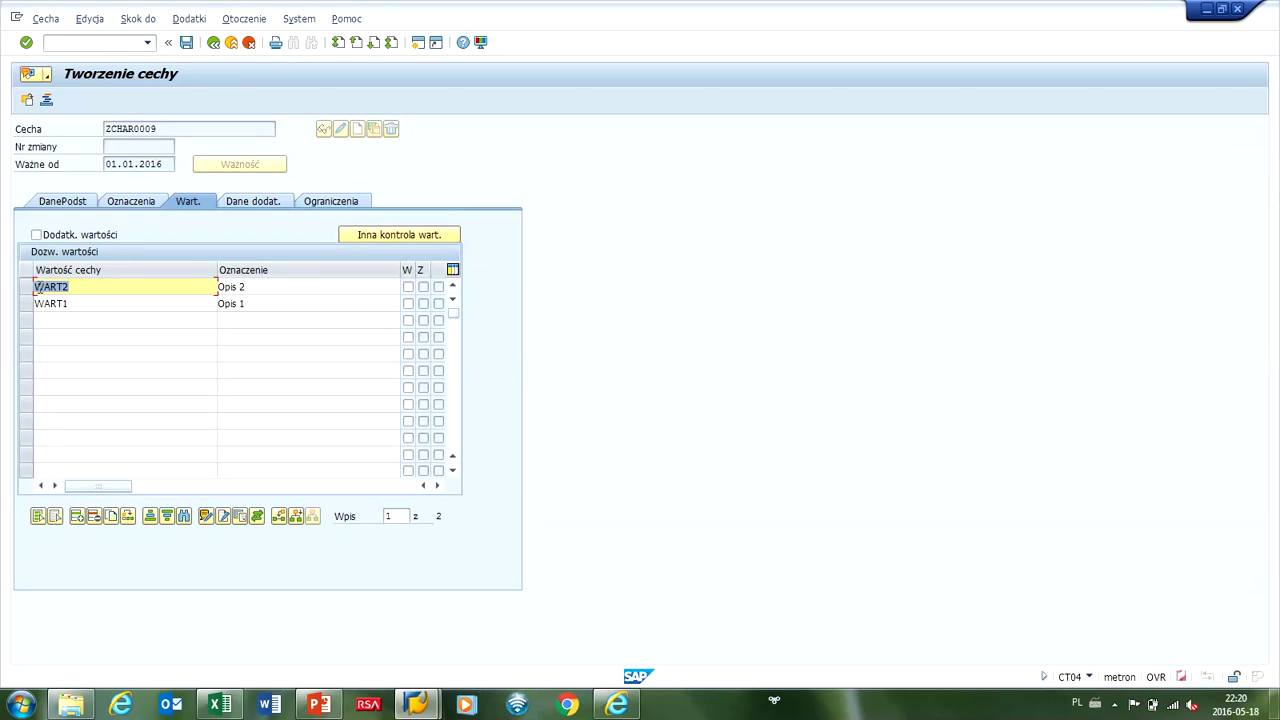
pyautogui.click(78, 516)
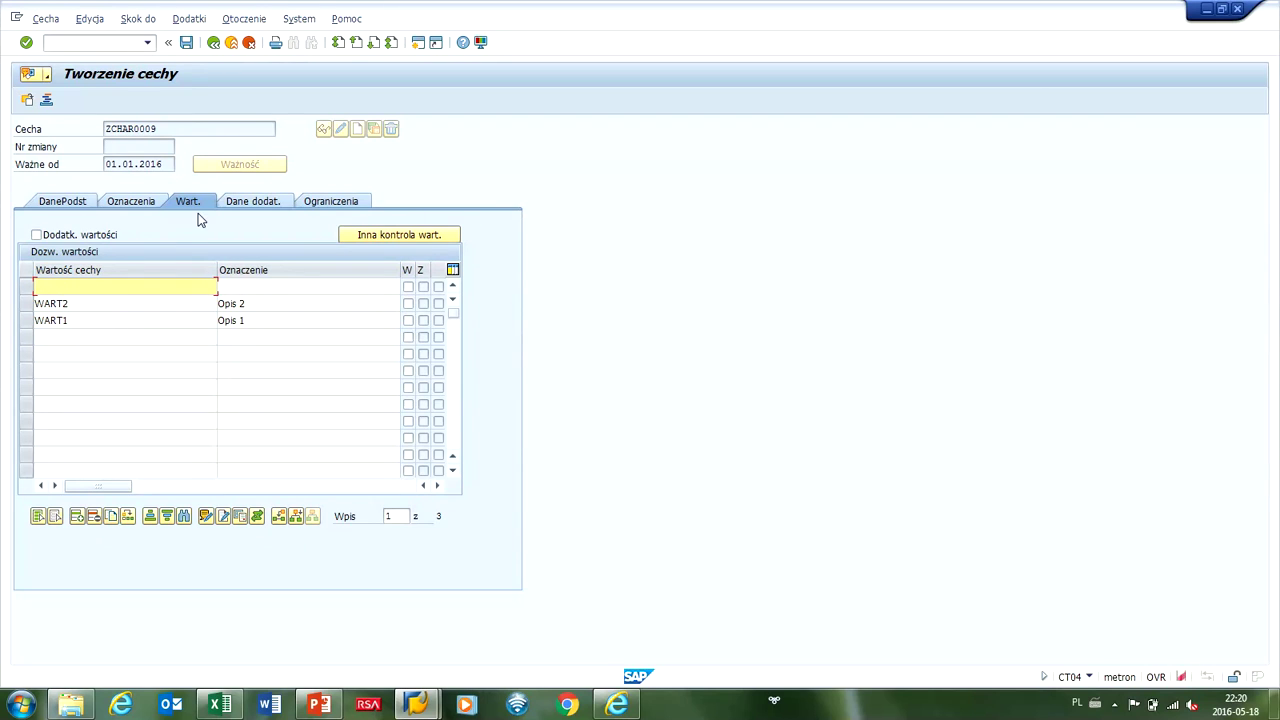
# Save ZCHAR0009, acknowledge the saved message, and go back to SAP Easy Access.
pyautogui.click(185, 44)
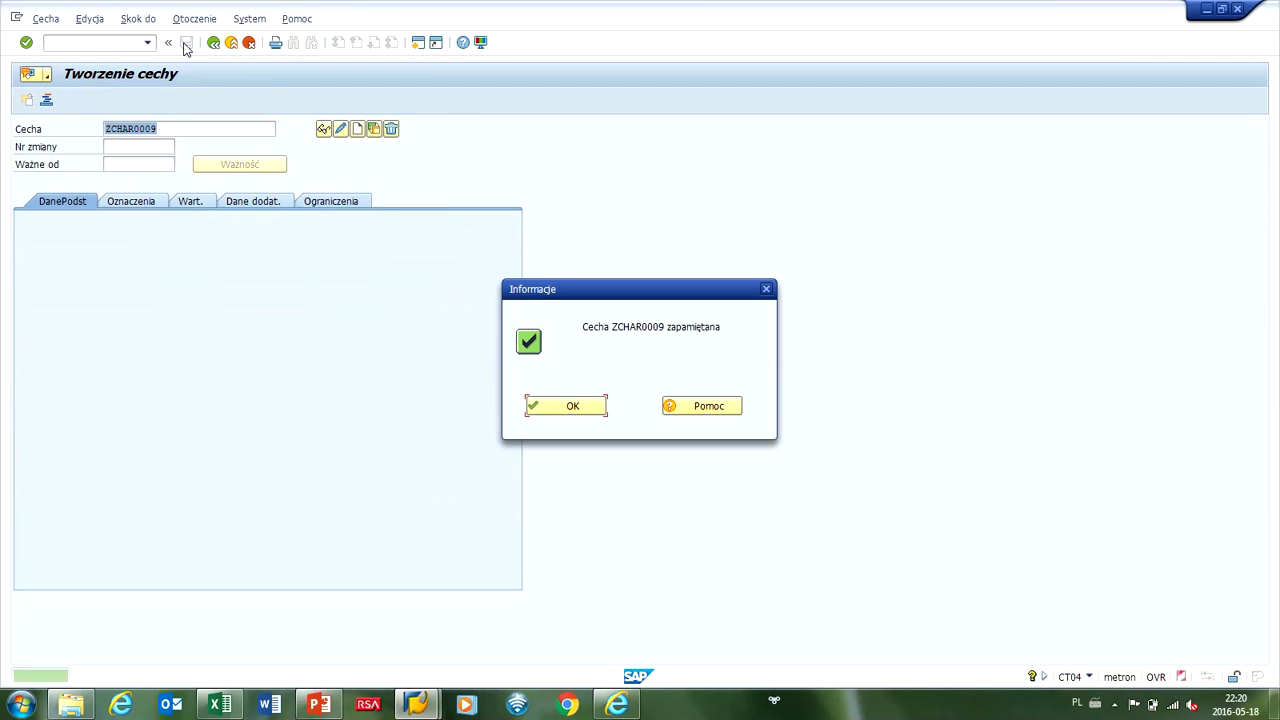
pyautogui.click(545, 405)
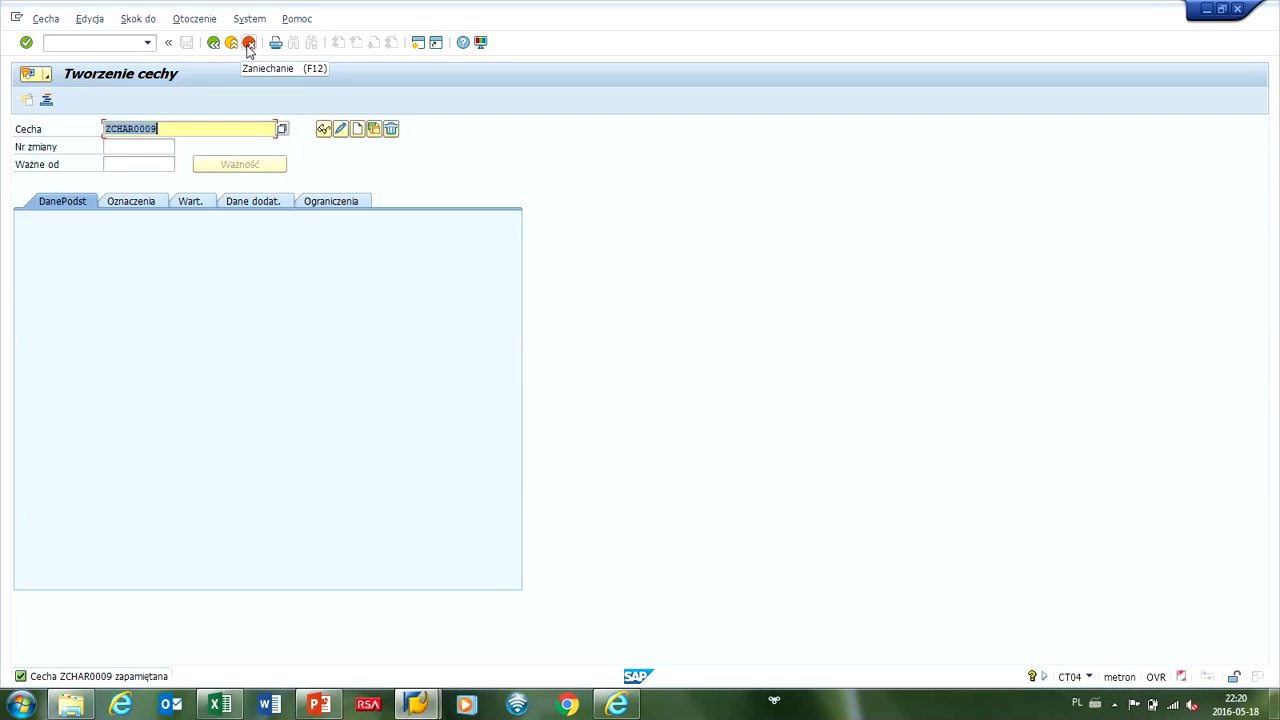
pyautogui.click(248, 46)
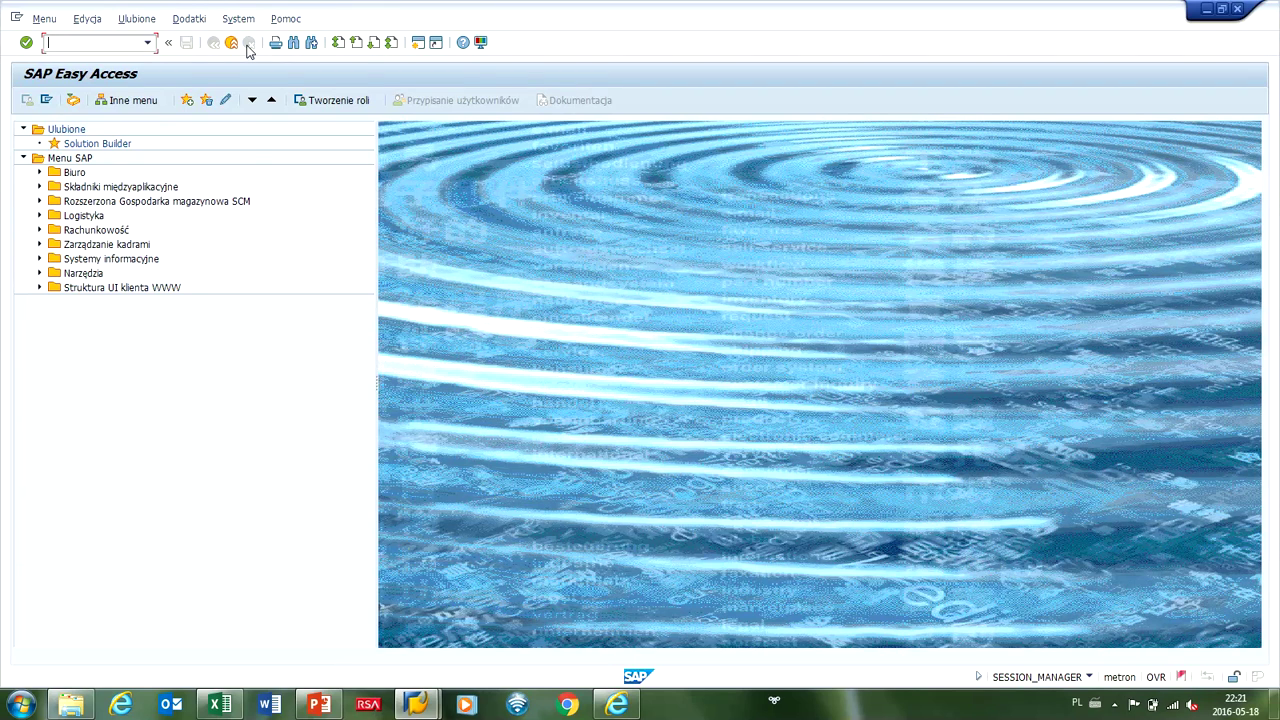
# Stop the EasyInput recording in Excel and accept importing the recorded CT04 steps.
pyautogui.click(219, 707)
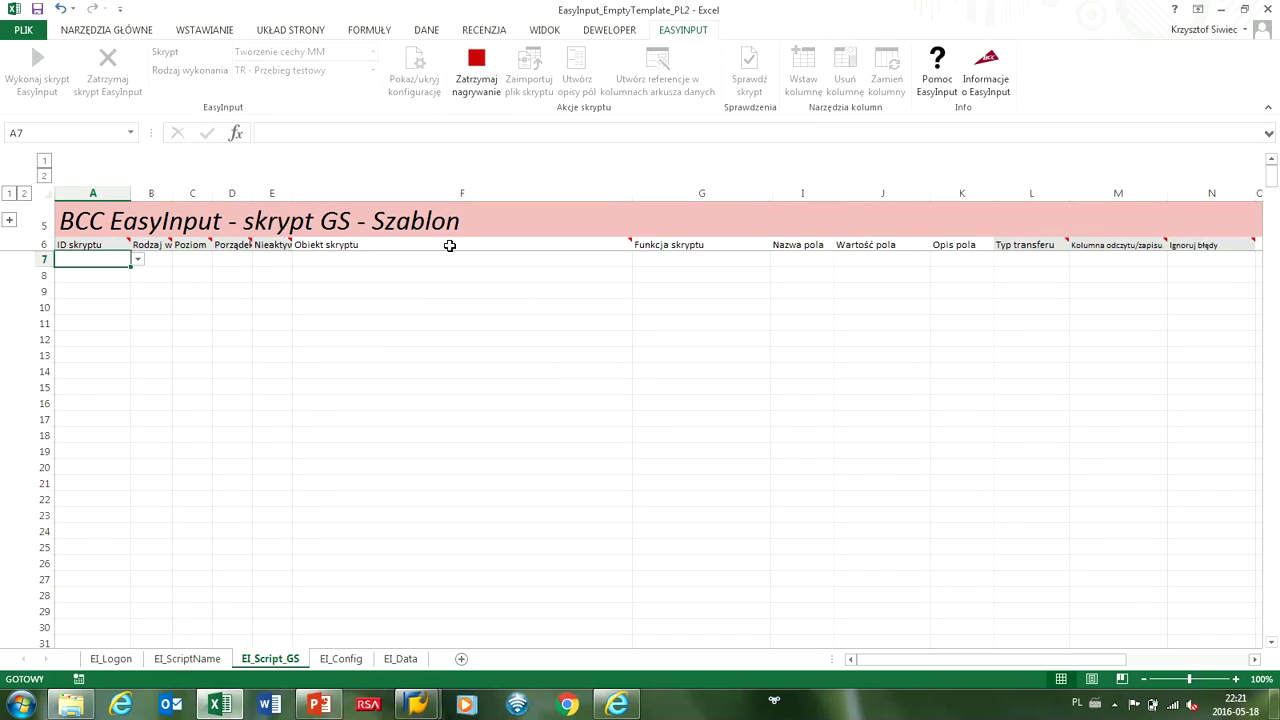
pyautogui.click(470, 74)
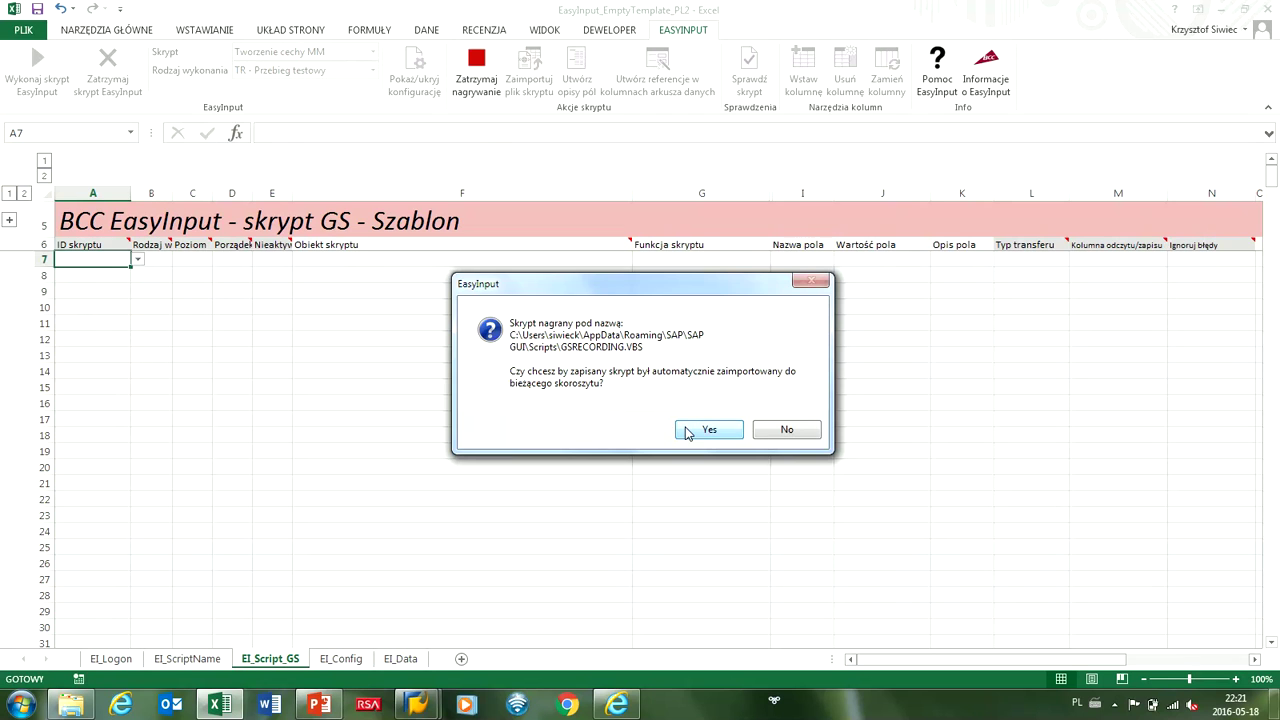
pyautogui.click(687, 431)
pyautogui.click(762, 406)
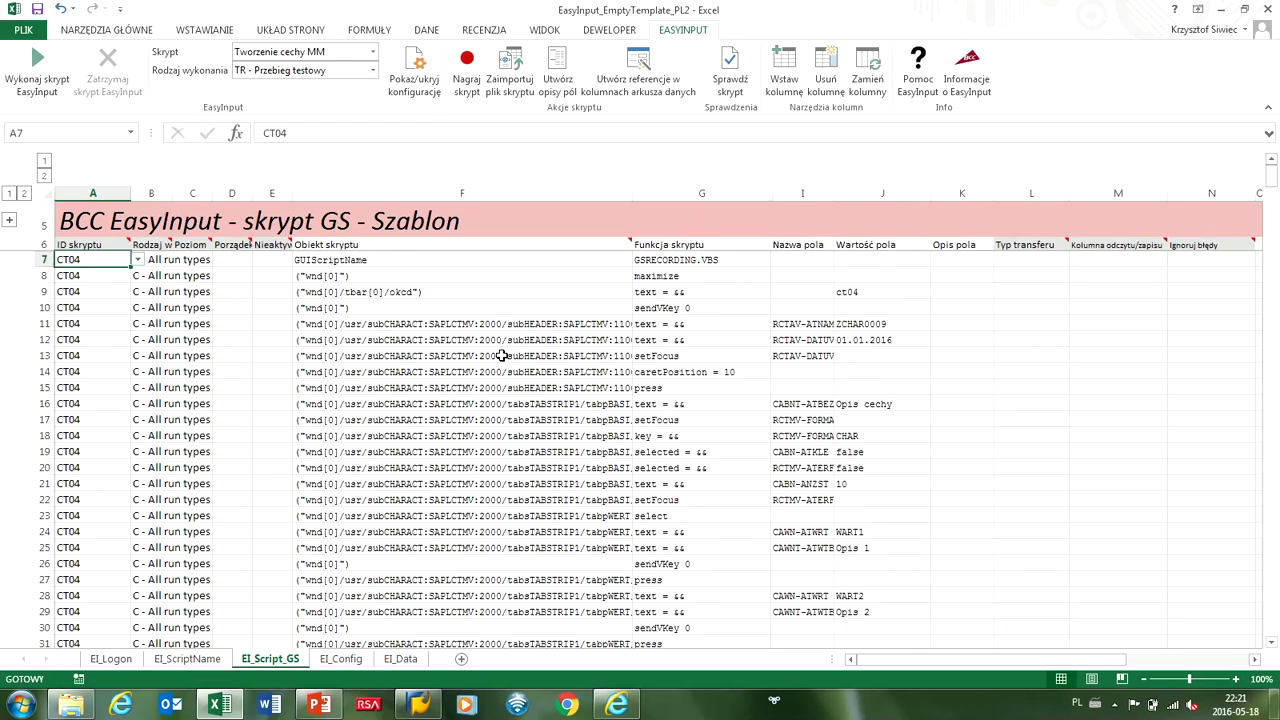
# Generate field descriptions like Nazwa cechy and Ważne od dnia, then revisit EI_Script_GS.
pyautogui.scroll(-3, 466, 300)
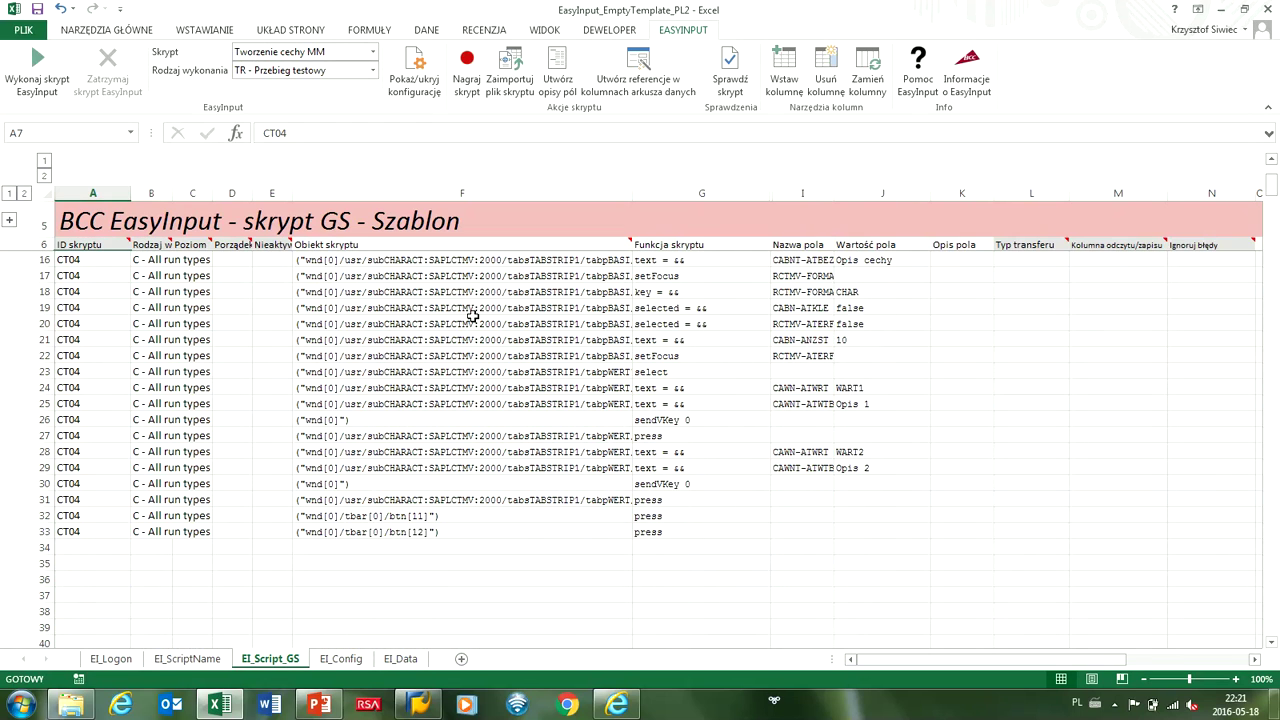
pyautogui.scroll(3, 469, 312)
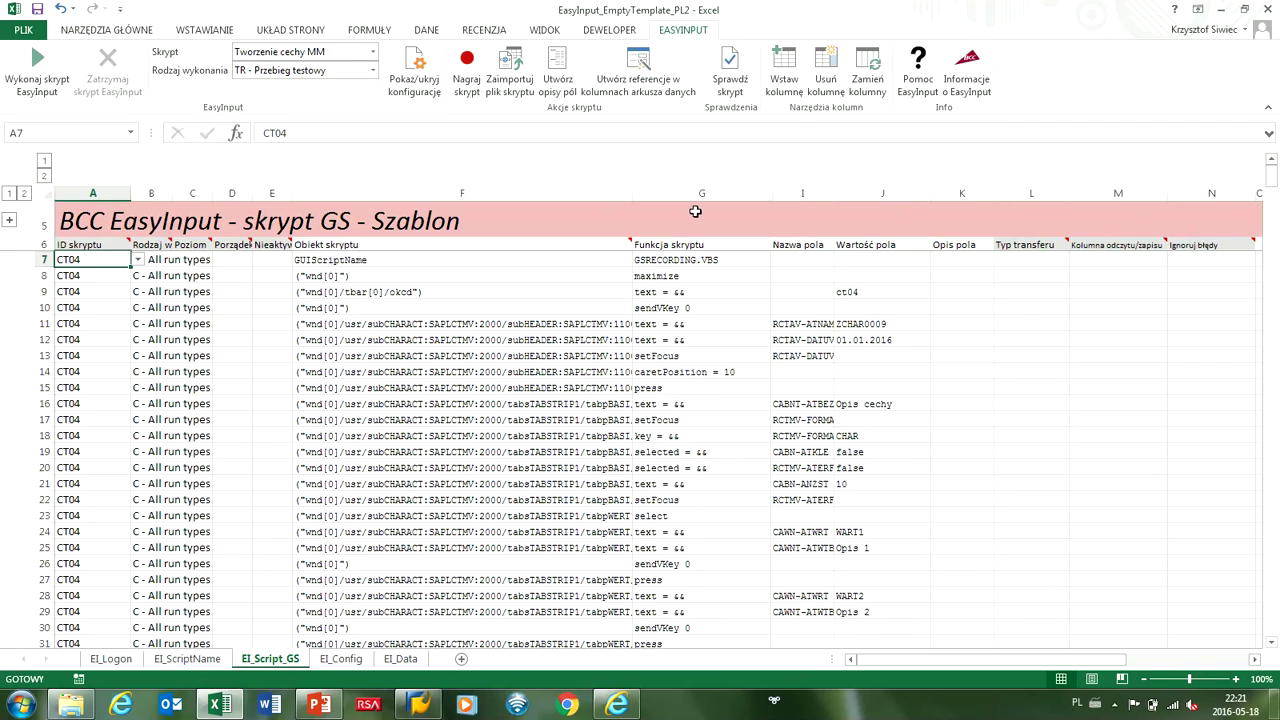
pyautogui.click(558, 78)
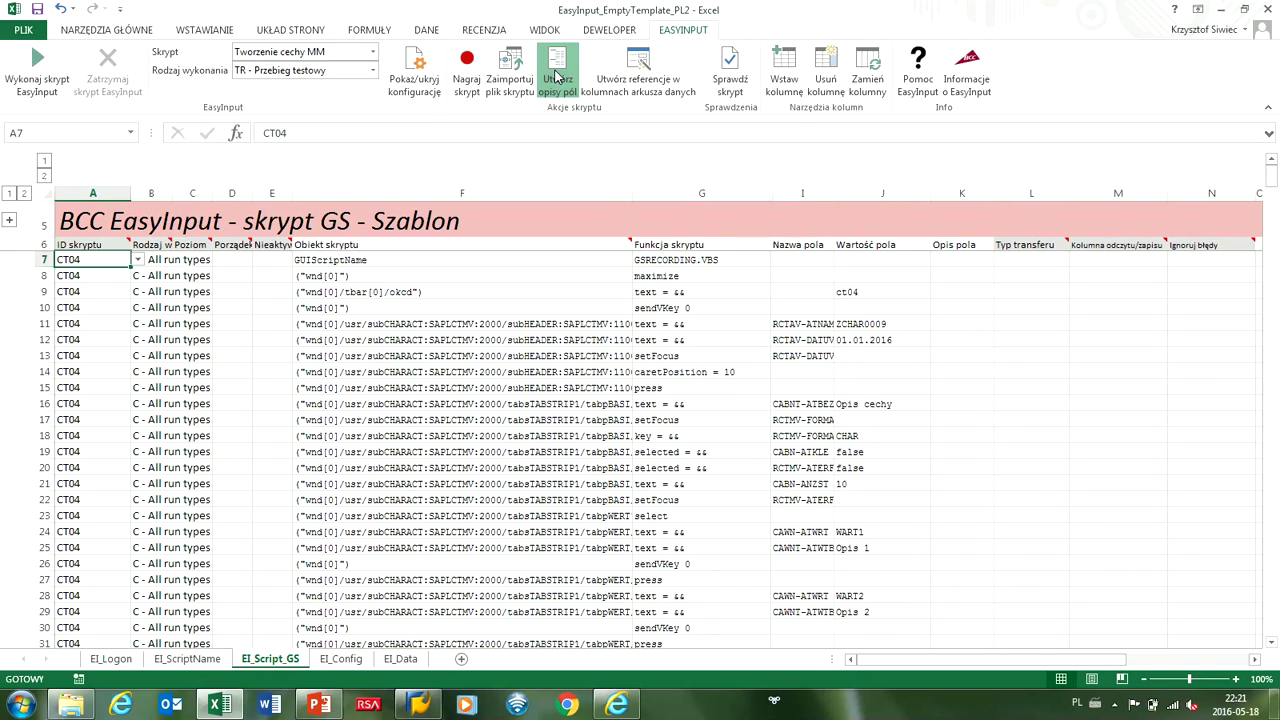
pyautogui.click(126, 663)
pyautogui.click(282, 662)
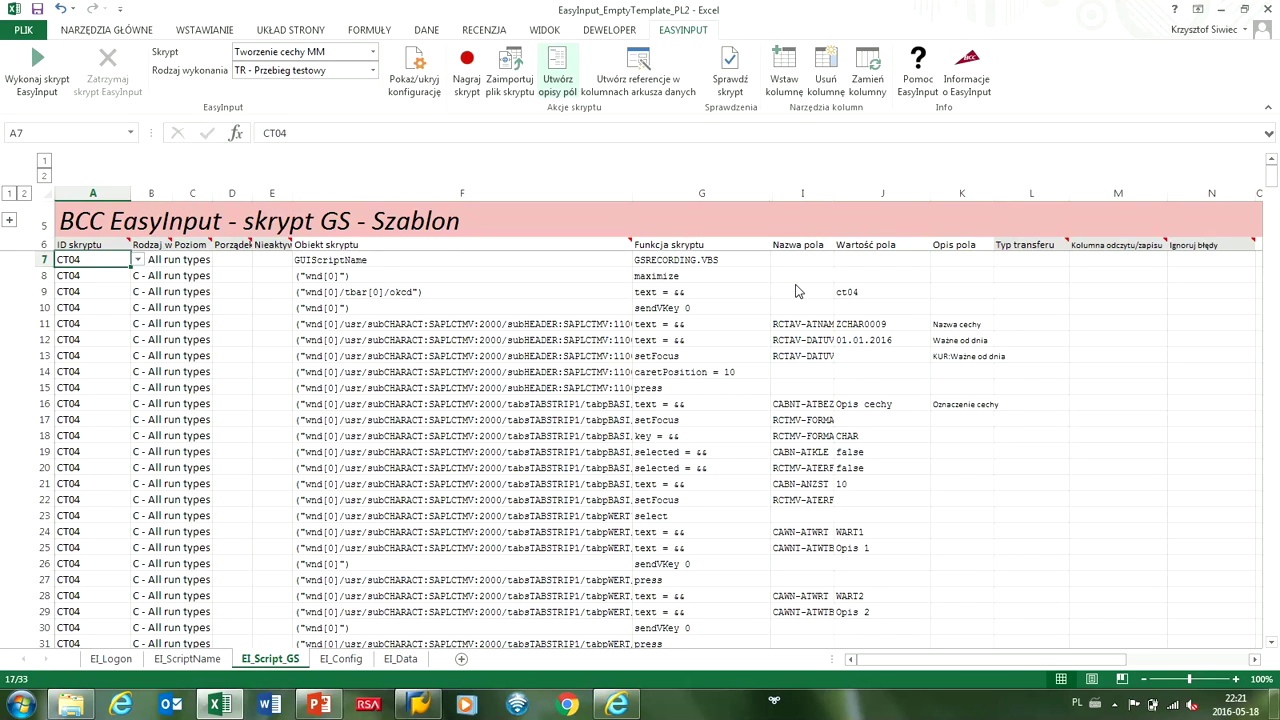
pyautogui.click(947, 326)
pyautogui.click(955, 340)
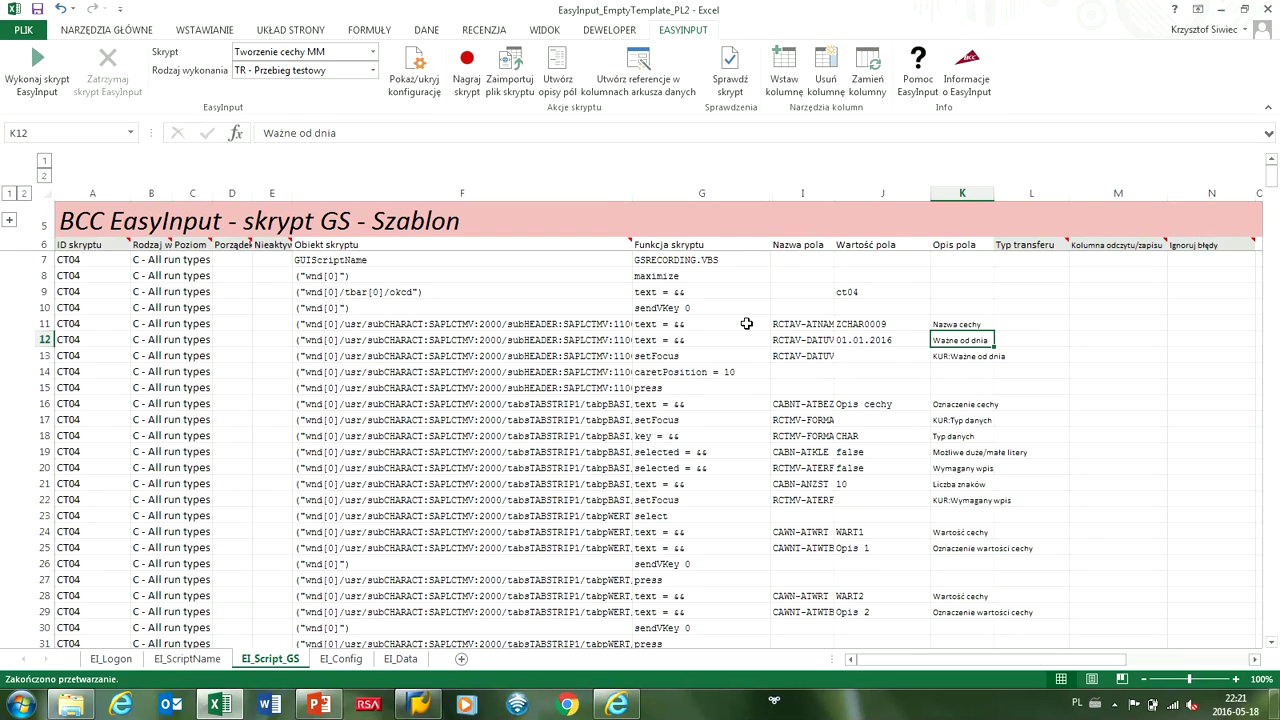
pyautogui.click(416, 324)
pyautogui.click(655, 324)
pyautogui.click(778, 324)
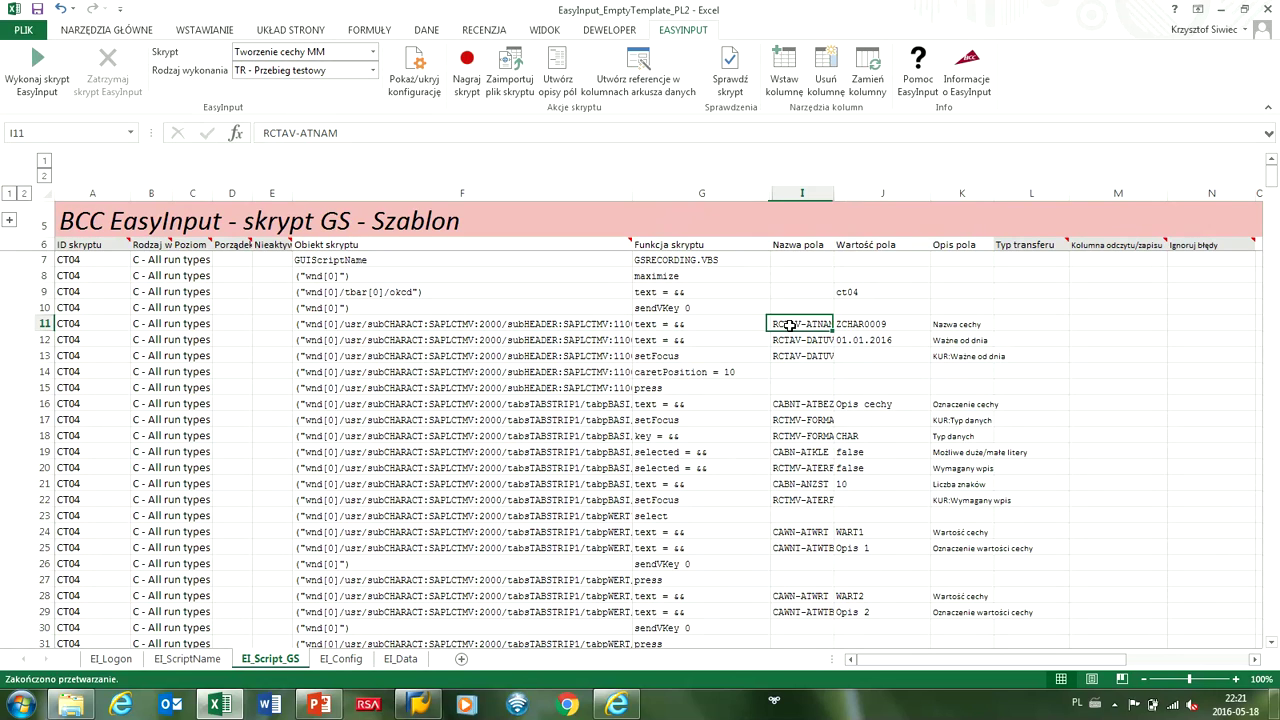
pyautogui.click(945, 324)
pyautogui.click(950, 341)
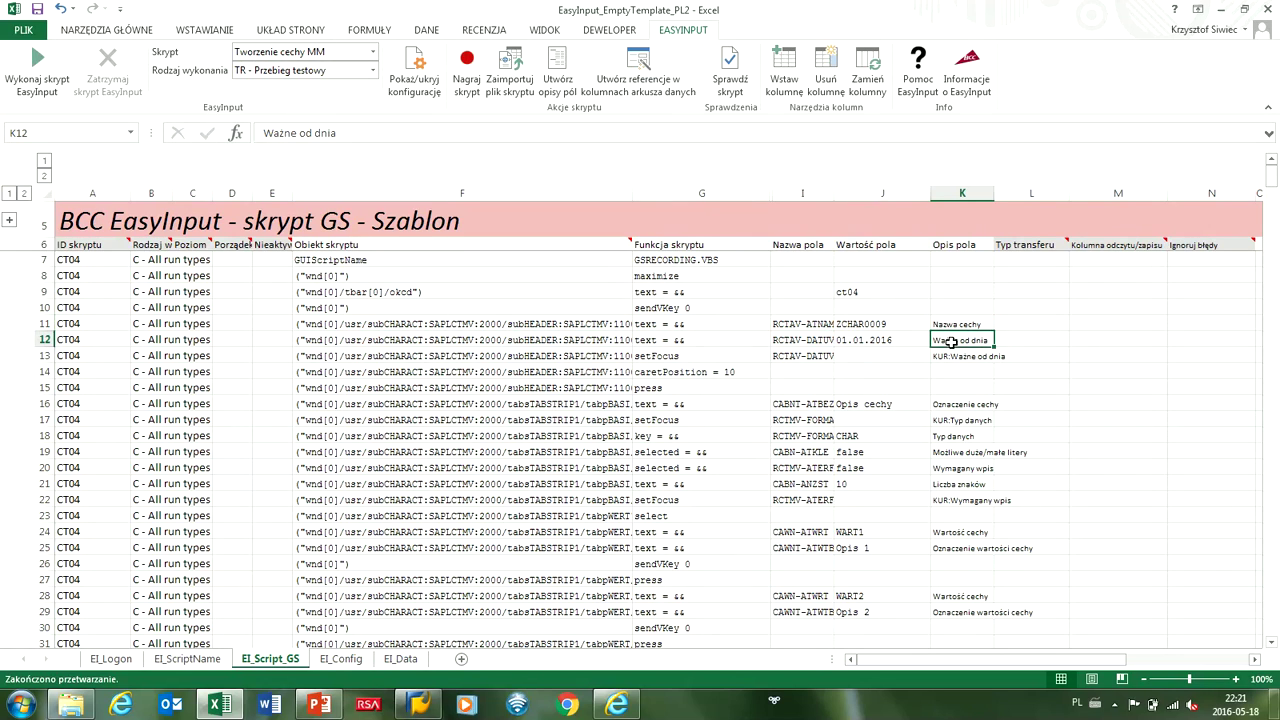
pyautogui.click(940, 358)
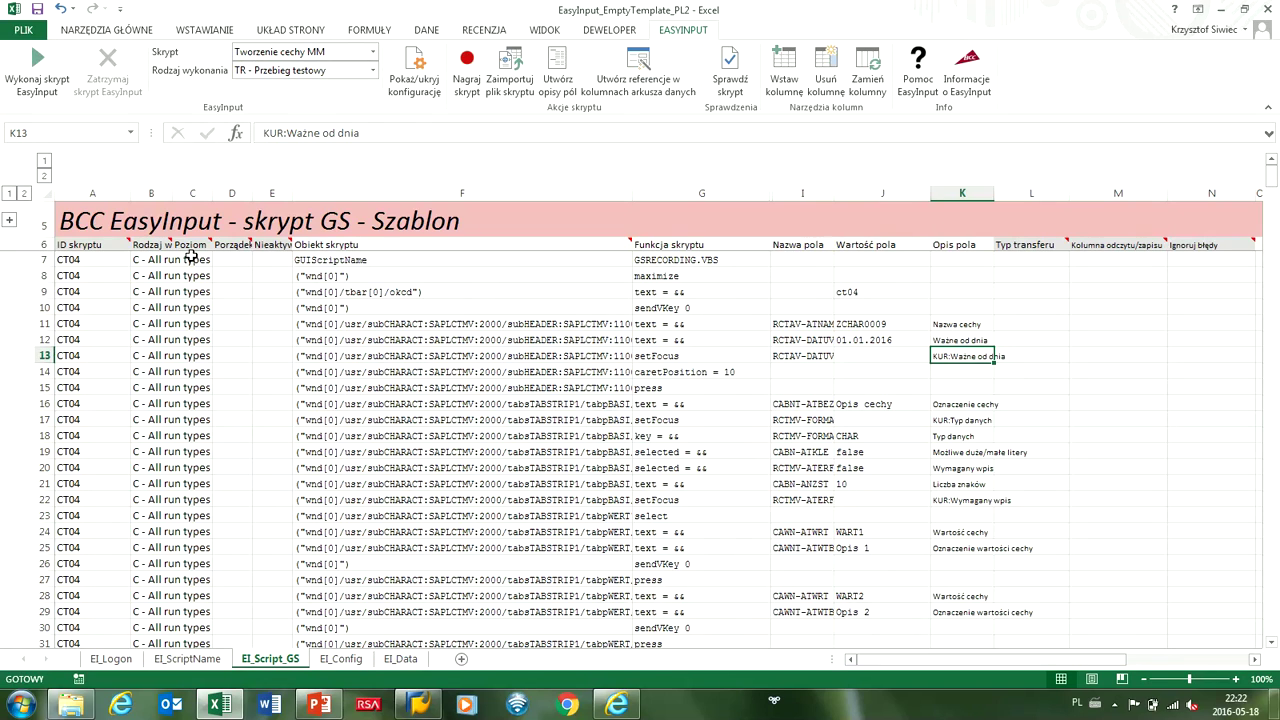
pyautogui.moveTo(191, 260); pyautogui.dragTo(188, 556)
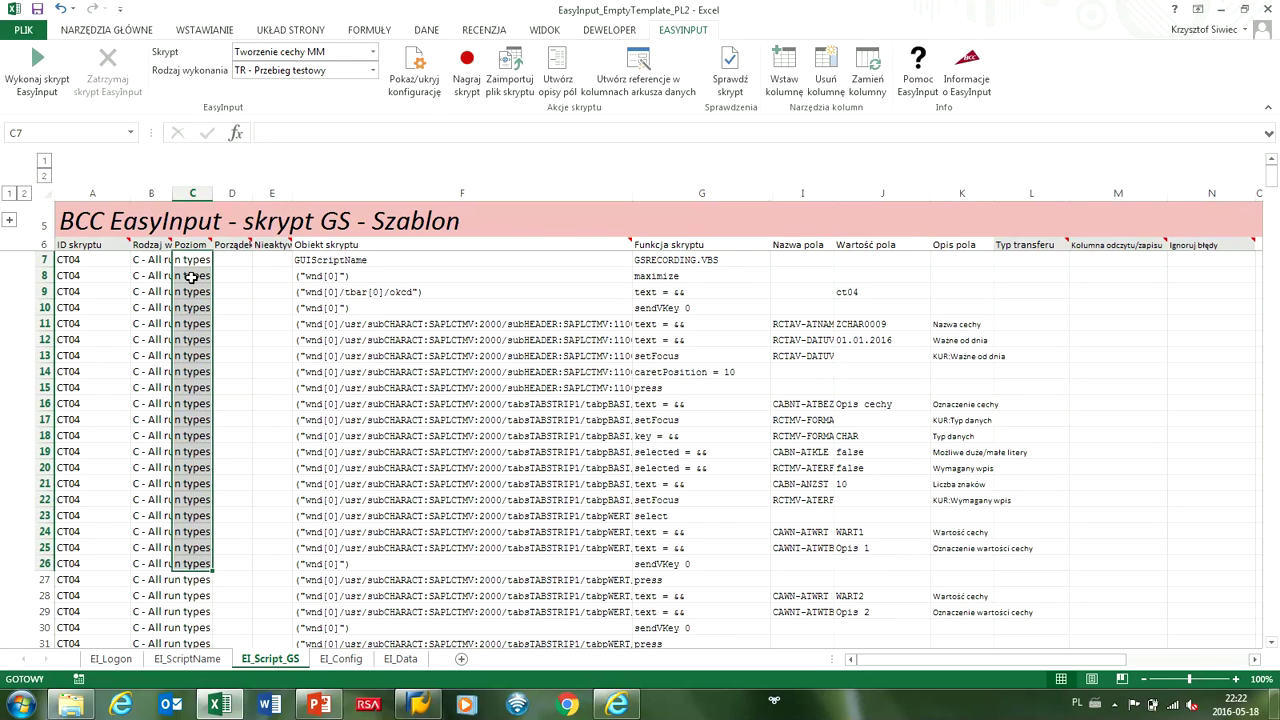
pyautogui.scroll(-1, 190, 277)
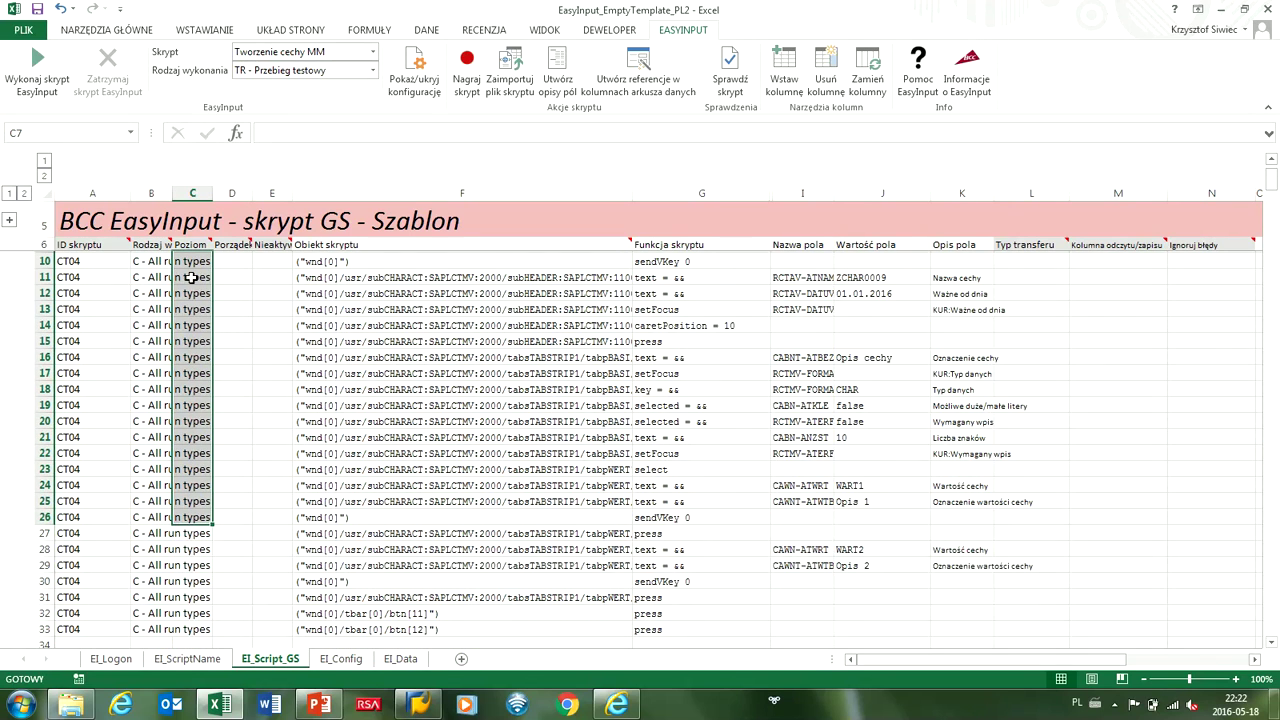
pyautogui.moveTo(932, 483); pyautogui.dragTo(948, 526)
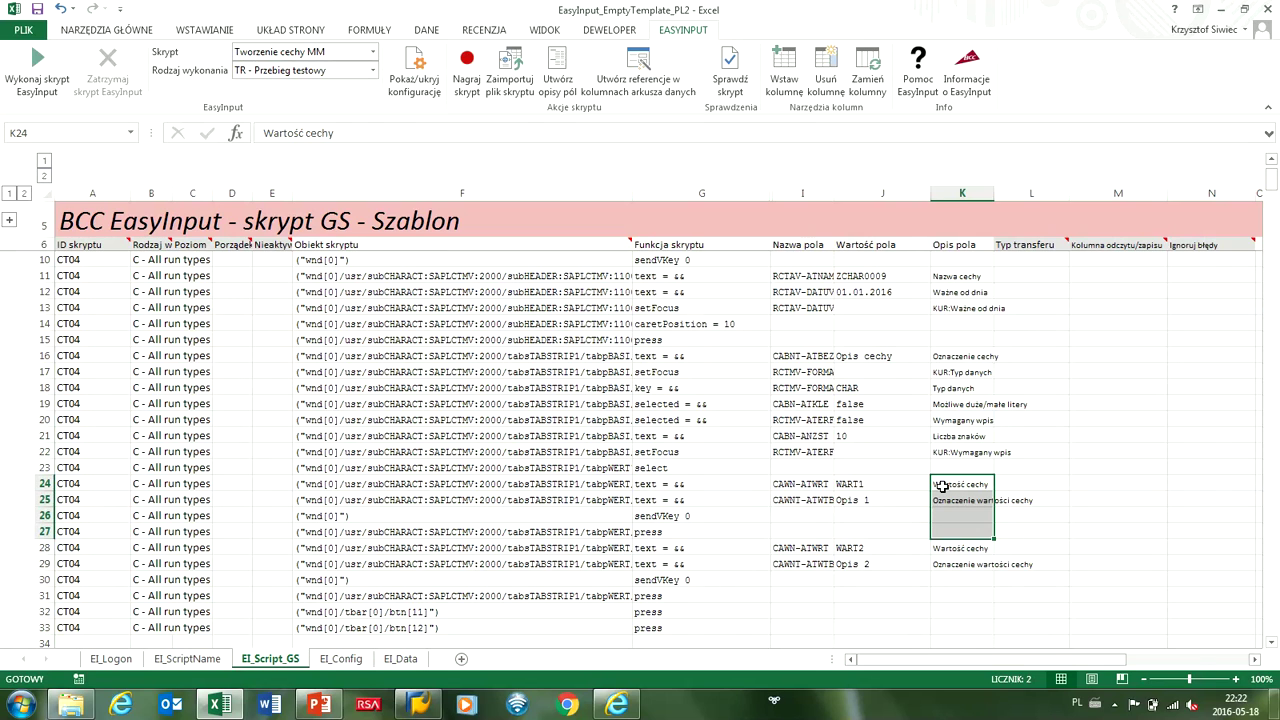
pyautogui.scroll(1, 765, 425)
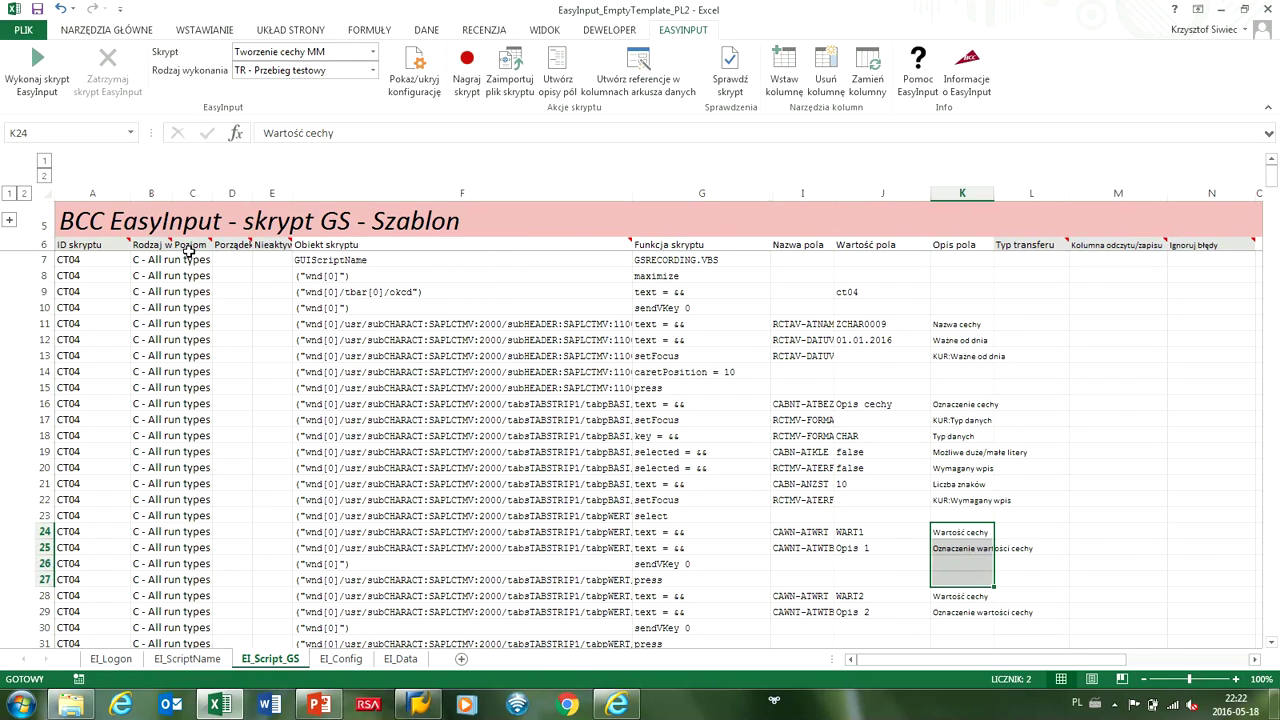
# Fill Poziom cells C7 through C33 with level 0.
pyautogui.moveTo(189, 248)
pyautogui.click(193, 259)
pyautogui.write('0')
pyautogui.press('Return')
pyautogui.click(196, 262)
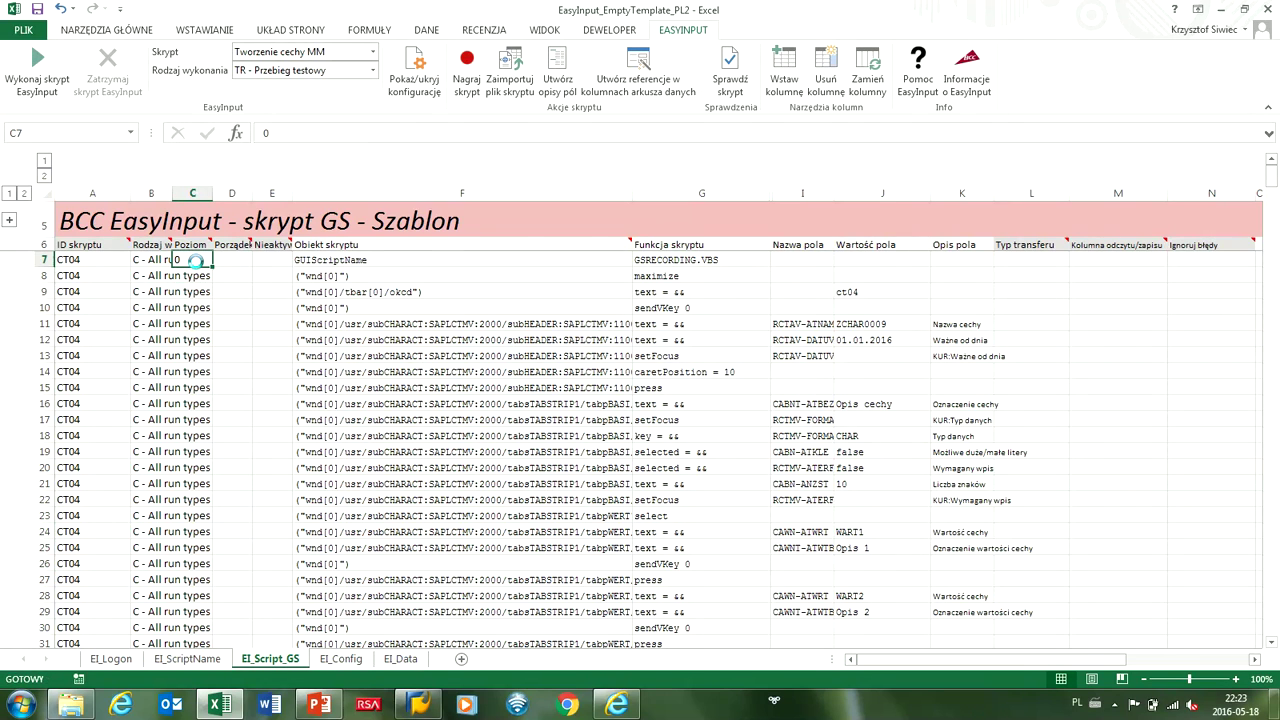
pyautogui.hotkey('ctrl', 'c')
pyautogui.moveTo(196, 262); pyautogui.dragTo(200, 578)
pyautogui.hotkey('ctrl', 'v')
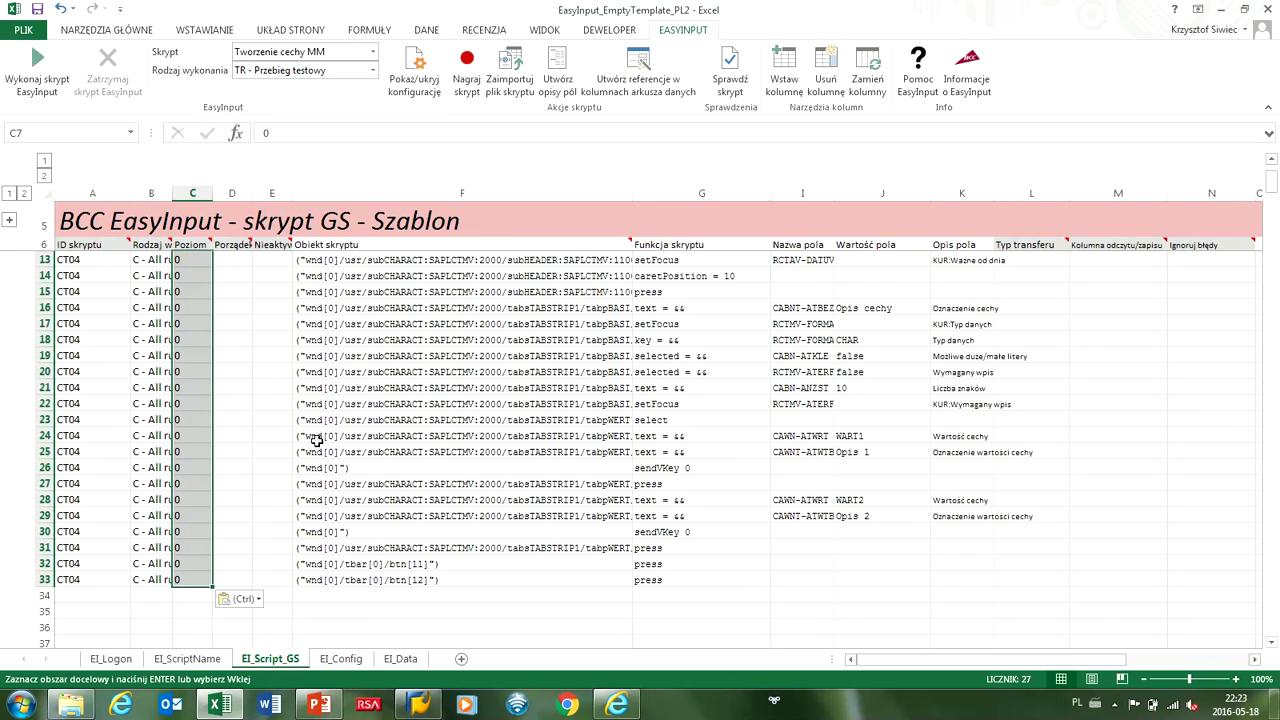
# Set Poziom to 1 in cells C24 through C31.
pyautogui.click(190, 435)
pyautogui.write('1')
pyautogui.press('Return')
pyautogui.write('1')
pyautogui.press('Return')
pyautogui.write('1')
pyautogui.press('Return')
pyautogui.write('1')
pyautogui.press('Return')
pyautogui.write('1')
pyautogui.press('Return')
pyautogui.write('1')
pyautogui.press('Return')
pyautogui.write('1')
pyautogui.press('Return')
pyautogui.write('1')
pyautogui.press('Return')
# Recheck the level-1 range and select the level cells of rows 28 to 31.
pyautogui.press('Up')
pyautogui.press('Up')
pyautogui.press('Up')
pyautogui.press('Up')
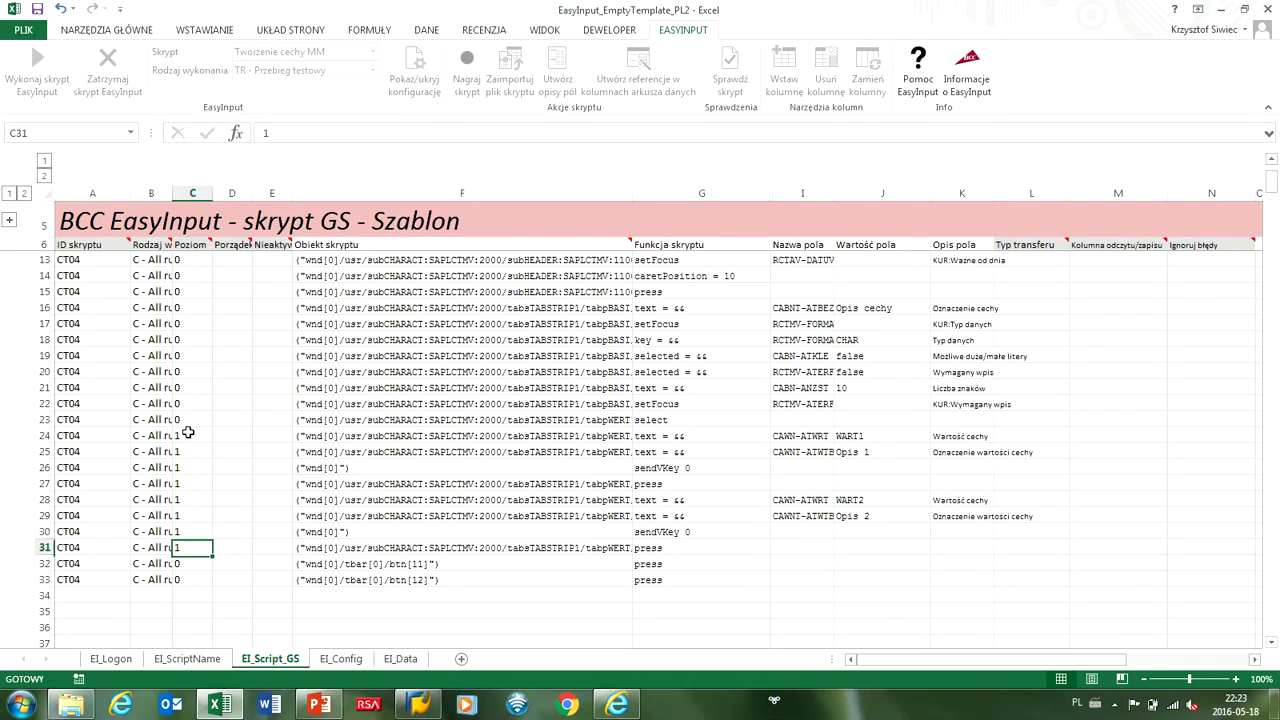
pyautogui.press('Up')
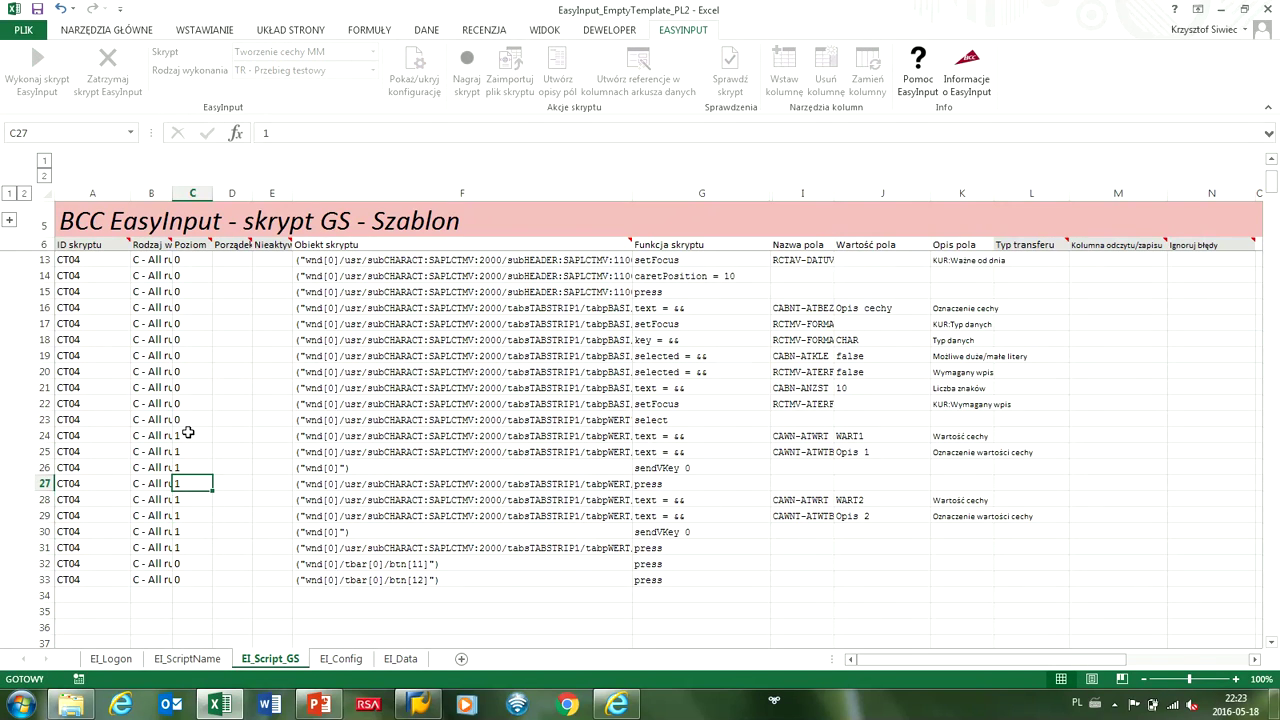
pyautogui.hotkey('shift', 'Up')
pyautogui.hotkey('shift', 'Up')
pyautogui.hotkey('shift', 'Up')
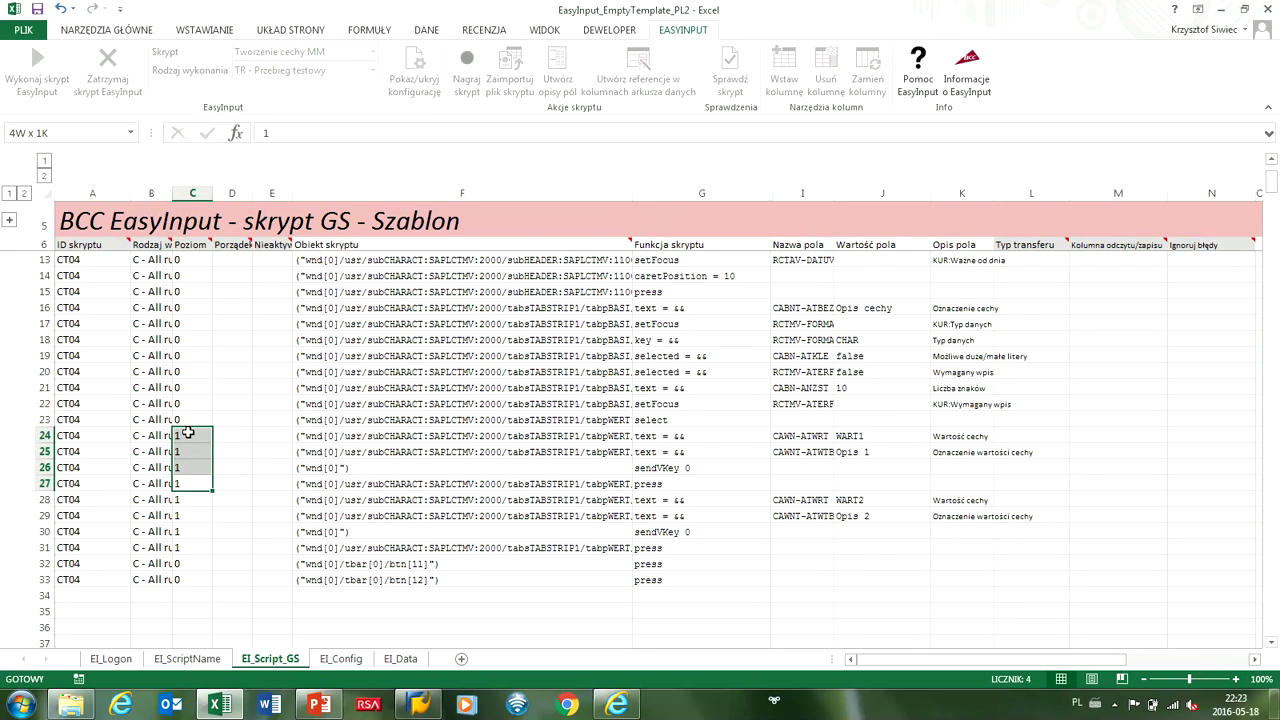
pyautogui.hotkey('shift', 'Down')
pyautogui.press('Down')
pyautogui.press('Down')
pyautogui.press('Up')
pyautogui.hotkey('shift', 'Down')
pyautogui.hotkey('shift', 'Down')
pyautogui.hotkey('shift', 'Down')
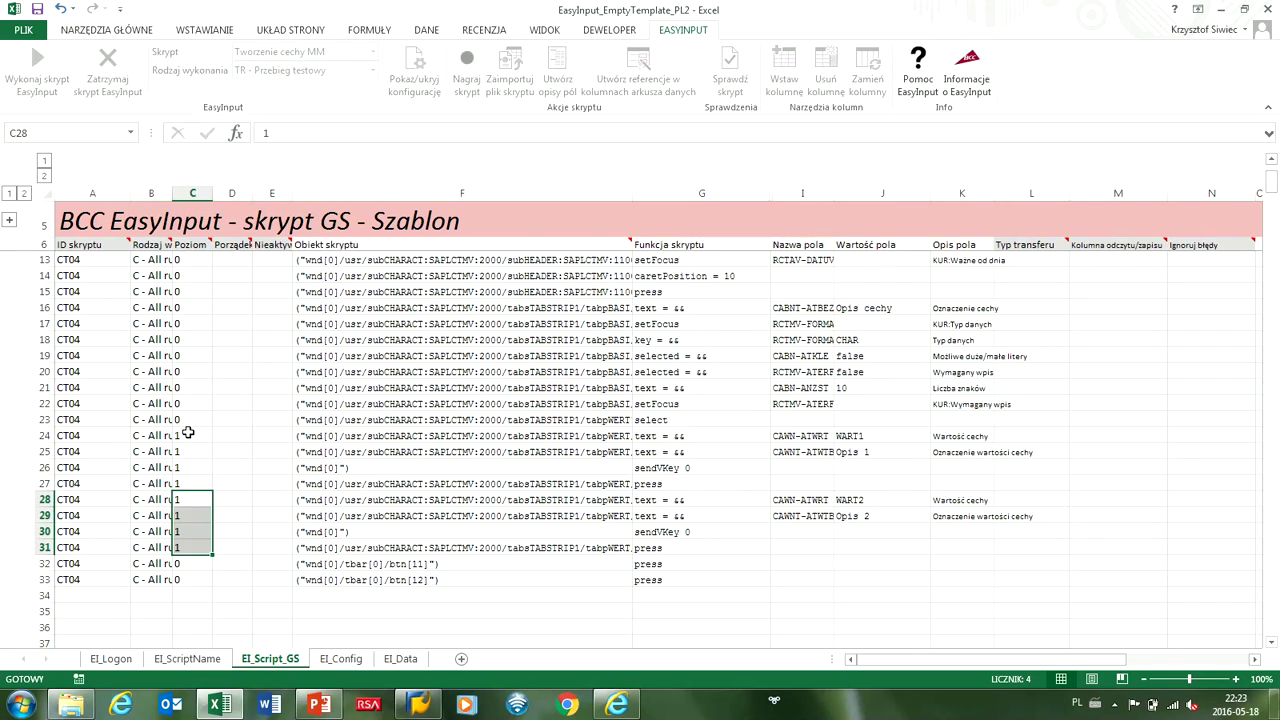
# Choose X in Nieaktywny cells E28, E29, E30 and E31.
pyautogui.click(271, 503)
pyautogui.click(299, 499)
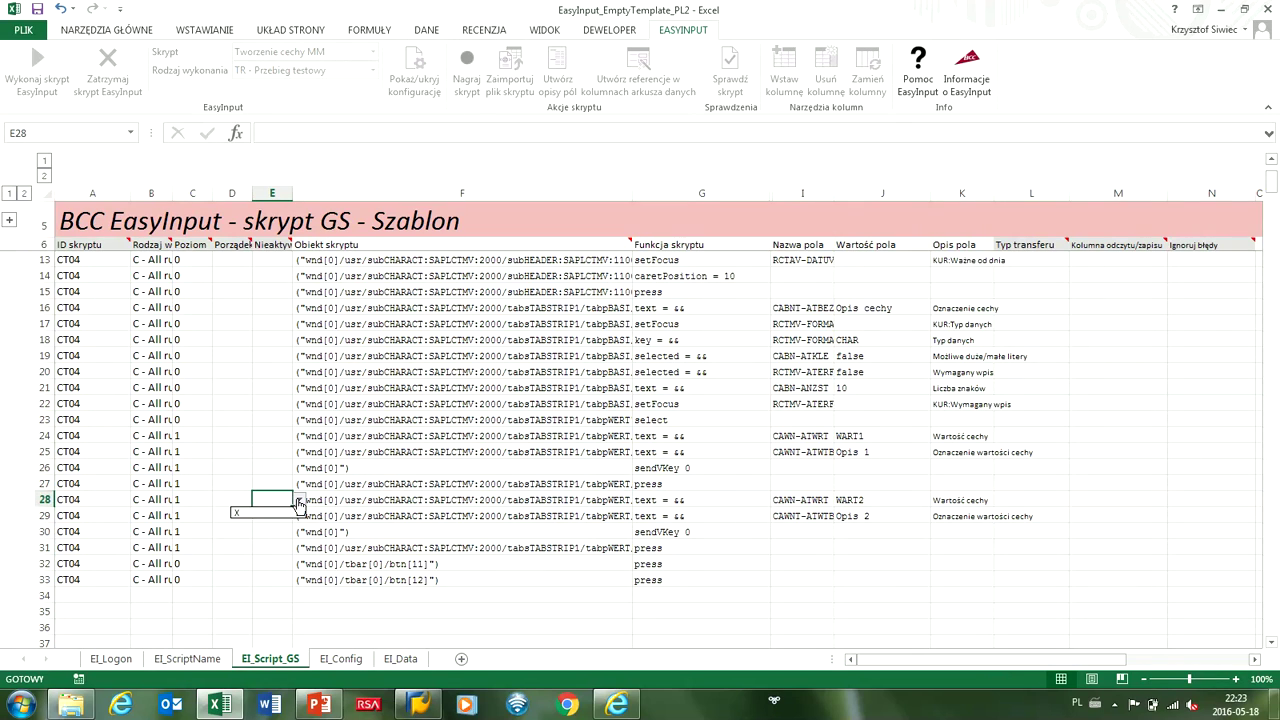
pyautogui.click(278, 513)
pyautogui.click(281, 520)
pyautogui.click(299, 515)
pyautogui.click(281, 530)
pyautogui.click(281, 531)
pyautogui.click(299, 531)
pyautogui.click(281, 546)
pyautogui.click(278, 547)
pyautogui.click(299, 547)
pyautogui.click(278, 562)
# Check the Nieaktywny column explanation and highlight inactive rows 28 to 31.
pyautogui.click(268, 245)
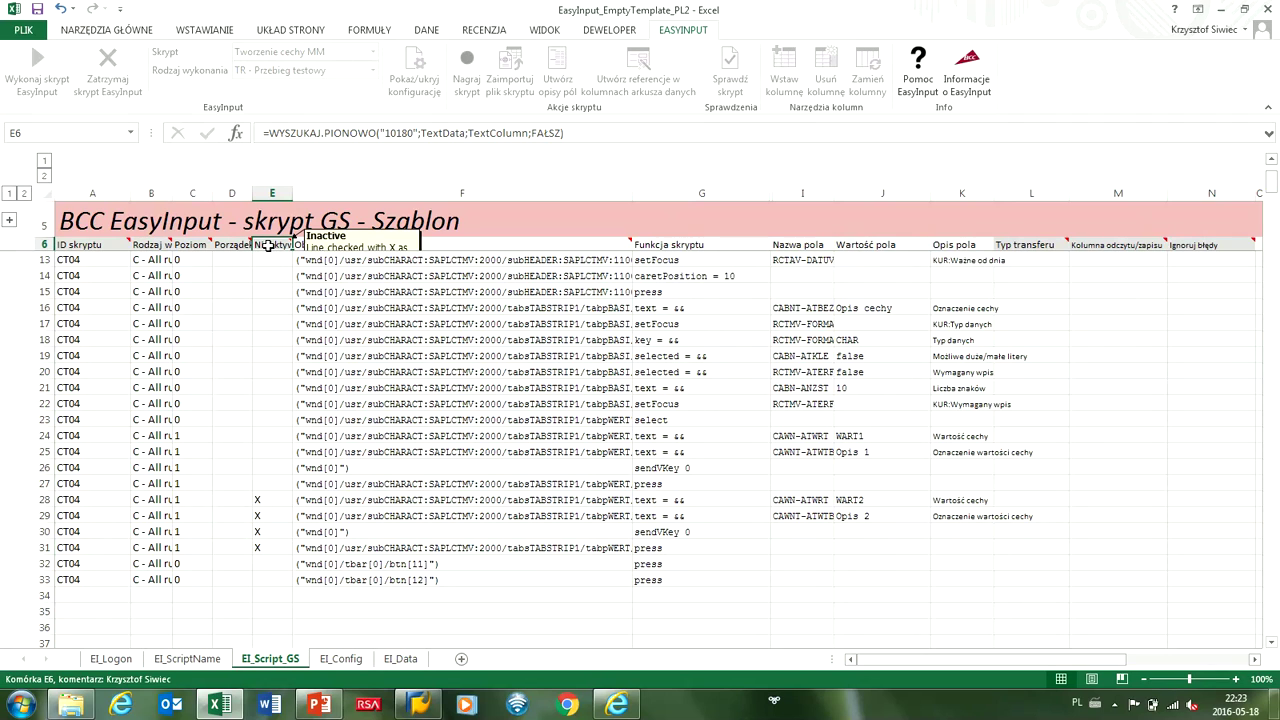
pyautogui.moveTo(40, 500); pyautogui.dragTo(43, 547)
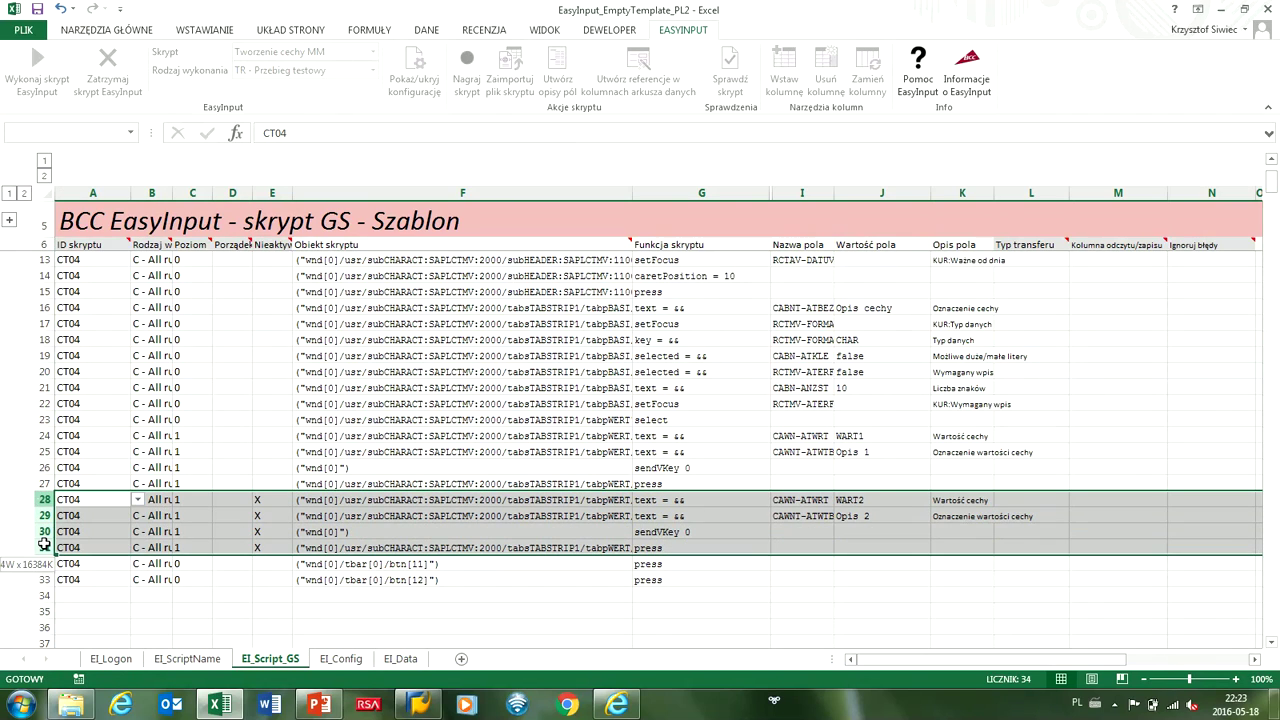
pyautogui.click(257, 500)
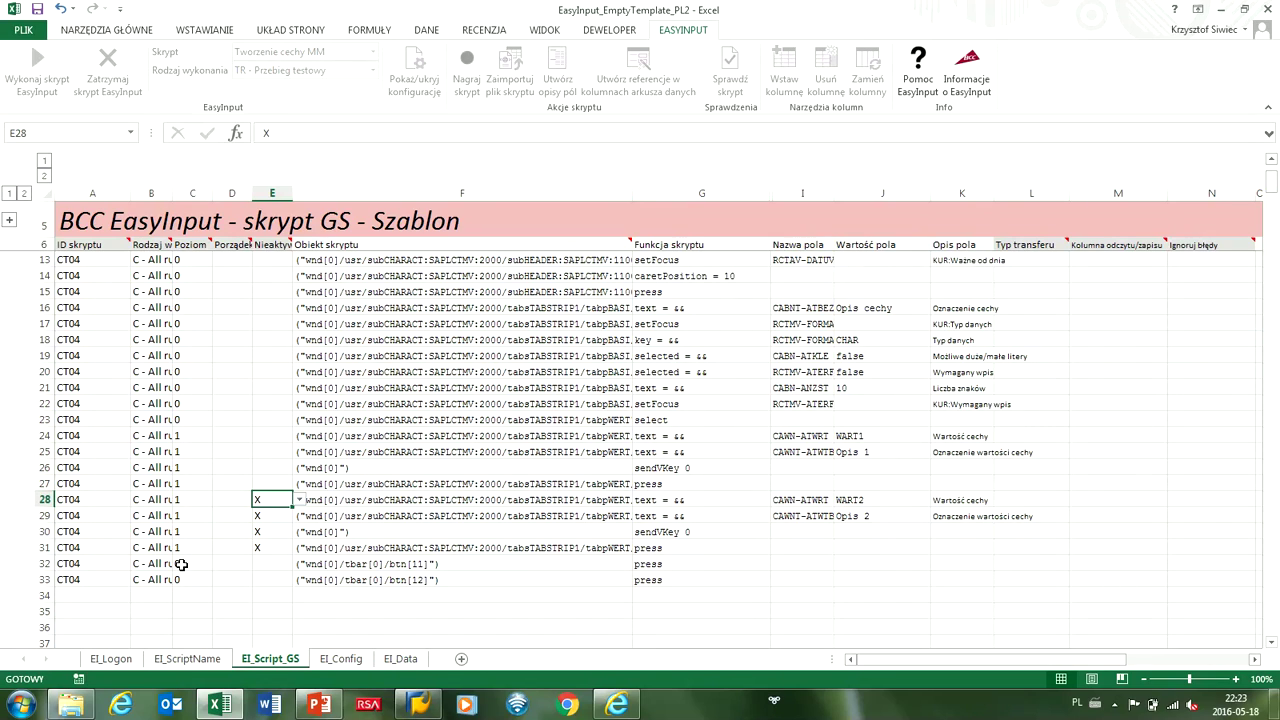
# Enter Save as row 32's step description and start Cancel in the next row.
pyautogui.click(942, 564)
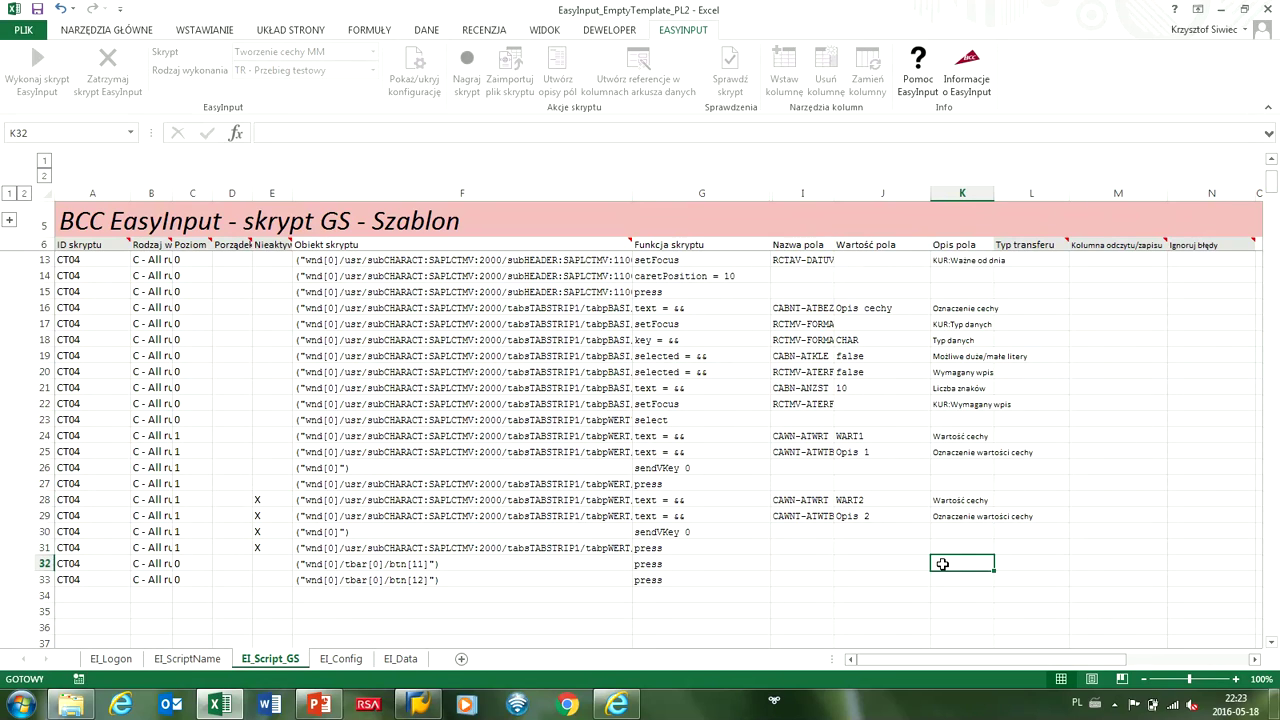
pyautogui.write('Save')
pyautogui.press('Return')
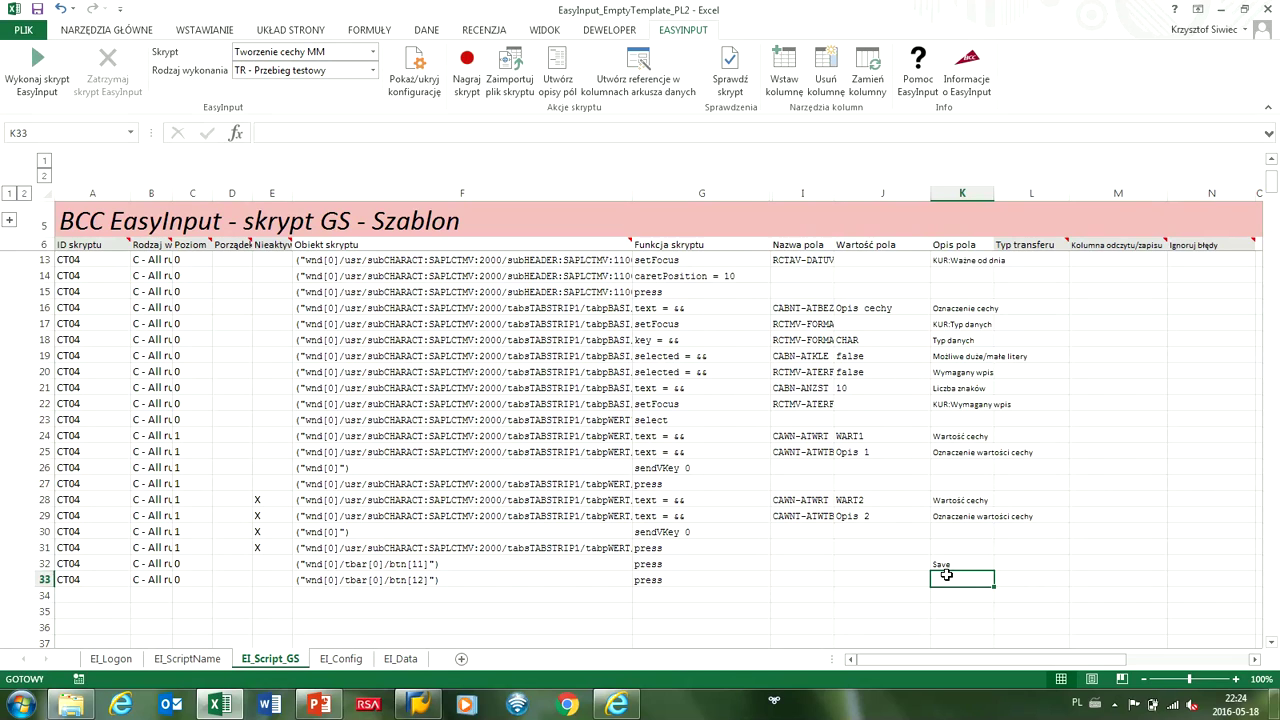
pyautogui.write('Cancel')
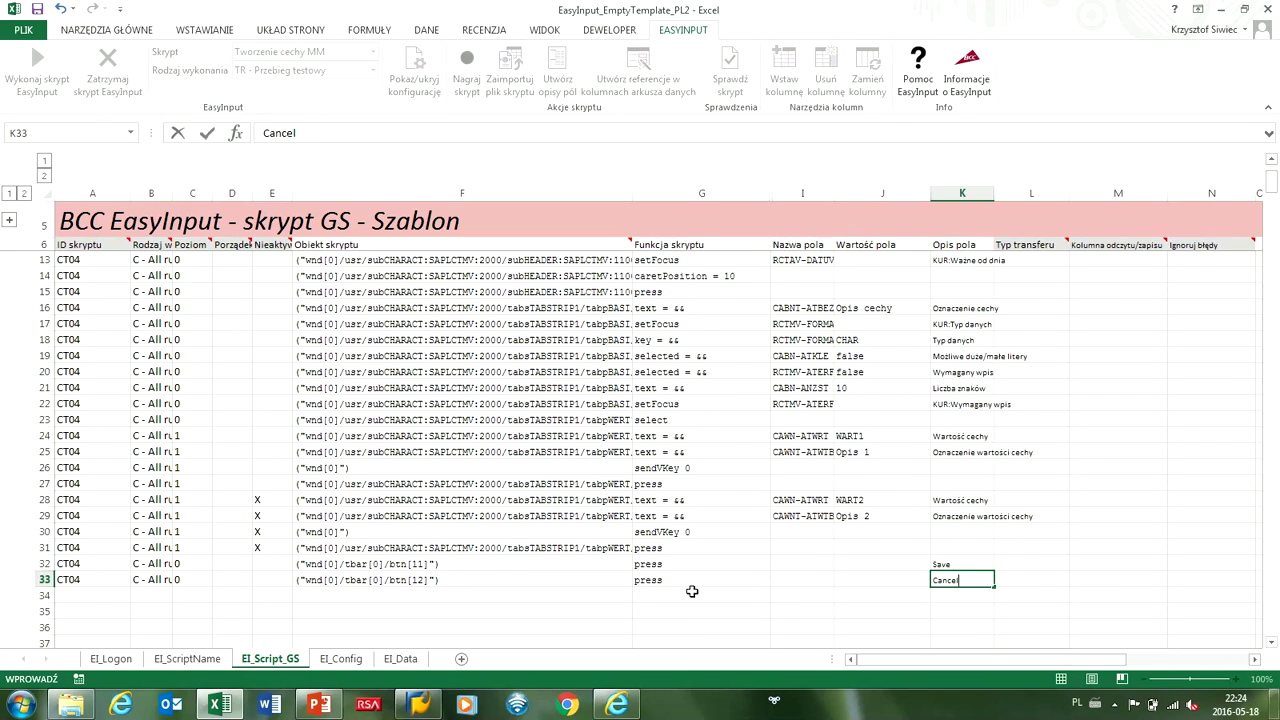
# Set row 32's Save step run type to A - Actual run.
pyautogui.click(163, 566)
pyautogui.click(179, 564)
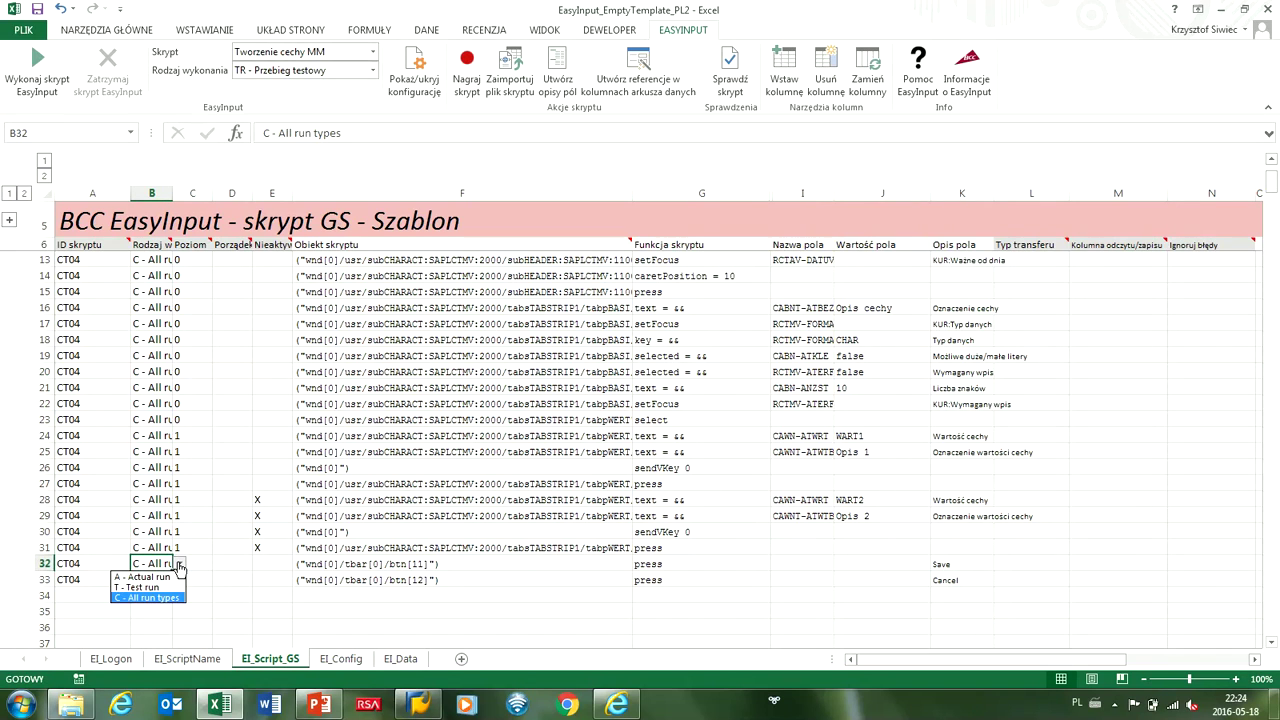
pyautogui.click(150, 577)
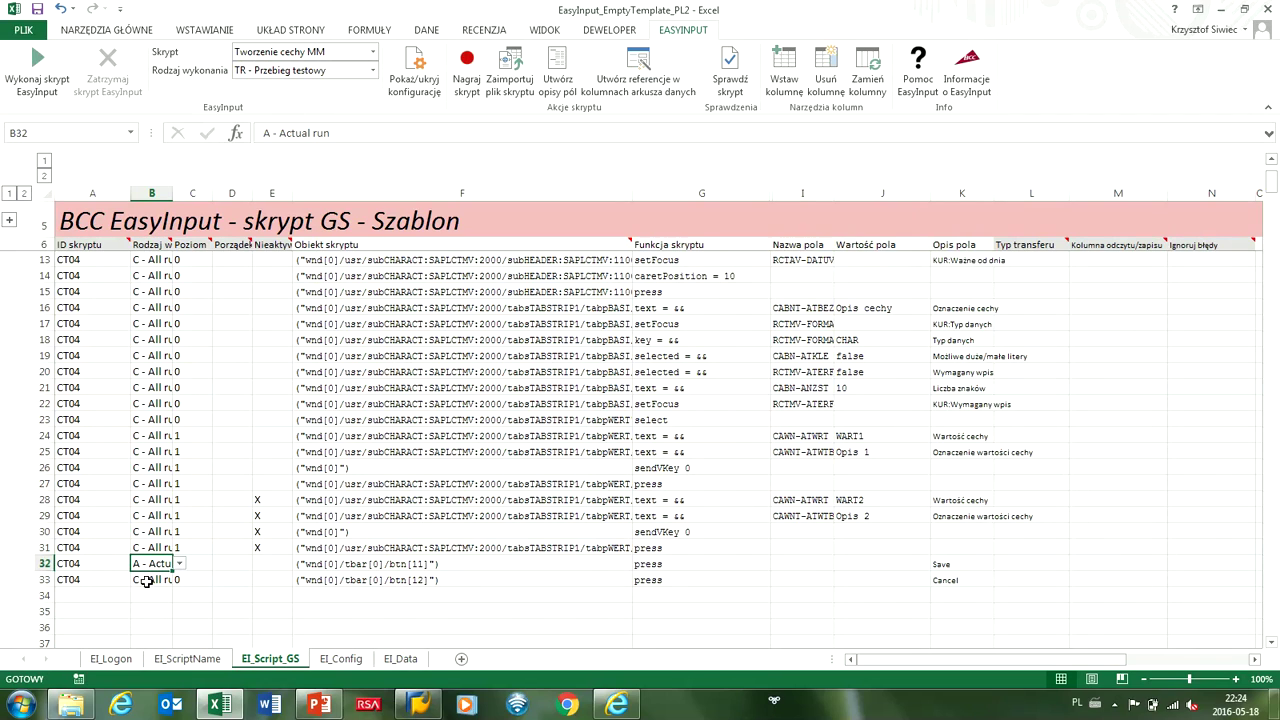
# Review the Save row's run type, script object, function and object path against row 31.
pyautogui.click(142, 549)
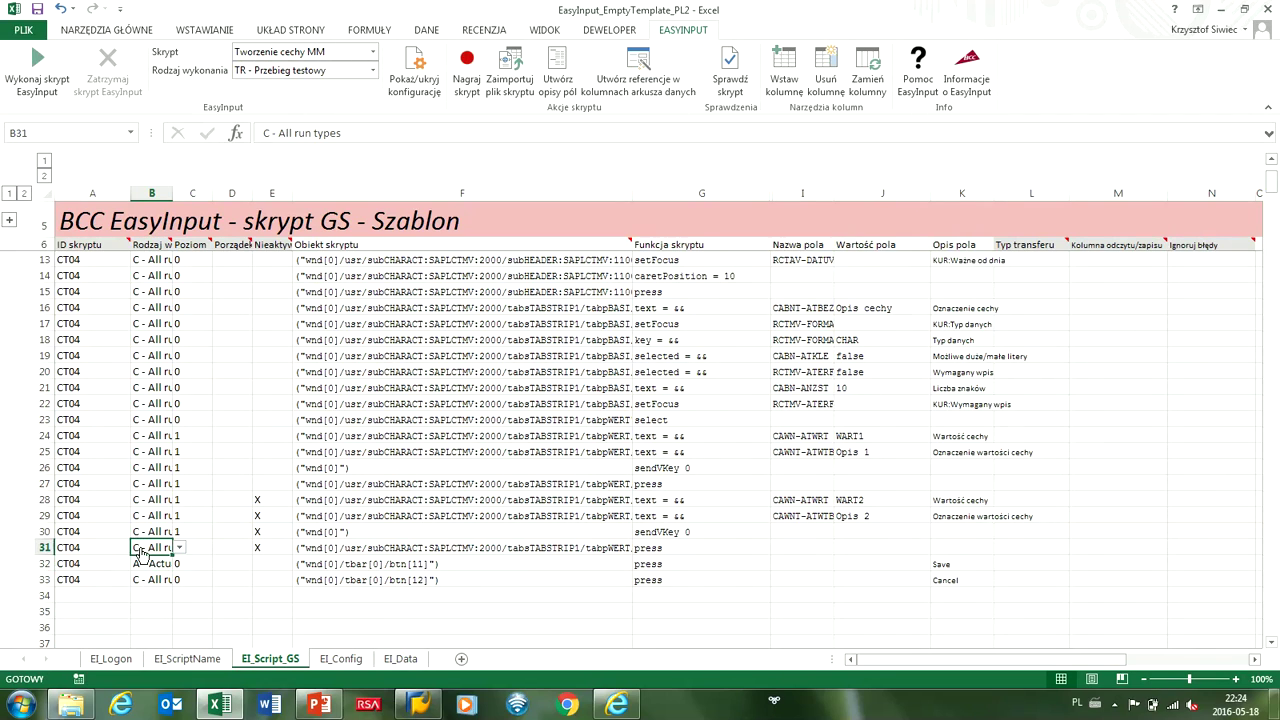
pyautogui.click(370, 560)
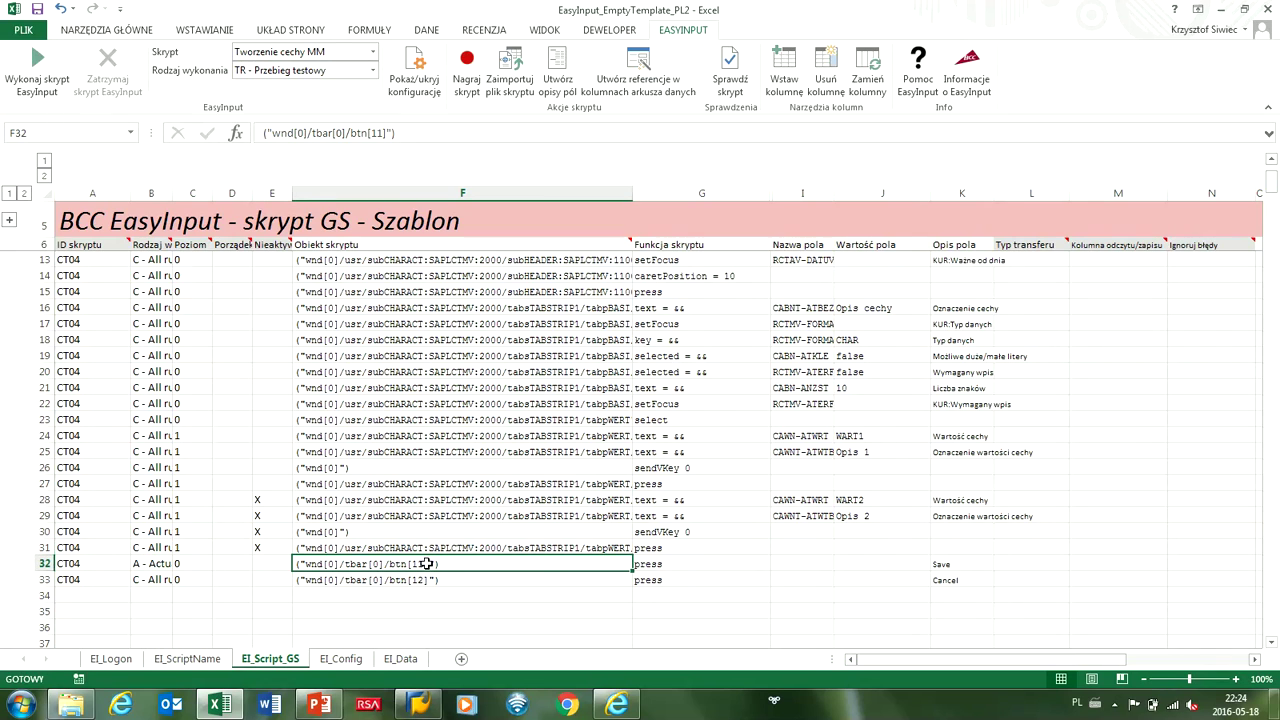
pyautogui.click(631, 567)
pyautogui.click(548, 572)
pyautogui.click(165, 566)
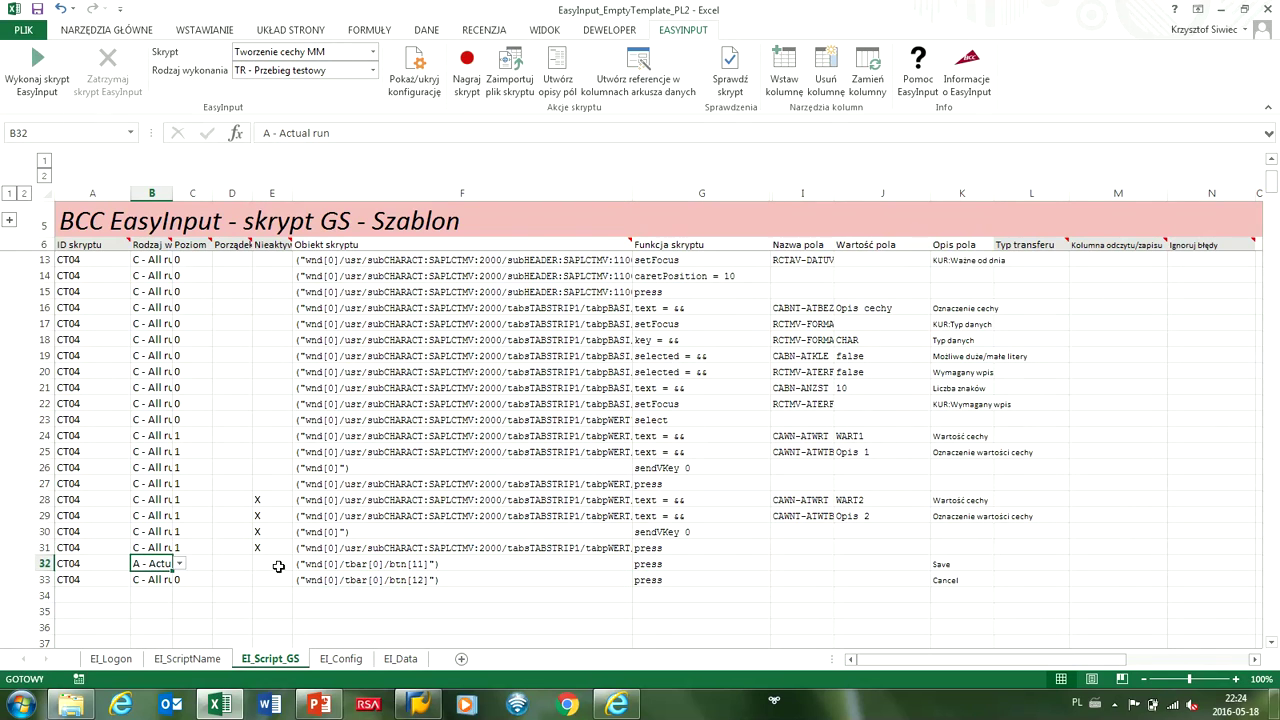
pyautogui.click(315, 569)
pyautogui.scroll(2, 732, 536)
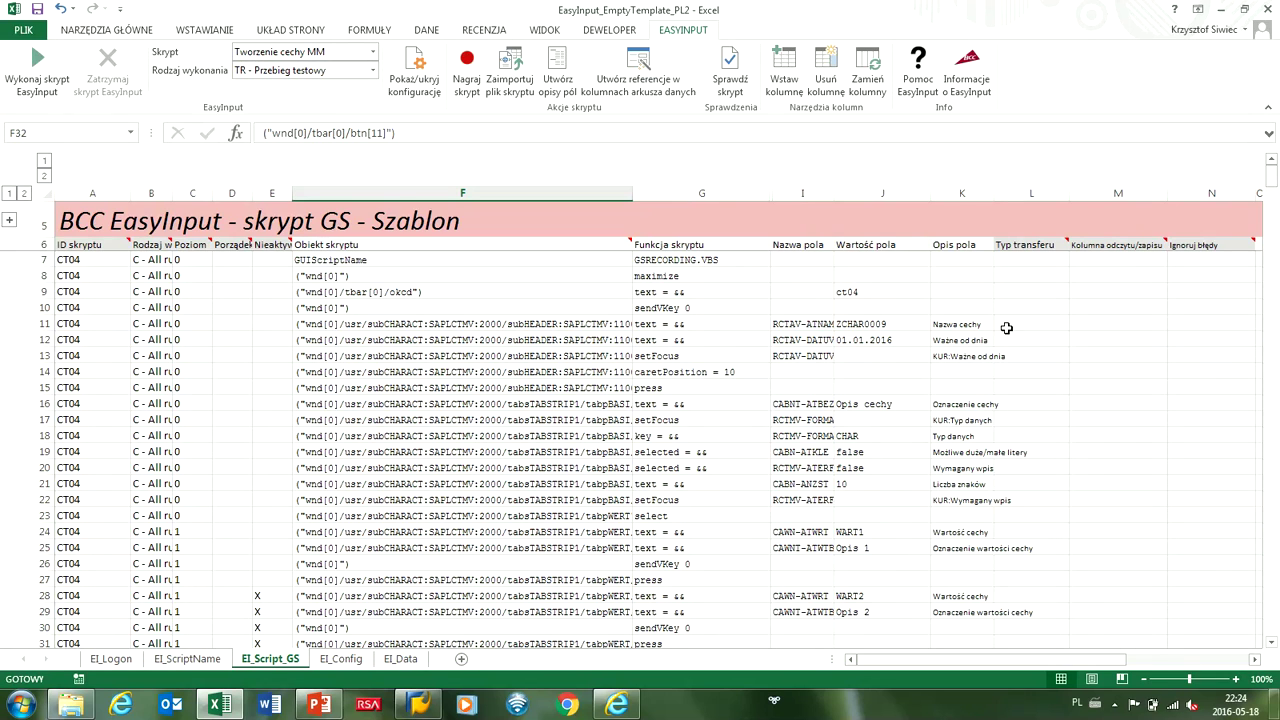
pyautogui.click(412, 656)
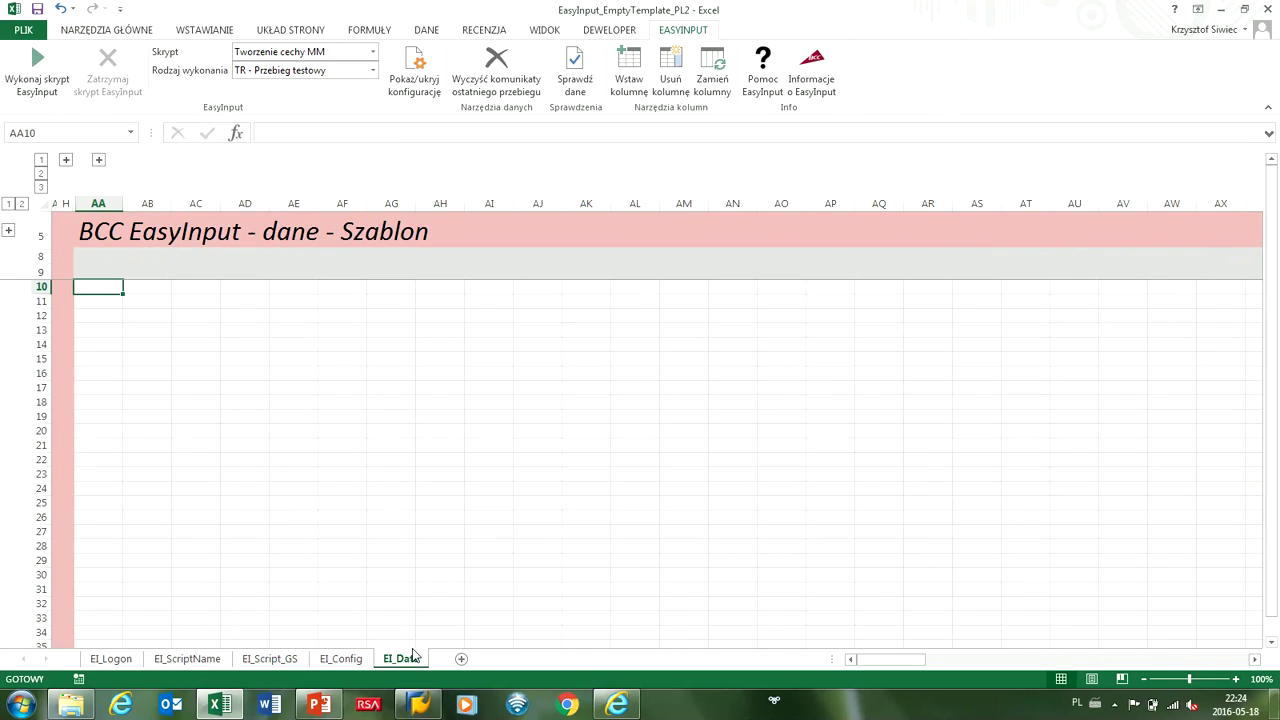
pyautogui.click(98, 203)
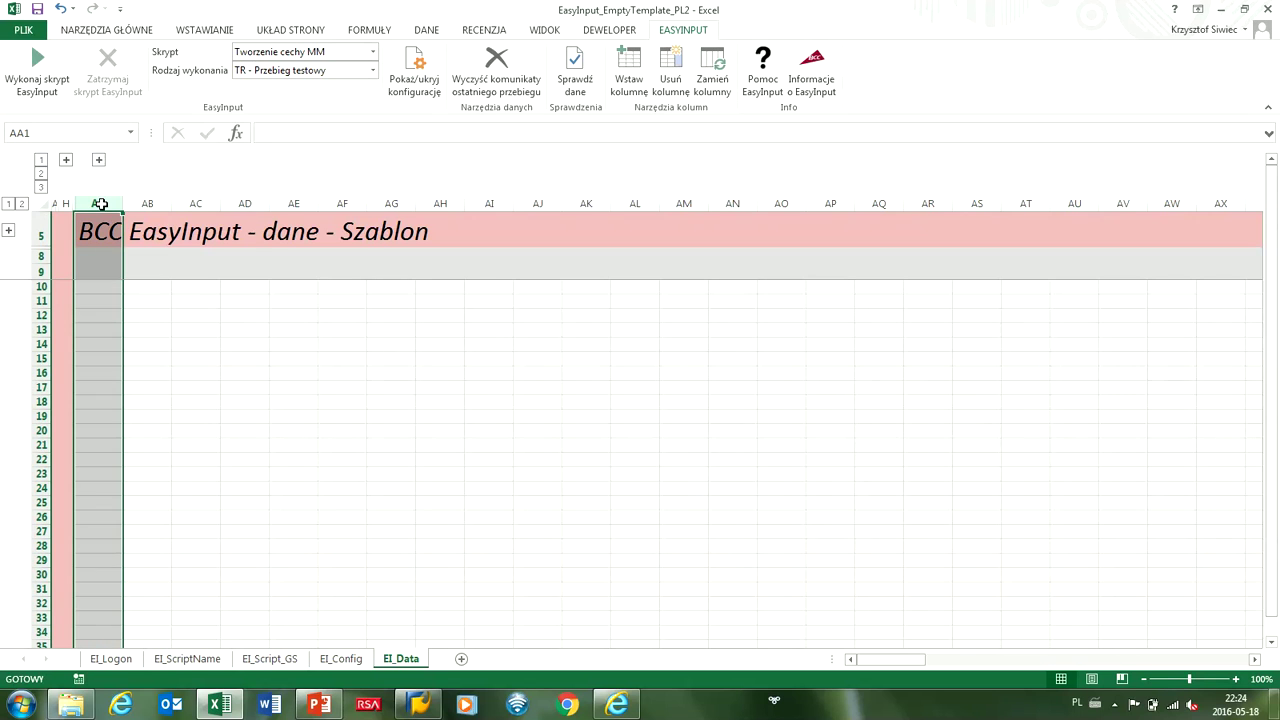
pyautogui.moveTo(123, 200)
pyautogui.mouseDown()
pyautogui.moveTo(340, 200)
pyautogui.moveTo(87, 218)
pyautogui.moveTo(103, 208)
pyautogui.mouseUp()
pyautogui.click(268, 659)
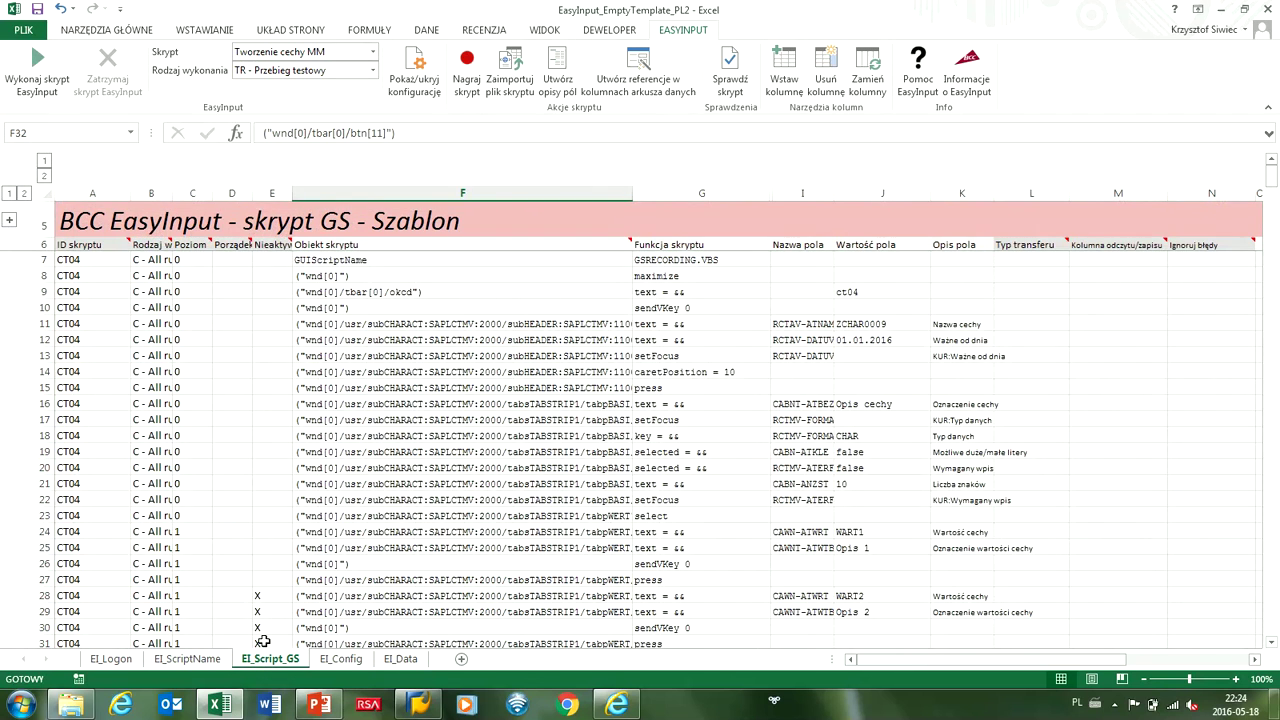
# Set rows 11, 12 and 16 to WriteData, mapped to data columns AA, AB and AC.
pyautogui.click(1013, 324)
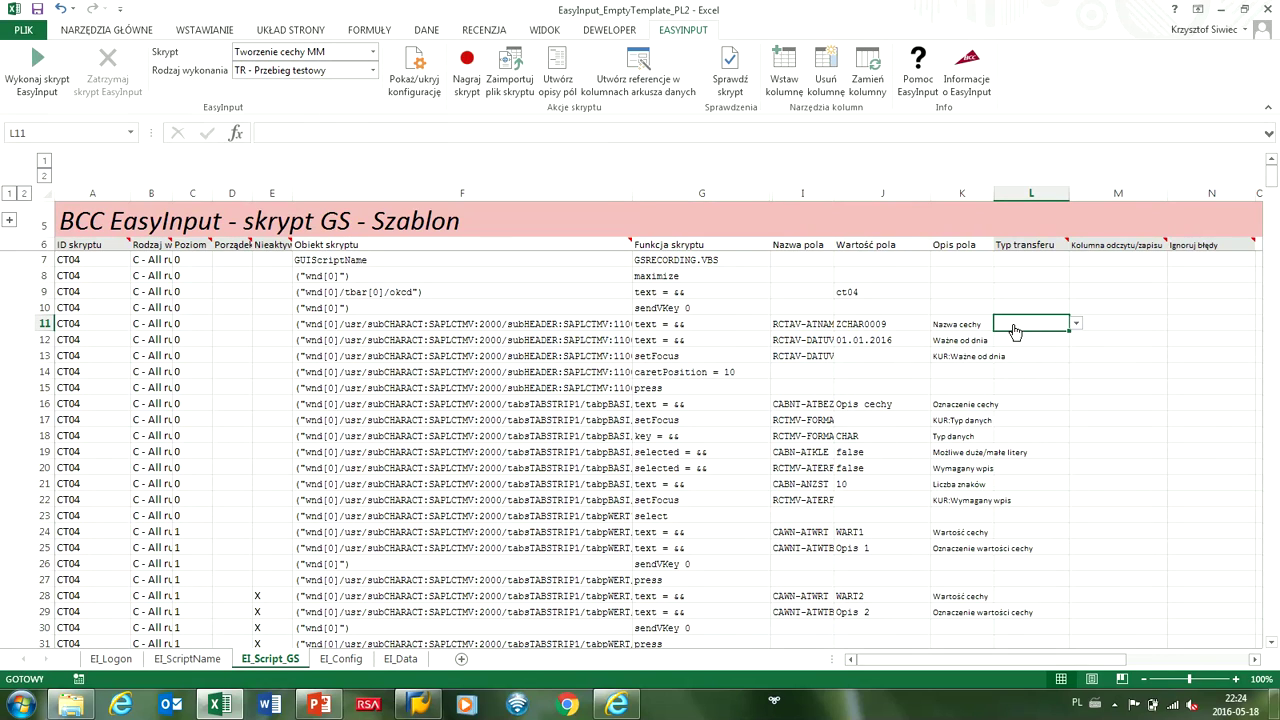
pyautogui.click(1076, 326)
pyautogui.click(1048, 337)
pyautogui.click(1098, 322)
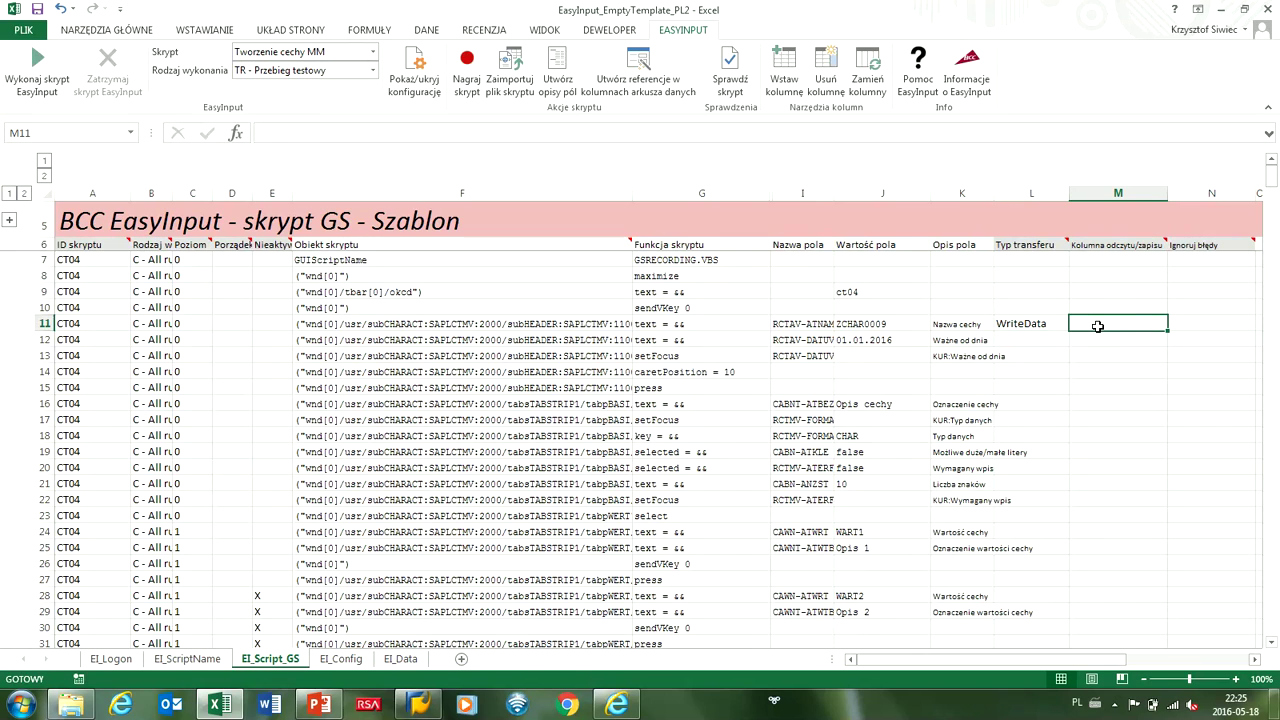
pyautogui.write('AA')
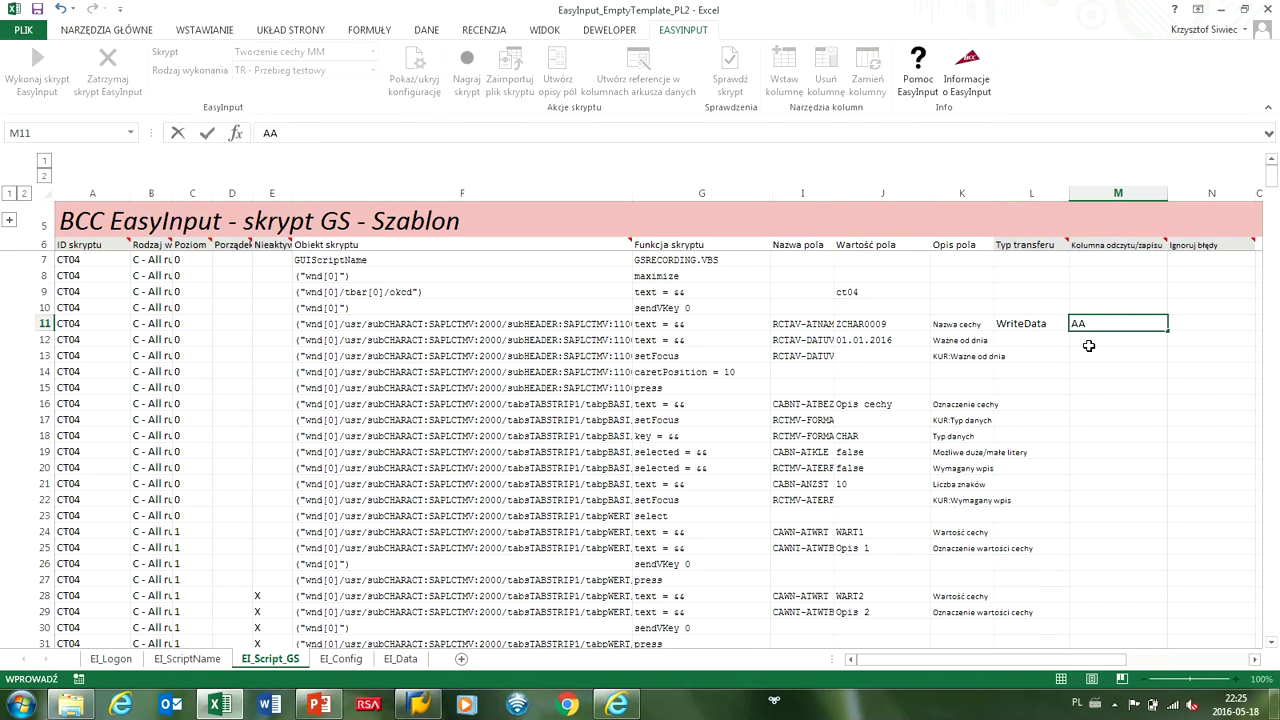
pyautogui.click(1088, 345)
pyautogui.click(1046, 340)
pyautogui.click(1076, 339)
pyautogui.click(1040, 352)
pyautogui.click(1091, 338)
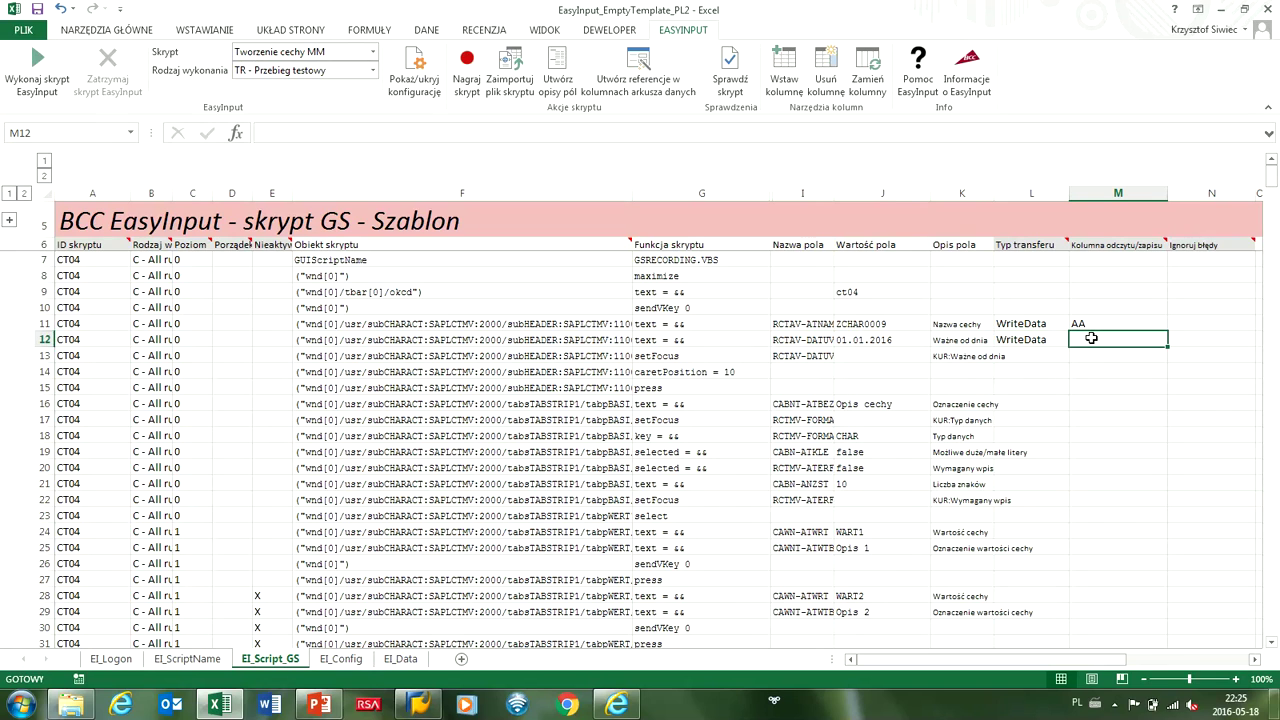
pyautogui.write('AB')
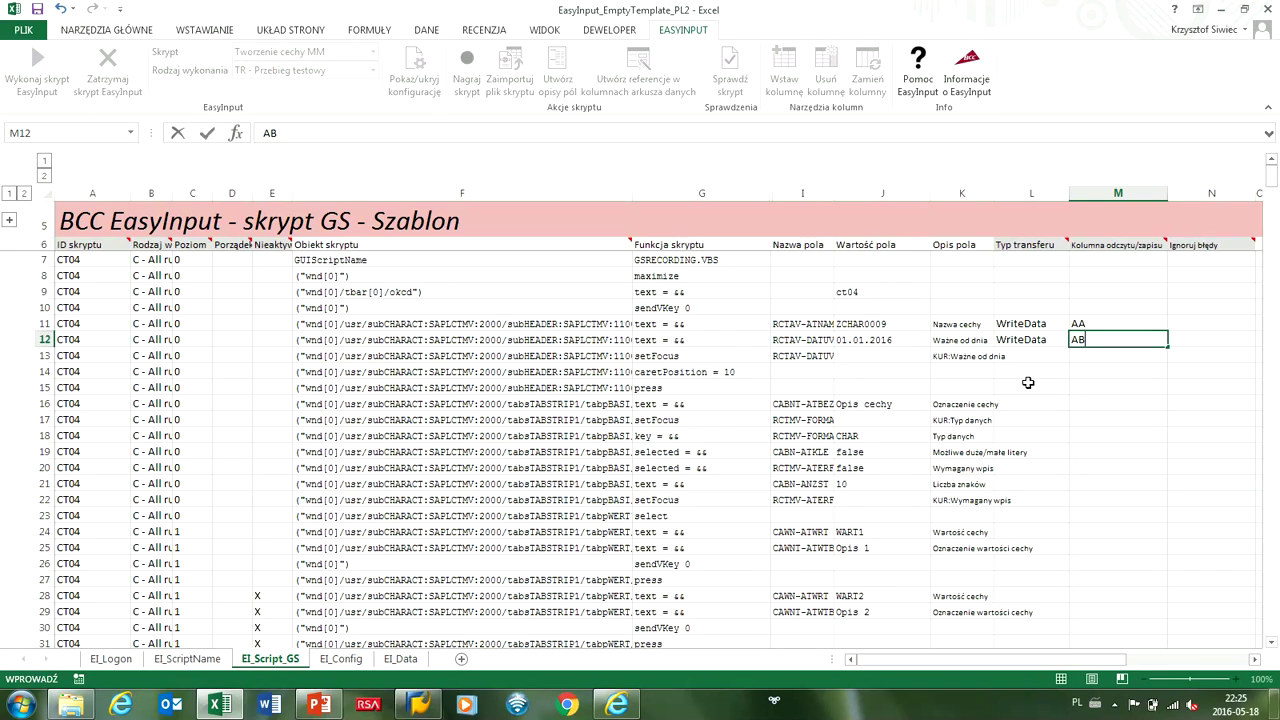
pyautogui.click(1030, 402)
pyautogui.click(1076, 403)
pyautogui.click(1064, 417)
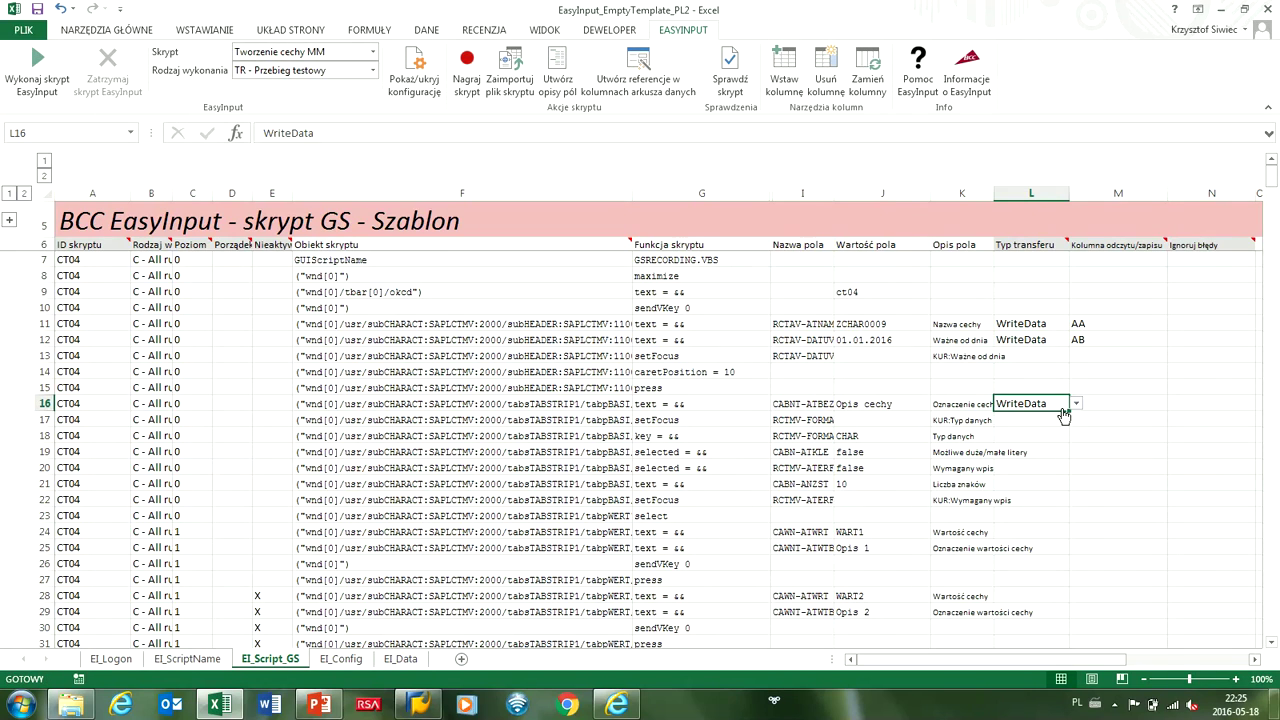
pyautogui.click(1087, 402)
pyautogui.write('AC')
pyautogui.click(1034, 420)
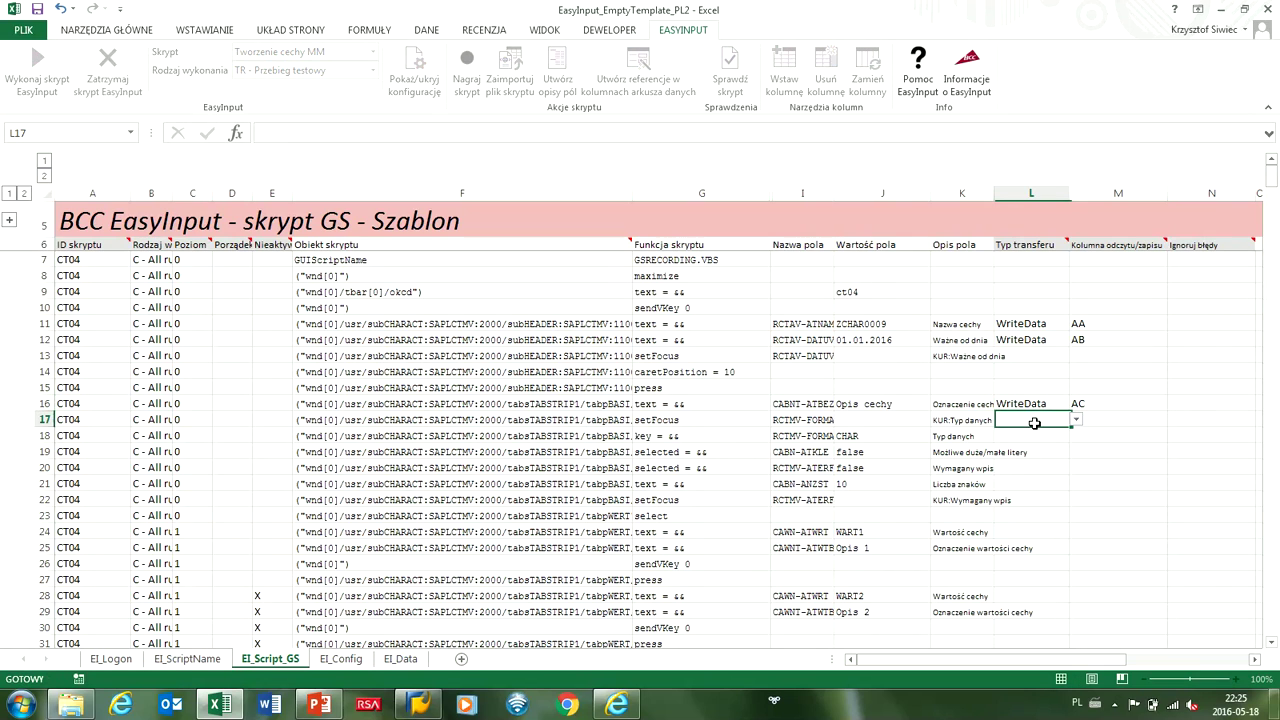
# Inspect row 18's RCTMV-FORMAT field, leaving its transfer type unchanged.
pyautogui.click(1034, 436)
pyautogui.click(1076, 436)
pyautogui.click(1028, 438)
pyautogui.click(945, 437)
pyautogui.click(858, 436)
pyautogui.click(790, 440)
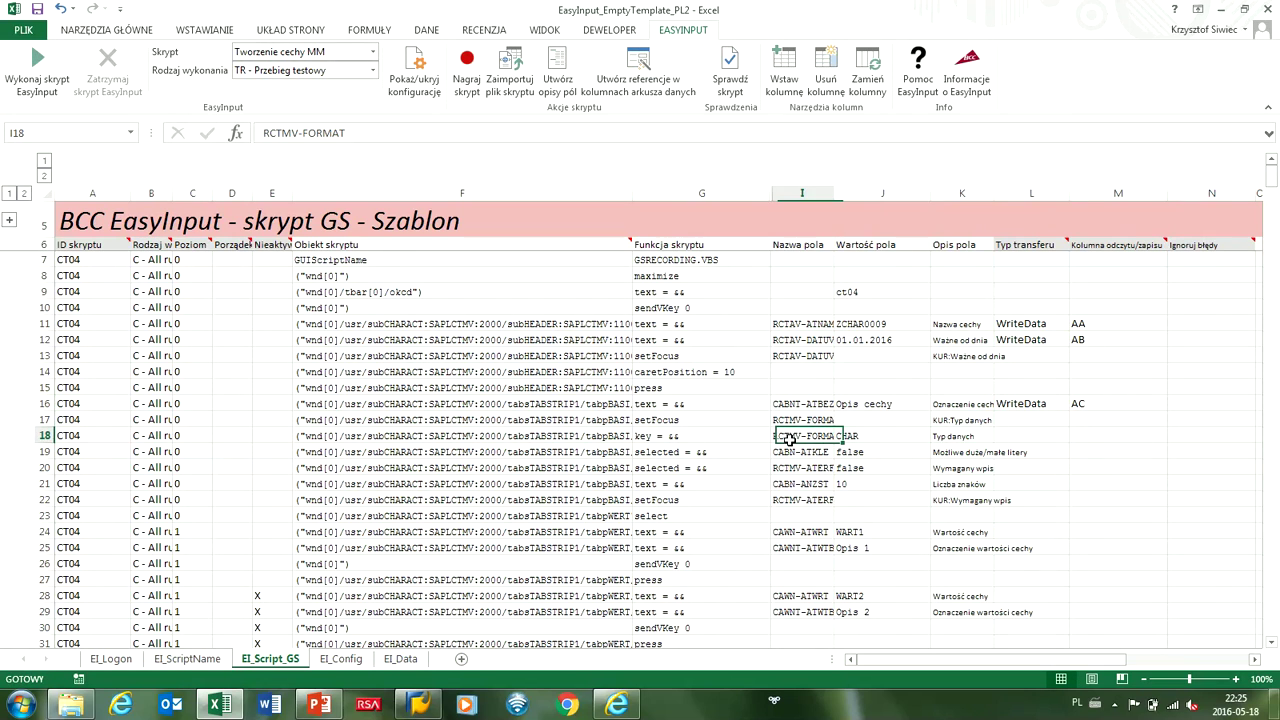
pyautogui.click(847, 436)
pyautogui.click(857, 452)
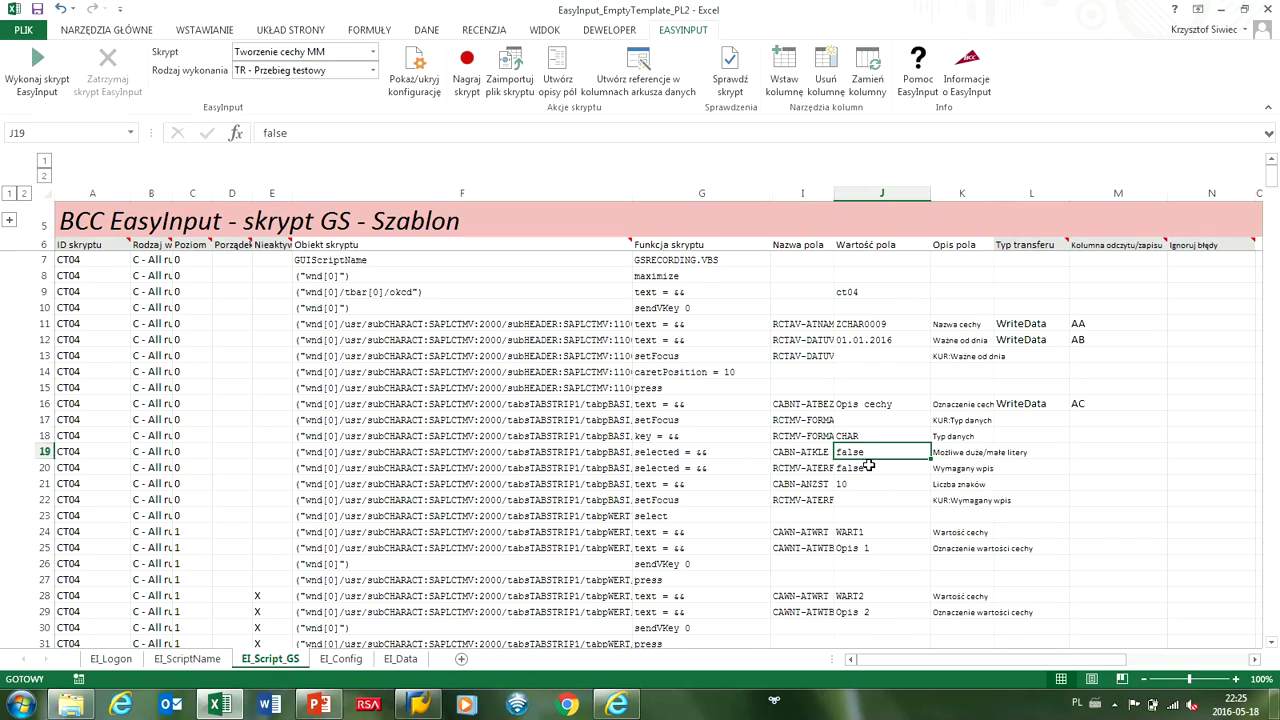
# Set rows 19, 20 and 21 to WriteData, mapped to data columns AD, AE and AF.
pyautogui.click(1015, 452)
pyautogui.click(1076, 452)
pyautogui.click(1030, 462)
pyautogui.click(1090, 451)
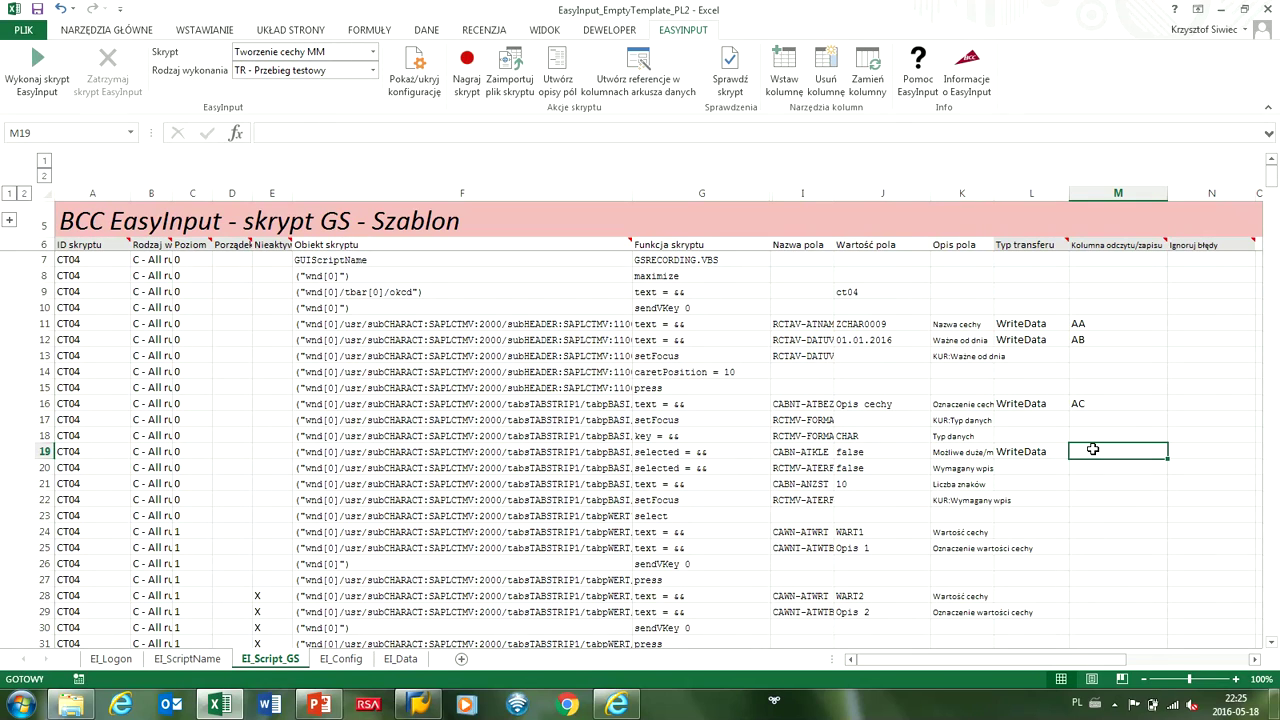
pyautogui.write('AD')
pyautogui.click(1031, 467)
pyautogui.click(1076, 467)
pyautogui.click(1046, 482)
pyautogui.click(1092, 467)
pyautogui.write('AE')
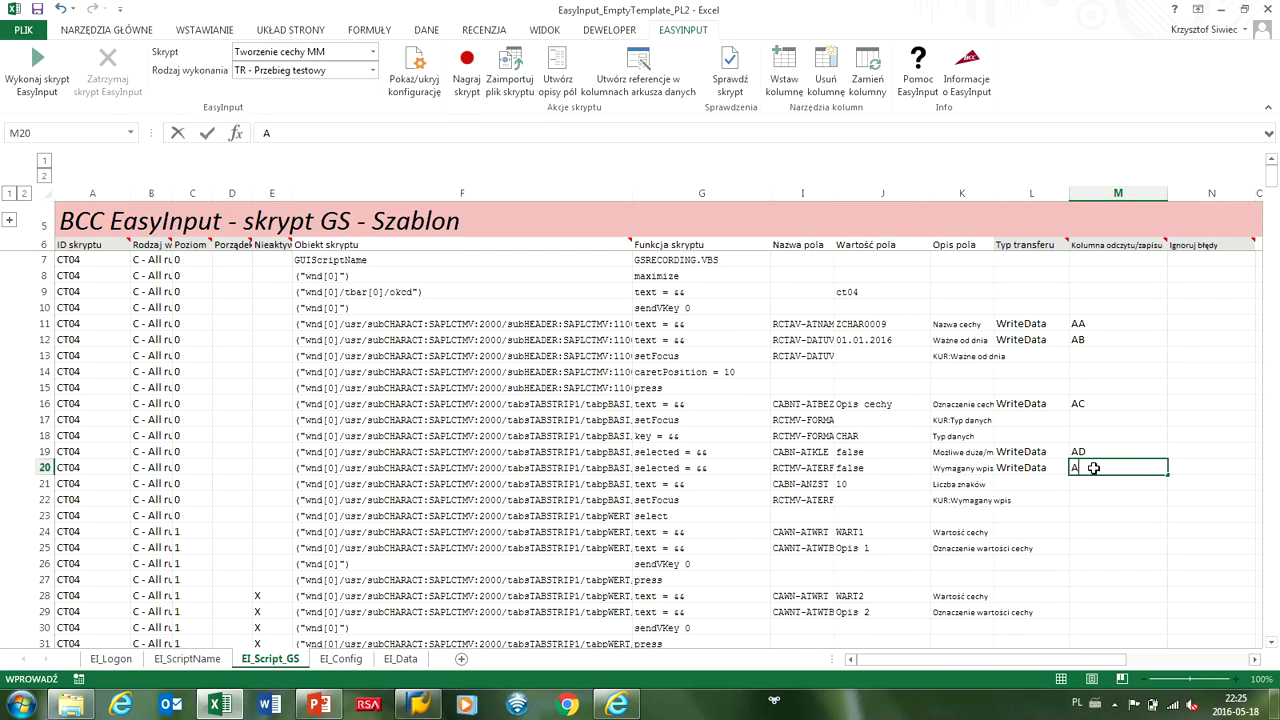
pyautogui.click(1031, 483)
pyautogui.click(1076, 483)
pyautogui.click(1040, 497)
pyautogui.click(1088, 483)
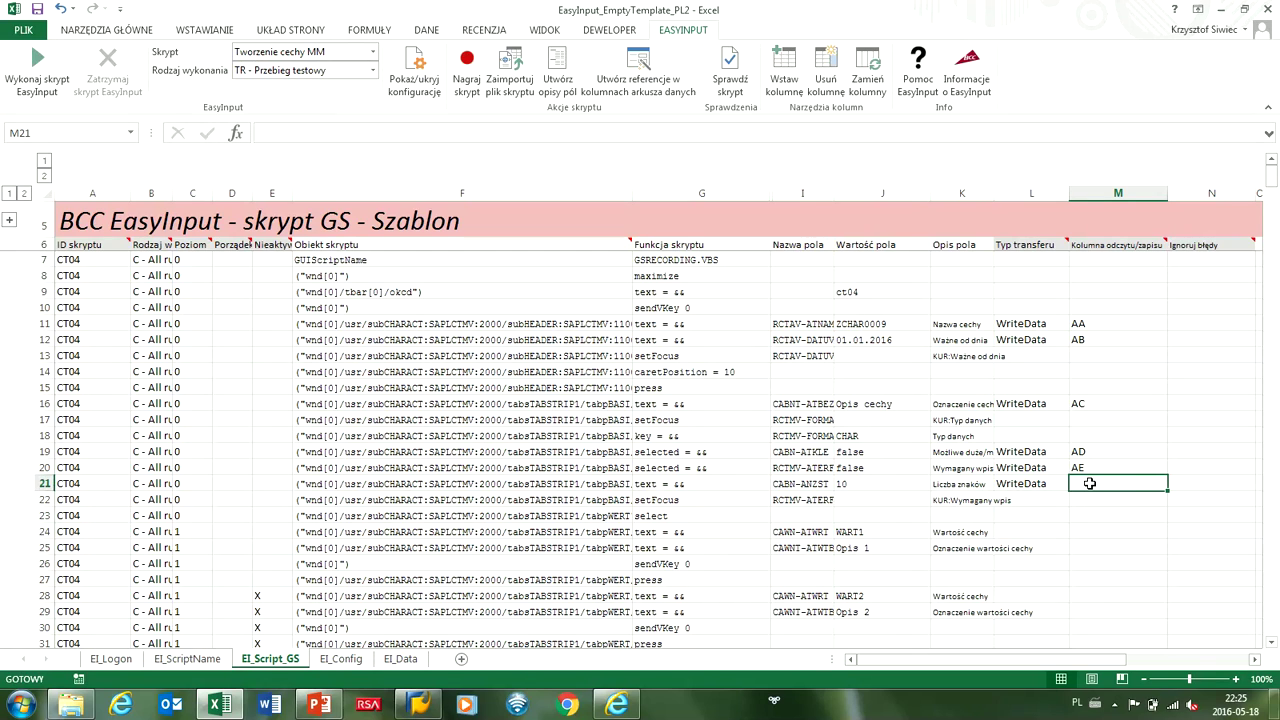
pyautogui.write('AF')
pyautogui.click(1030, 499)
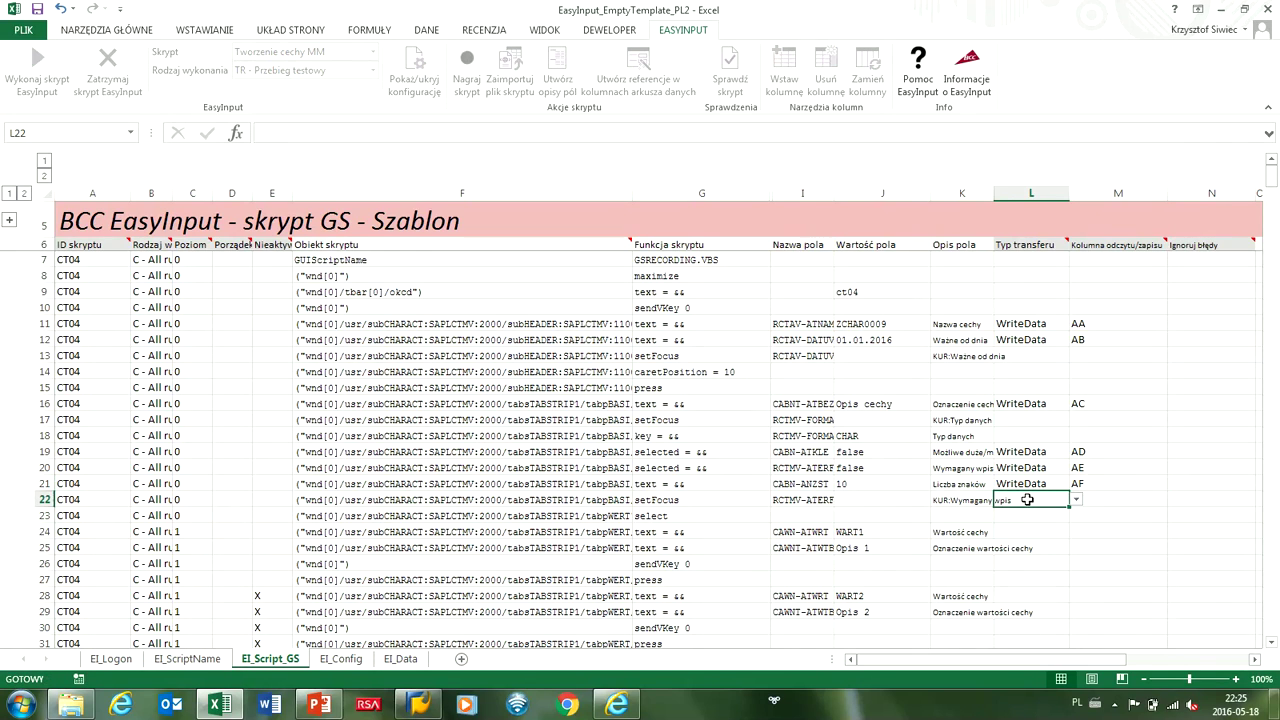
pyautogui.click(962, 484)
pyautogui.click(1076, 482)
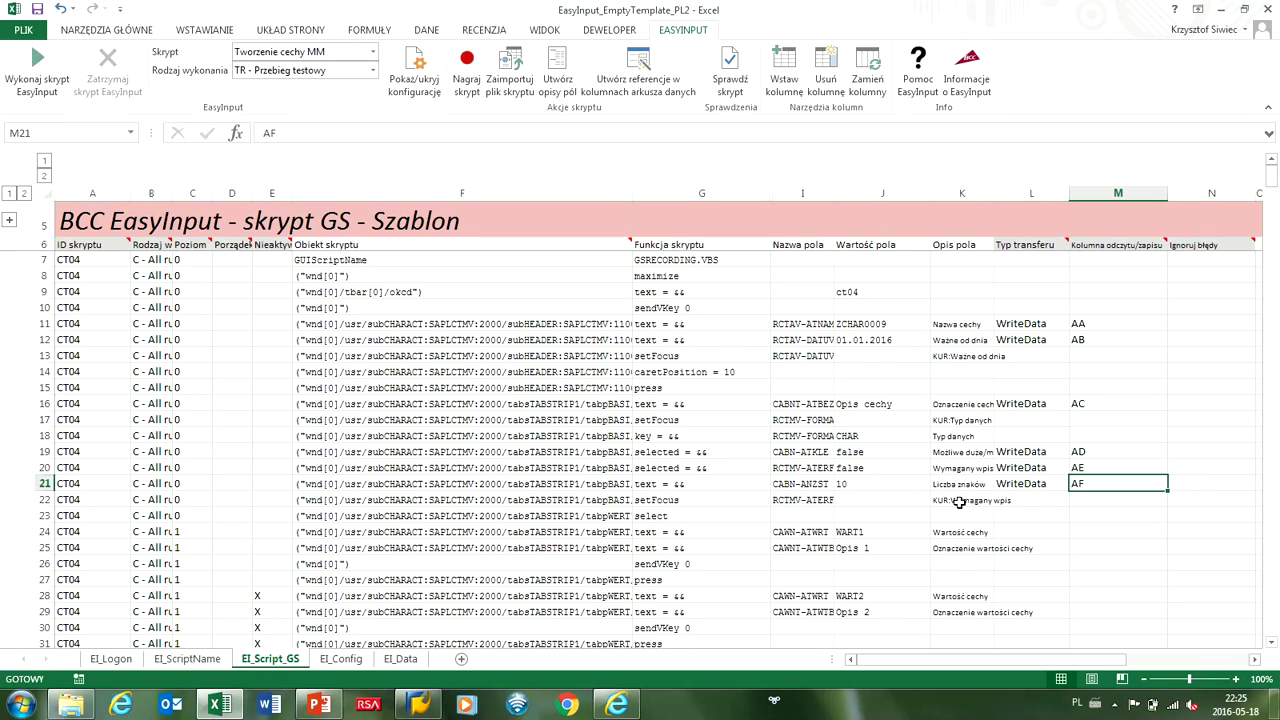
# Set rows 24 and 25 to WriteData, mapped to data columns AG and AH.
pyautogui.click(1025, 532)
pyautogui.click(1076, 532)
pyautogui.click(1043, 550)
pyautogui.click(1097, 531)
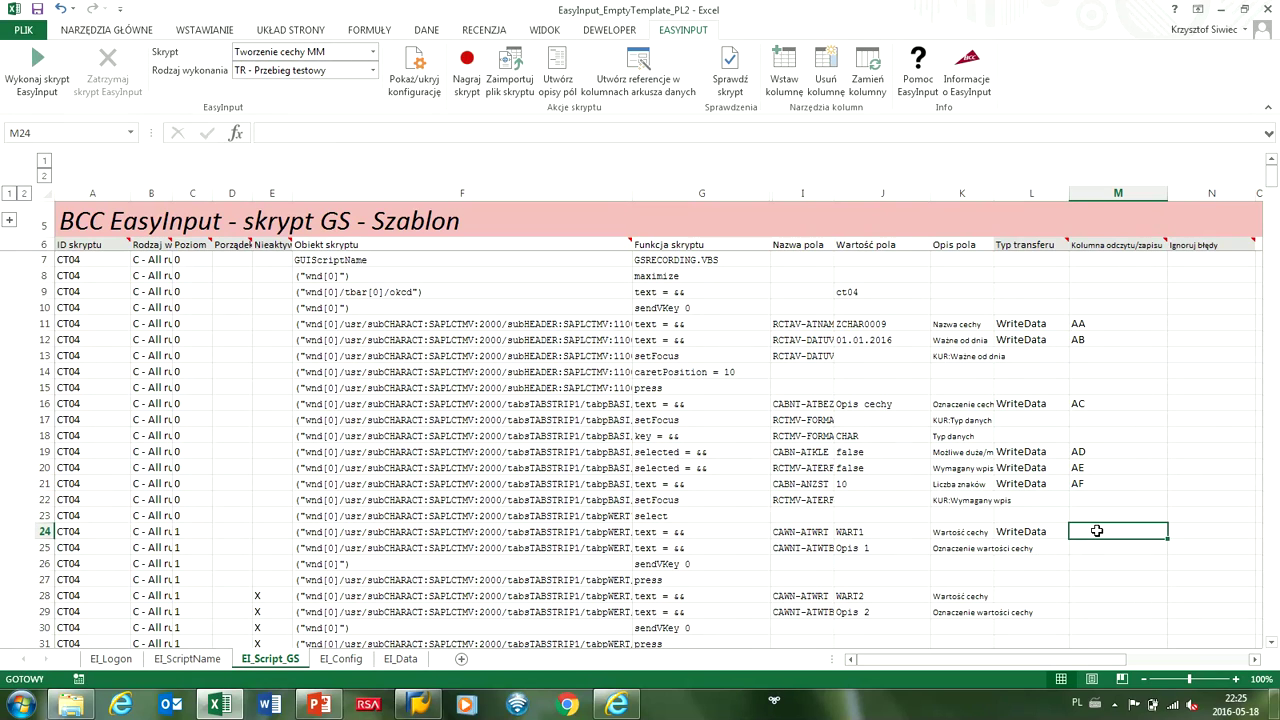
pyautogui.write('AG')
pyautogui.click(1040, 547)
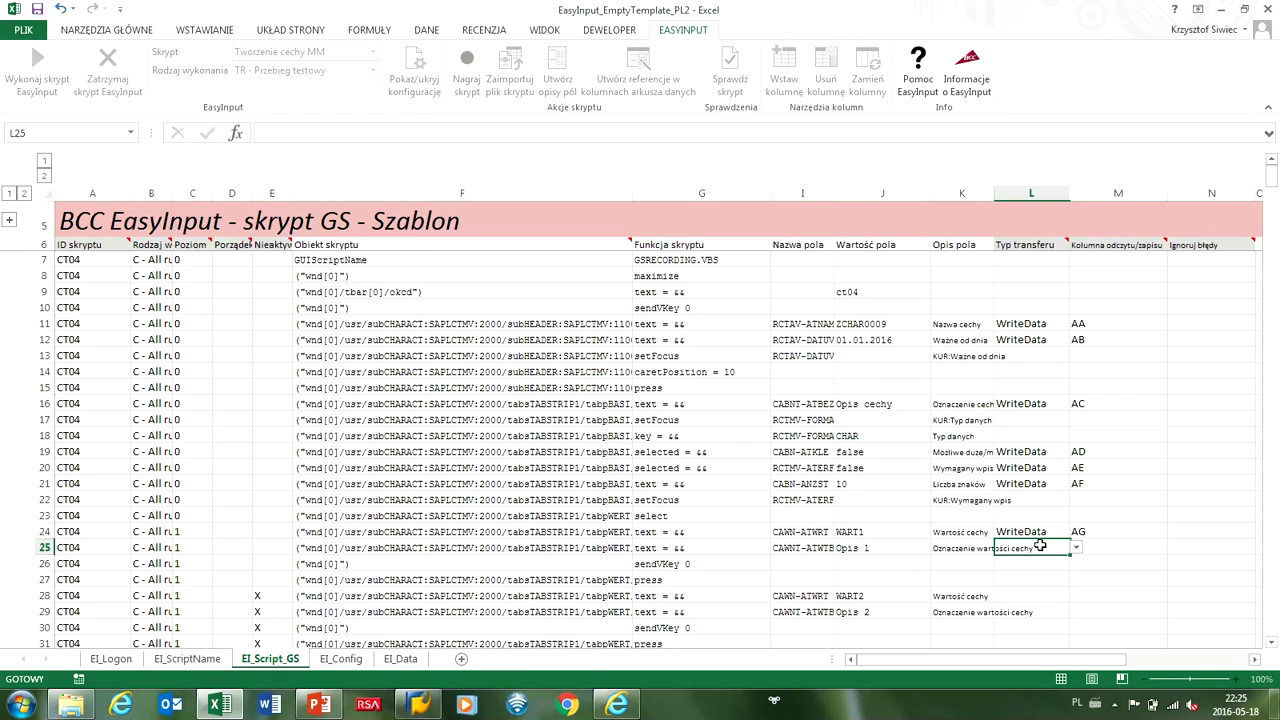
pyautogui.click(1076, 548)
pyautogui.click(1045, 565)
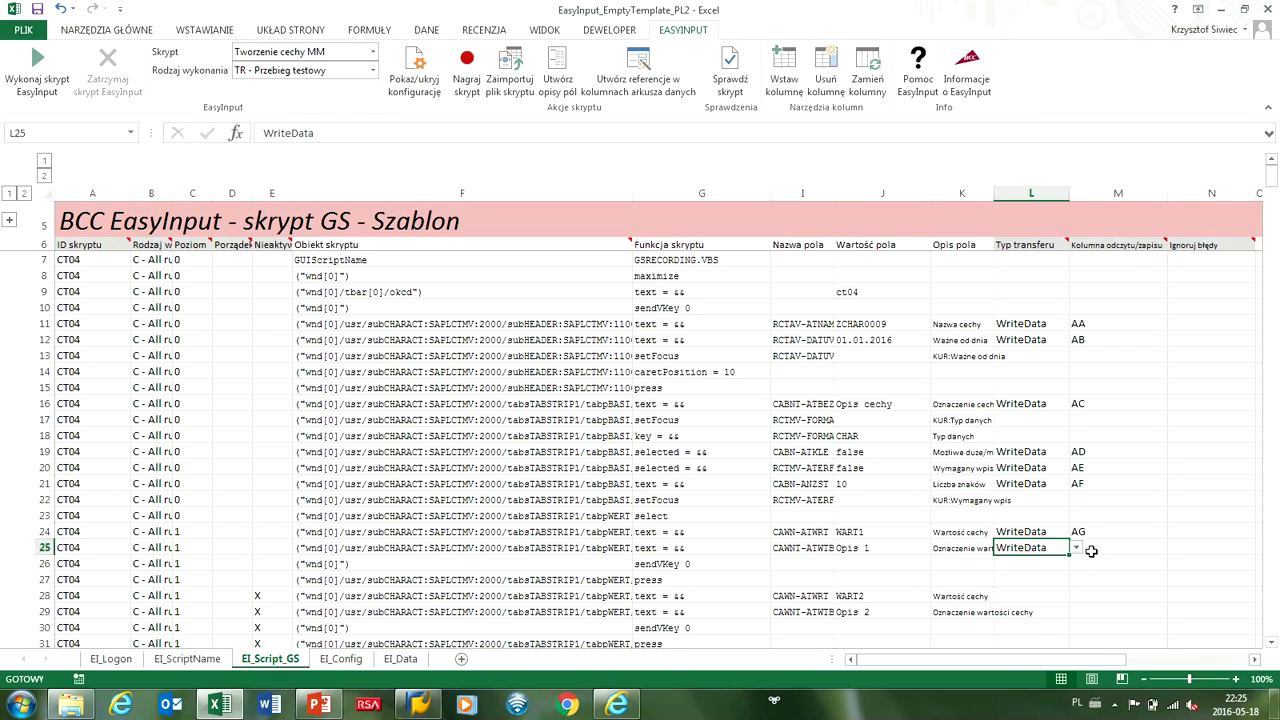
pyautogui.click(1094, 548)
pyautogui.write('AH')
pyautogui.click(1015, 566)
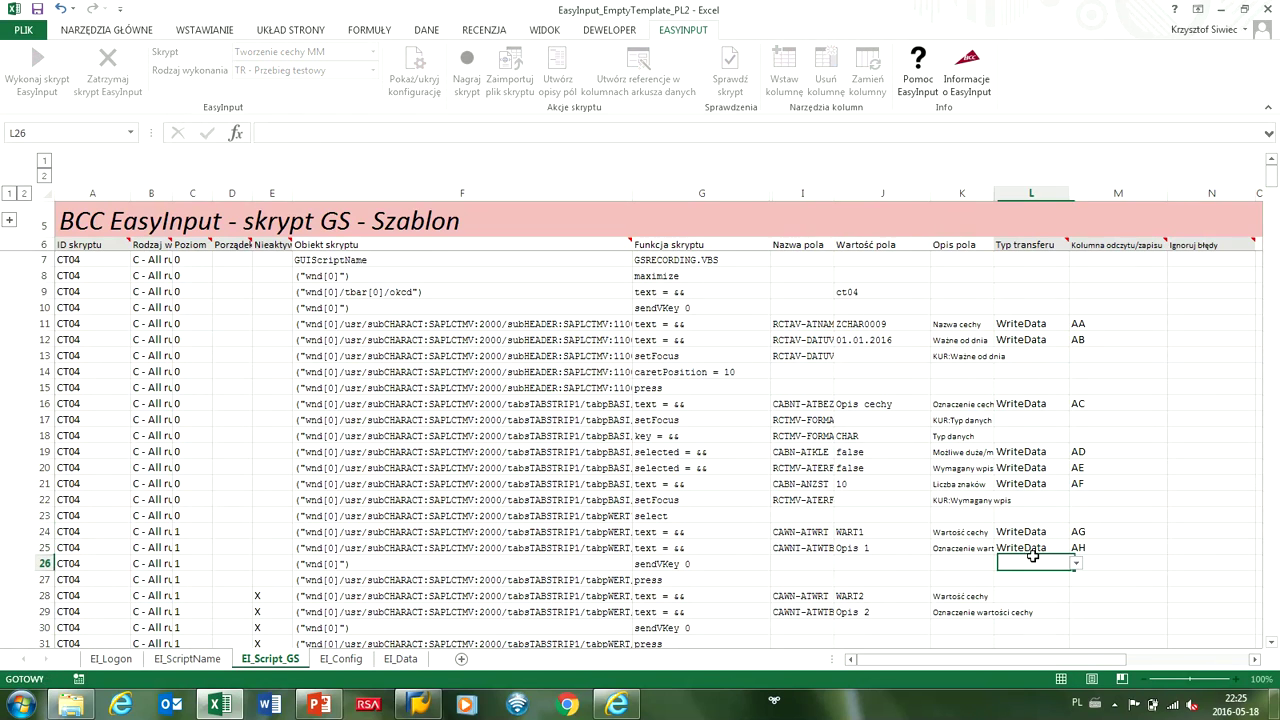
pyautogui.scroll(-2, 1000, 560)
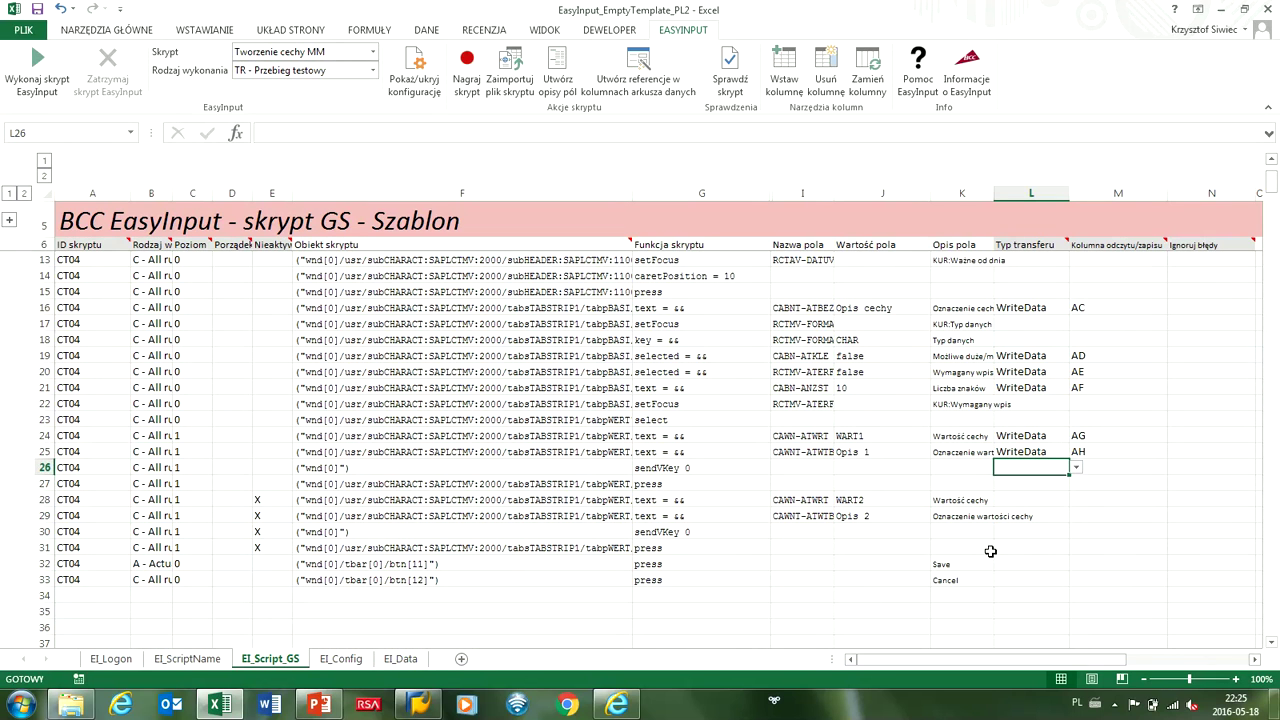
pyautogui.scroll(2, 990, 551)
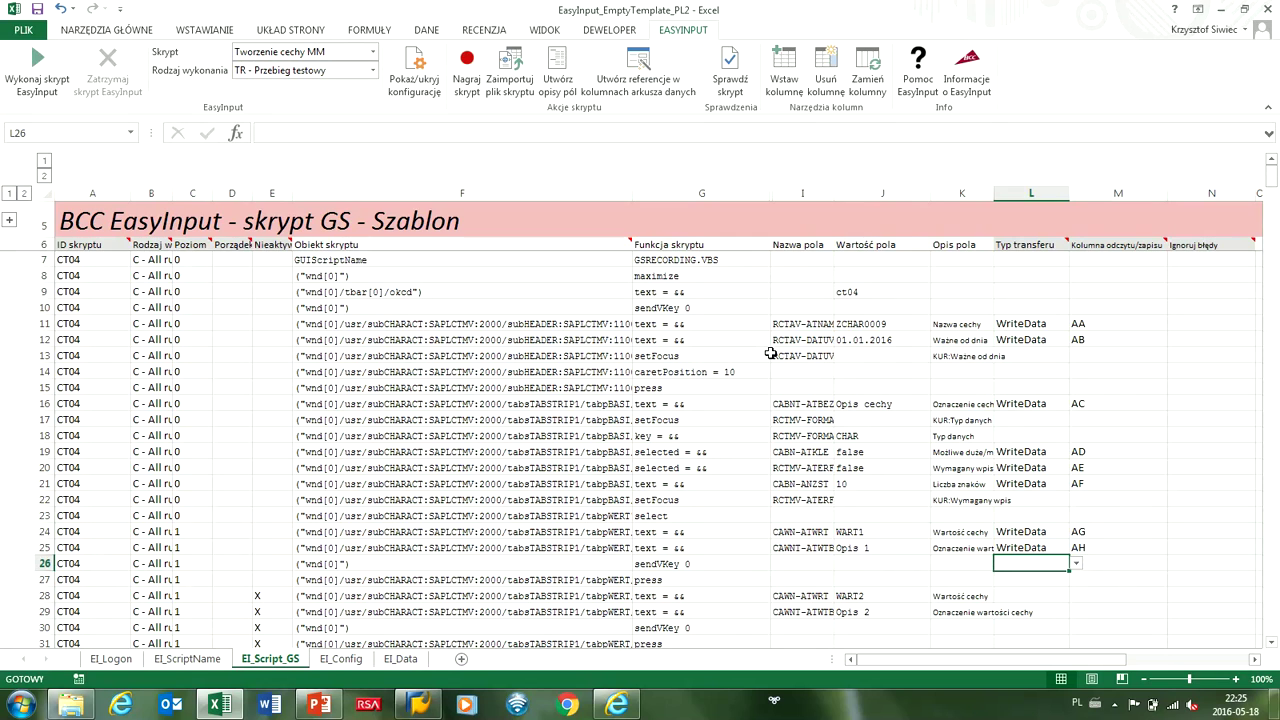
# Check the script for errors and preview the EI_Data sheet.
pyautogui.click(730, 78)
pyautogui.click(693, 406)
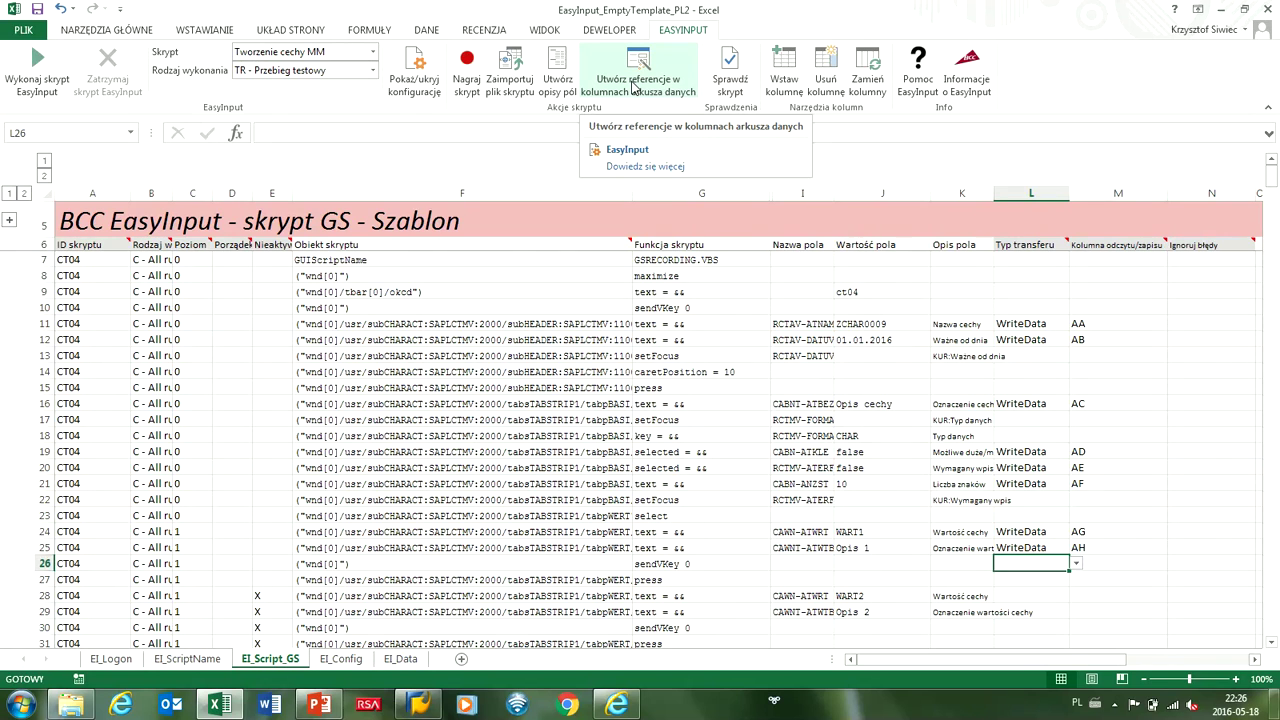
pyautogui.click(400, 658)
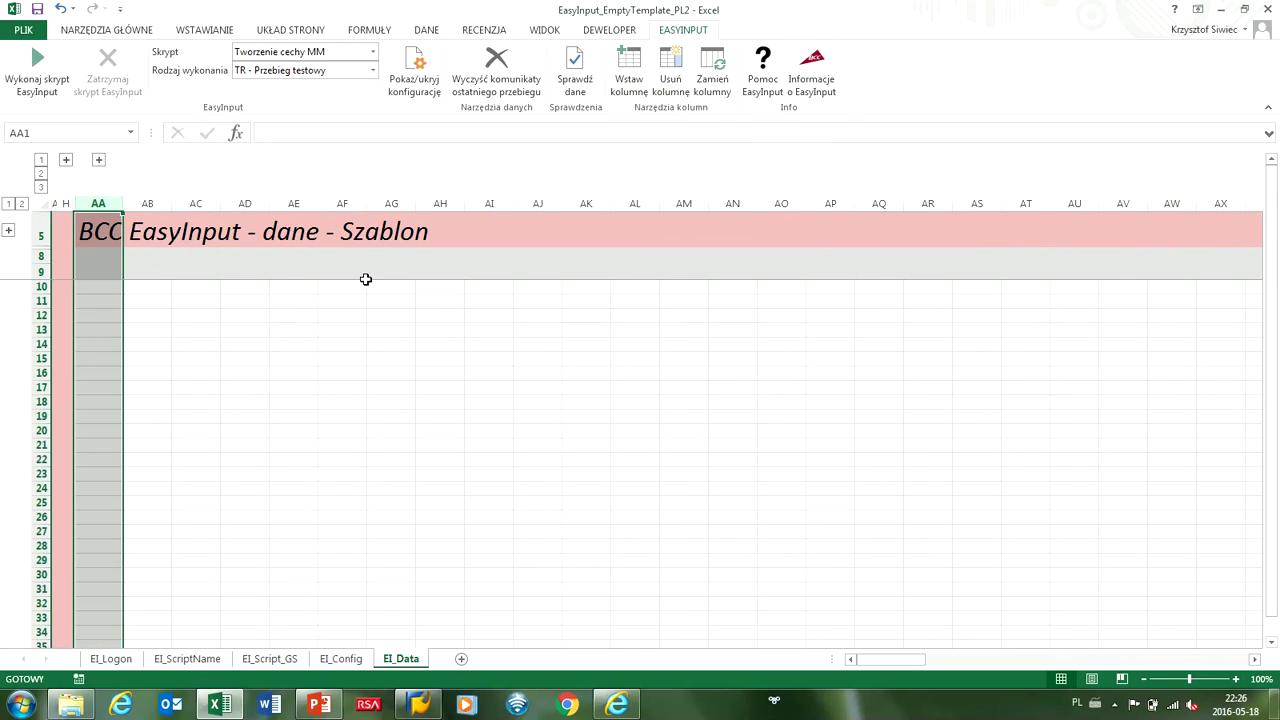
# Generate the column references in the EI_Data sheet from EI_Script_GS and confirm.
pyautogui.click(293, 658)
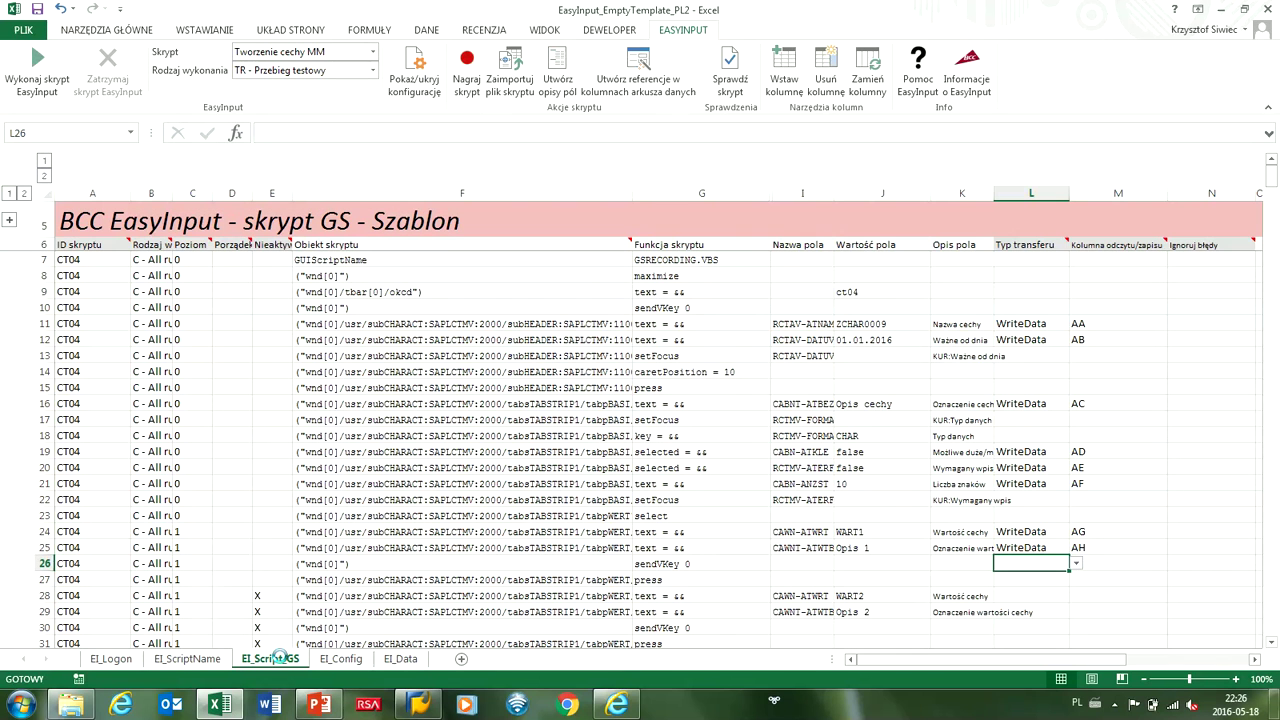
pyautogui.click(640, 90)
pyautogui.click(316, 216)
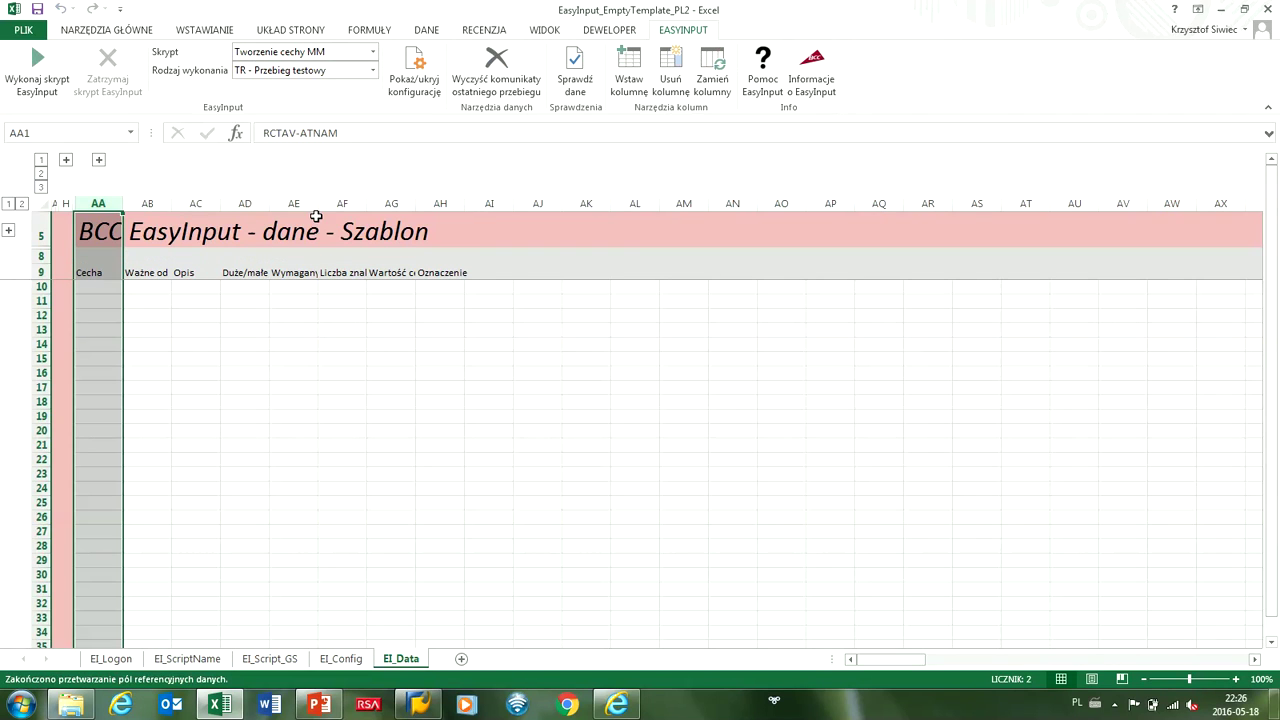
# Label AA8 as Cecha and AG8 as Wartości.
pyautogui.click(89, 255)
pyautogui.write('Cecha')
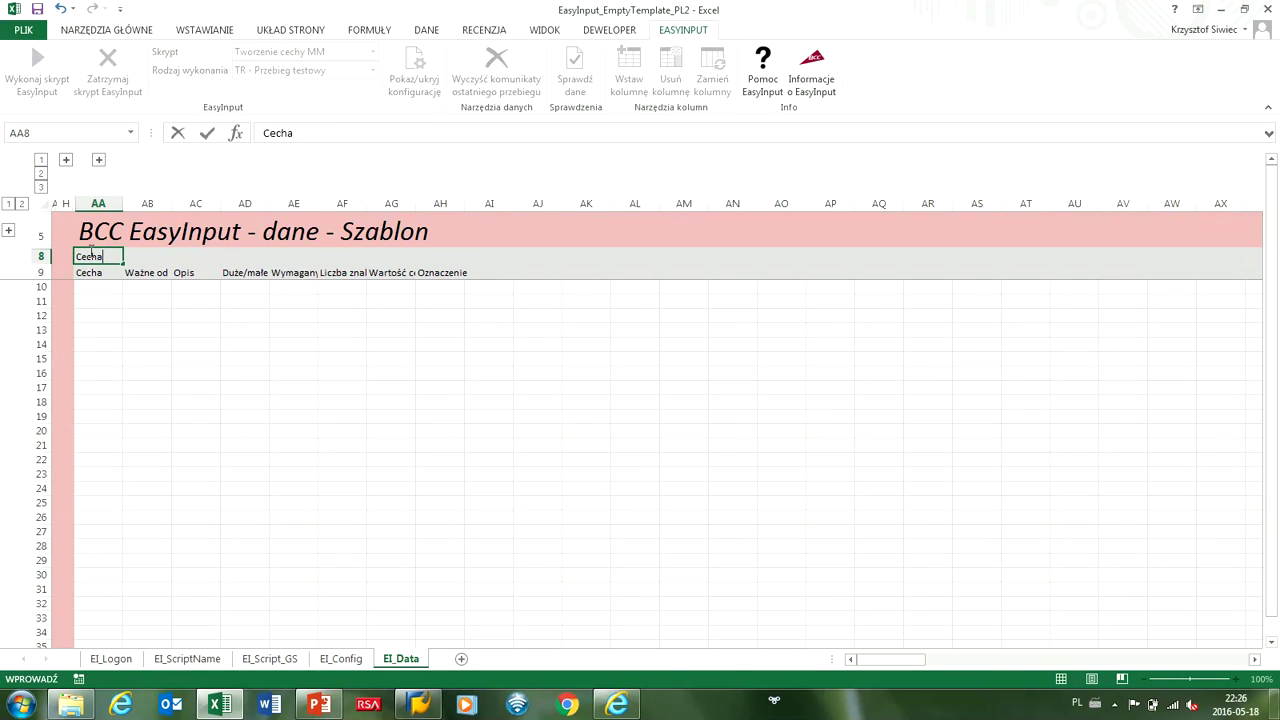
pyautogui.click(374, 255)
pyautogui.write('Wartości')
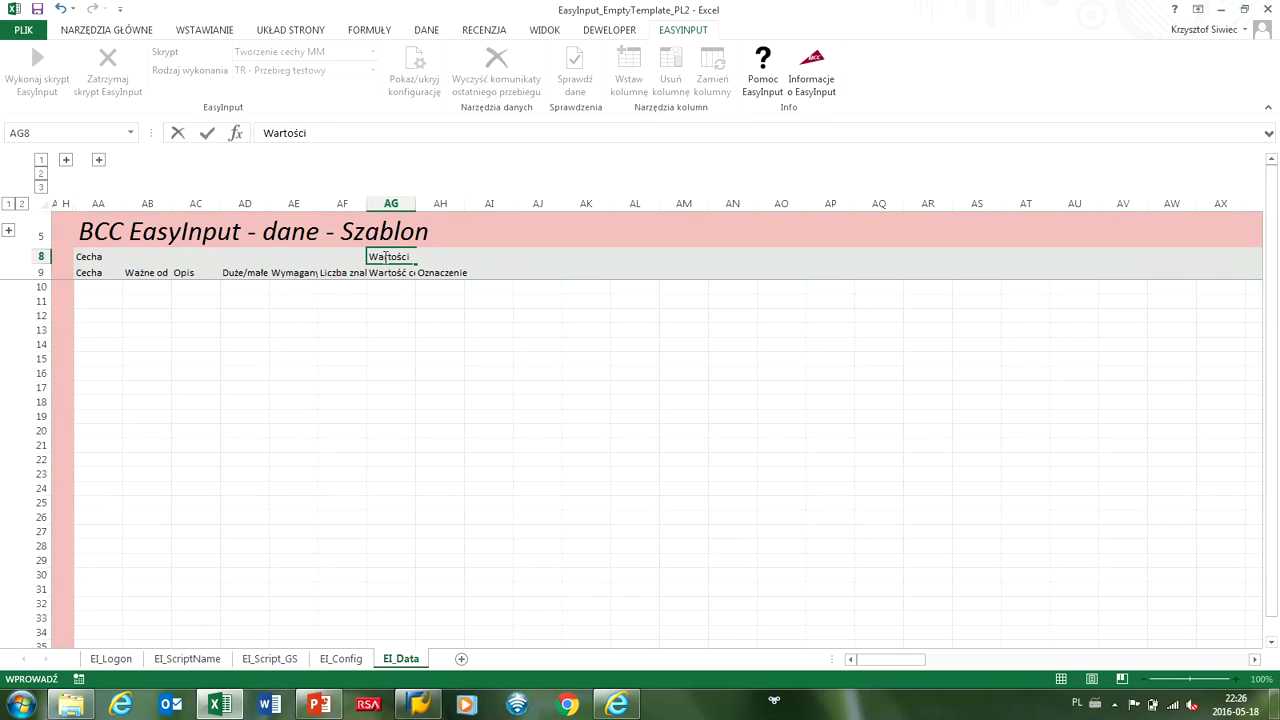
pyautogui.click(380, 315)
# Widen columns AF, AB and AD so the Cecha field headers are readable.
pyautogui.moveTo(89, 257); pyautogui.dragTo(443, 271)
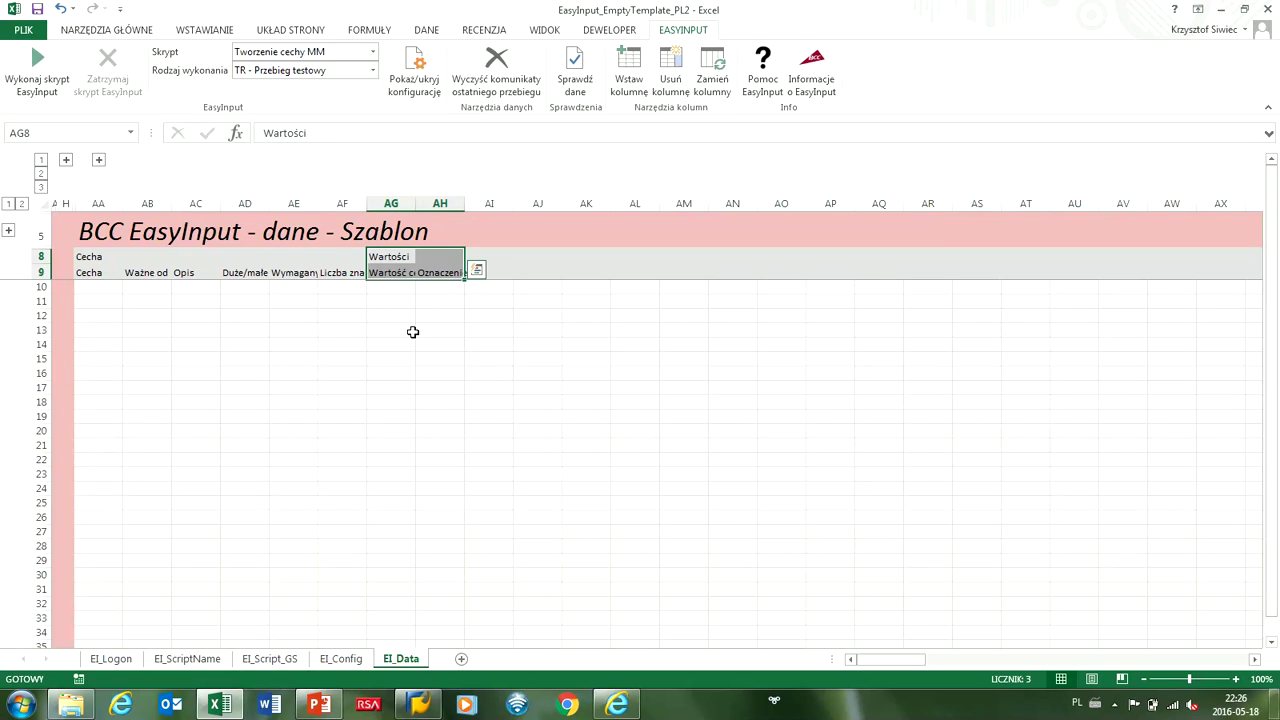
pyautogui.moveTo(366, 203); pyautogui.dragTo(398, 204)
pyautogui.moveTo(172, 203); pyautogui.dragTo(422, 204)
pyautogui.click(372, 203)
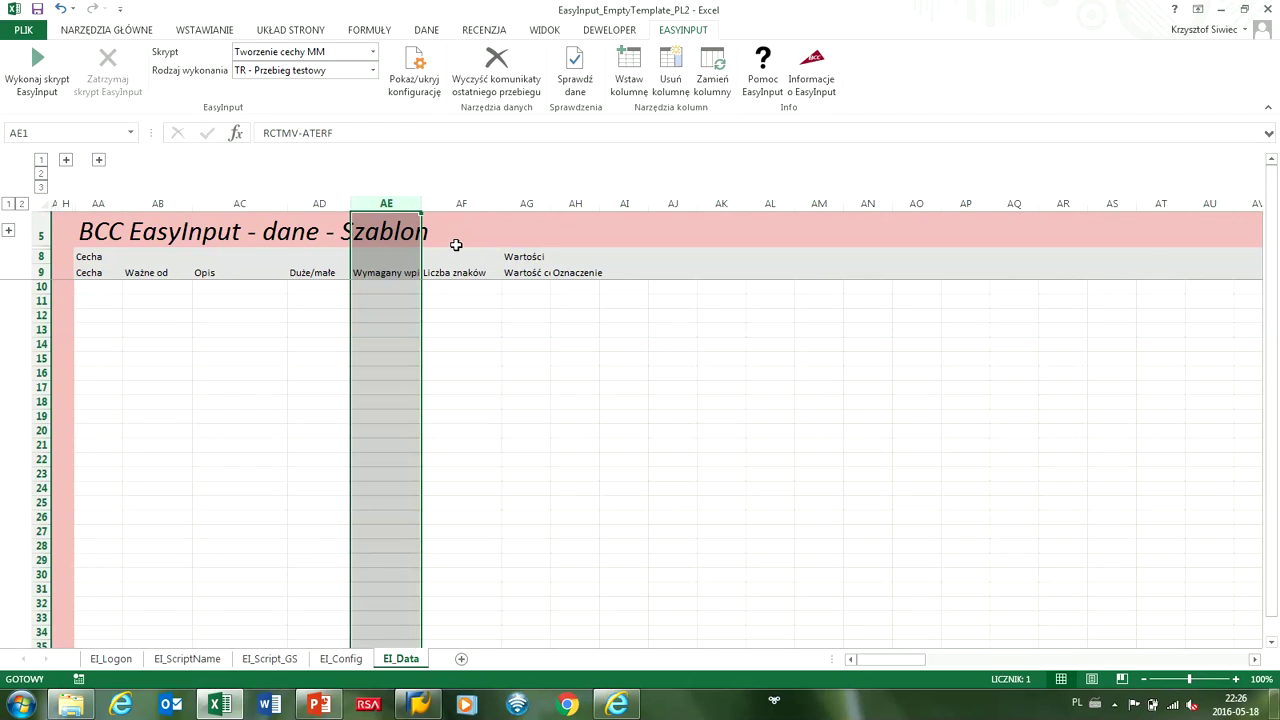
pyautogui.click(456, 204)
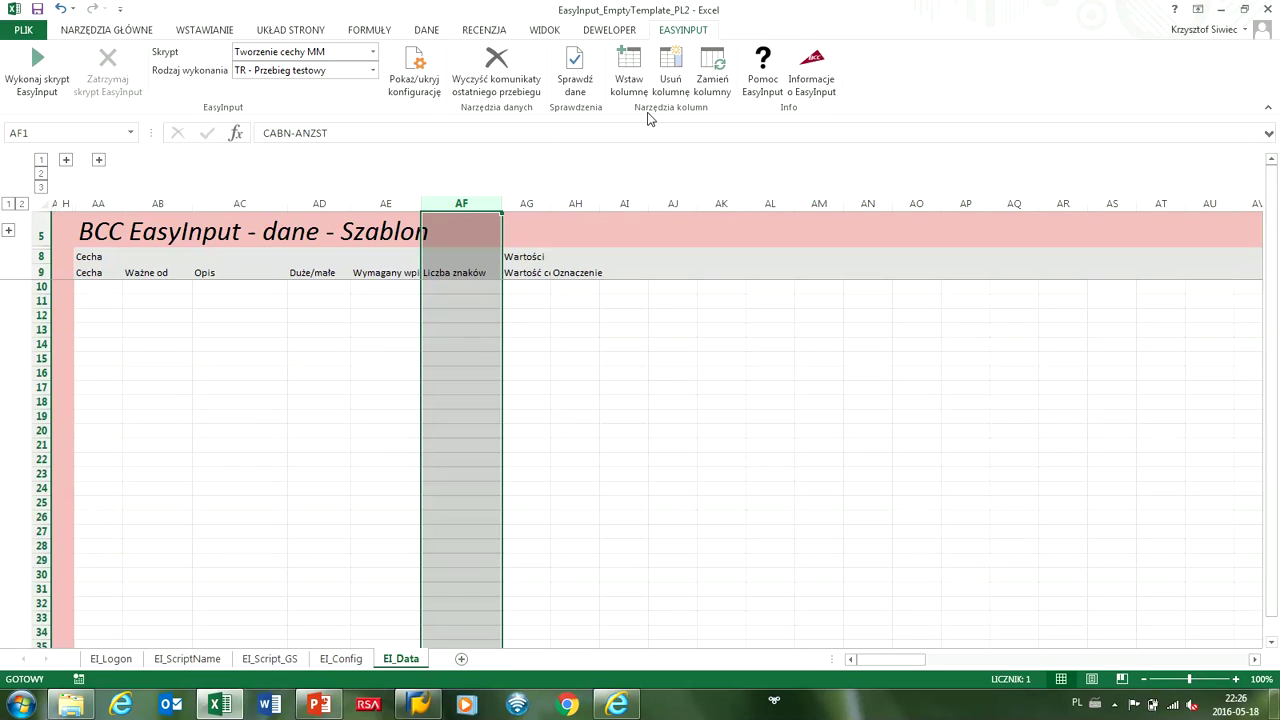
# Swap column AF with AD so Liczba znaków moves to column AD.
pyautogui.click(712, 72)
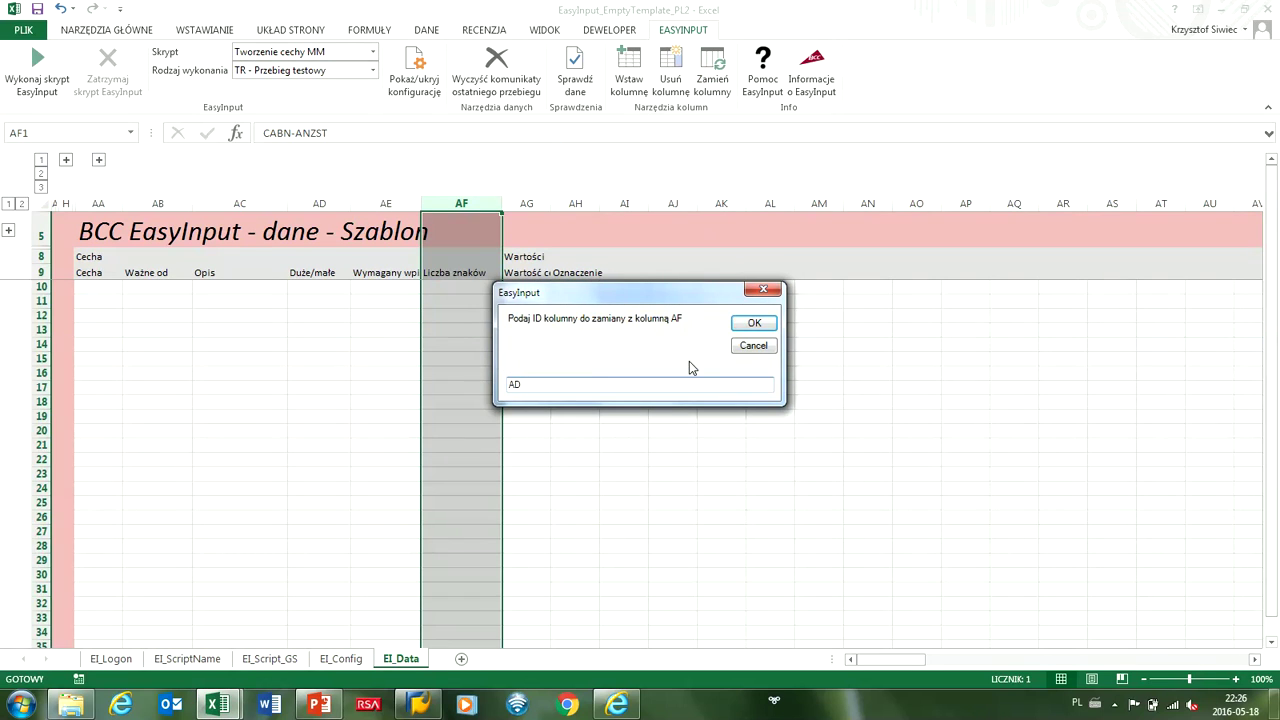
pyautogui.click(752, 323)
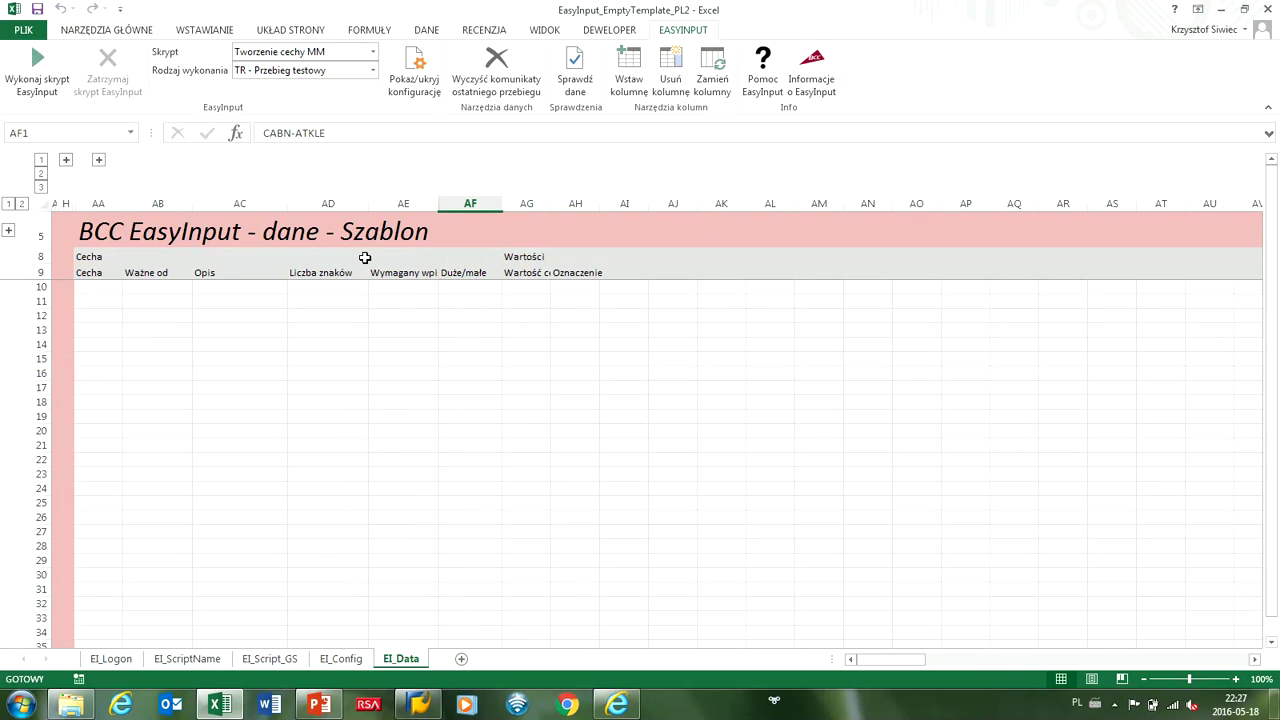
pyautogui.click(322, 270)
pyautogui.click(314, 203)
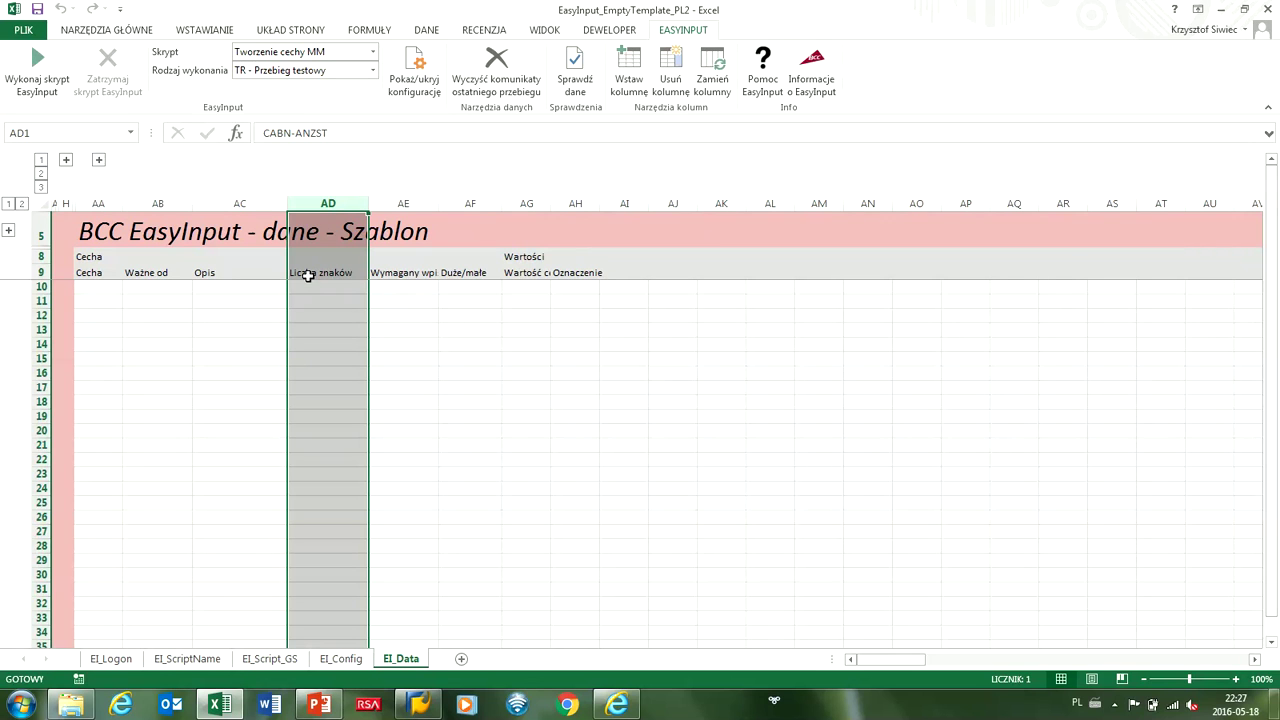
# Verify row 21's data column M21 now shows AD, then widen EI_Data column AA.
pyautogui.click(269, 659)
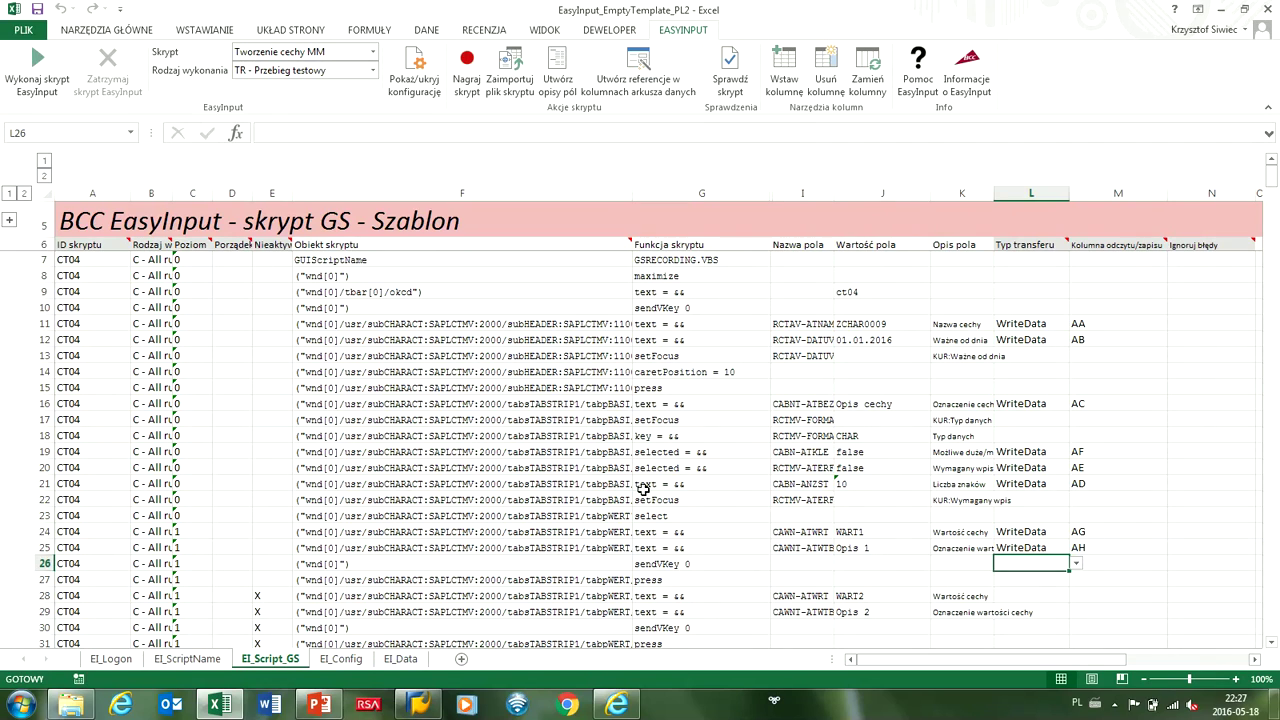
pyautogui.click(944, 484)
pyautogui.click(1060, 481)
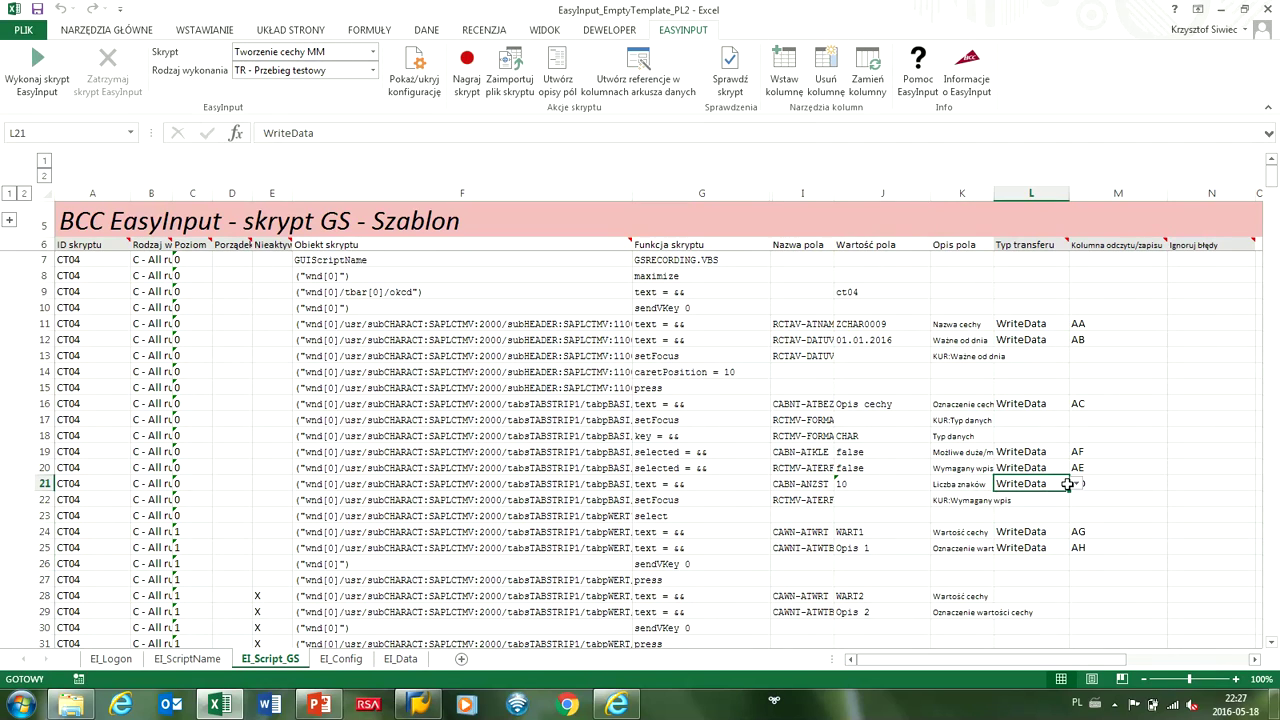
pyautogui.press('Right')
pyautogui.click(400, 659)
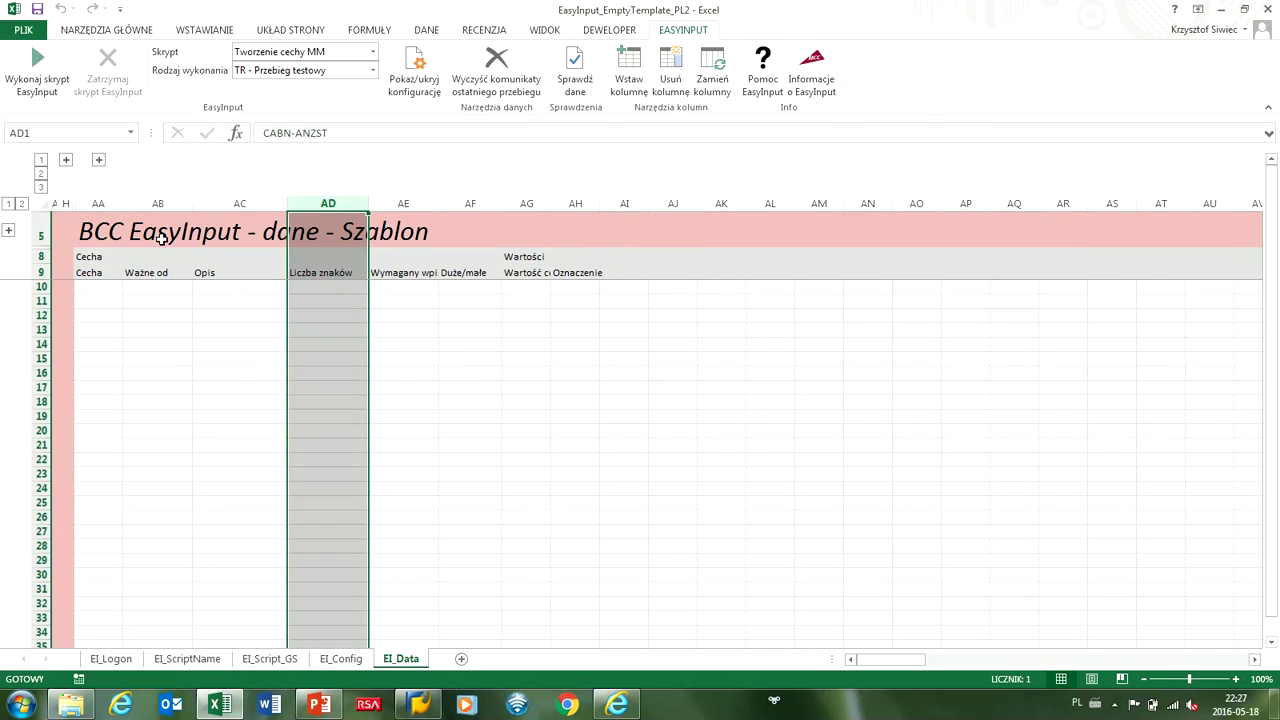
pyautogui.moveTo(121, 204); pyautogui.dragTo(120, 204)
pyautogui.moveTo(156, 211); pyautogui.dragTo(157, 211)
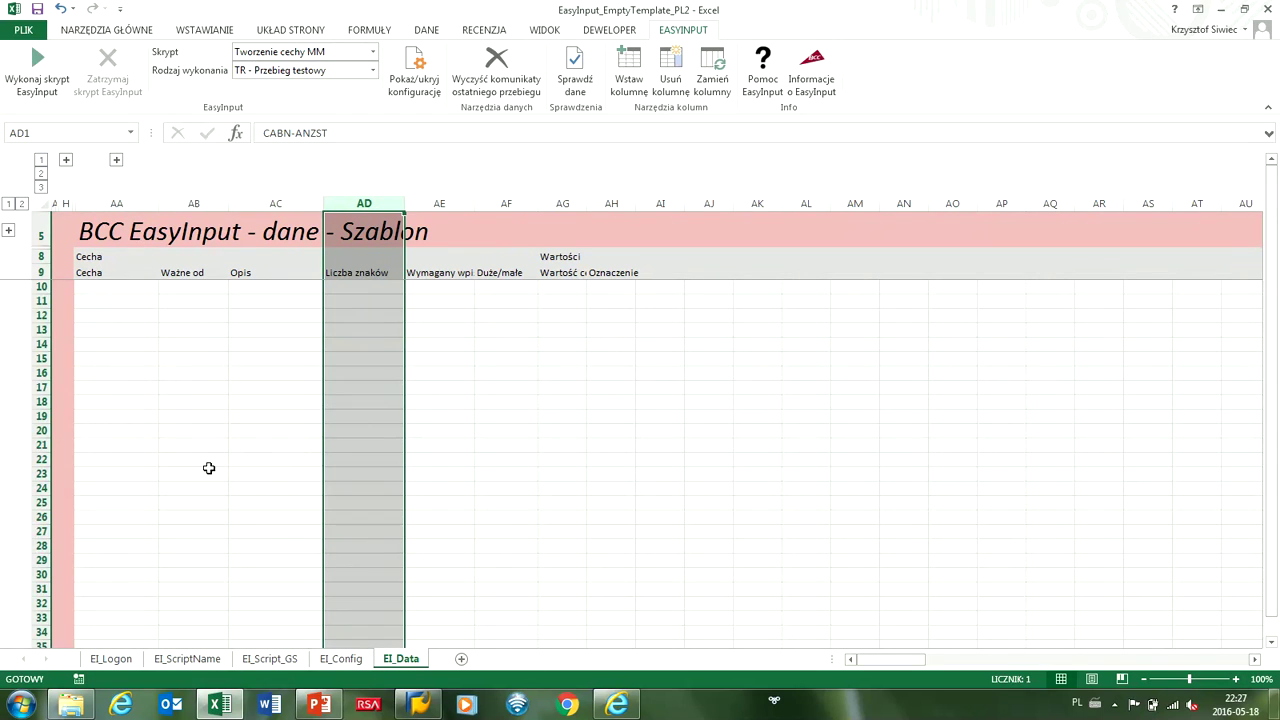
# Copy ZCHAR0009 from J11 on EI_Script_GS into EI_Data cell AA10.
pyautogui.click(295, 658)
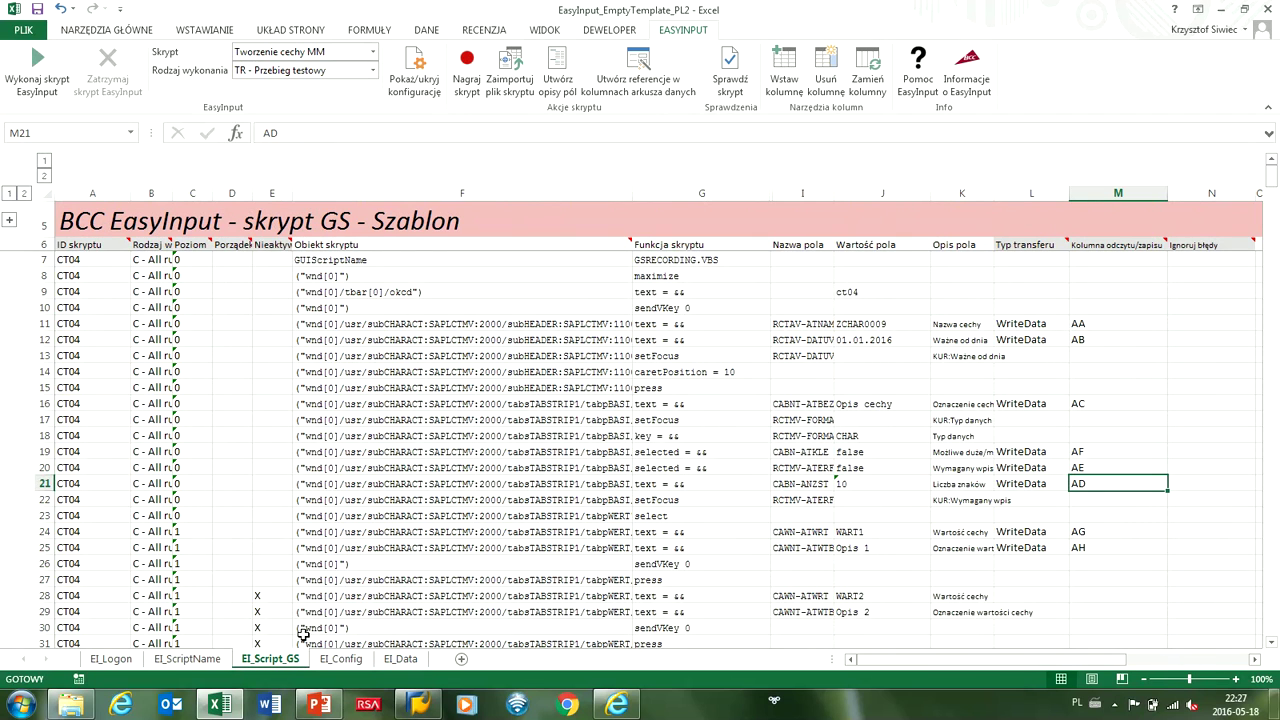
pyautogui.doubleClick(875, 330)
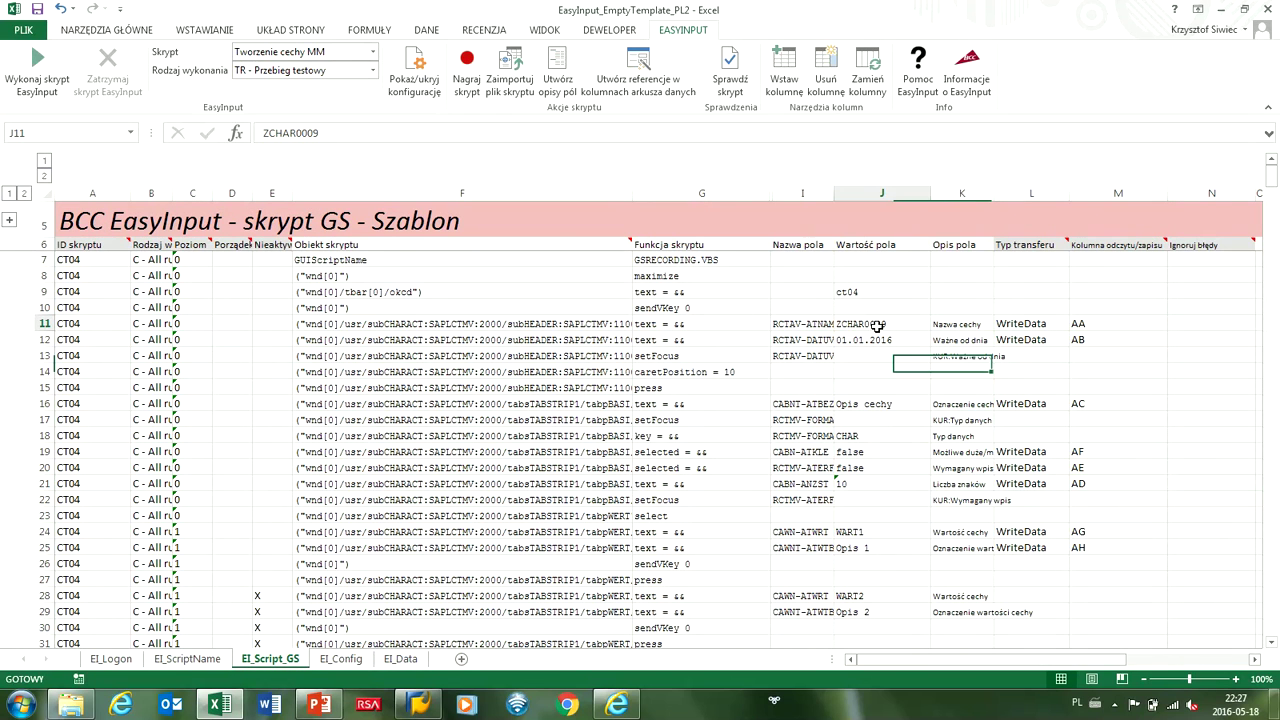
pyautogui.moveTo(897, 326); pyautogui.dragTo(820, 325)
pyautogui.hotkey('ctrl', 'c')
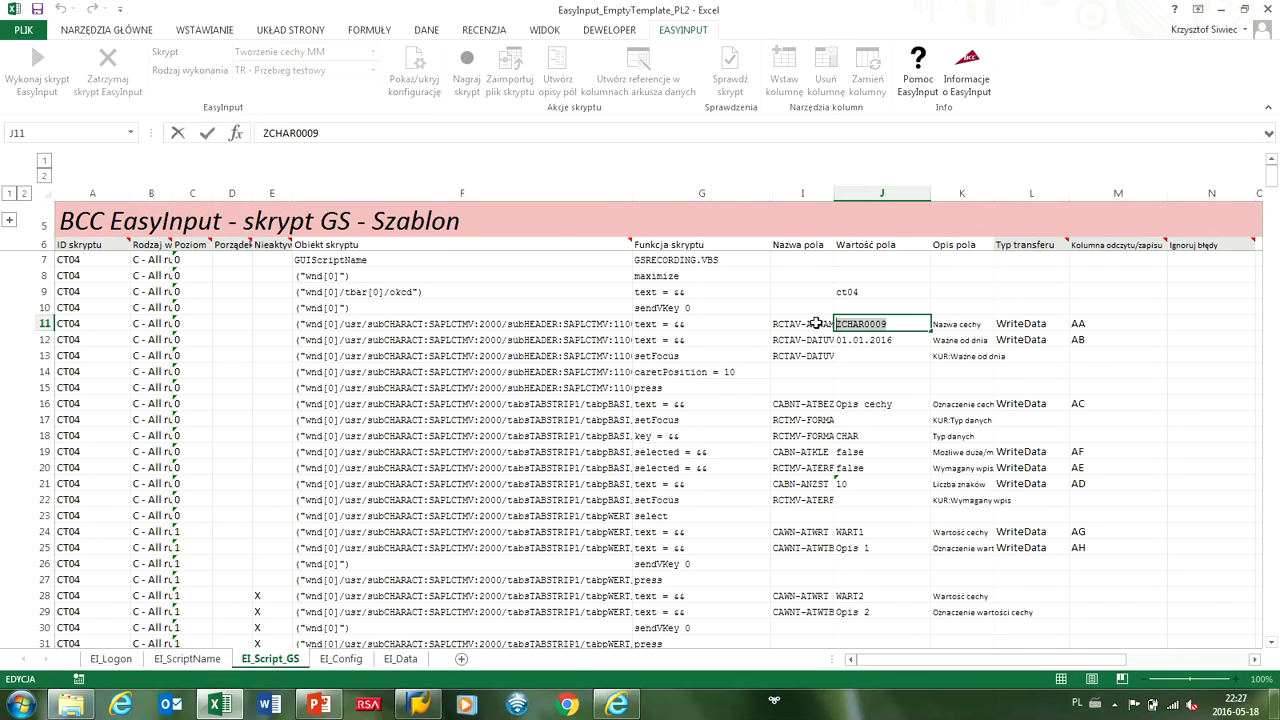
pyautogui.click(401, 658)
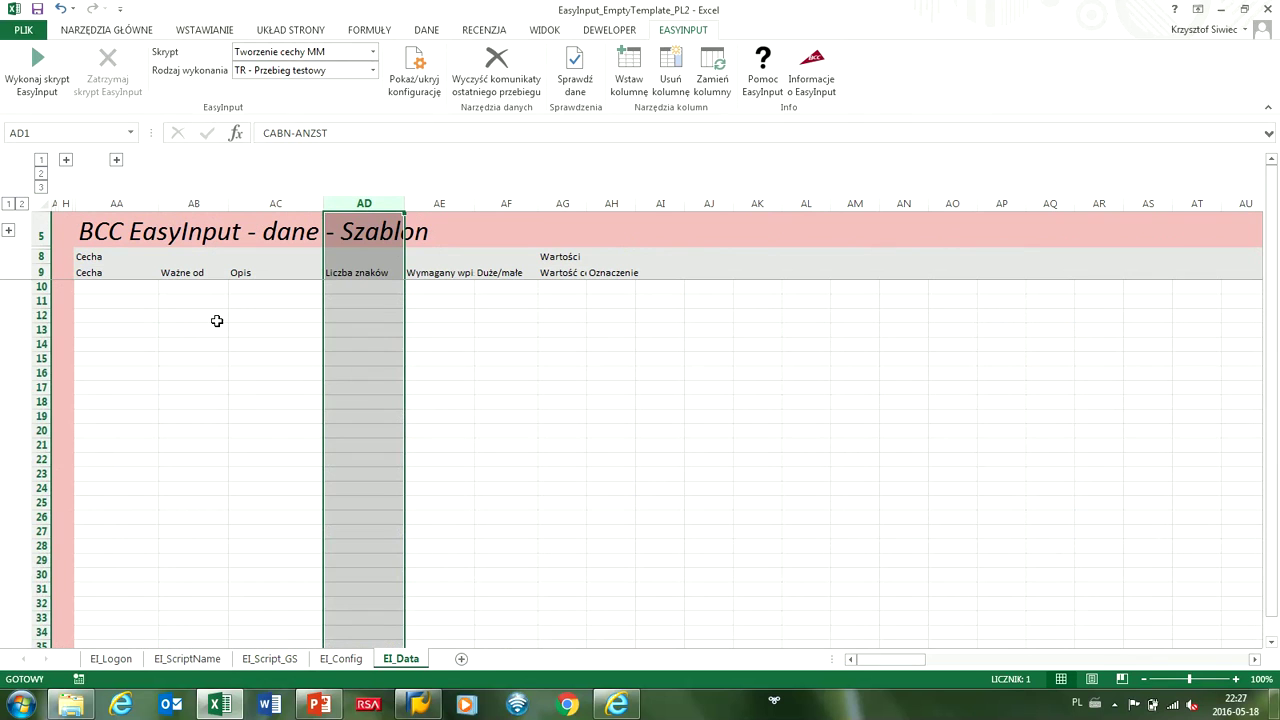
pyautogui.doubleClick(106, 286)
pyautogui.hotkey('ctrl', 'v')
# Set AB10's valid-from date to 01.01.2016 and AC10's description to Opis cechy.
pyautogui.click(181, 287)
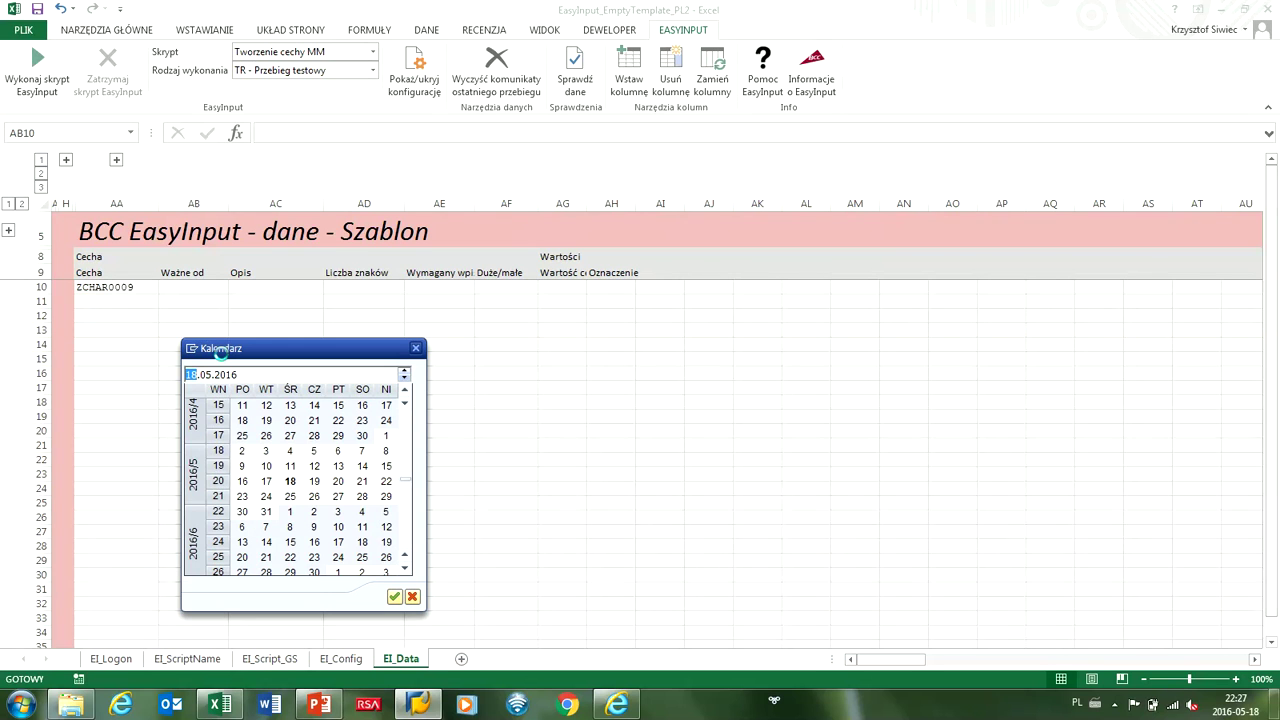
pyautogui.click(405, 430)
pyautogui.click(405, 430)
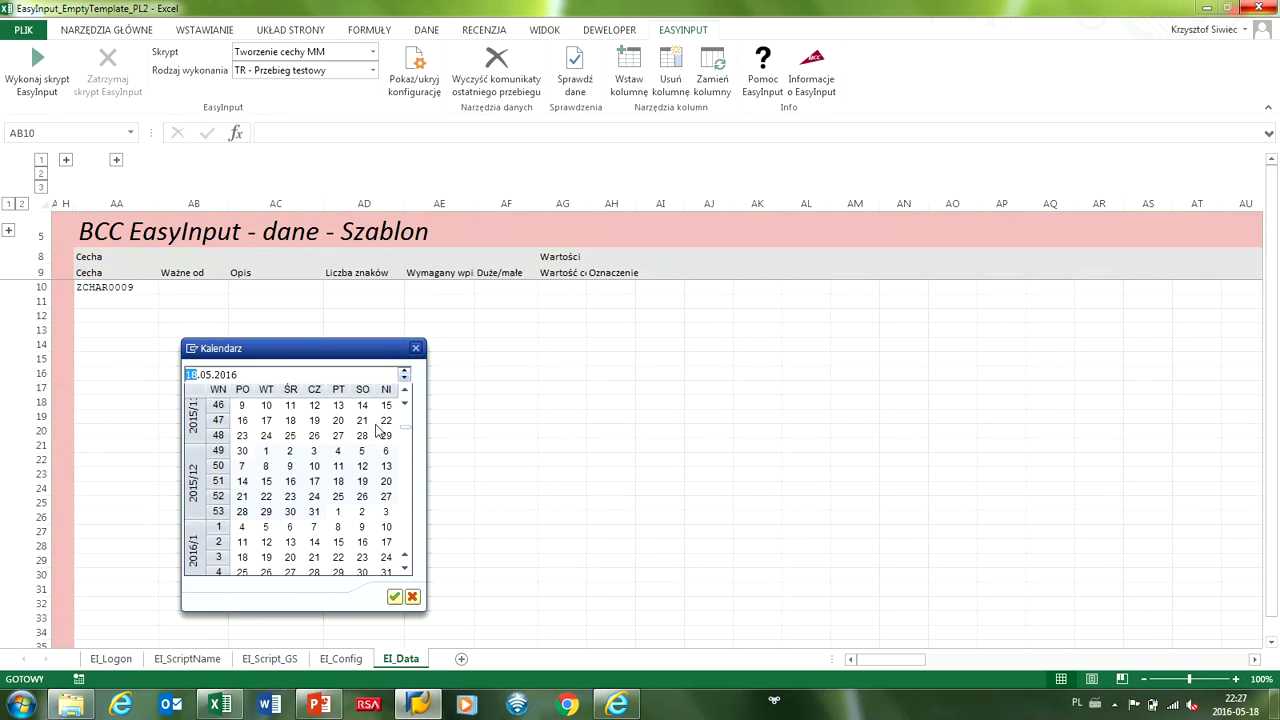
pyautogui.doubleClick(340, 511)
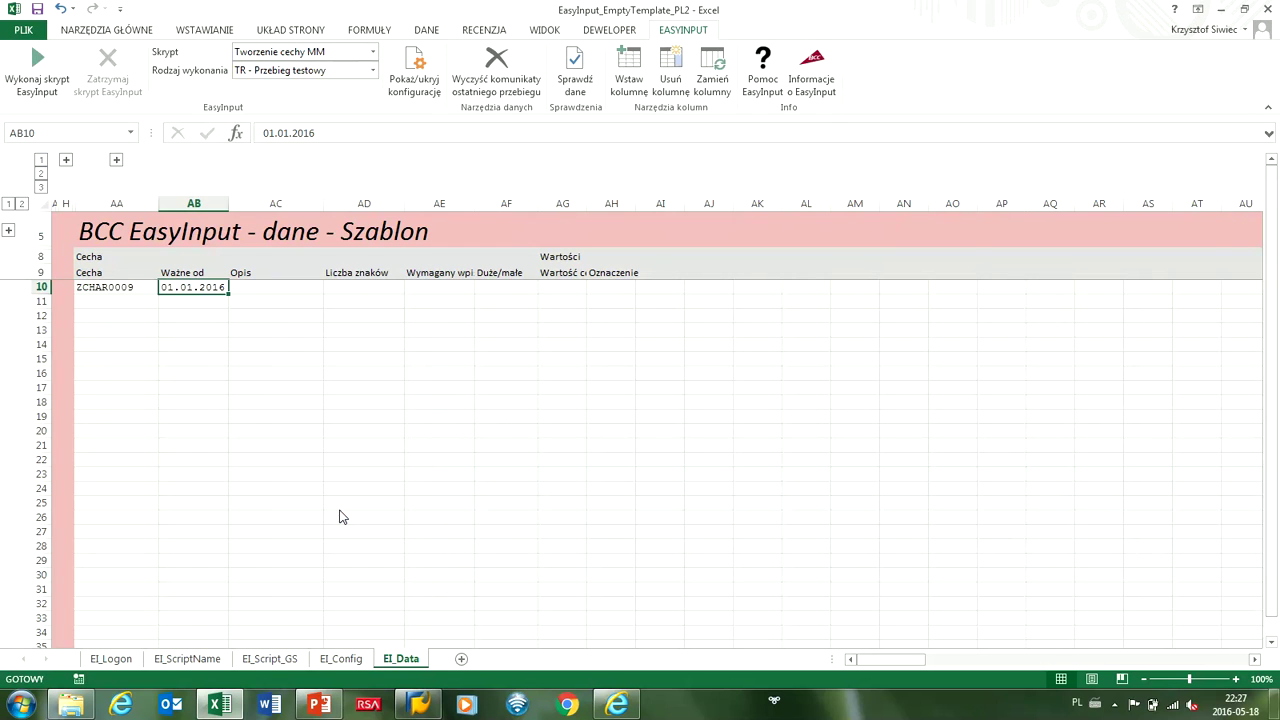
pyautogui.click(337, 514)
pyautogui.click(251, 290)
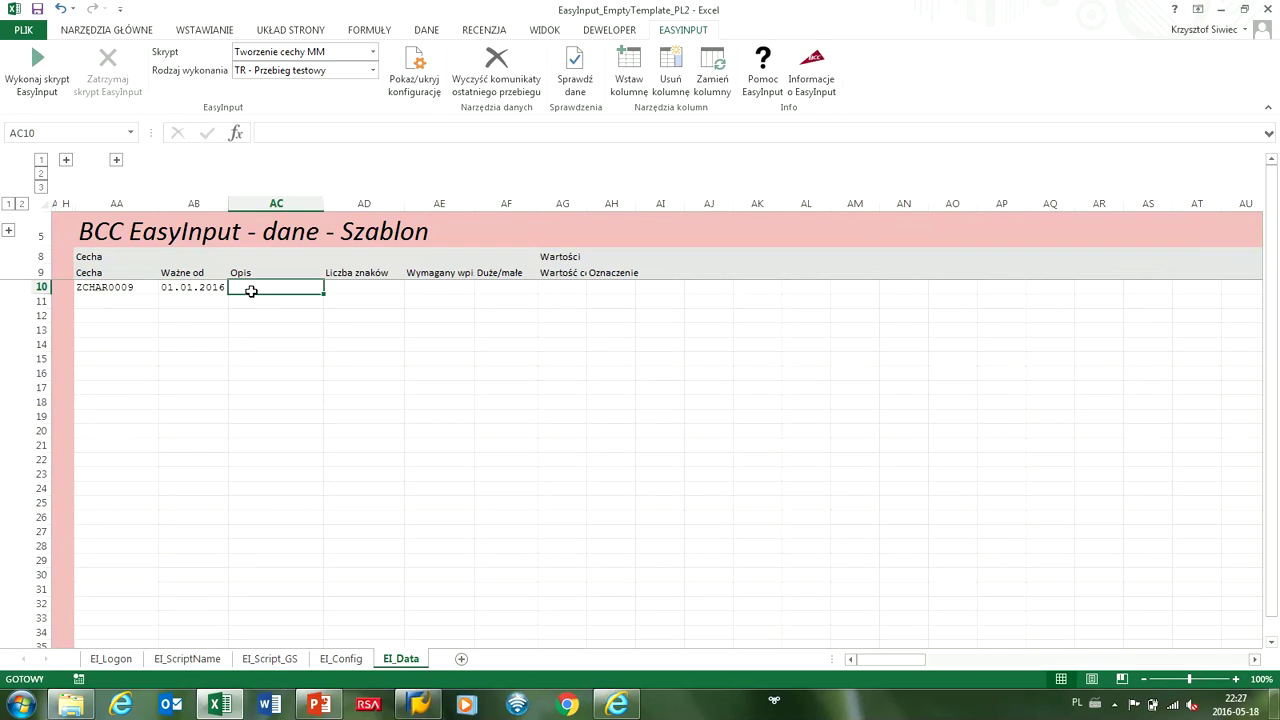
pyautogui.write('Opis cechy')
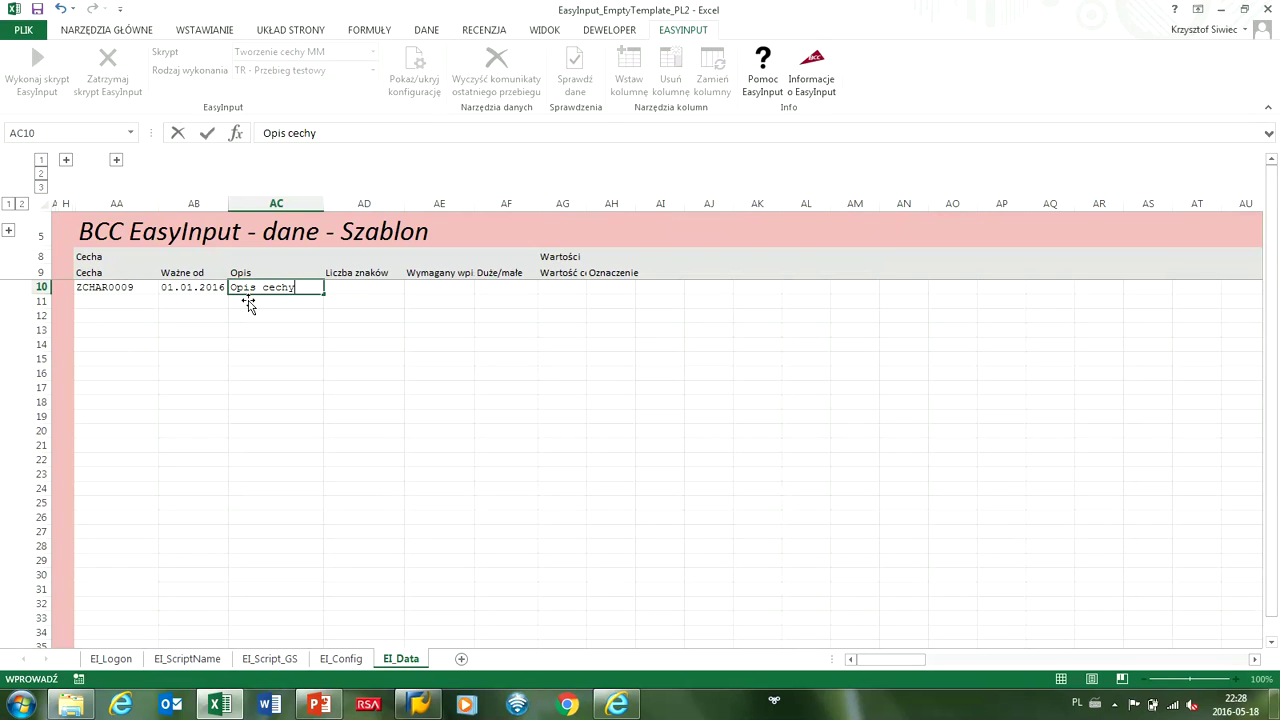
pyautogui.click(138, 287)
# Rename AA10 to ZCHAR0010, enter 10 in AD10 and X in AE10.
pyautogui.doubleClick(140, 287)
pyautogui.press('BackSpace')
pyautogui.press('BackSpace')
pyautogui.write('10')
pyautogui.press('Return')
pyautogui.click(365, 287)
pyautogui.write('10')
pyautogui.click(425, 287)
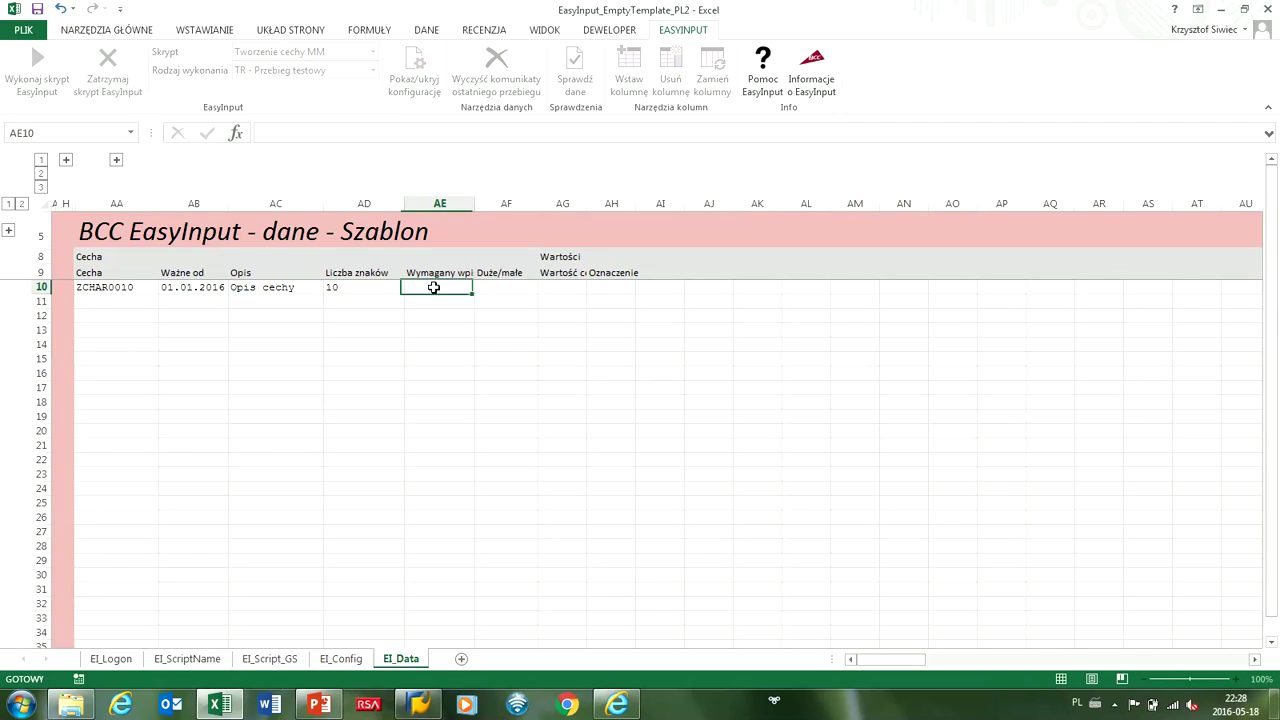
pyautogui.write('X')
pyautogui.click(504, 287)
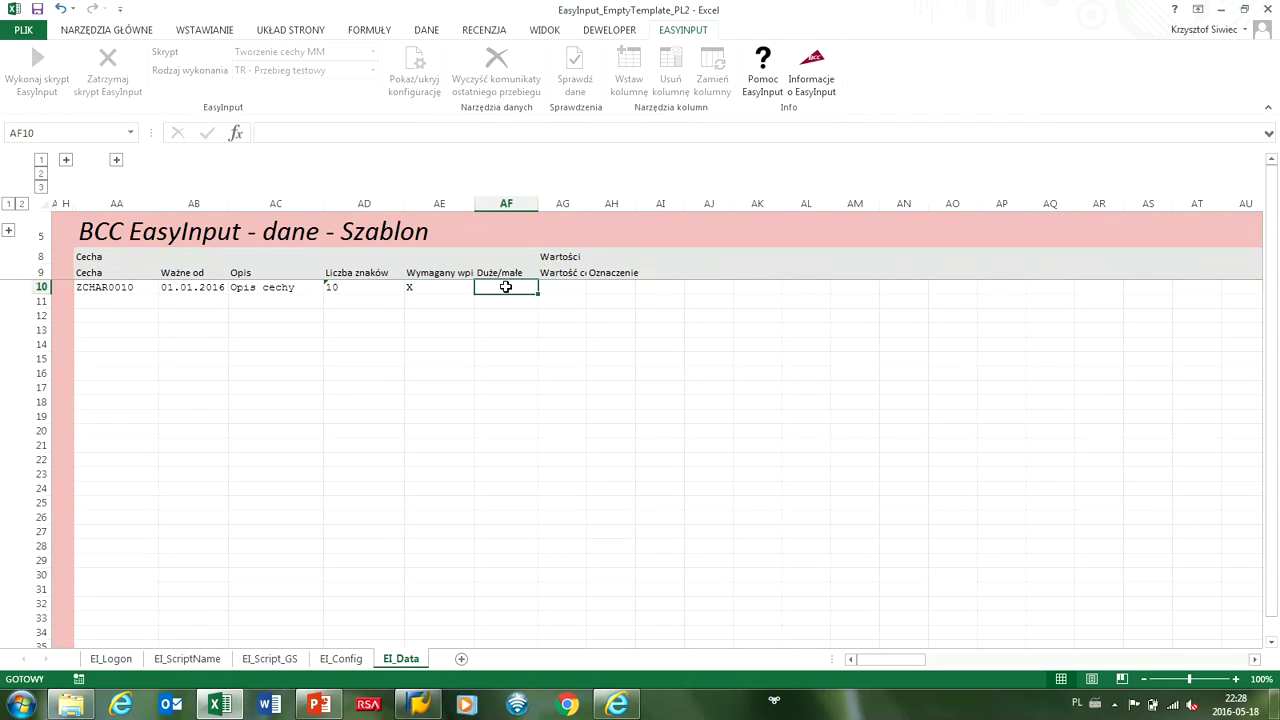
pyautogui.click(561, 288)
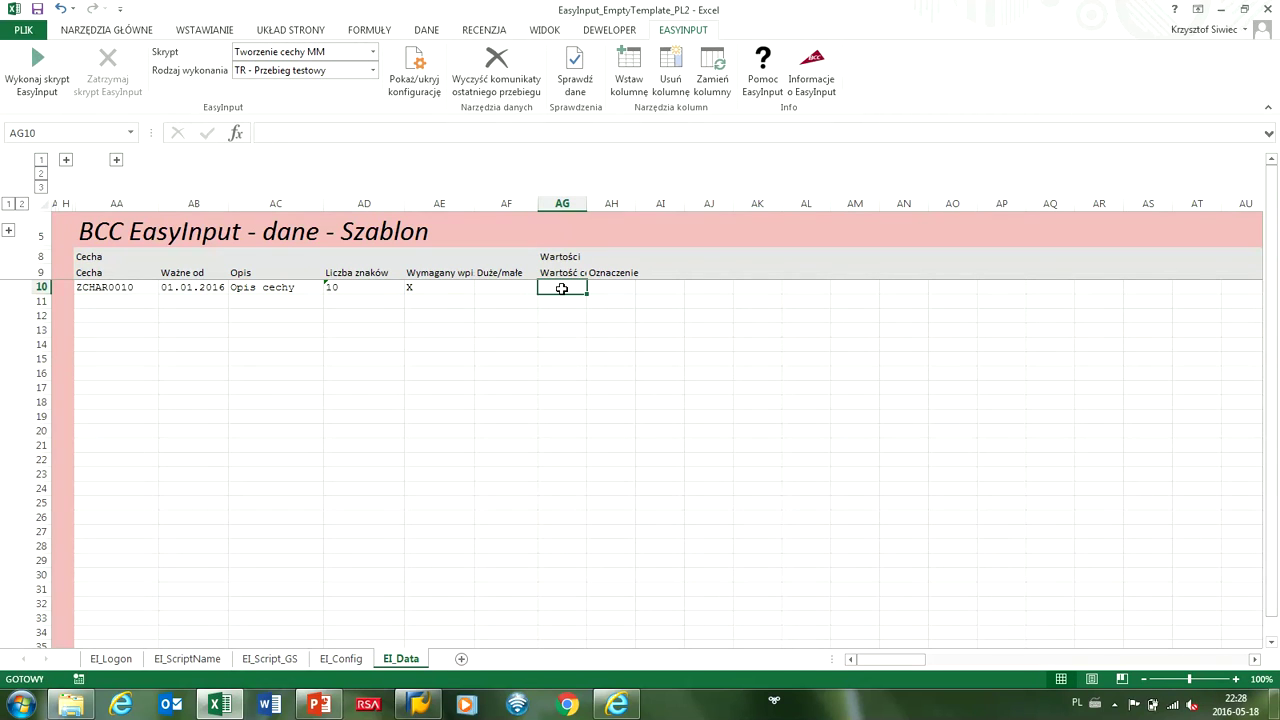
# Widen columns AG and AH so the value and label headers fit.
pyautogui.click(562, 301)
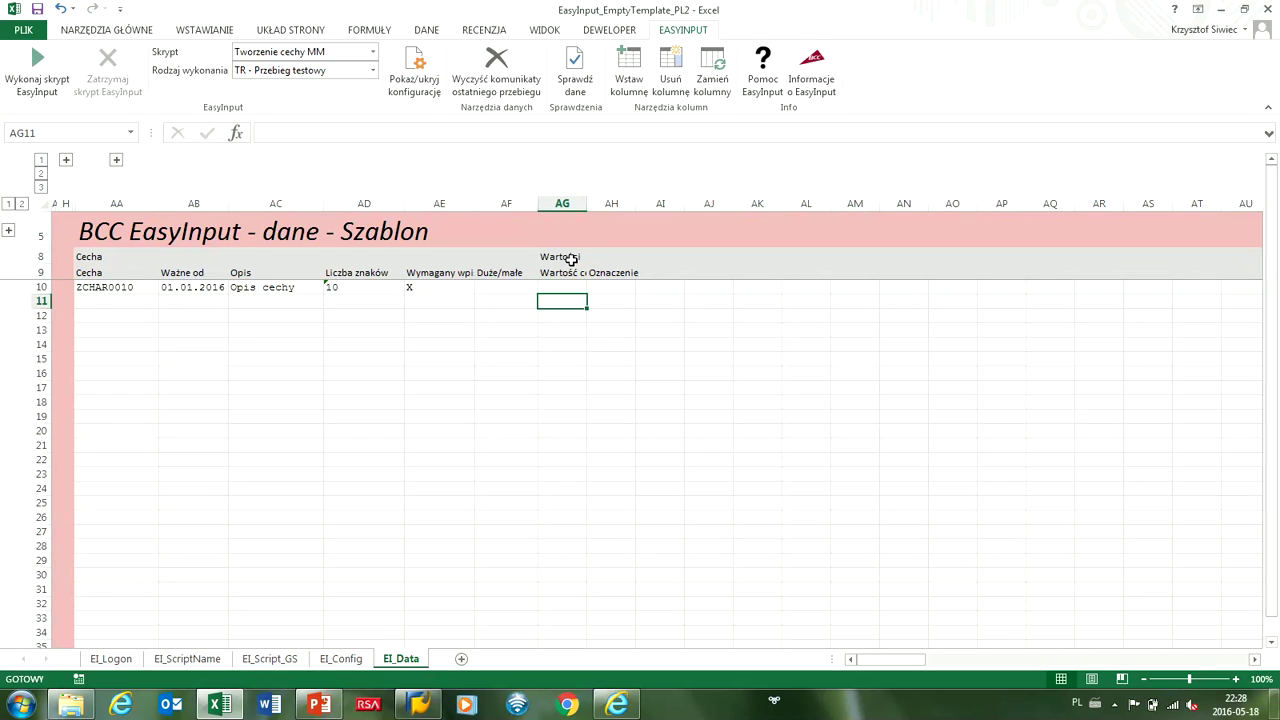
pyautogui.moveTo(588, 209); pyautogui.dragTo(706, 205)
pyautogui.moveTo(574, 300); pyautogui.dragTo(643, 299)
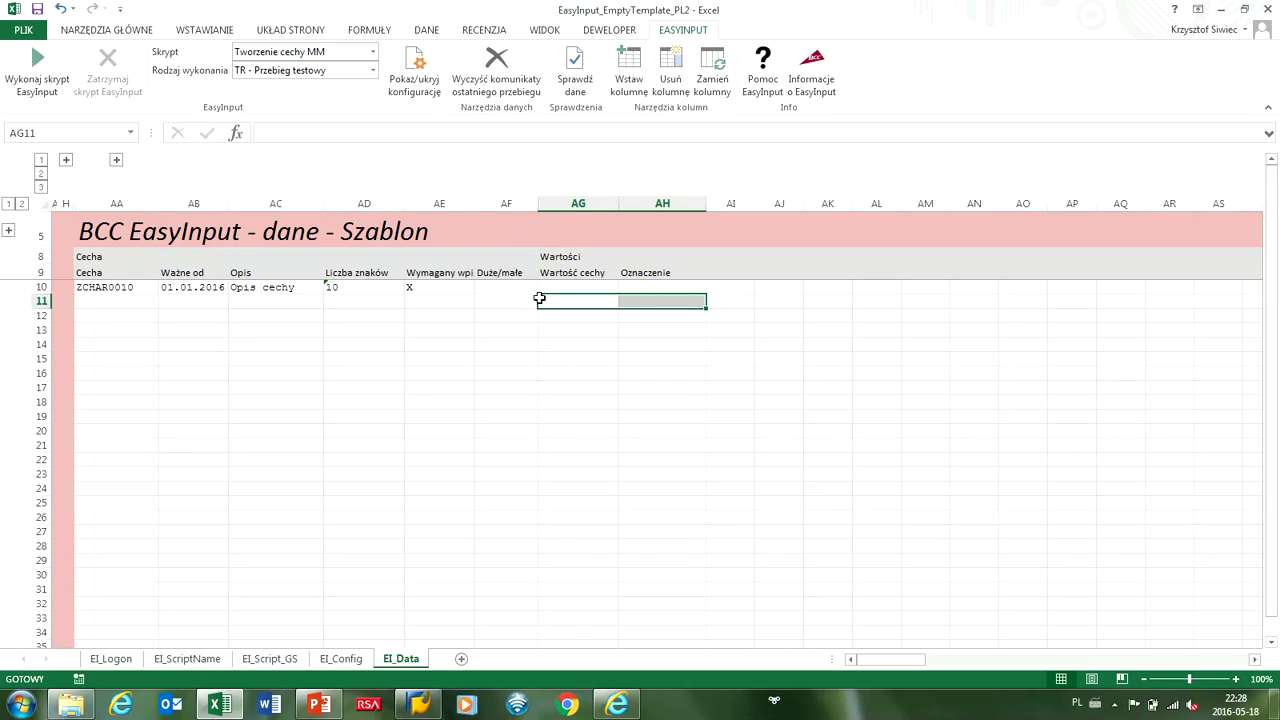
pyautogui.moveTo(571, 298); pyautogui.dragTo(666, 428)
# Enter WARTOSC1 with label Wartość 1 in row 11 and WARTOSC2 in AG12.
pyautogui.click(573, 302)
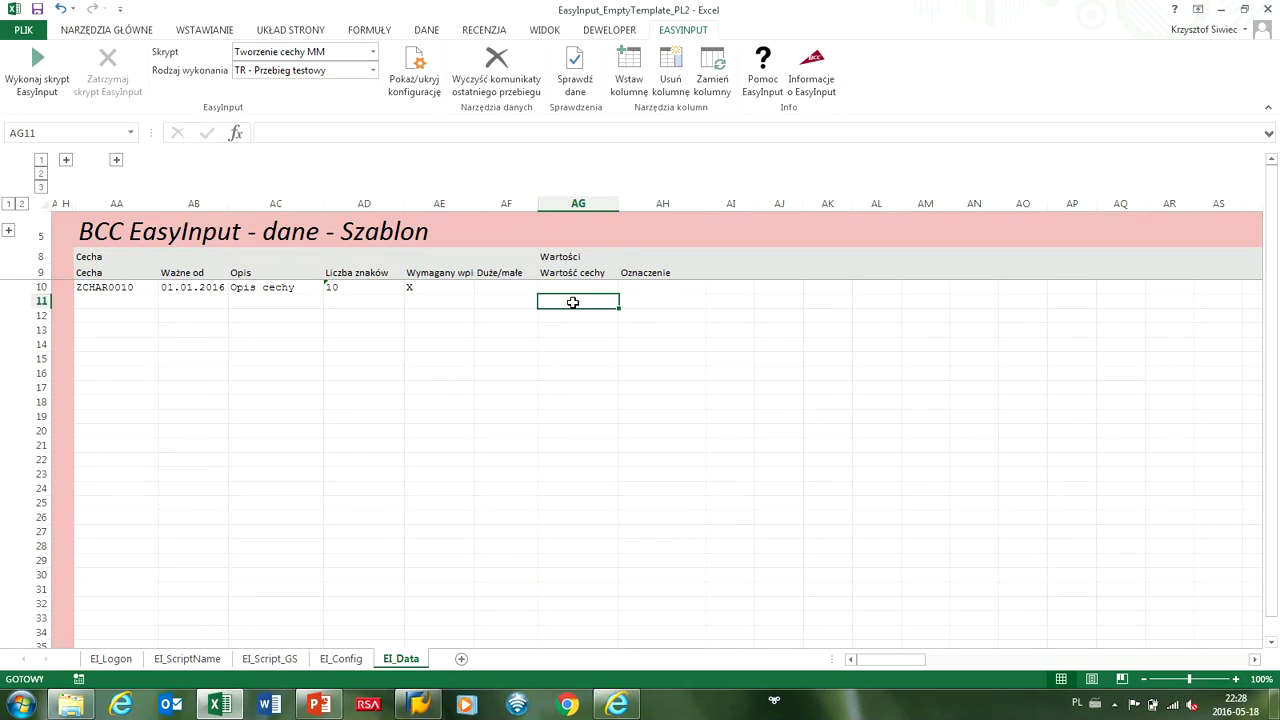
pyautogui.write('WARTOS')
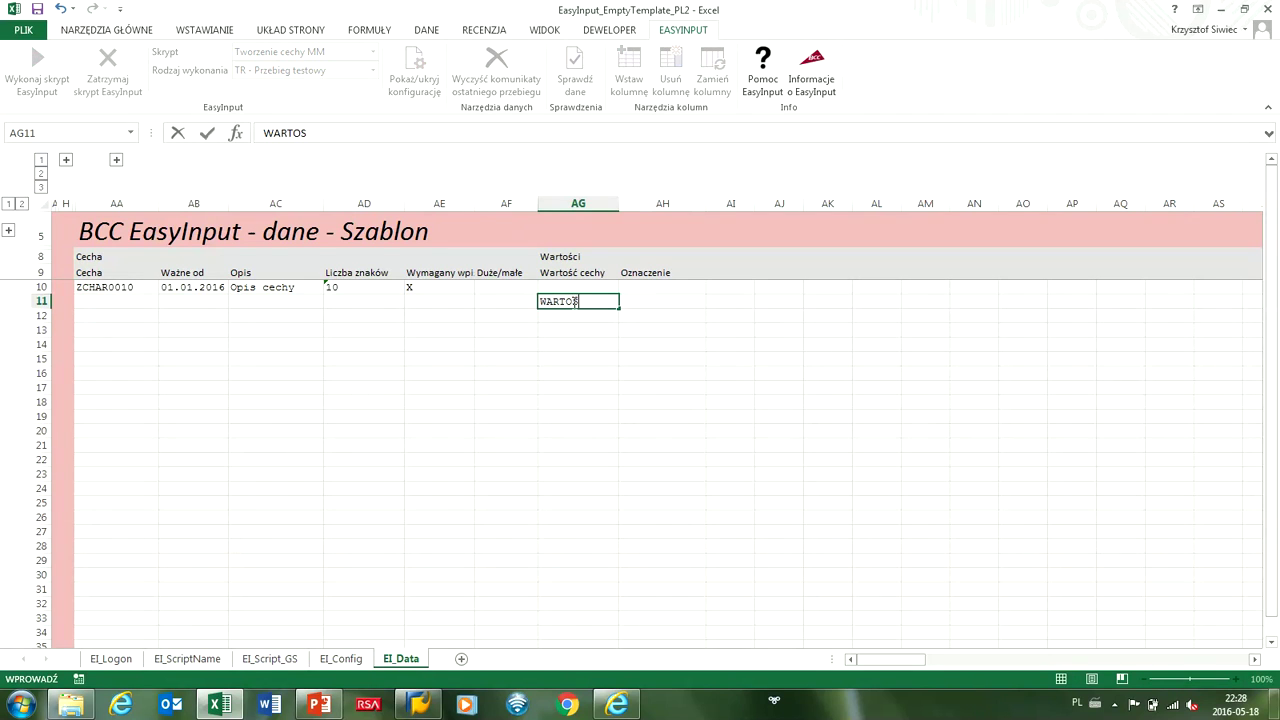
pyautogui.write('C1')
pyautogui.click(630, 301)
pyautogui.write('Wartość 1')
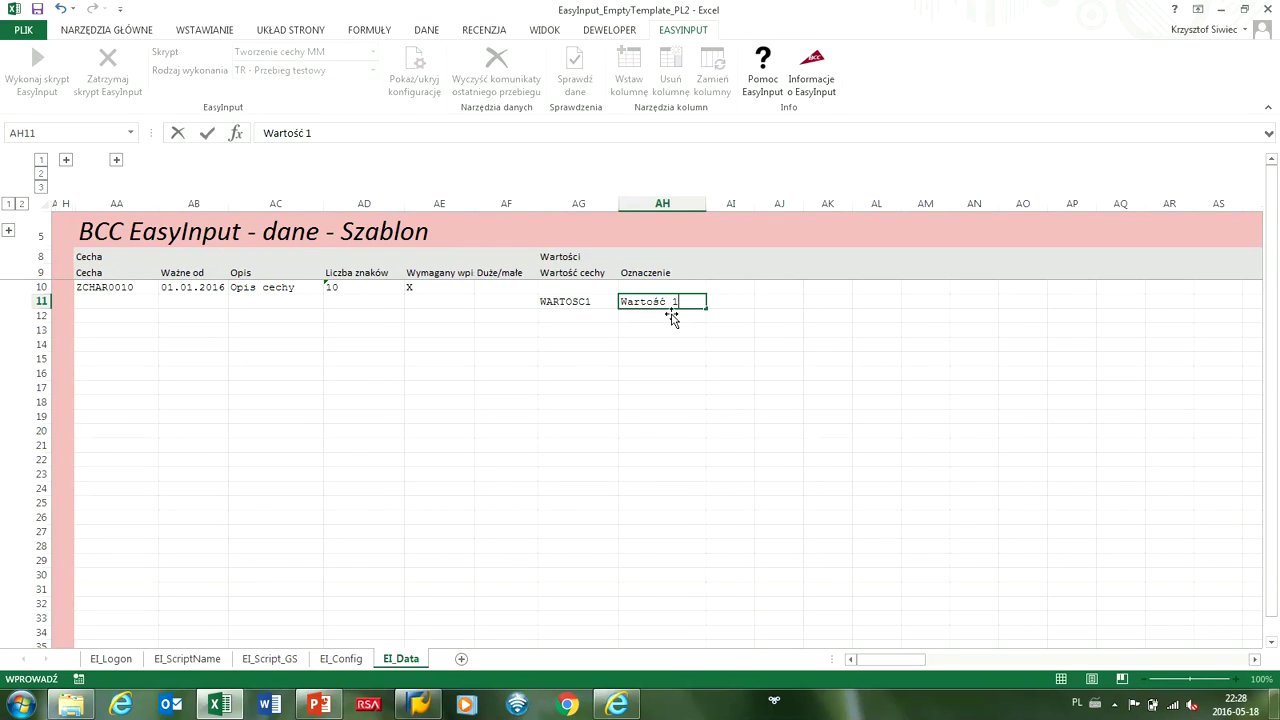
pyautogui.moveTo(574, 301); pyautogui.dragTo(641, 521)
pyautogui.hotkey('ctrl', 'c')
pyautogui.click(588, 316)
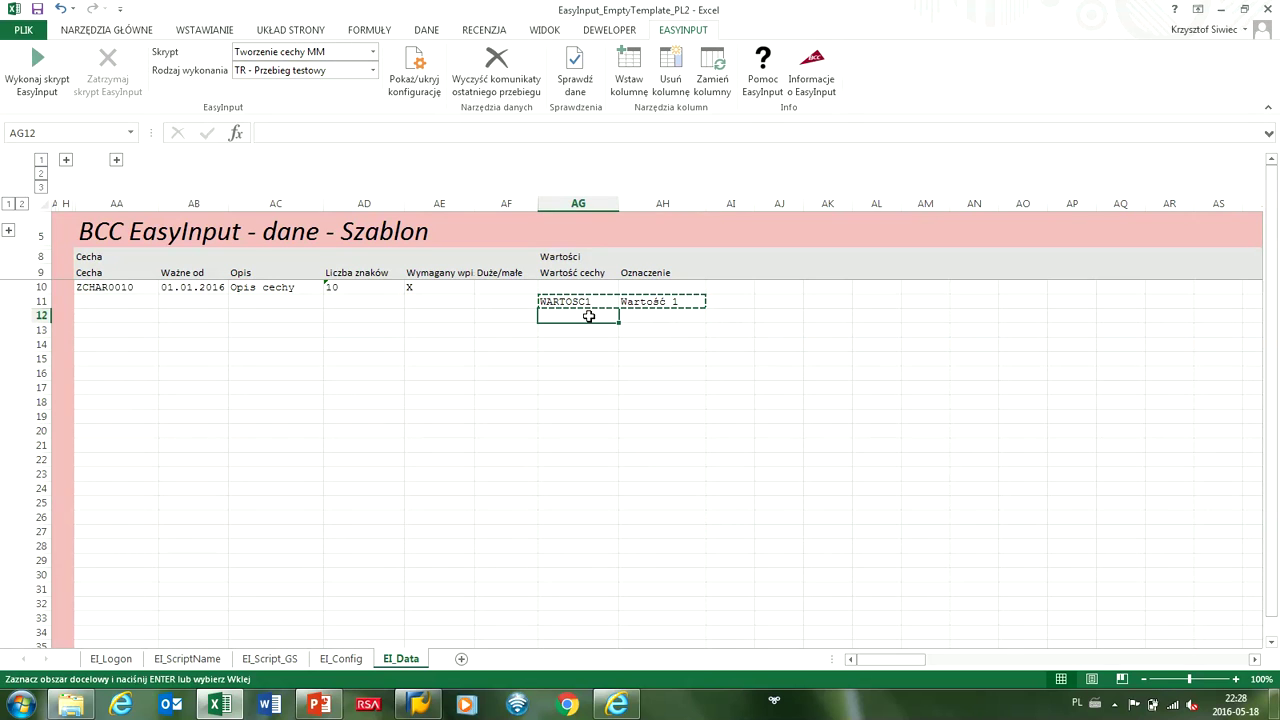
pyautogui.doubleClick(588, 303)
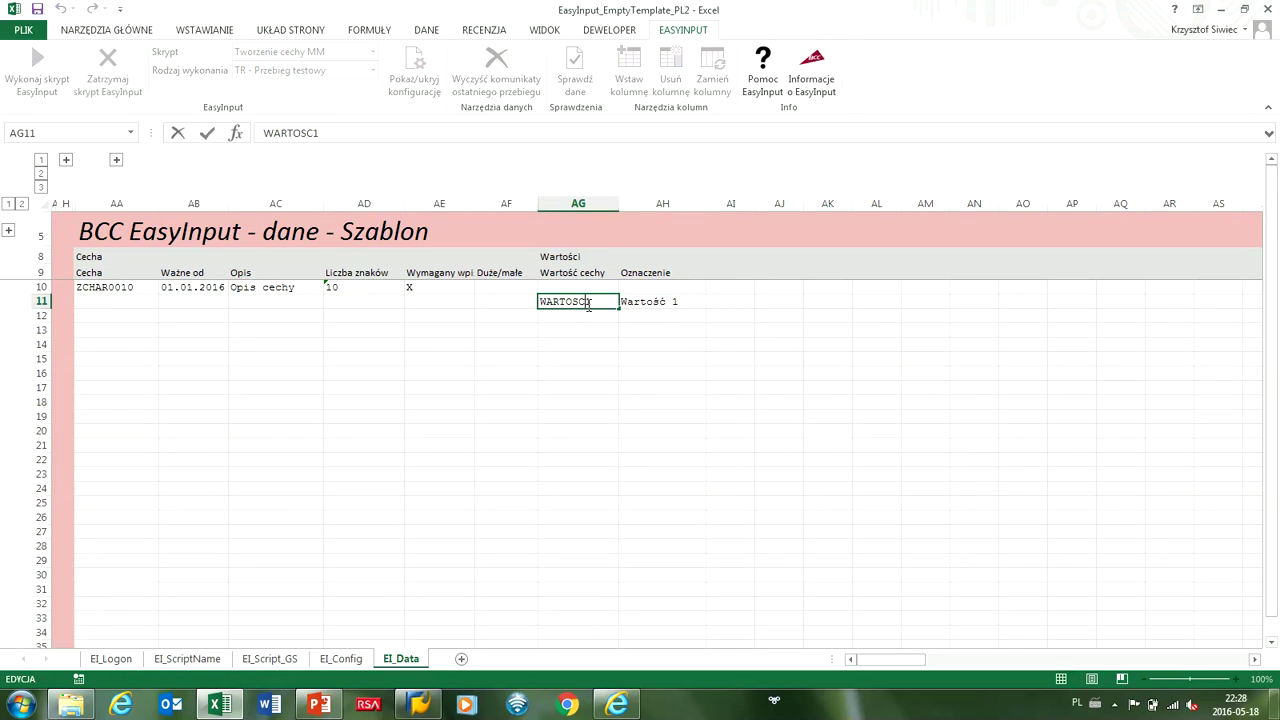
pyautogui.press('Return')
pyautogui.write('WART')
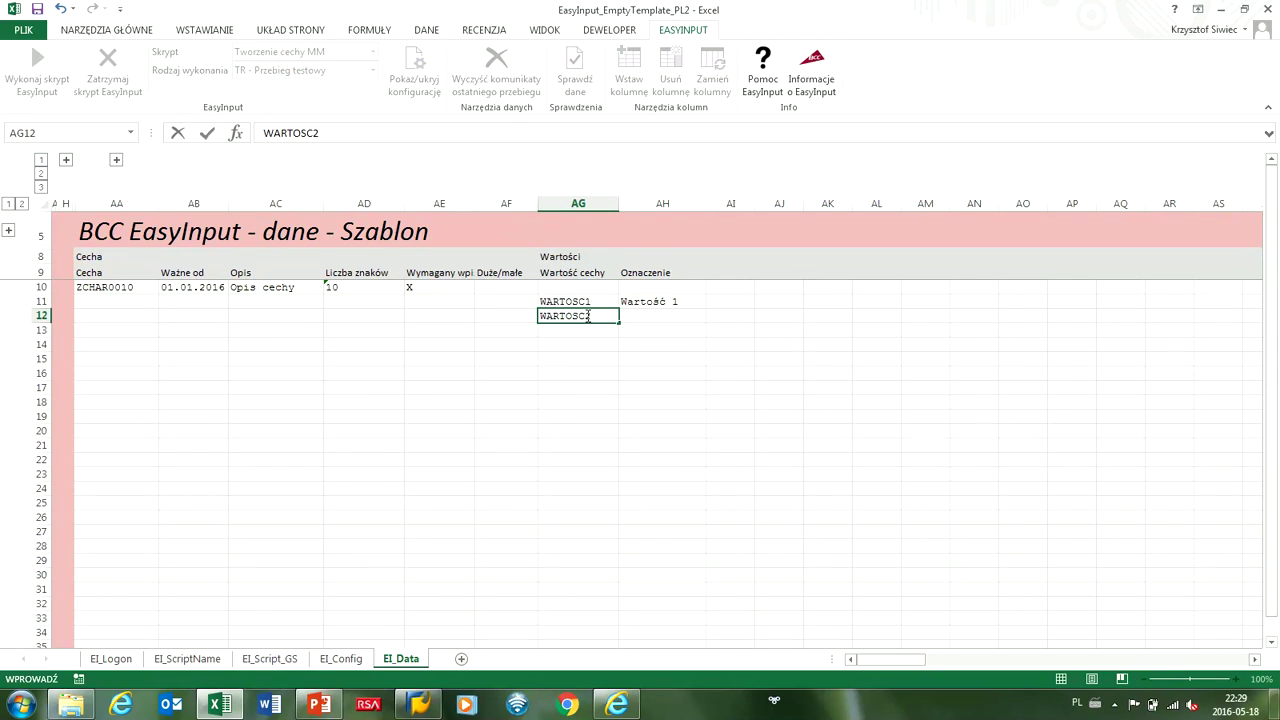
pyautogui.write('OSC2')
pyautogui.press('Return')
# Add the label 'Wartość 2' in AH12, derived from the Wartość 1 label.
pyautogui.click(637, 302)
pyautogui.hotkey('ctrl', 'c')
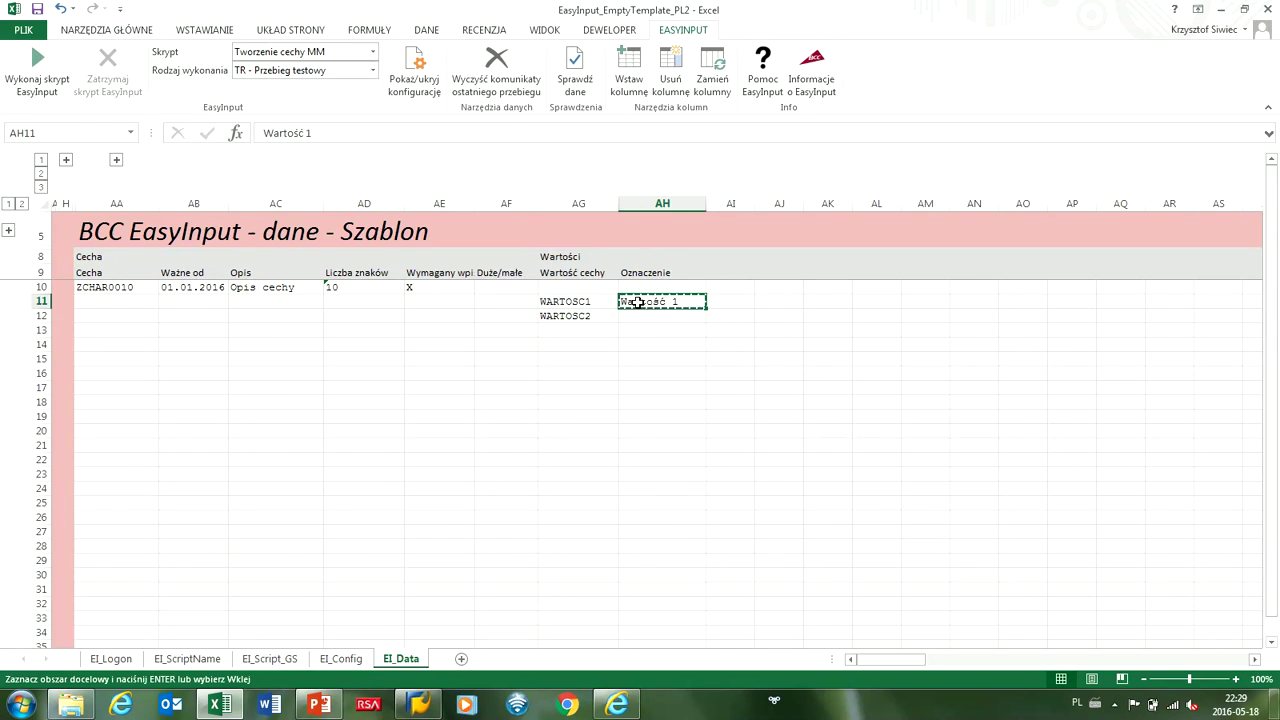
pyautogui.click(640, 316)
pyautogui.hotkey('ctrl', 'v')
pyautogui.doubleClick(678, 316)
pyautogui.press('BackSpace')
pyautogui.press('Return')
# Fill the series down to WARTOSC16 / Wartość 16 in row 26 and copy block AA10:AH26.
pyautogui.moveTo(568, 302); pyautogui.dragTo(614, 530)
pyautogui.moveTo(643, 300); pyautogui.dragTo(680, 522)
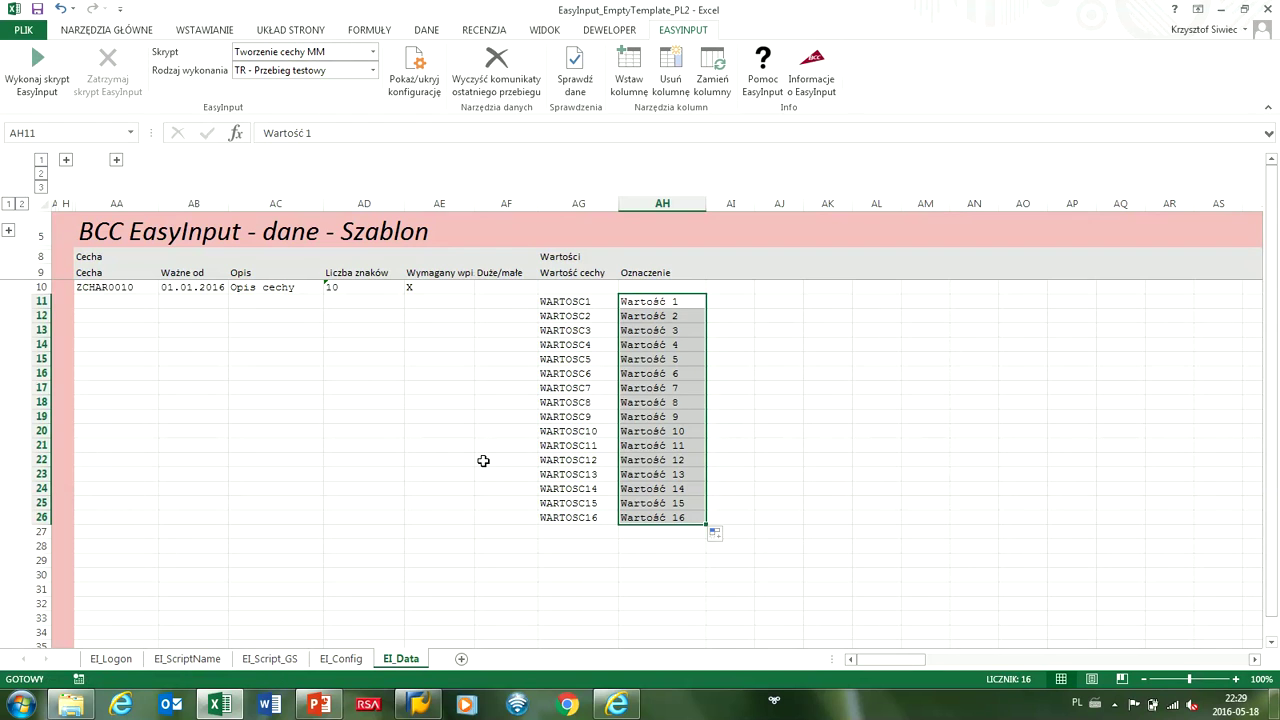
pyautogui.moveTo(118, 290); pyautogui.dragTo(630, 515)
pyautogui.hotkey('ctrl', 'c')
# Paste the block at AA28, change its code to ZCHAR0011 and its length to 12.
pyautogui.click(142, 543)
pyautogui.hotkey('ctrl', 'v')
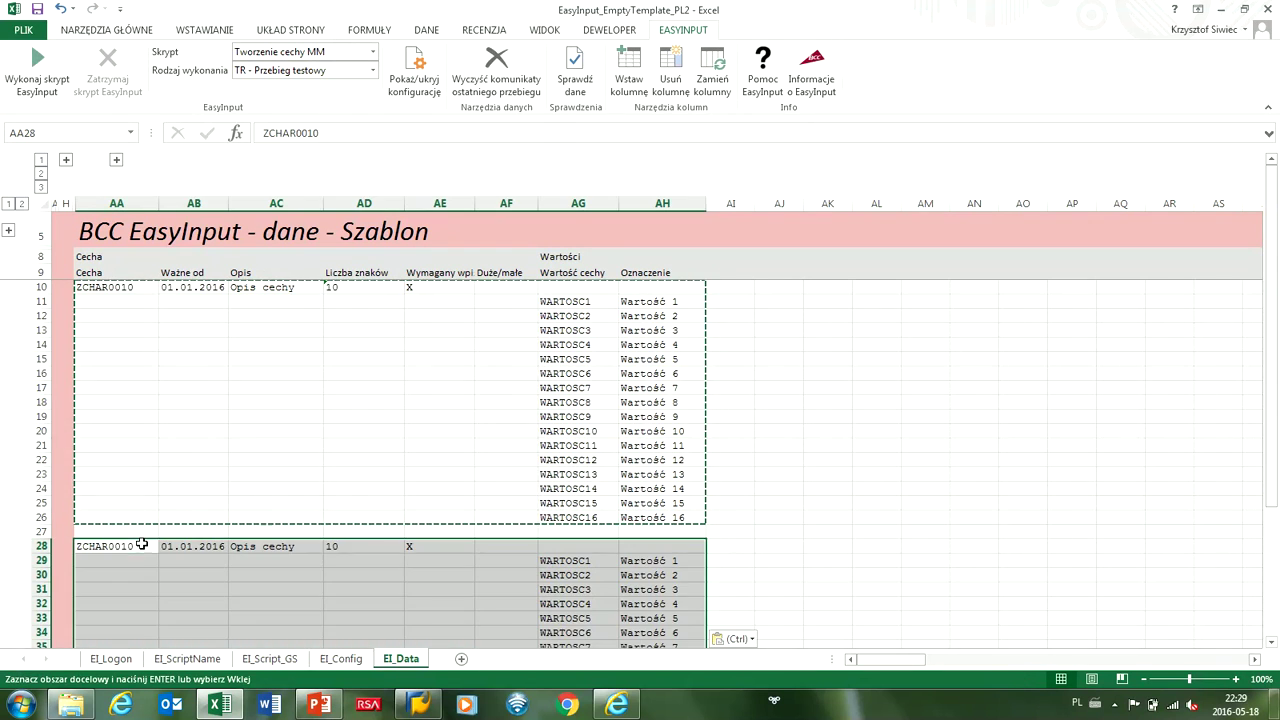
pyautogui.doubleClick(146, 546)
pyautogui.press('BackSpace')
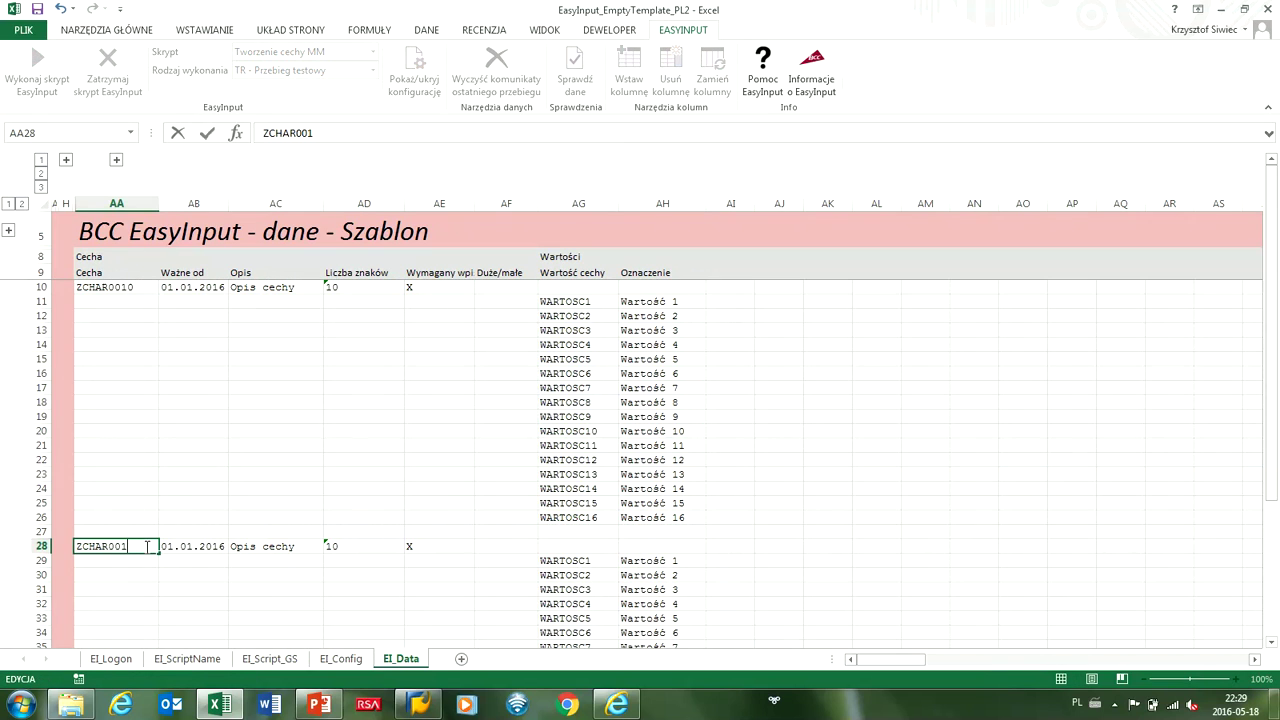
pyautogui.doubleClick(348, 546)
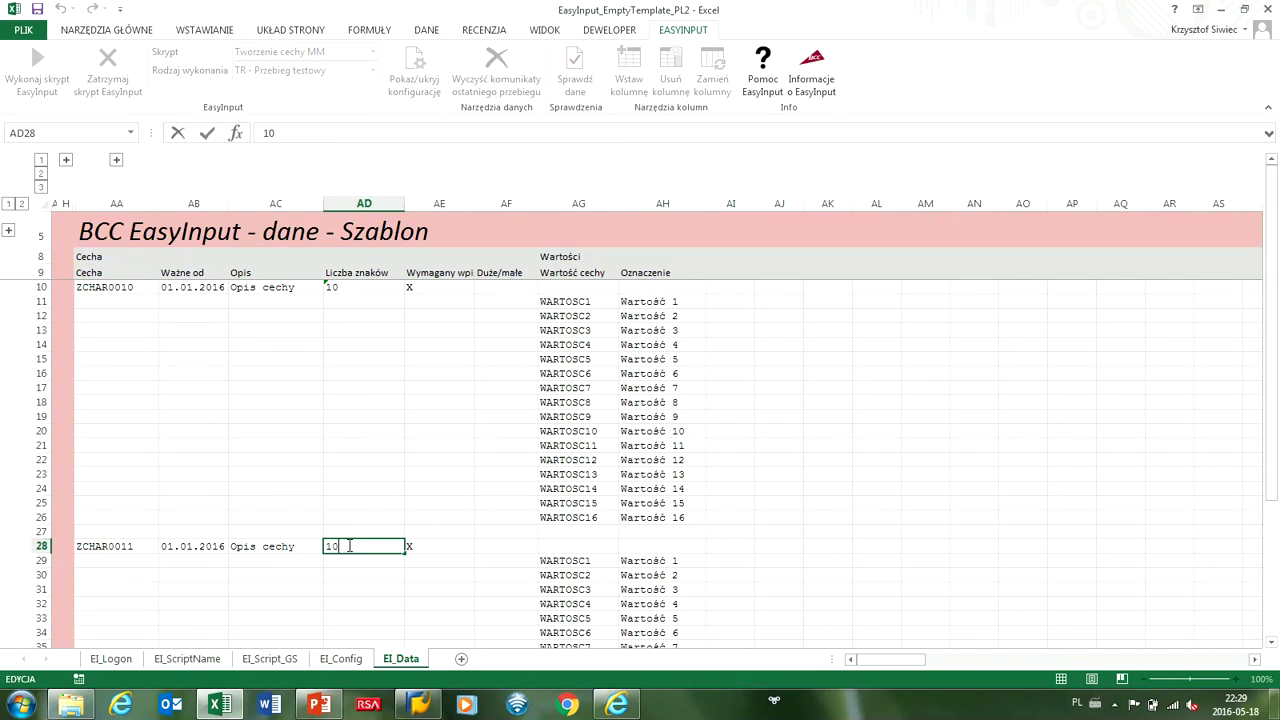
pyautogui.press('BackSpace')
pyautogui.write('12')
pyautogui.click(411, 549)
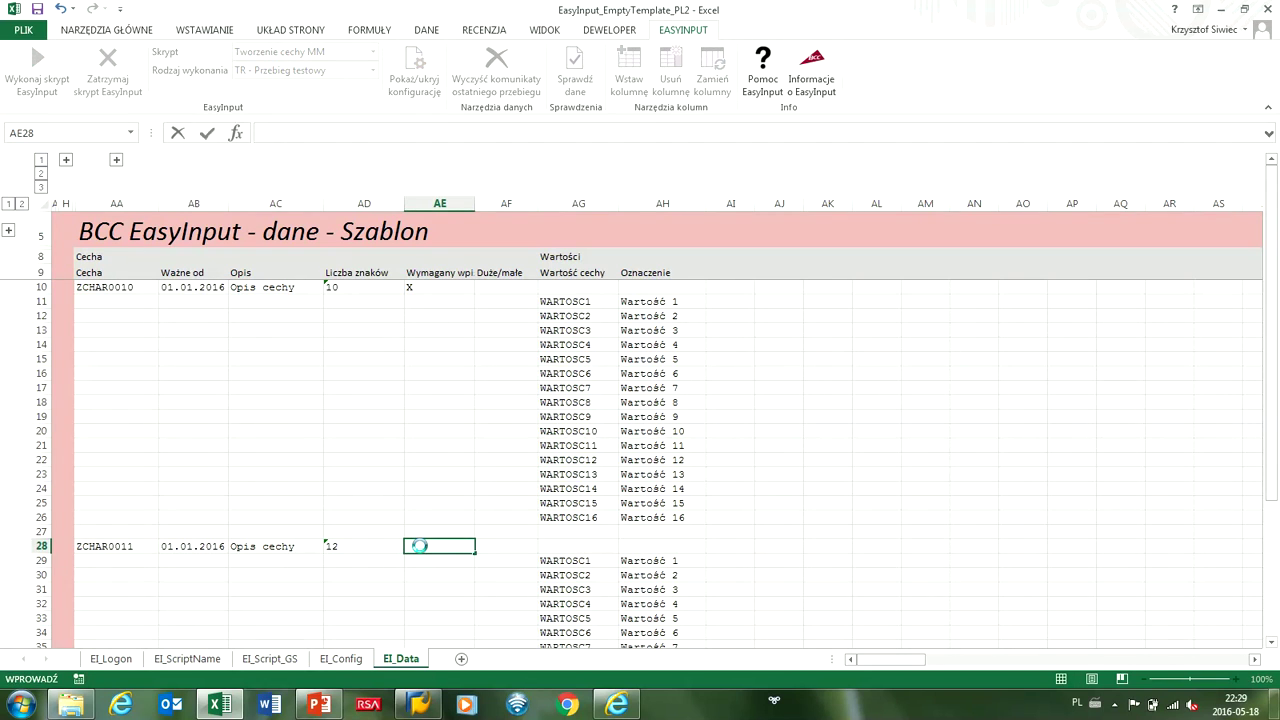
# Set the descriptions to 'Opis cechy 2' in AC28 and 'Opis cechy 1' in AC10.
pyautogui.doubleClick(313, 547)
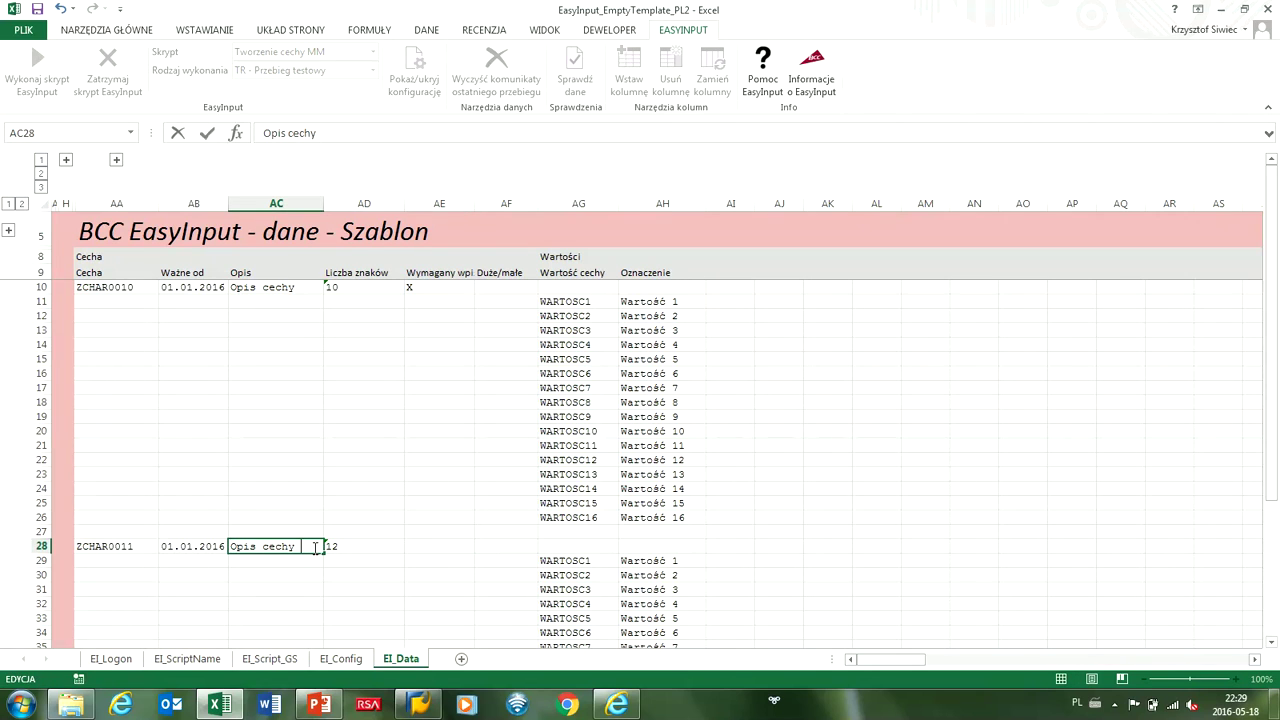
pyautogui.doubleClick(308, 288)
pyautogui.write('1')
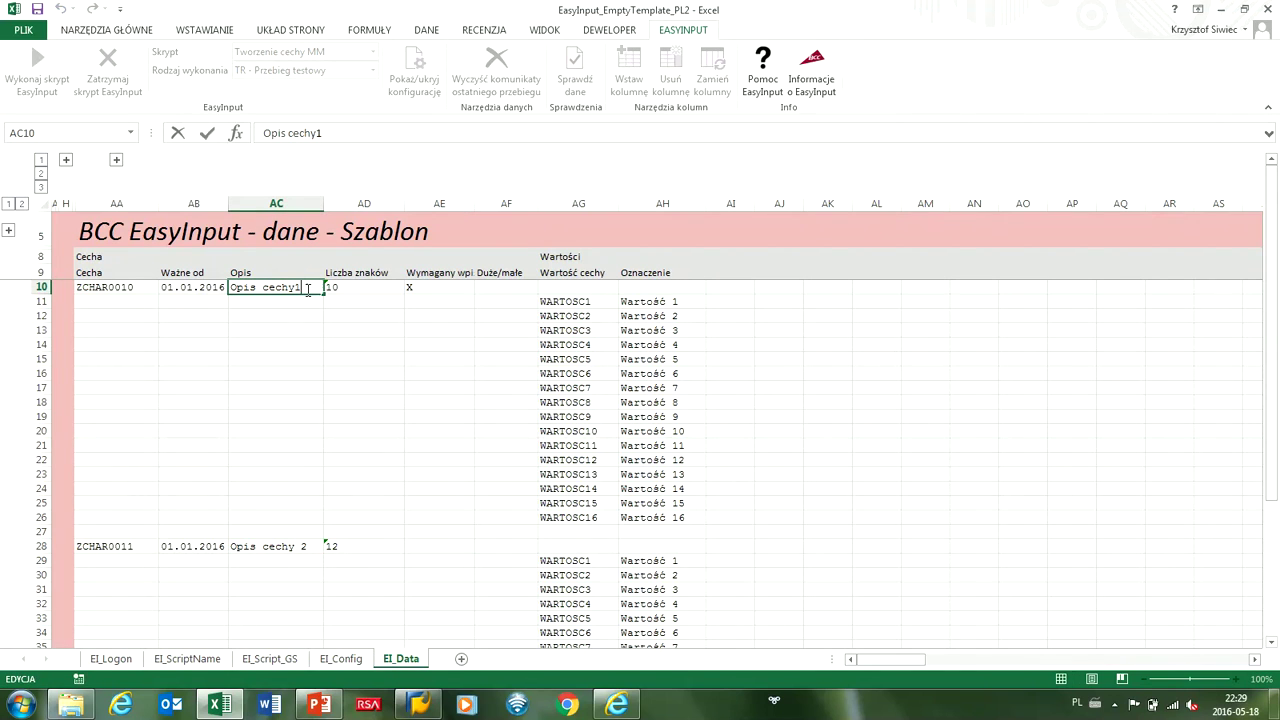
pyautogui.press('BackSpace')
pyautogui.press('Return')
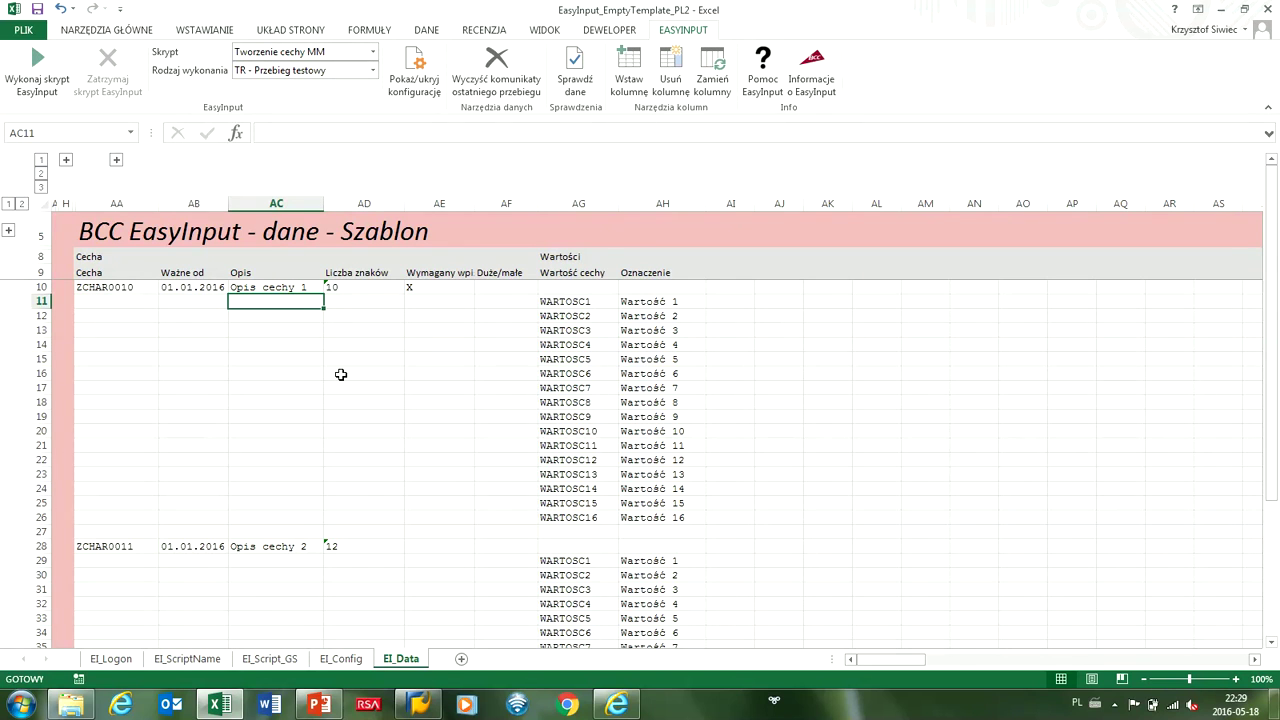
# Show result columns B–G, keep 'TR - Przebieg testowy', and start the EasyInput test run with SAP attach allowed.
pyautogui.click(66, 160)
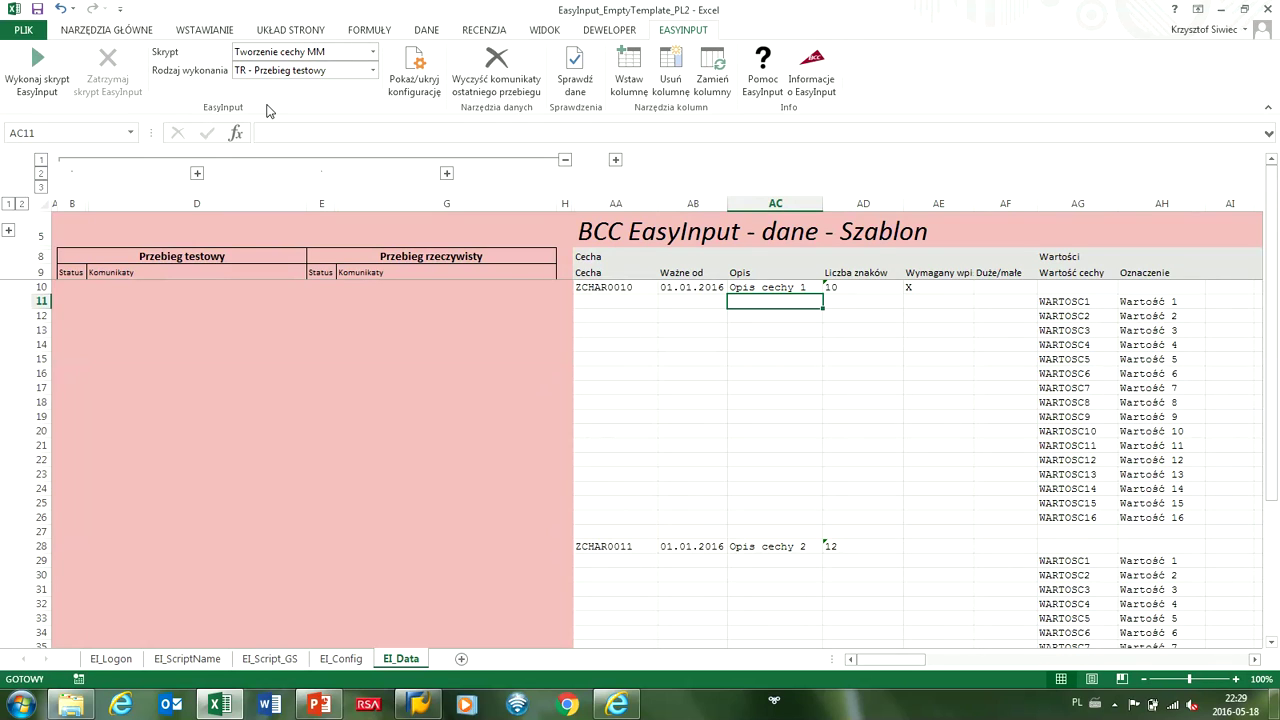
pyautogui.click(373, 71)
pyautogui.click(373, 71)
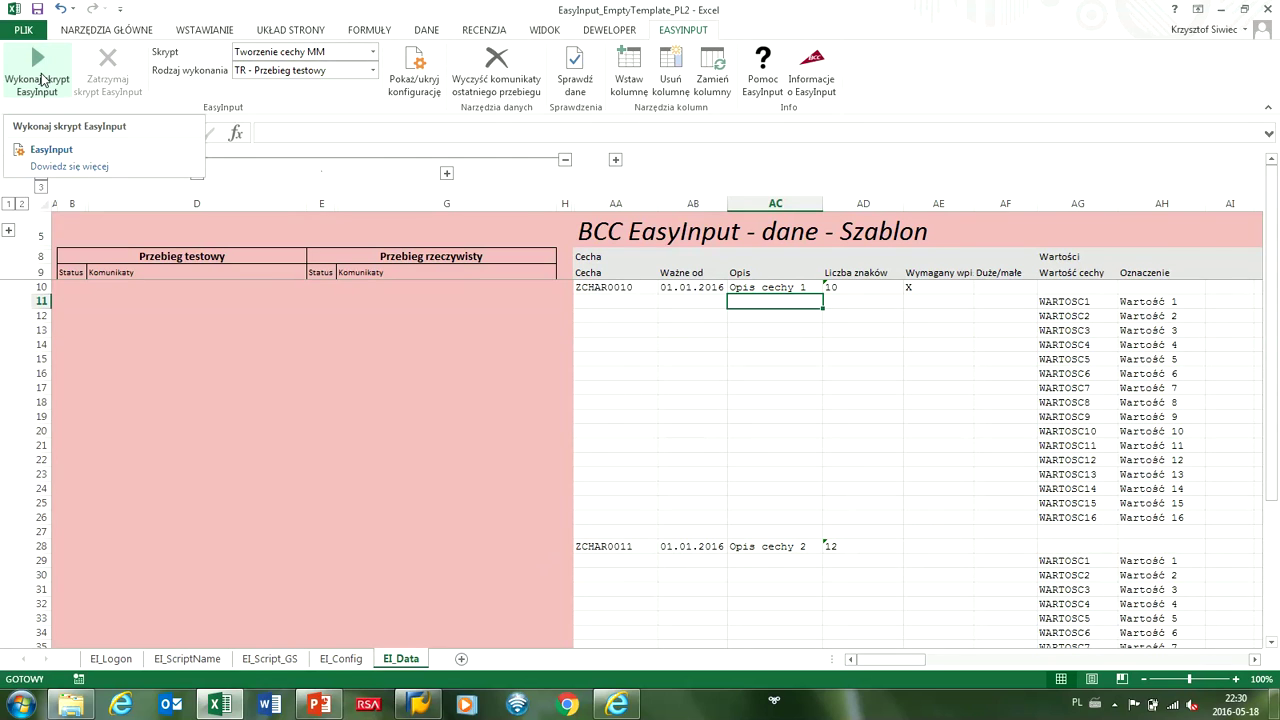
pyautogui.click(41, 80)
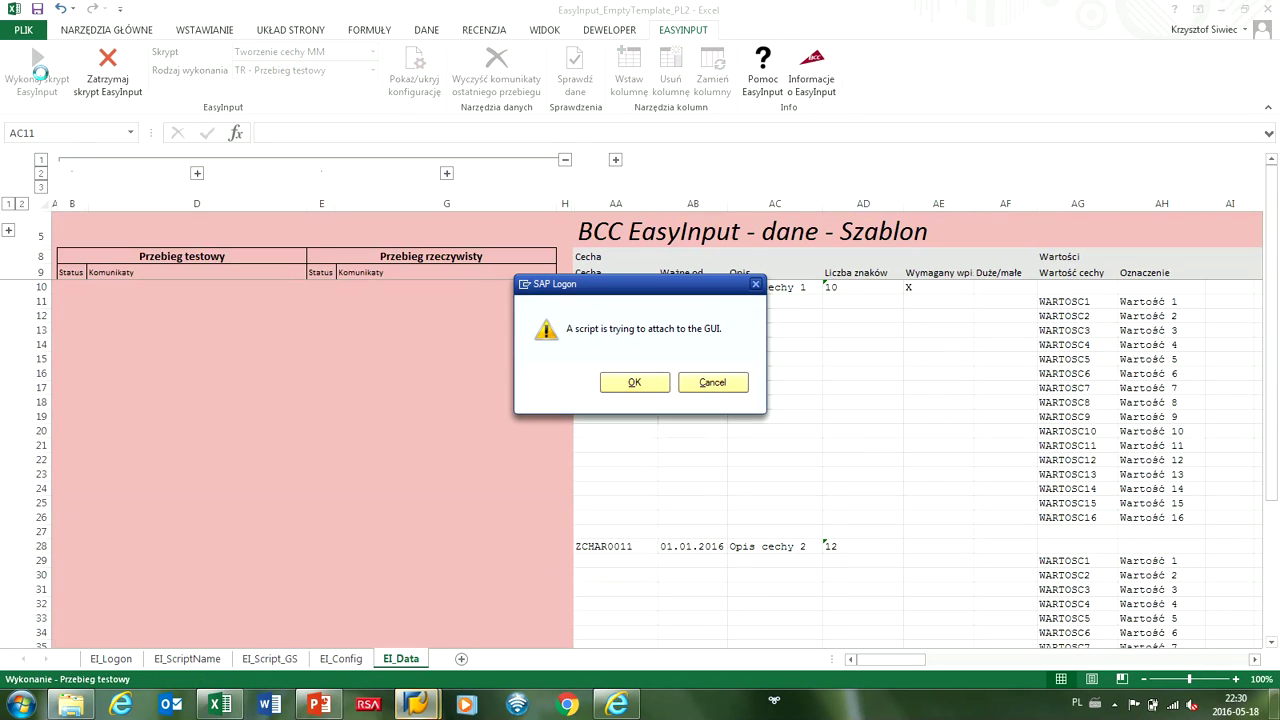
pyautogui.click(628, 385)
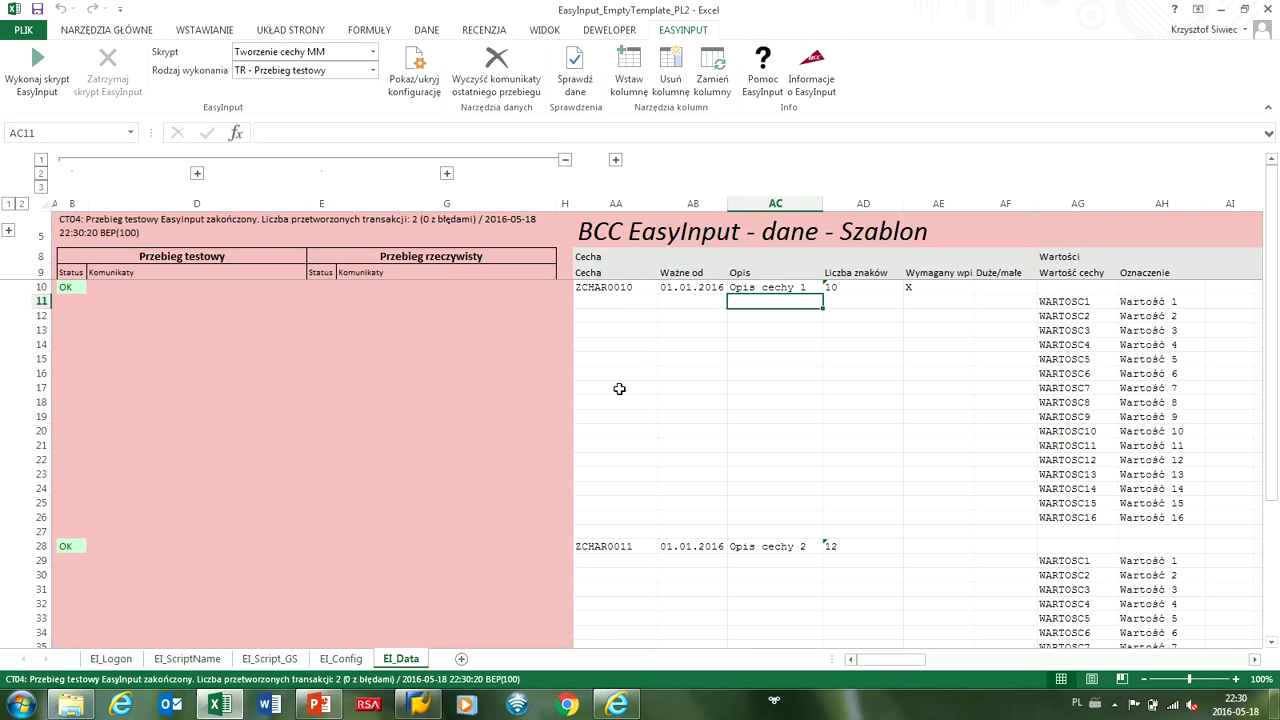
# Check the OK test-run statuses for both characteristics in rows 10 and 28.
pyautogui.click(80, 288)
pyautogui.click(70, 544)
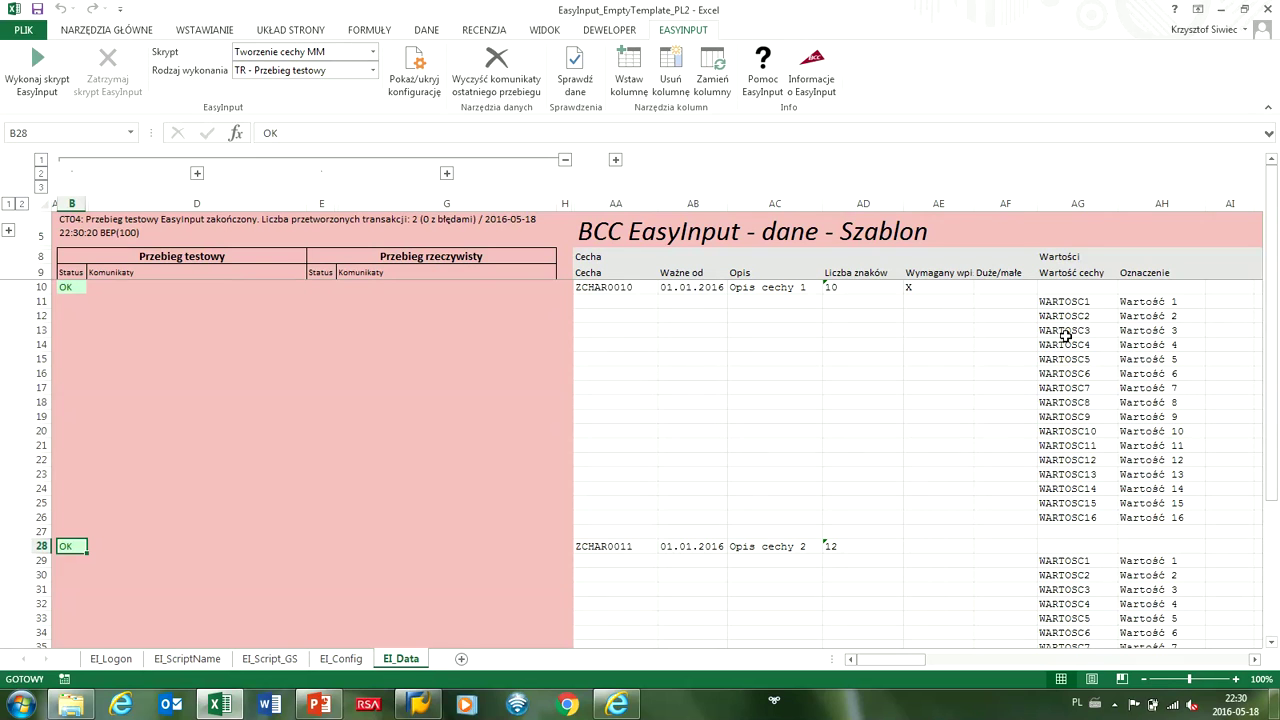
pyautogui.moveTo(630, 287); pyautogui.dragTo(1159, 517)
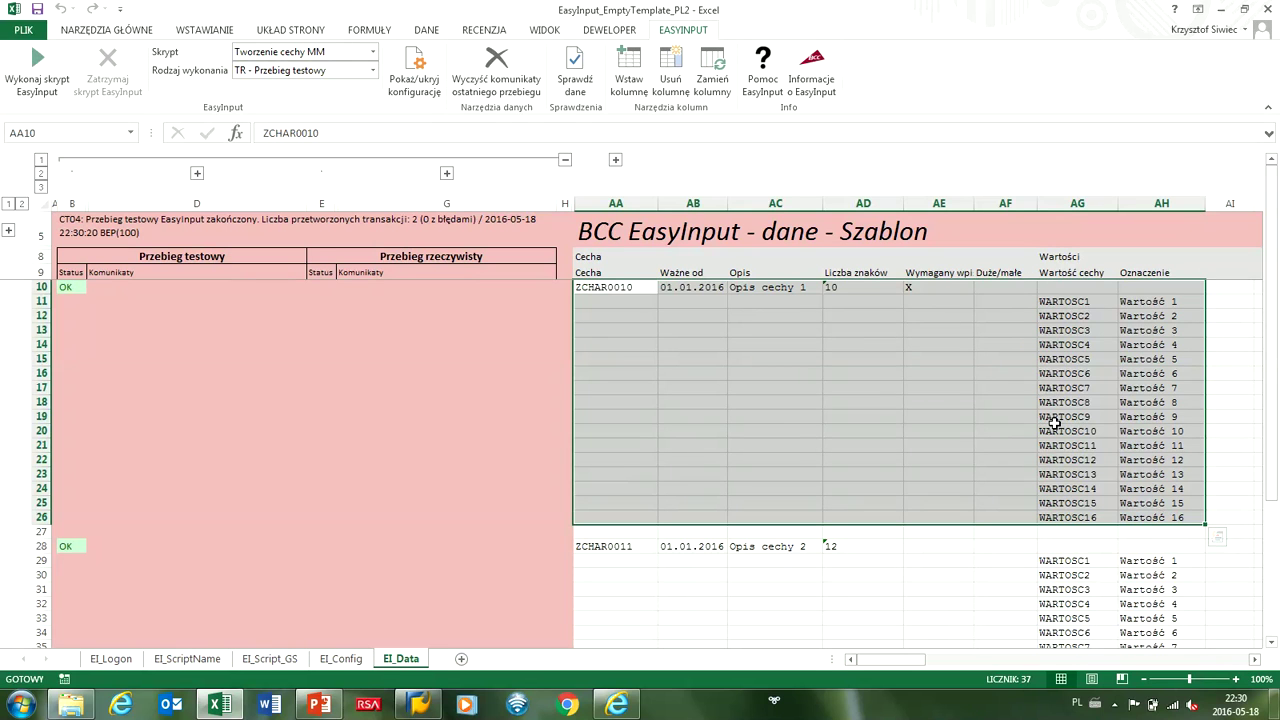
# Set Wykonaj pętle wstecz to X on EI_Config and return to EI_Data.
pyautogui.click(341, 660)
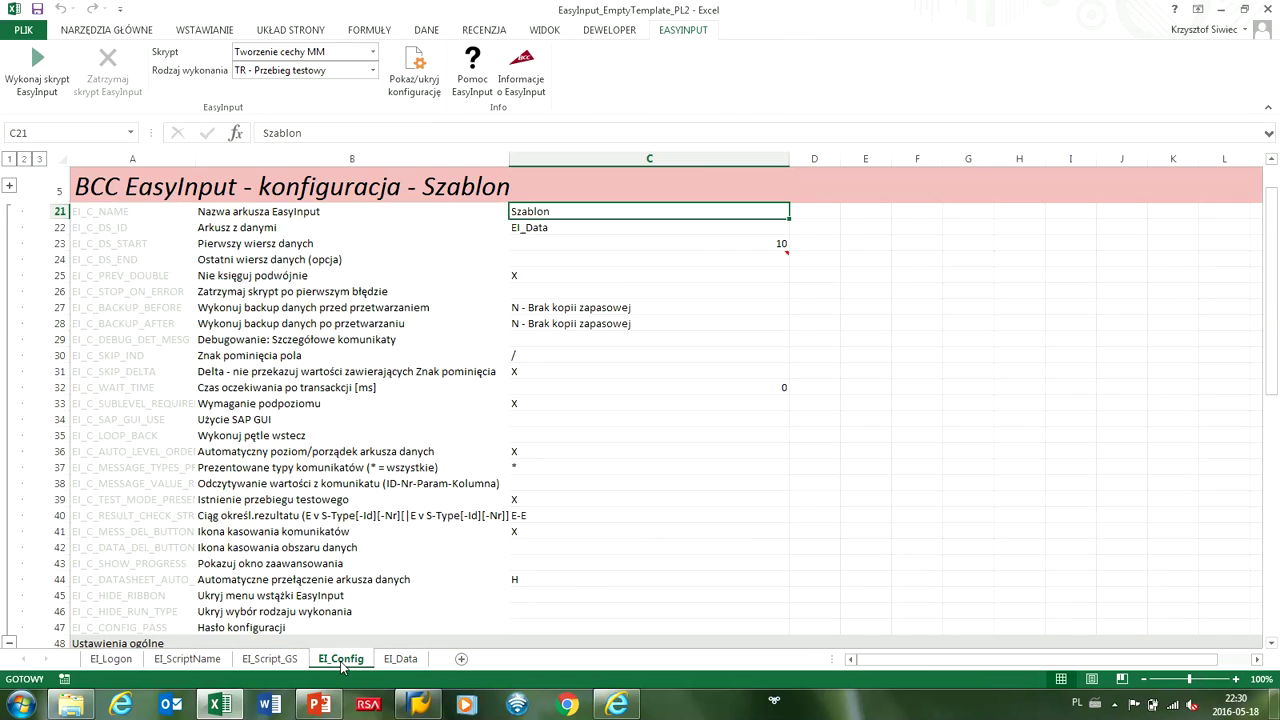
pyautogui.click(528, 435)
pyautogui.hotkey('alt', 'Down')
pyautogui.click(525, 447)
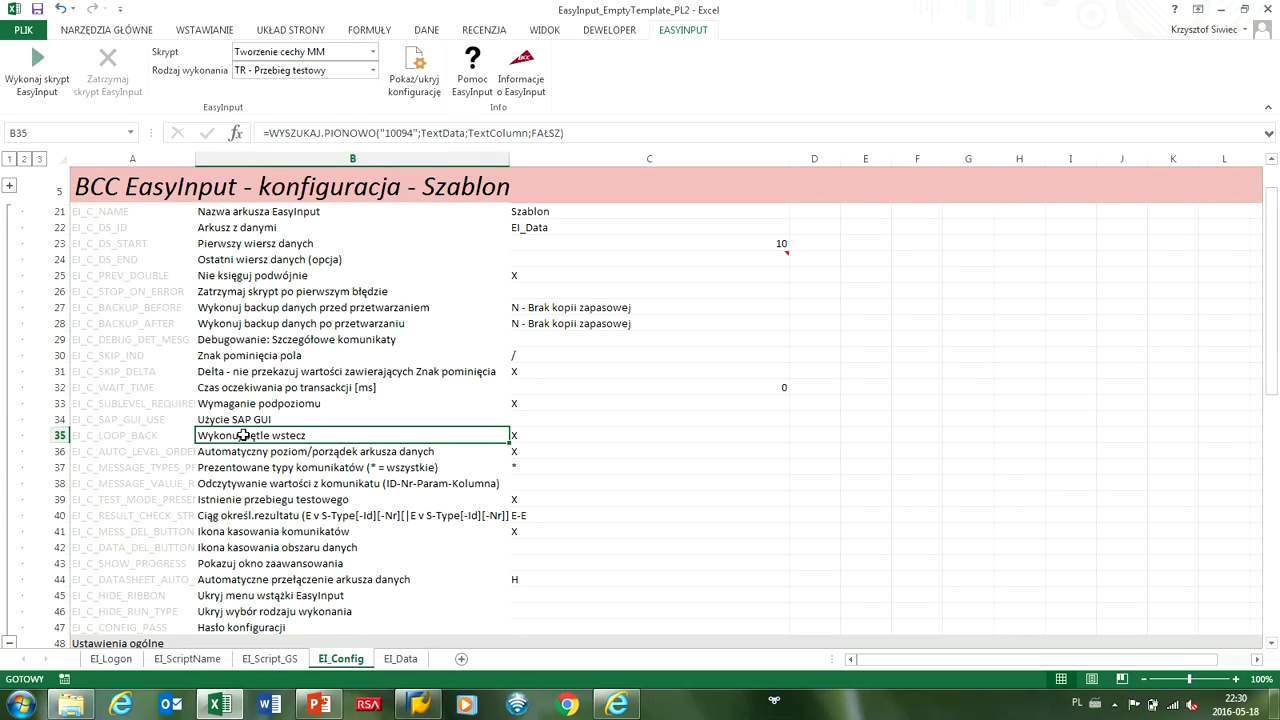
pyautogui.click(400, 658)
pyautogui.click(629, 434)
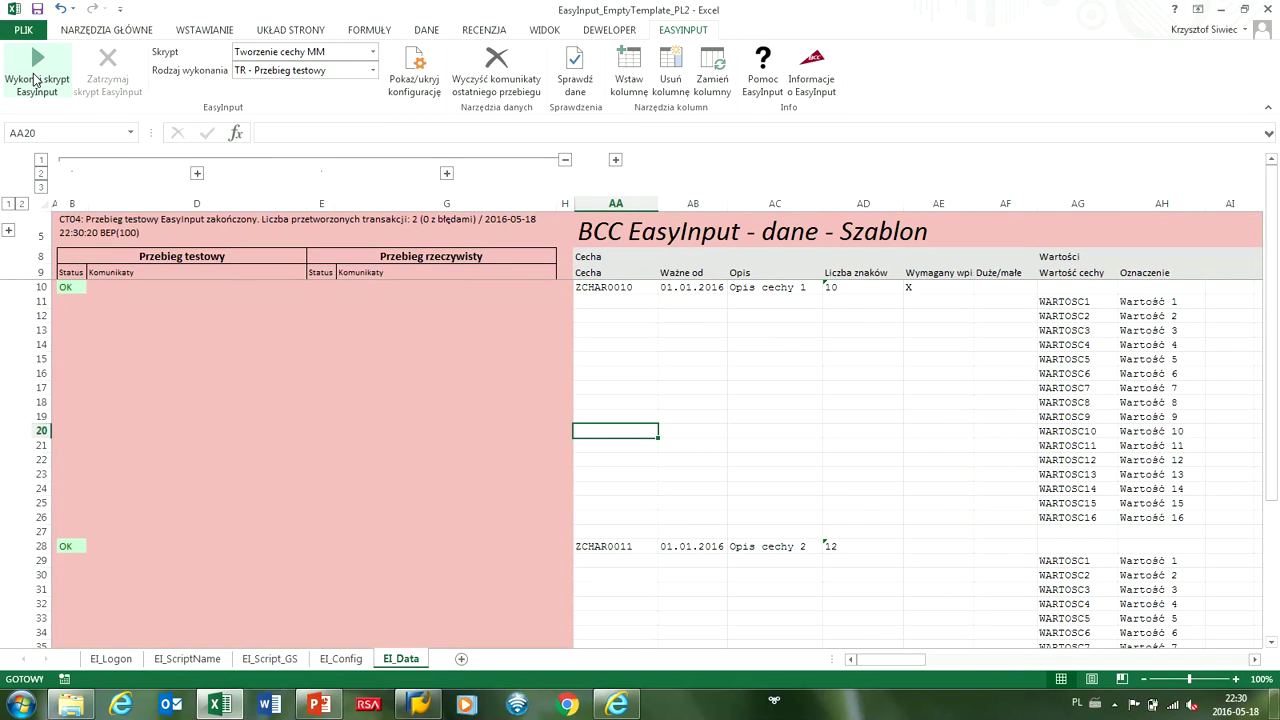
# Rerun the EasyInput test run with SAP attach allowed, then bring up the SAP Logon 740 list.
pyautogui.click(35, 75)
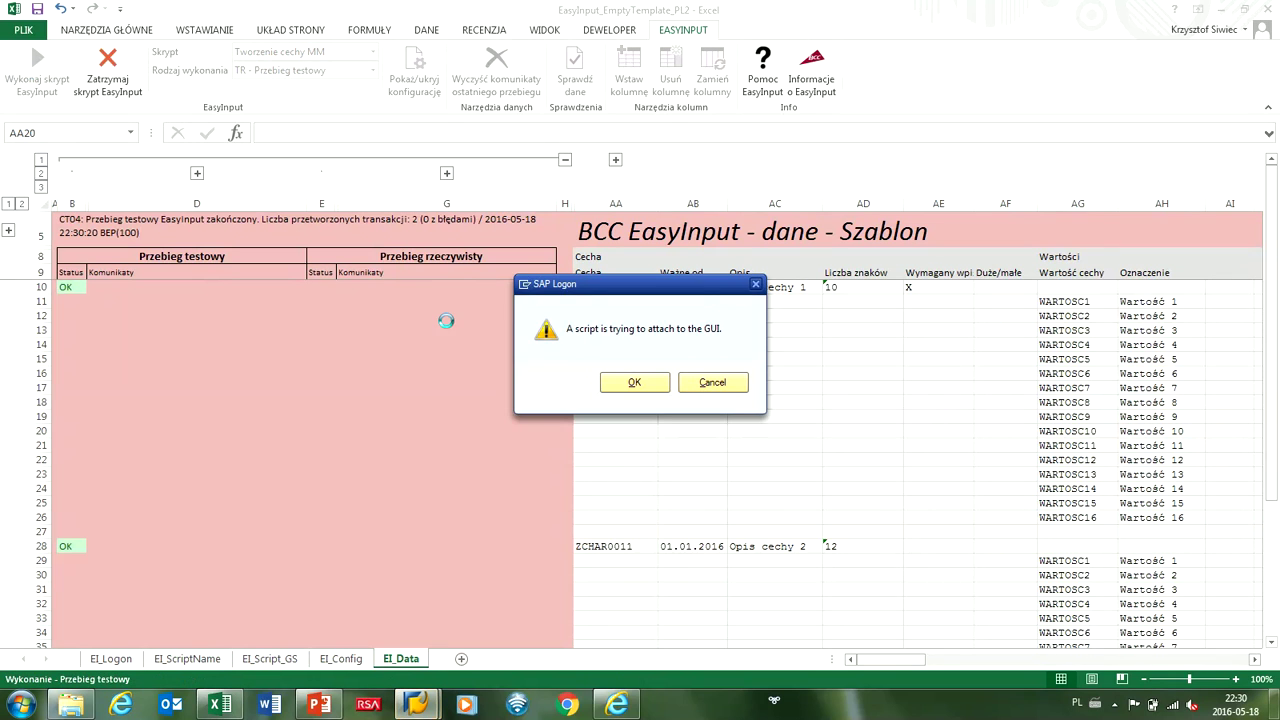
pyautogui.click(624, 383)
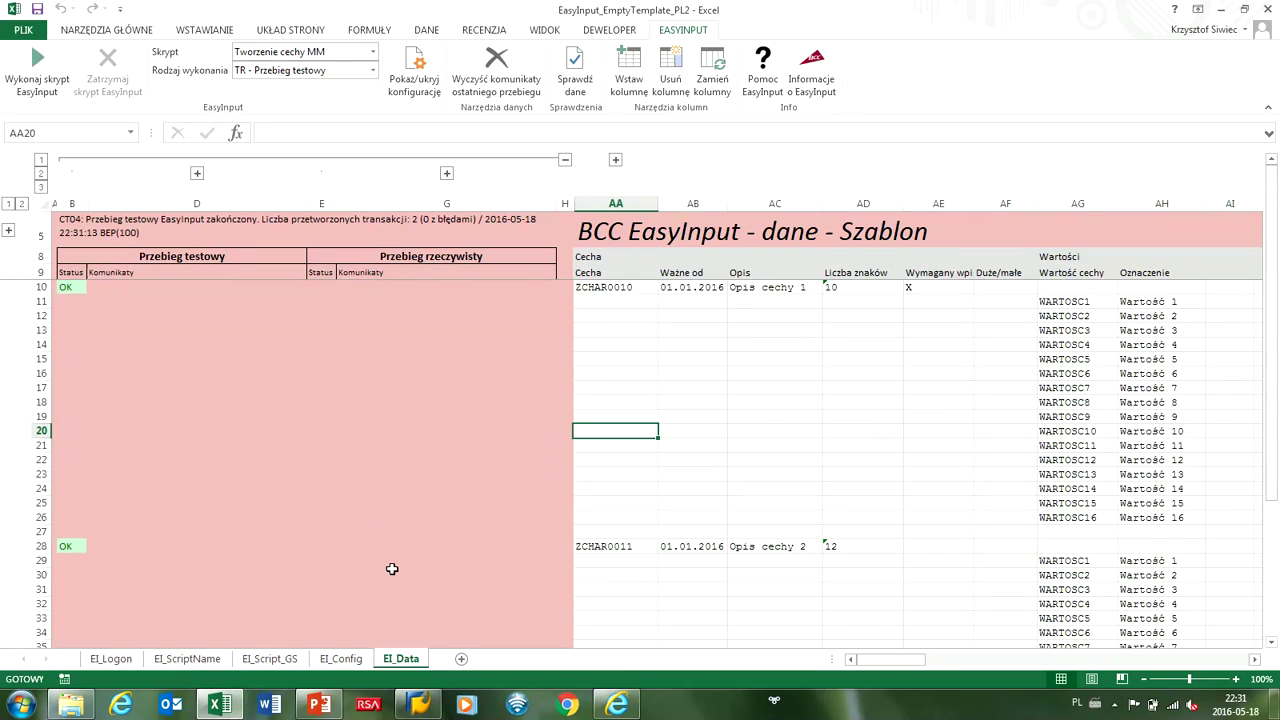
pyautogui.click(418, 704)
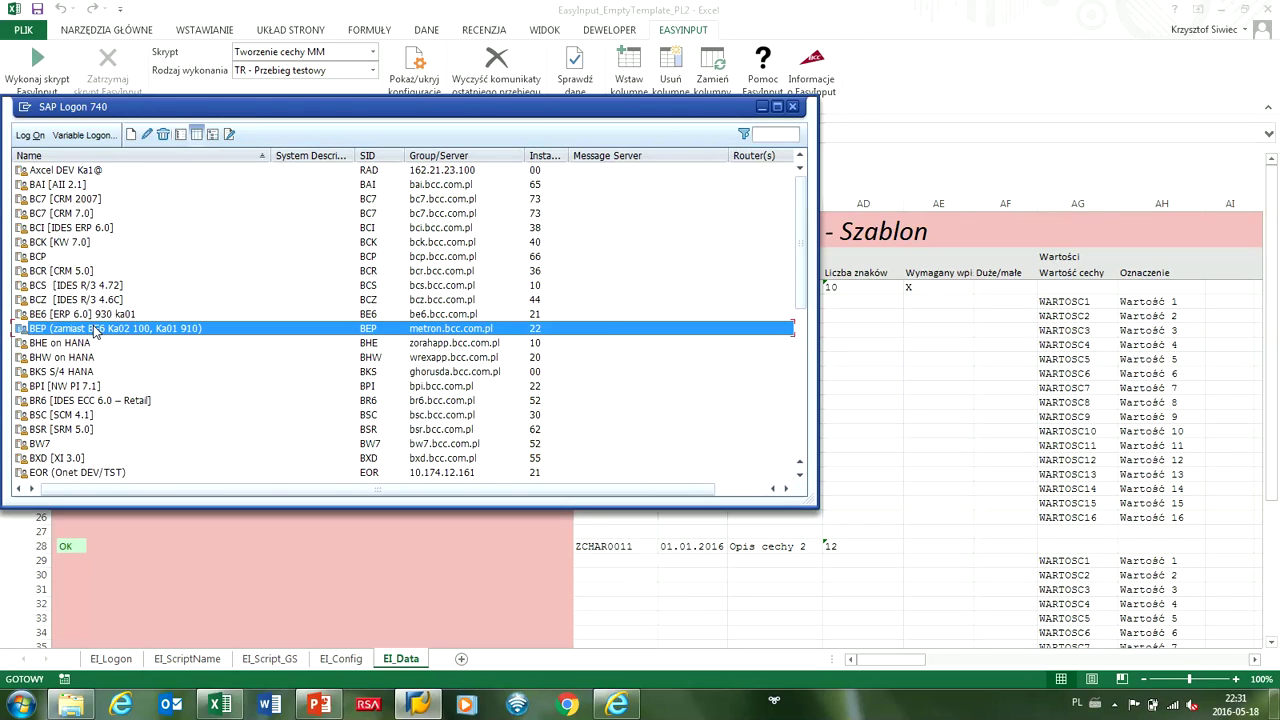
# Log on to the BEP system with the user name and start transaction CT04.
pyautogui.doubleClick(97, 333)
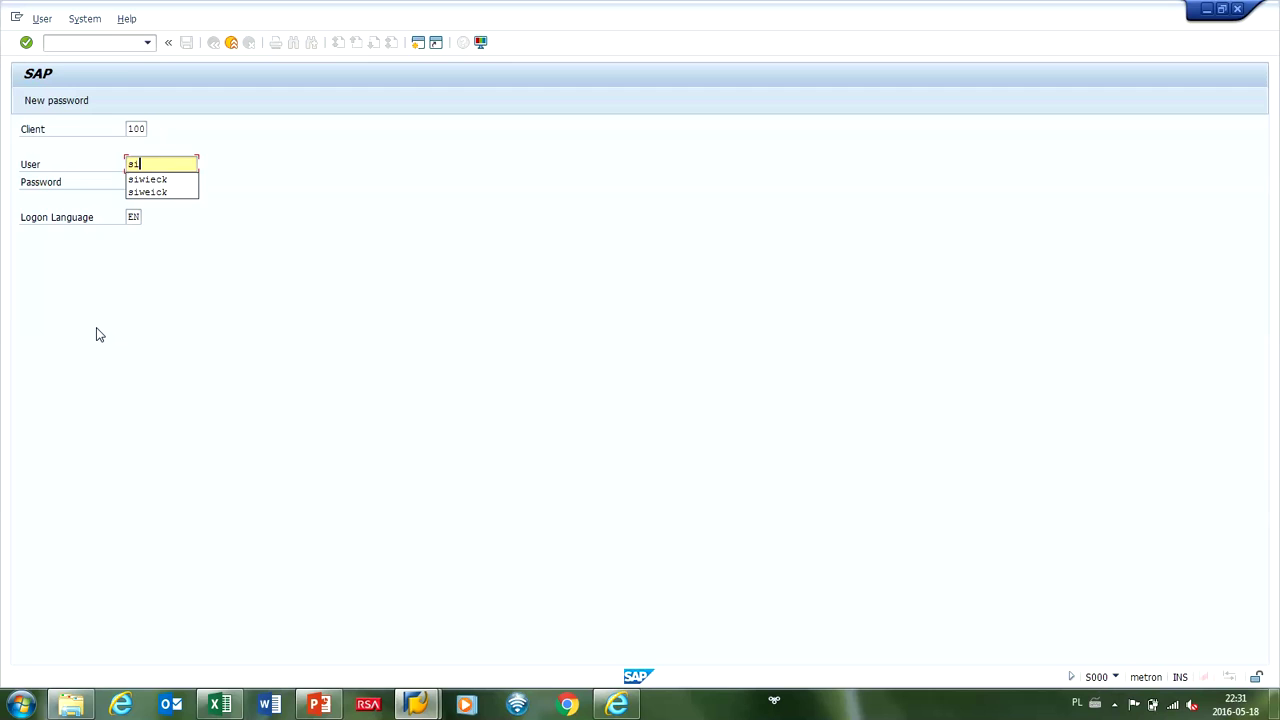
pyautogui.press('Tab')
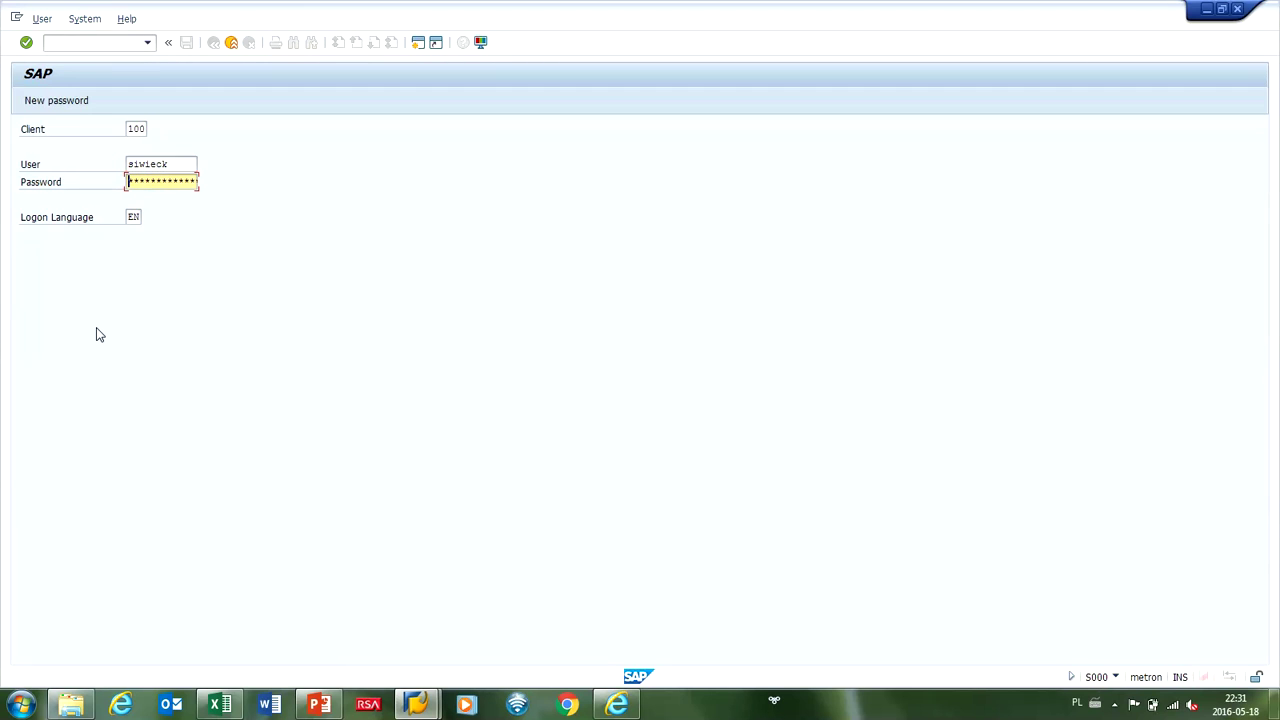
pyautogui.press('Return')
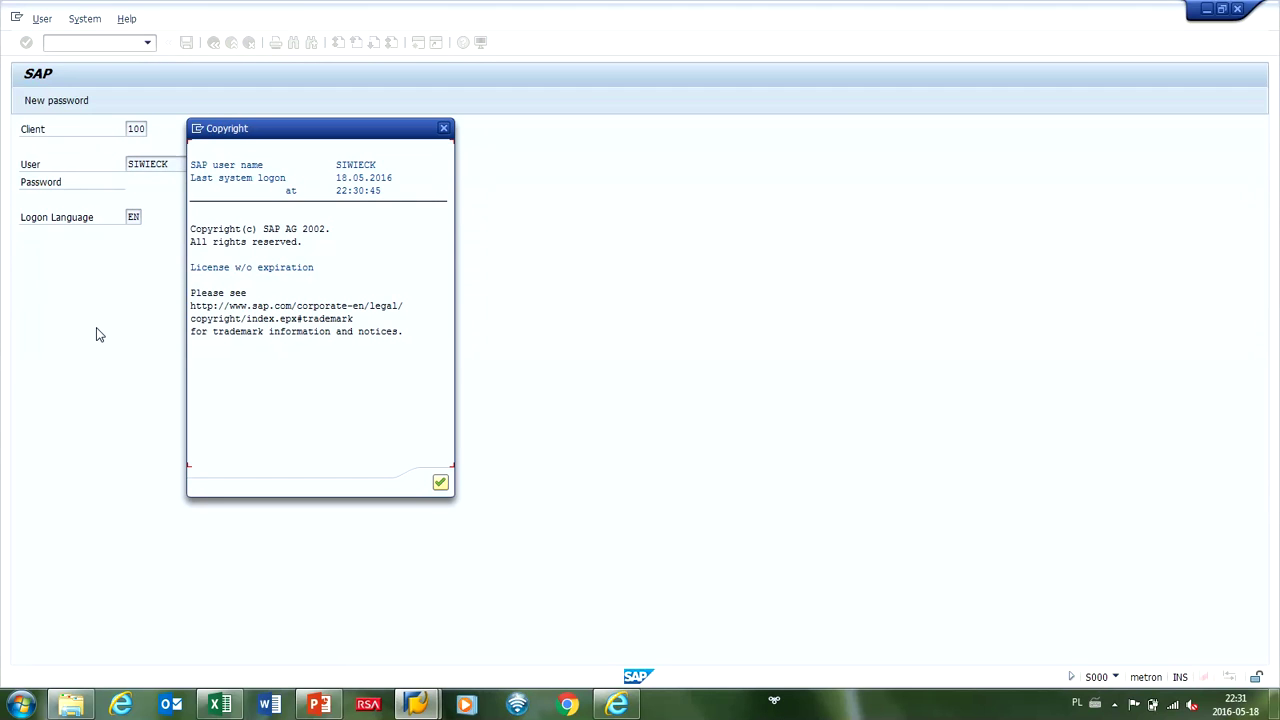
pyautogui.press('Return')
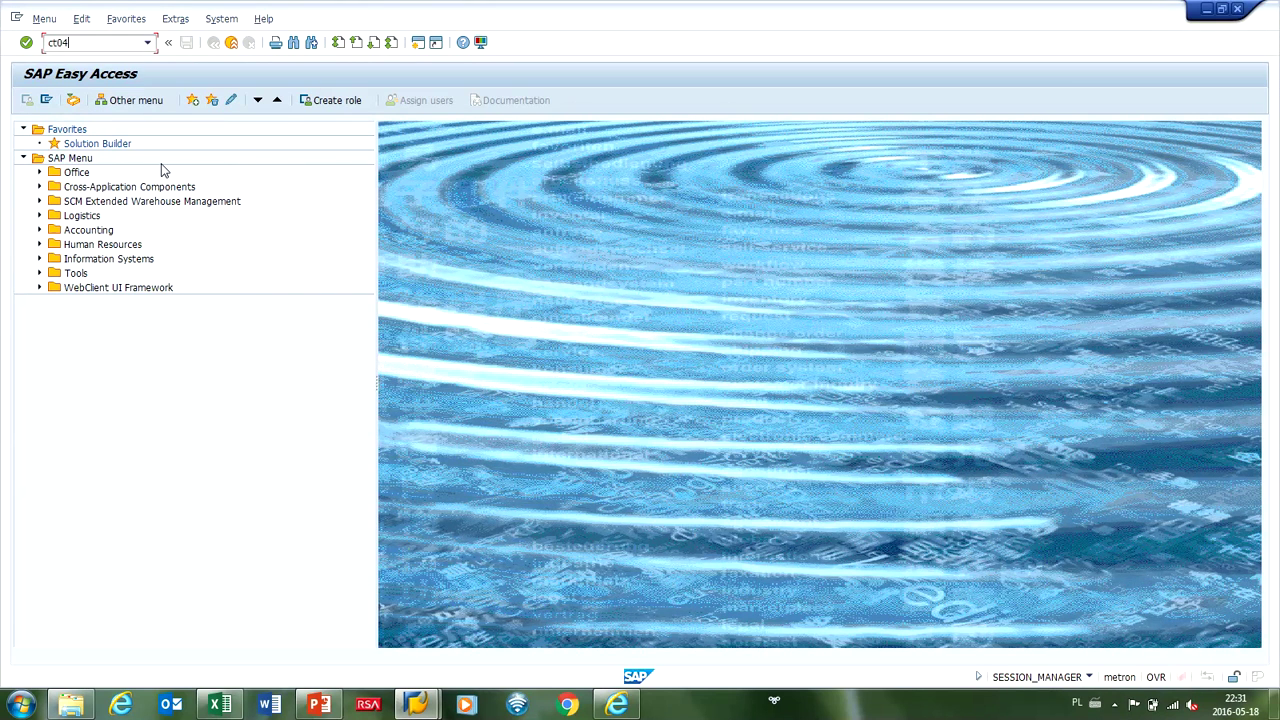
pyautogui.press('Return')
# Look up ZCHAR0010, copied from Excel cell AA10, in CT04, confirm it's not found, and return to Excel.
pyautogui.hotkey('alt', 'Tab')
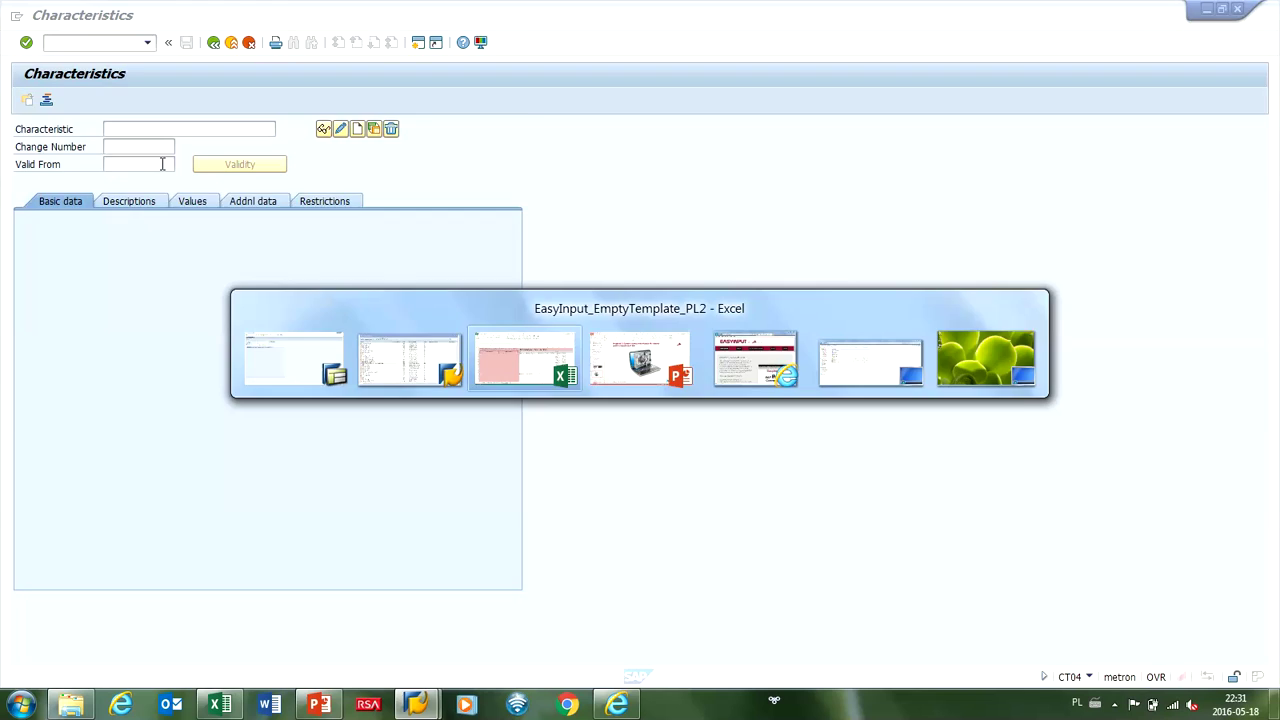
pyautogui.doubleClick(612, 287)
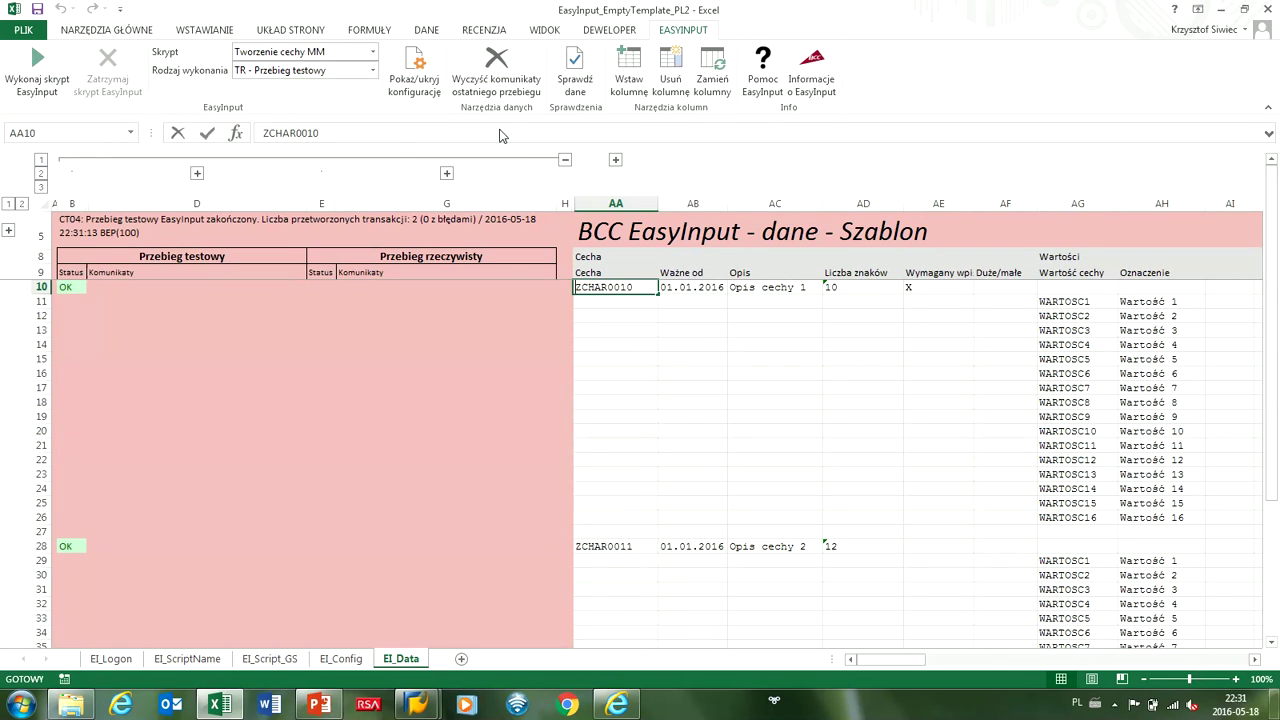
pyautogui.hotkey('ctrl', 'c')
pyautogui.hotkey('alt', 'Tab')
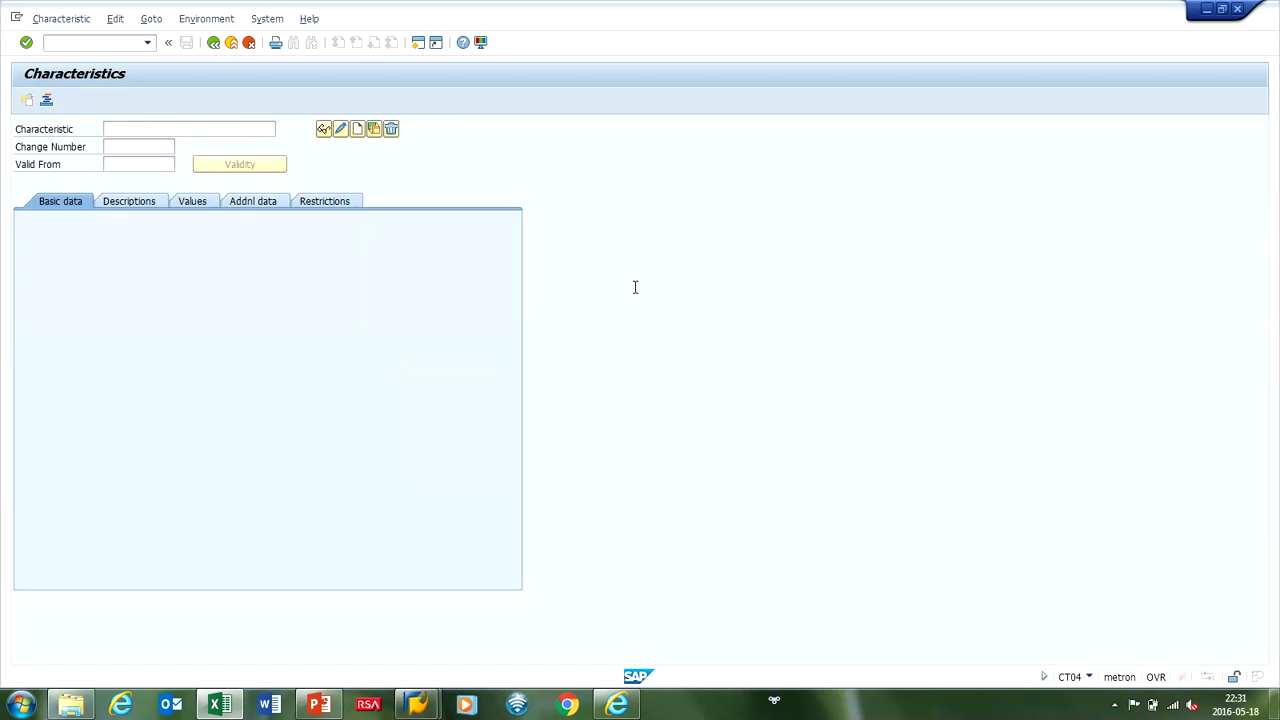
pyautogui.hotkey('ctrl', 'v')
pyautogui.press('Return')
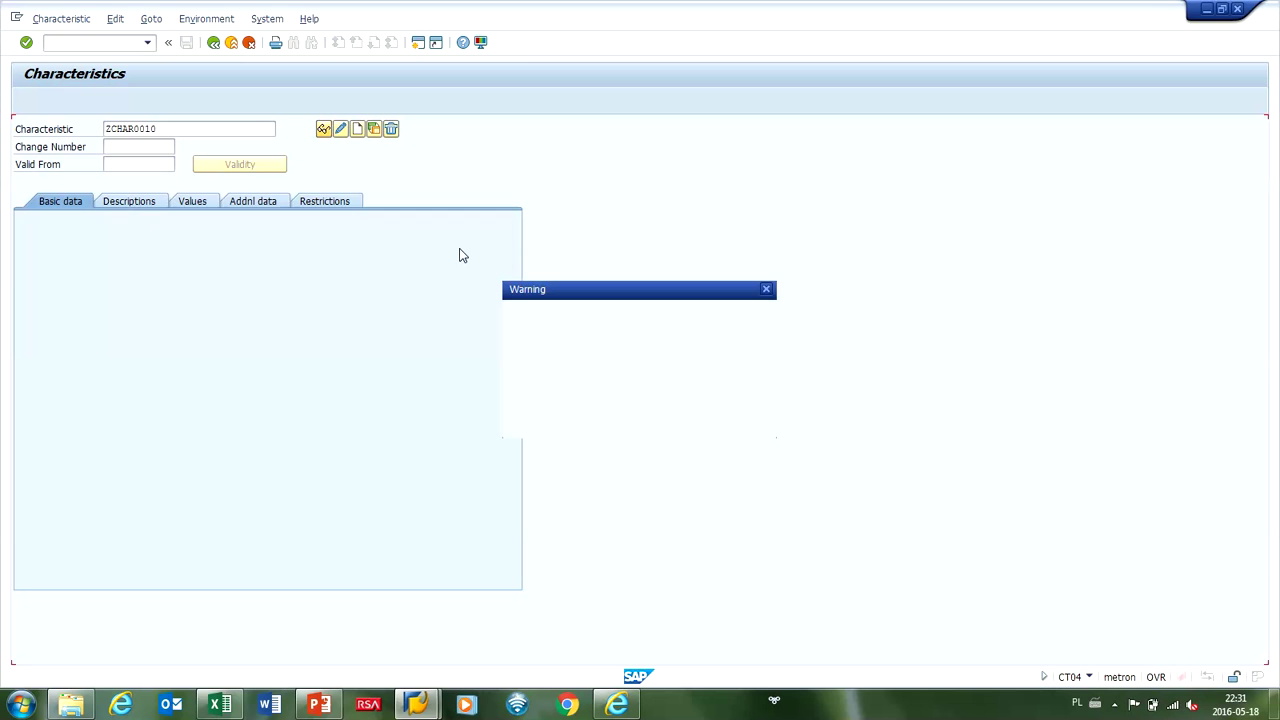
pyautogui.press('Return')
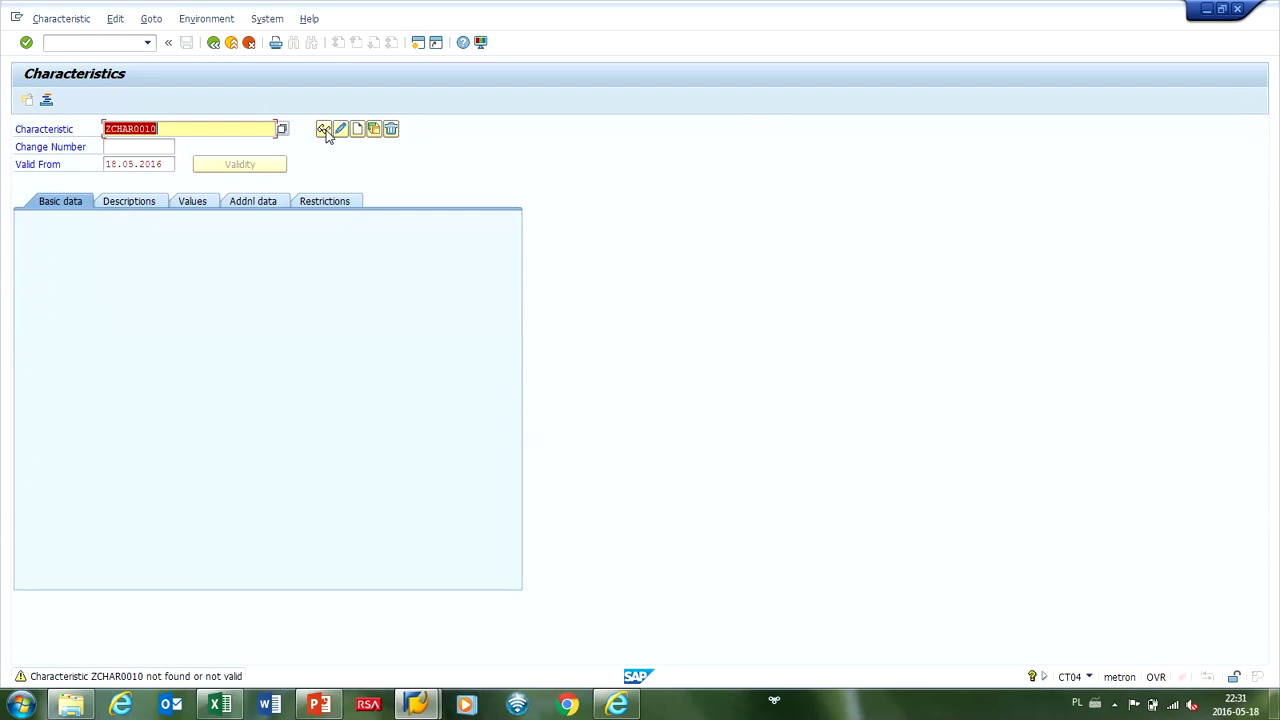
pyautogui.hotkey('alt', 'Tab')
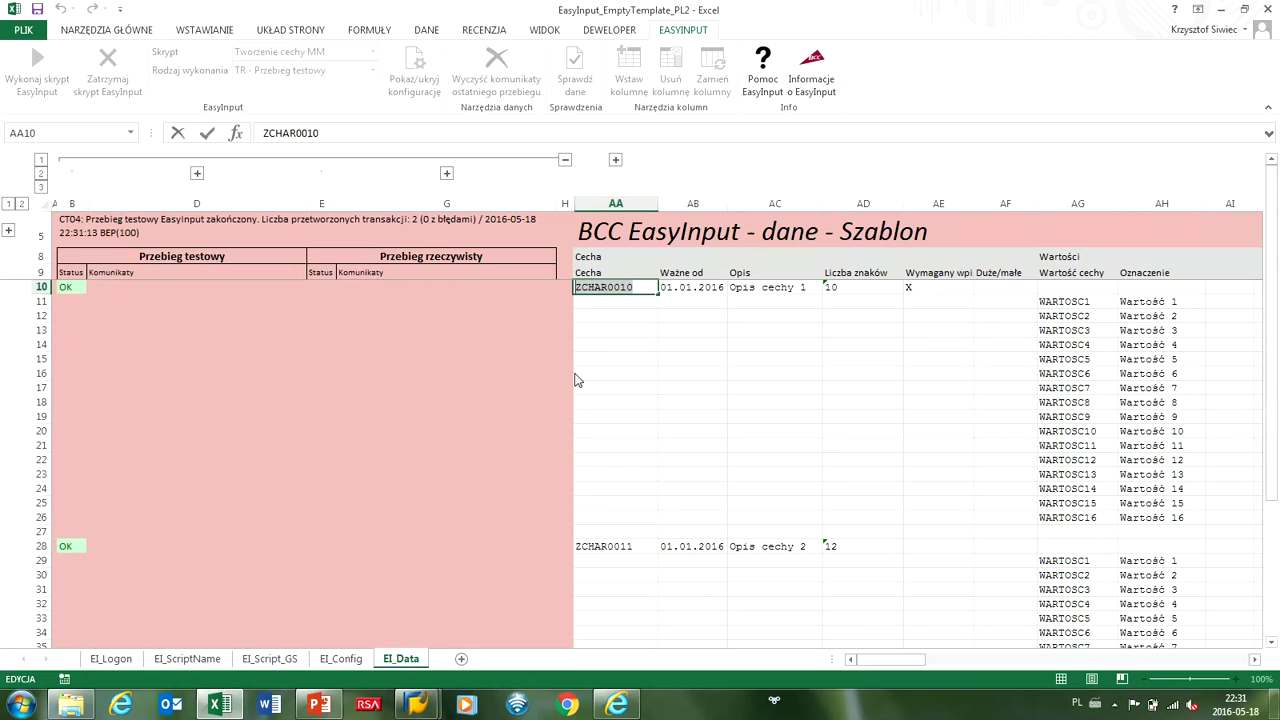
# Set the run type to 'AN - Przebieg rzeczywisty dla nowych' and start the real run, confirming all prompts.
pyautogui.click(470, 373)
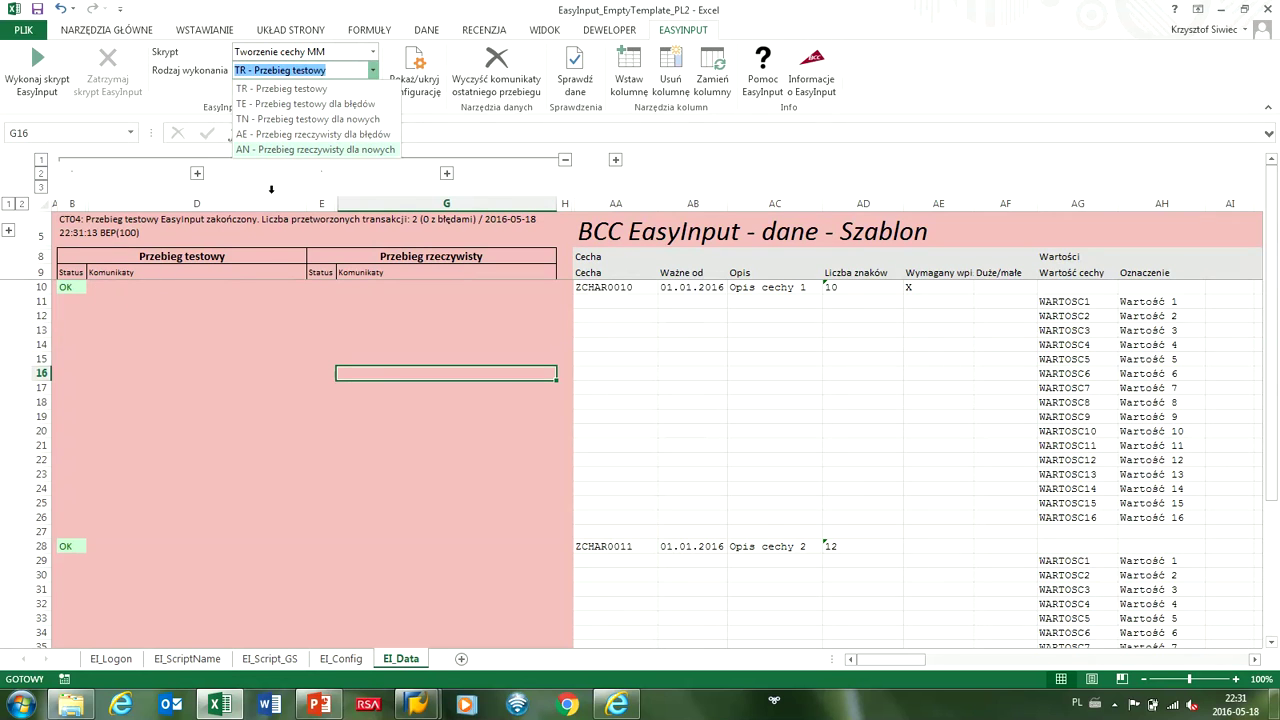
pyautogui.click(292, 149)
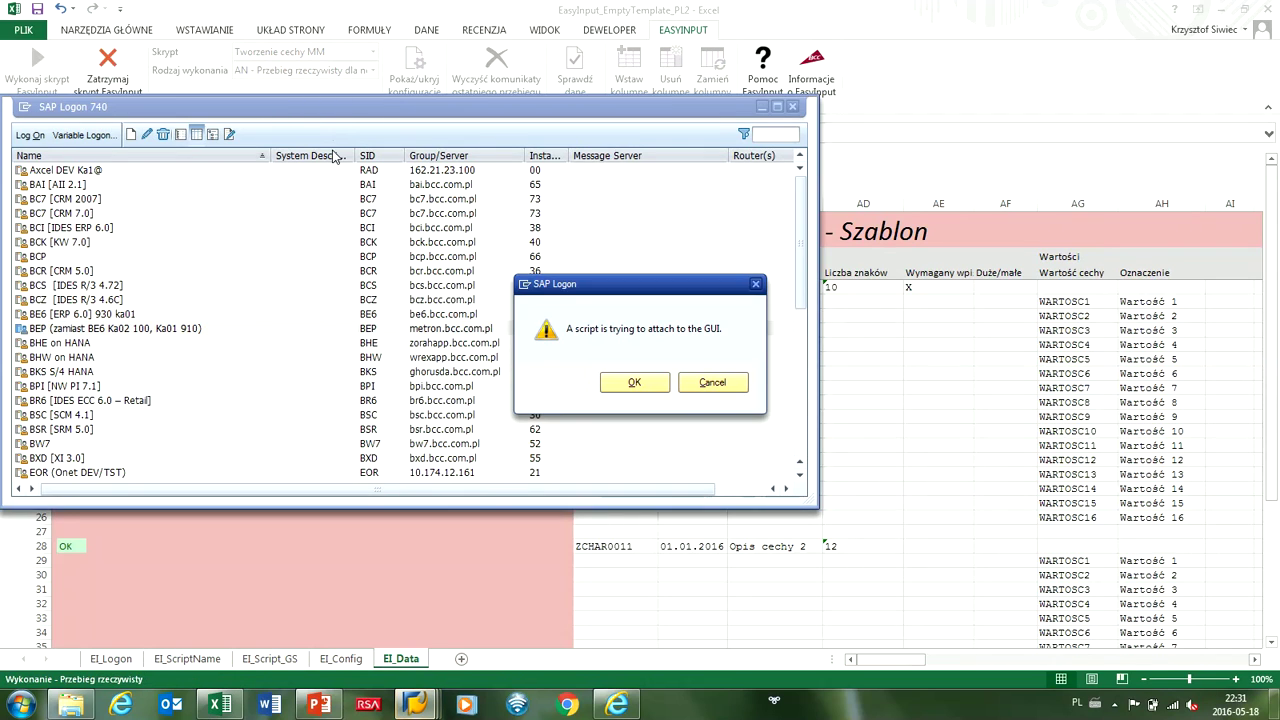
pyautogui.press('Return')
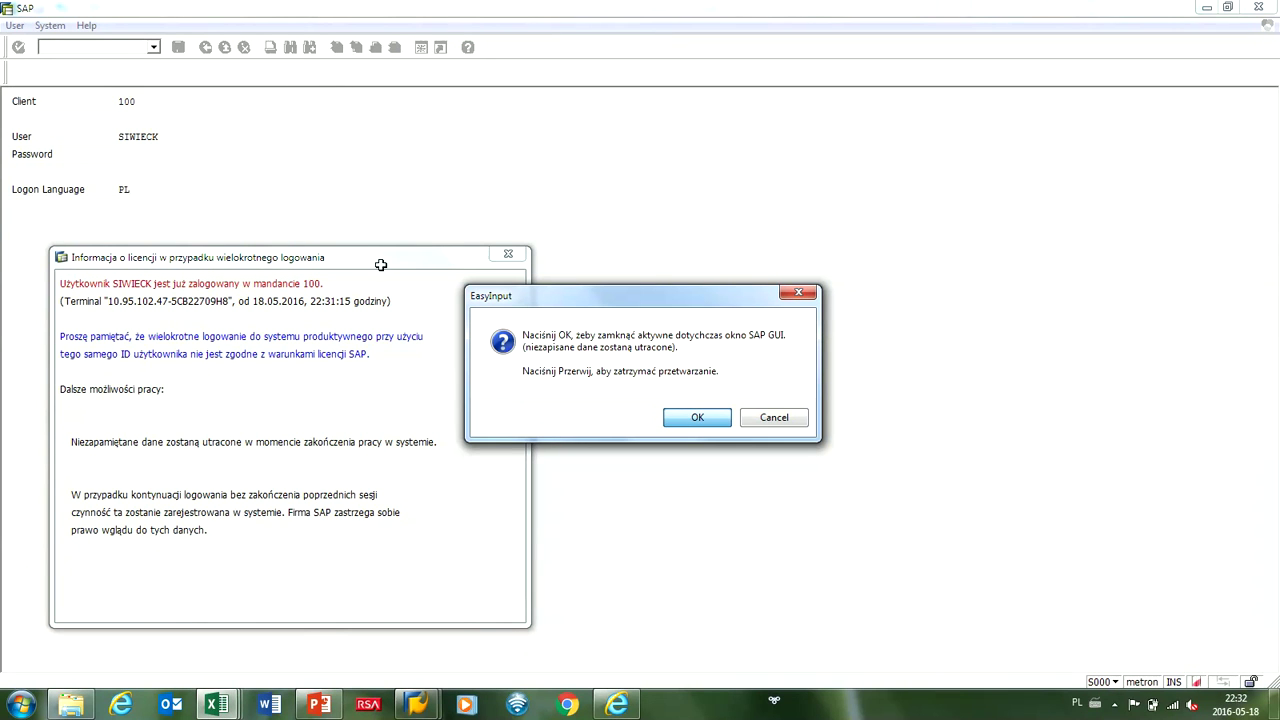
pyautogui.press('Return')
pyautogui.press('Return')
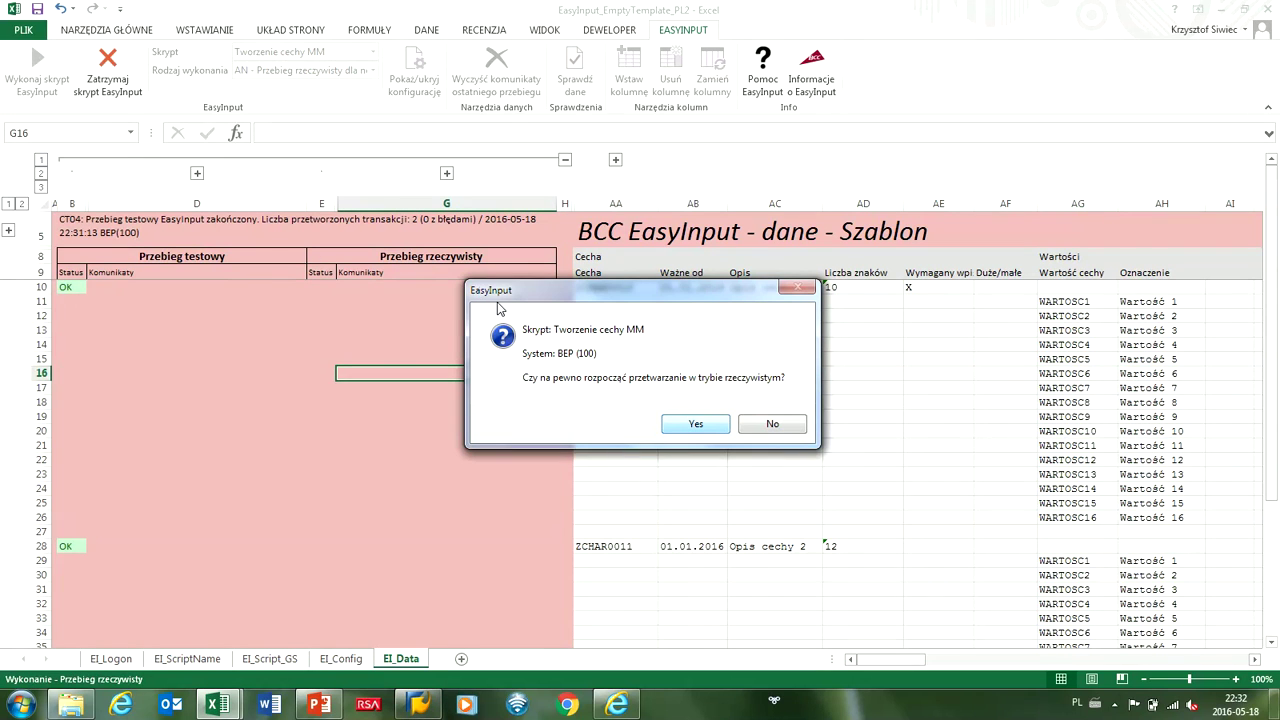
pyautogui.press('Return')
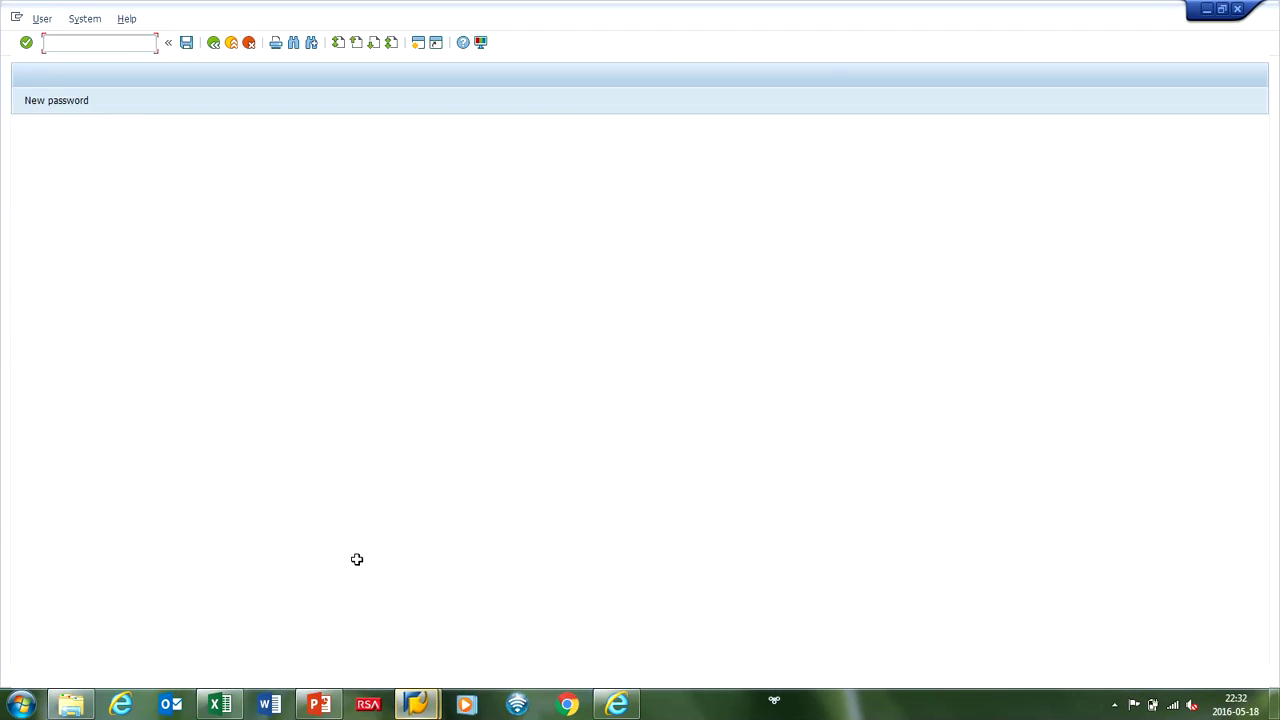
# Log on to SAP with the user name and password and start transaction CT04.
pyautogui.press('Tab')
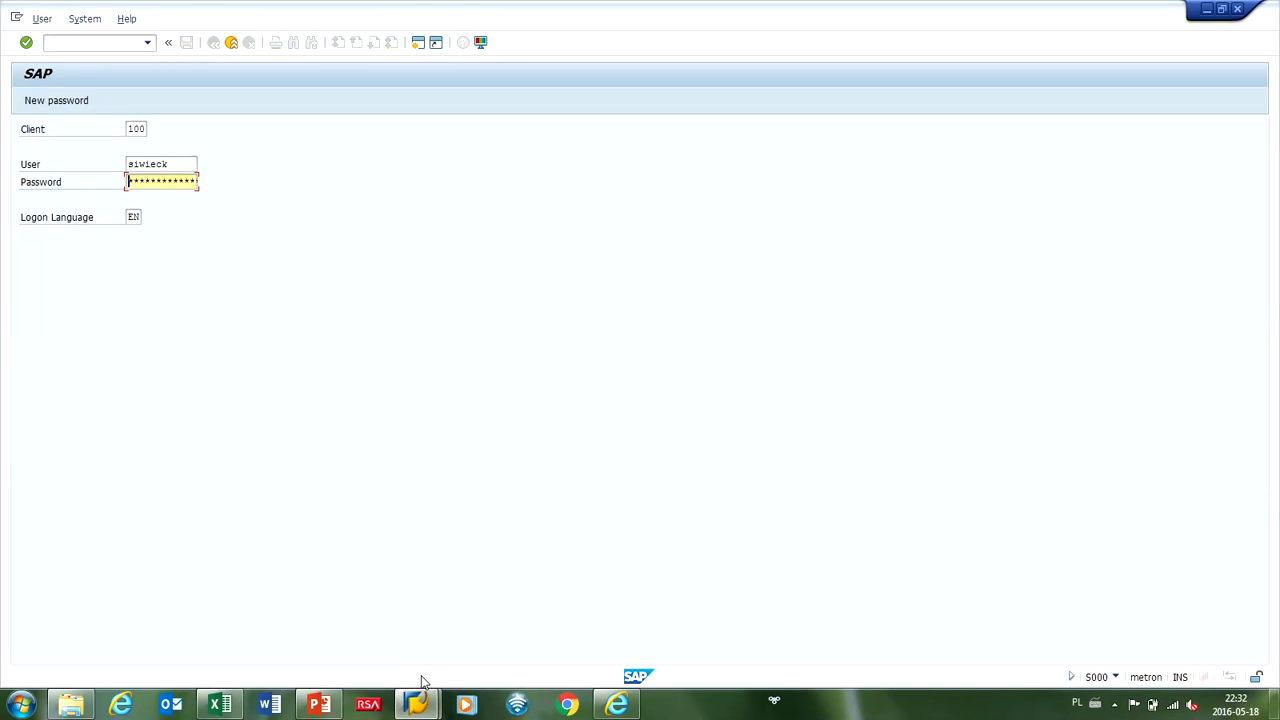
pyautogui.write('***')
pyautogui.press('Return')
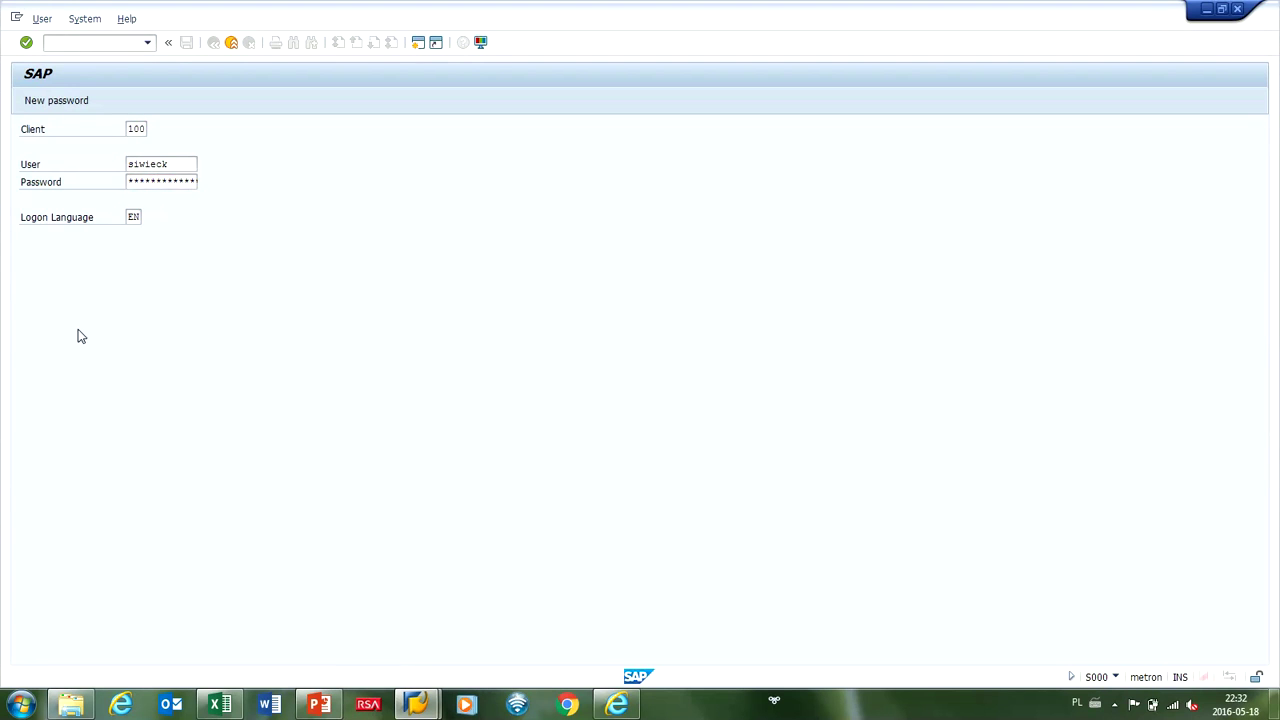
pyautogui.press('Return')
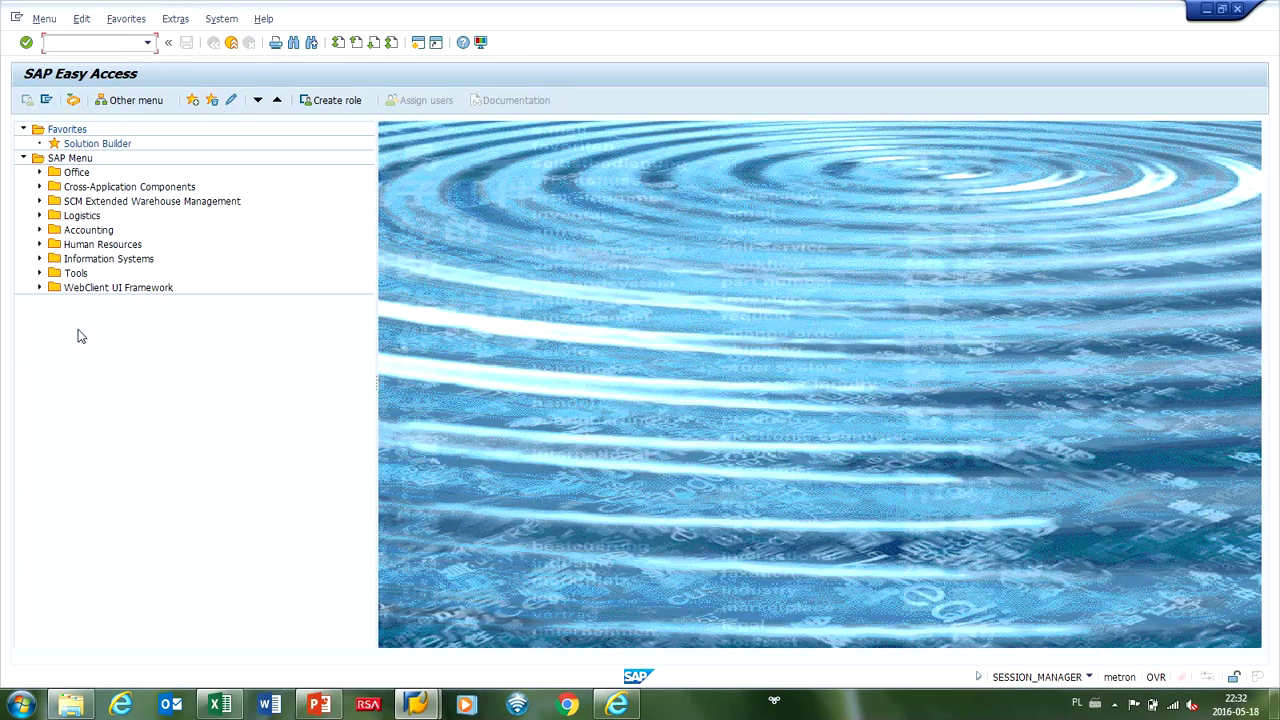
pyautogui.write('ct04')
pyautogui.press('Return')
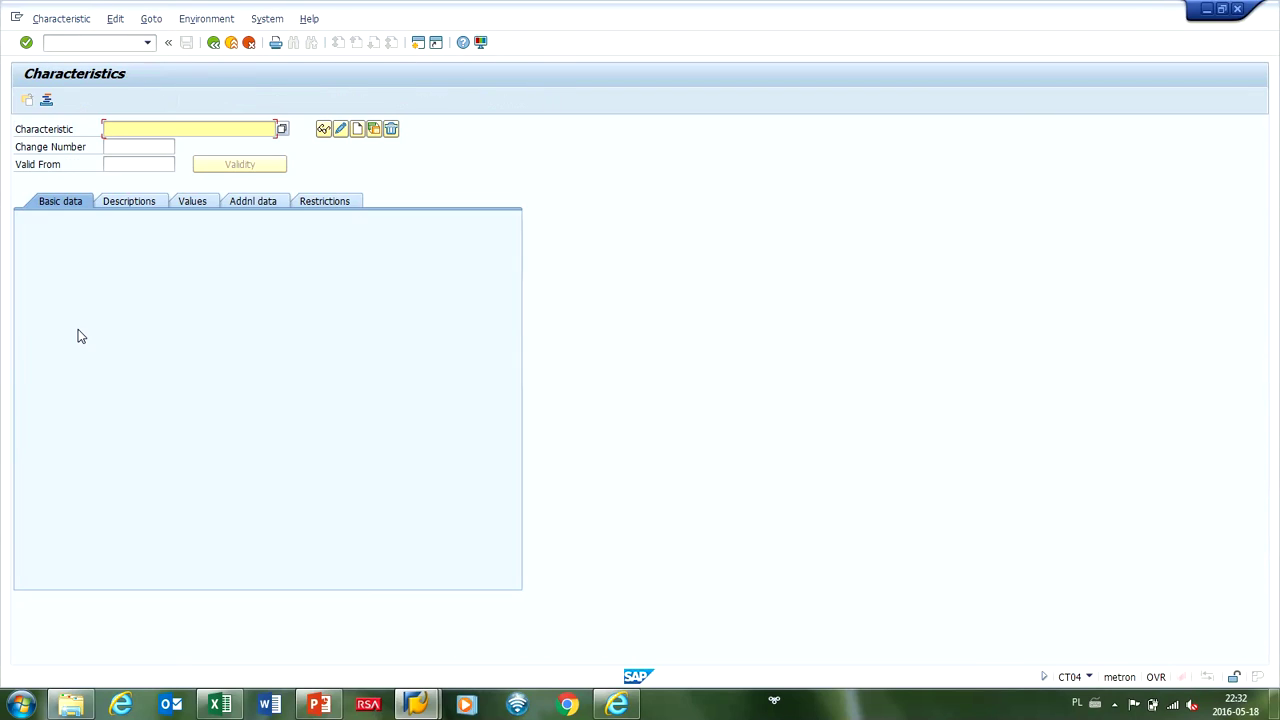
# Display ZCHAR0011's 16 allowed values from WARTOSC1, then return to the main menu with F3.
pyautogui.press('BackSpace')
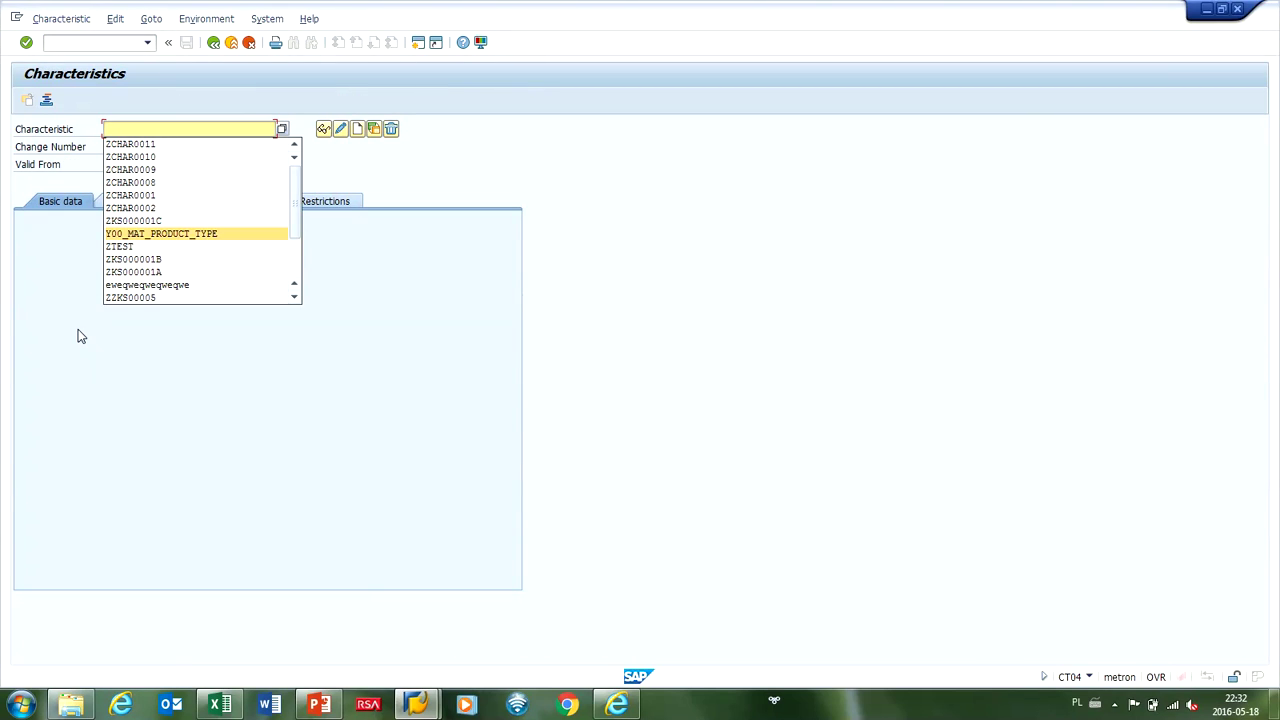
pyautogui.press('Return')
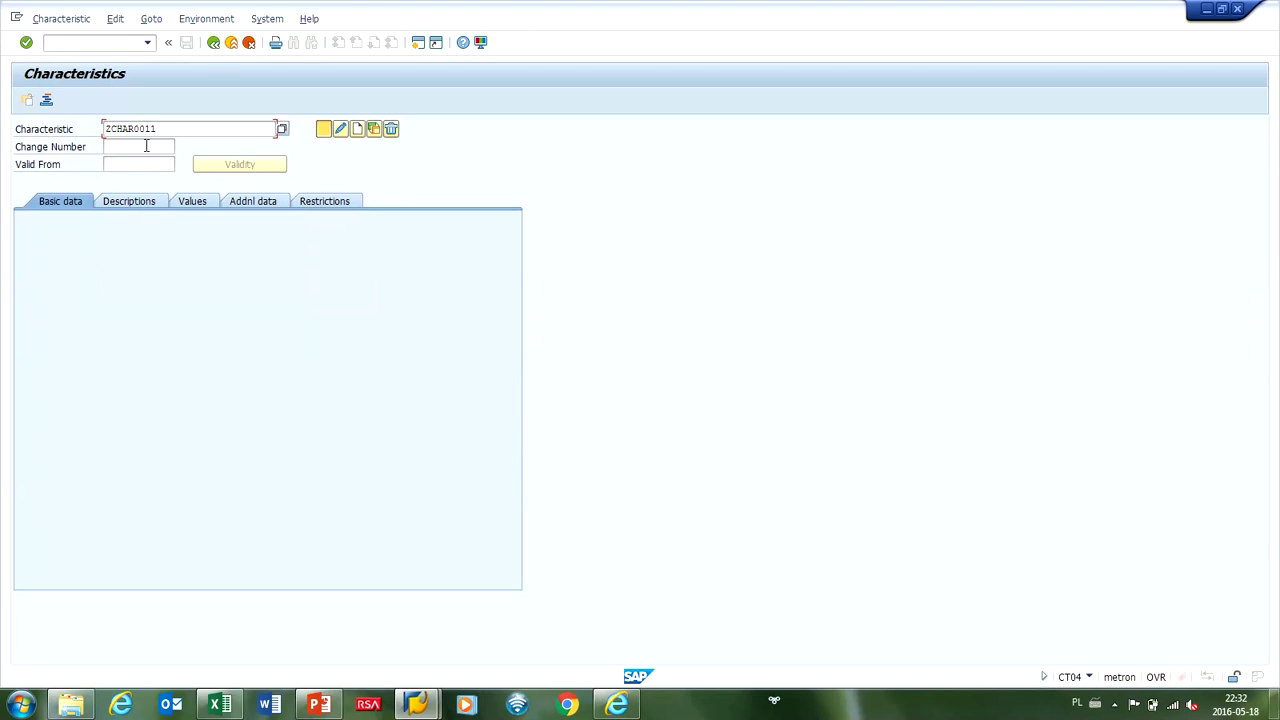
pyautogui.press('Return')
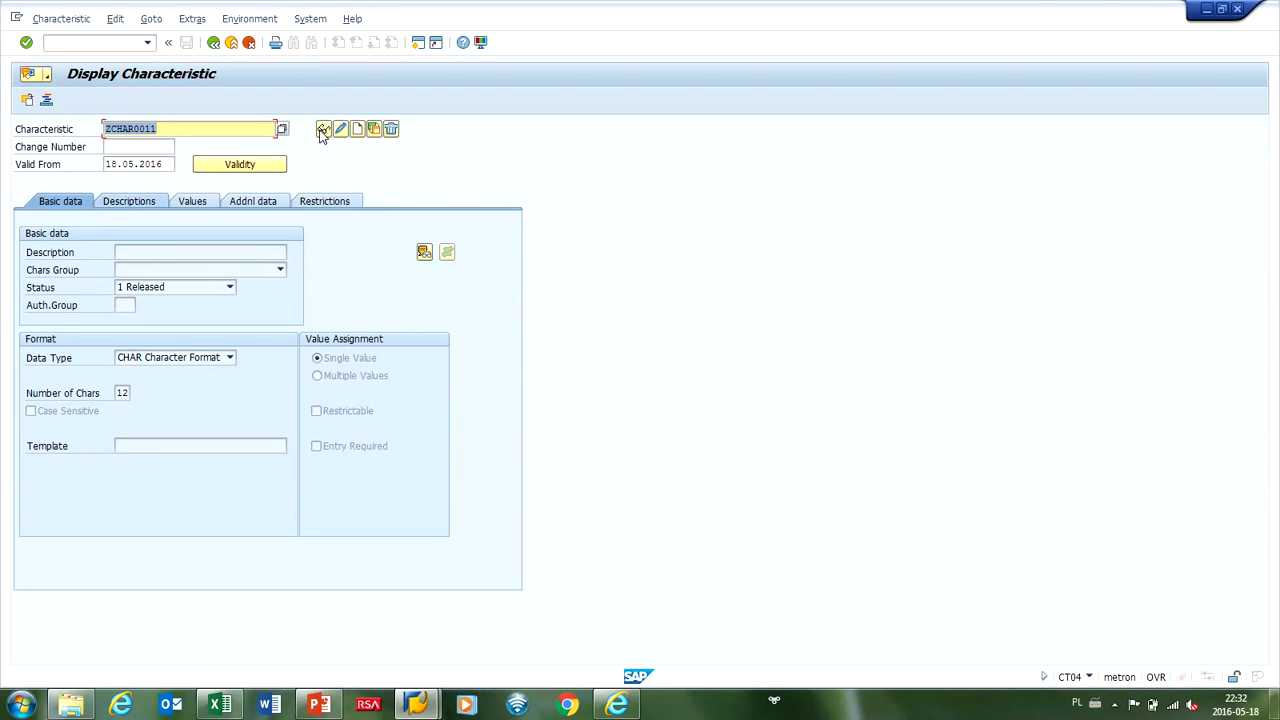
pyautogui.click(198, 199)
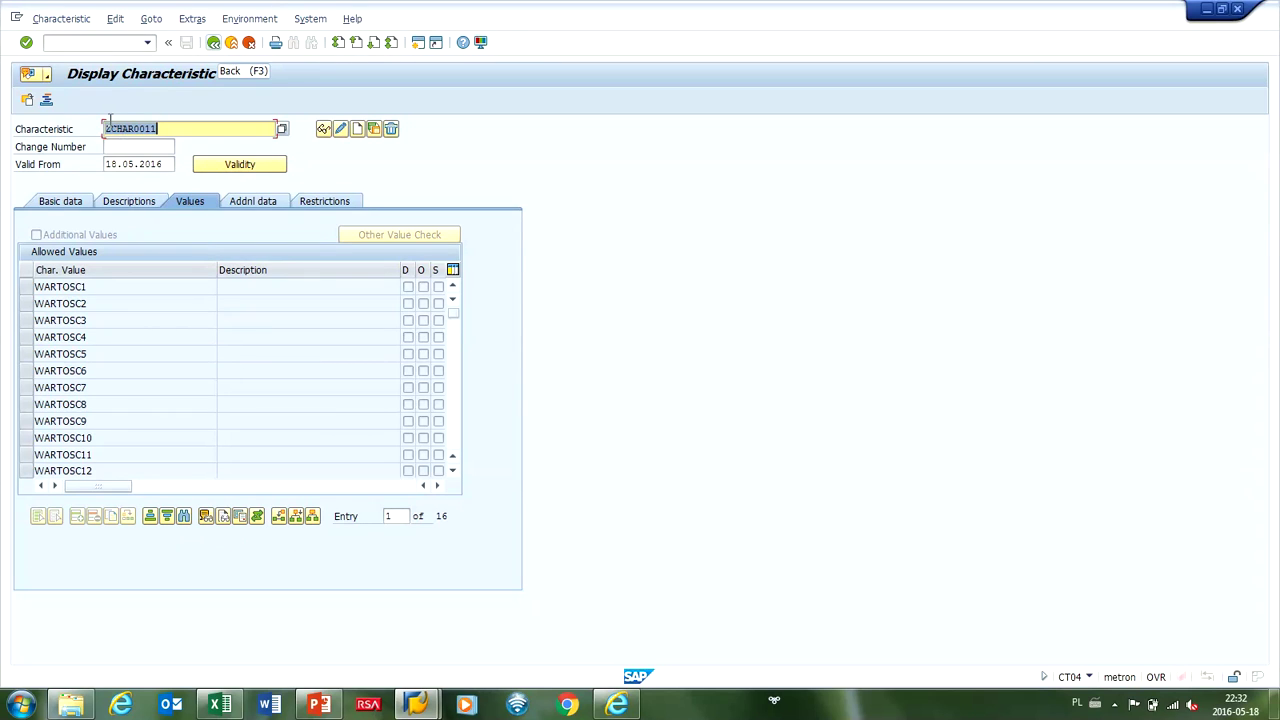
pyautogui.press('F3')
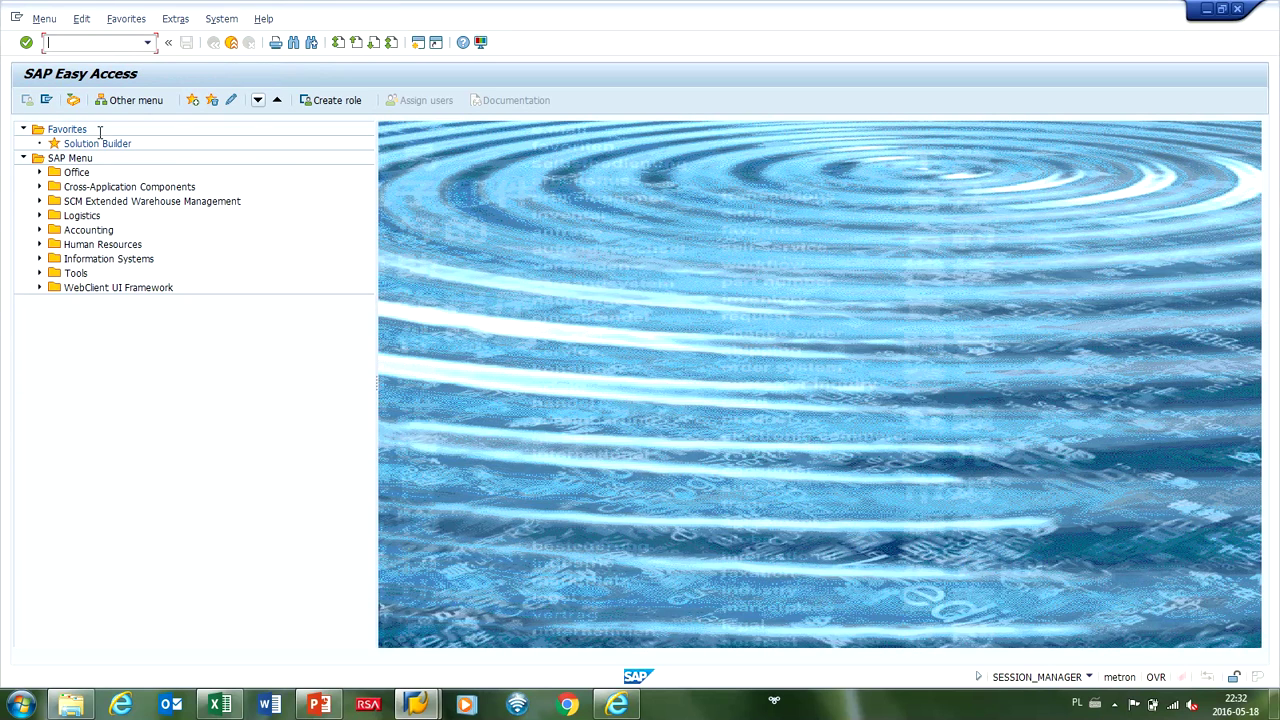
# Review the real-run OK messages for ZCHAR0010 and ZCHAR0011, then switch to PowerPoint.
pyautogui.hotkey('alt', 'Tab')
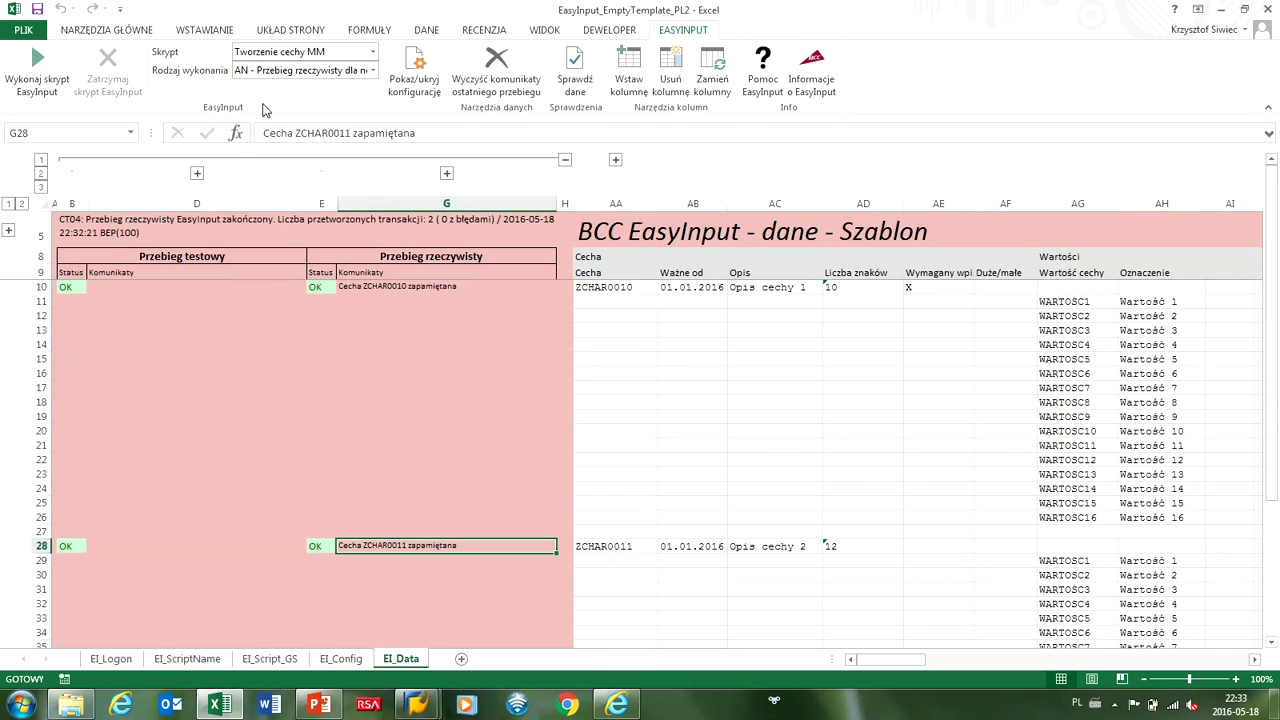
pyautogui.hotkey('alt', 'Tab')
pyautogui.hotkey('alt', 'Tab')
pyautogui.hotkey('alt', 'Tab')
pyautogui.hotkey('alt', 'Tab')
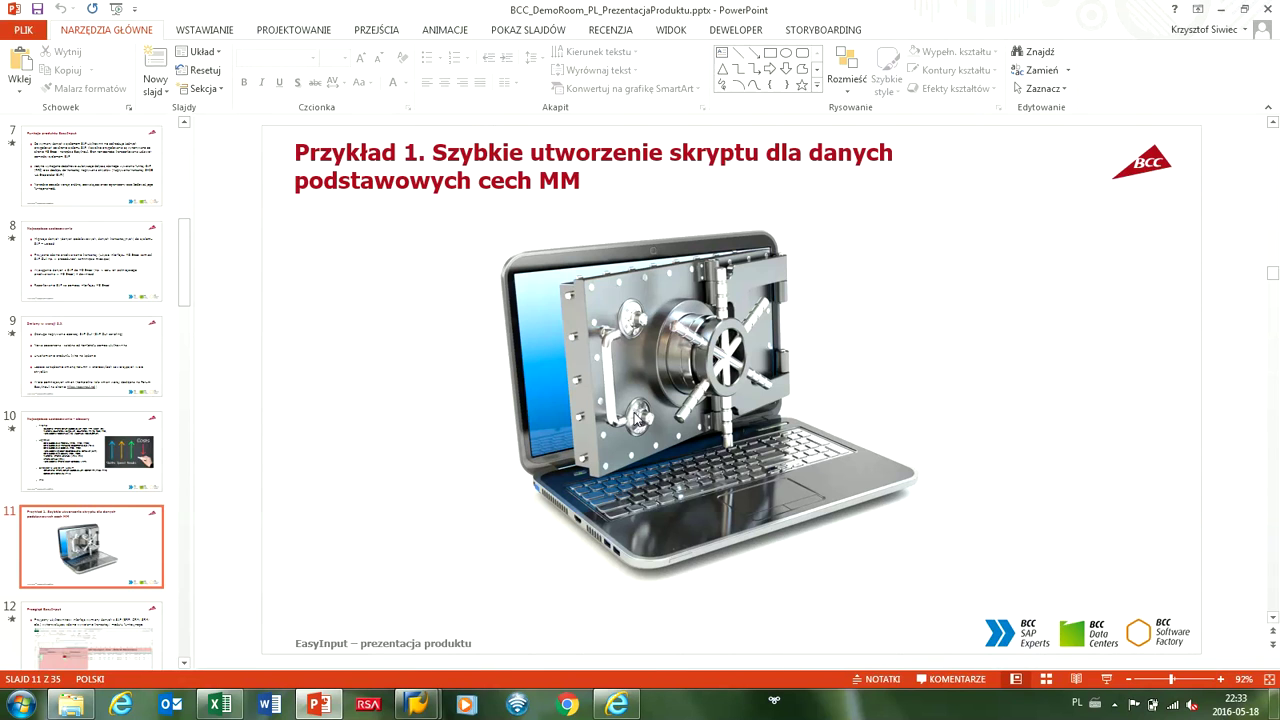
# Start the slide show at slide 11 and advance past Przykład 1 to the Przegląd EasyInput slides.
pyautogui.click(1100, 679)
pyautogui.click(1054, 620)
pyautogui.click(1100, 670)
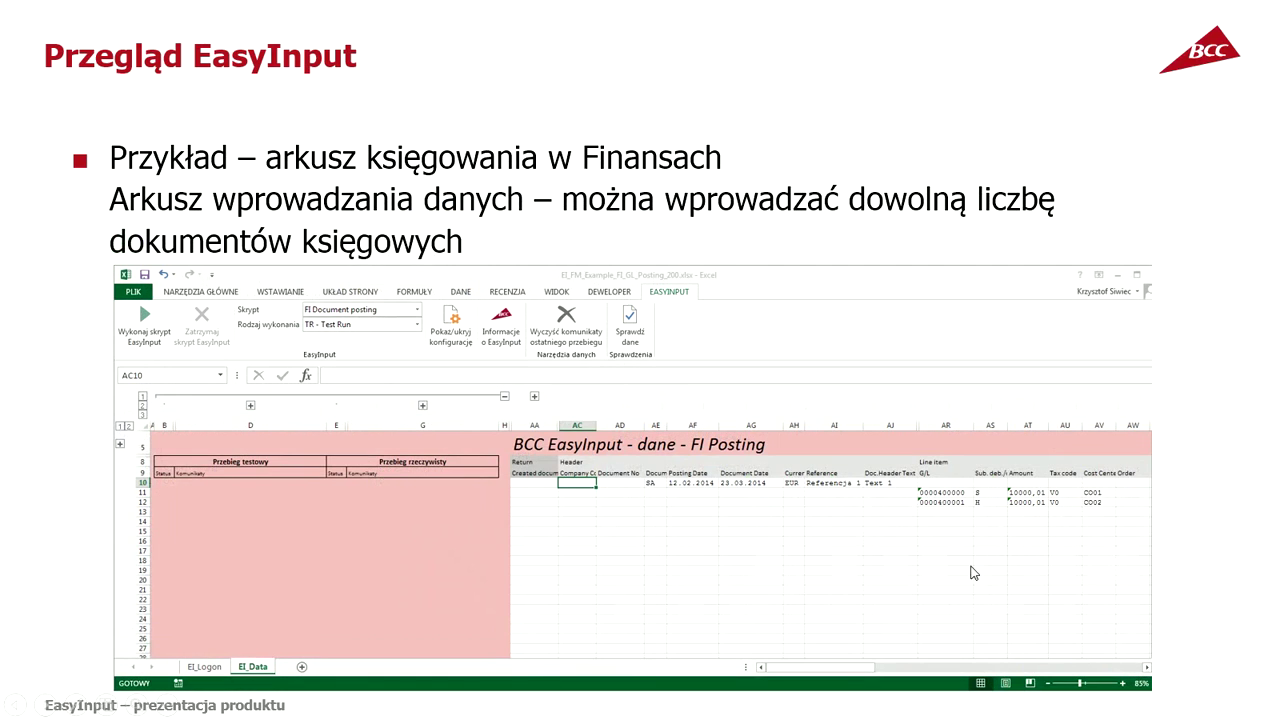
pyautogui.click(745, 421)
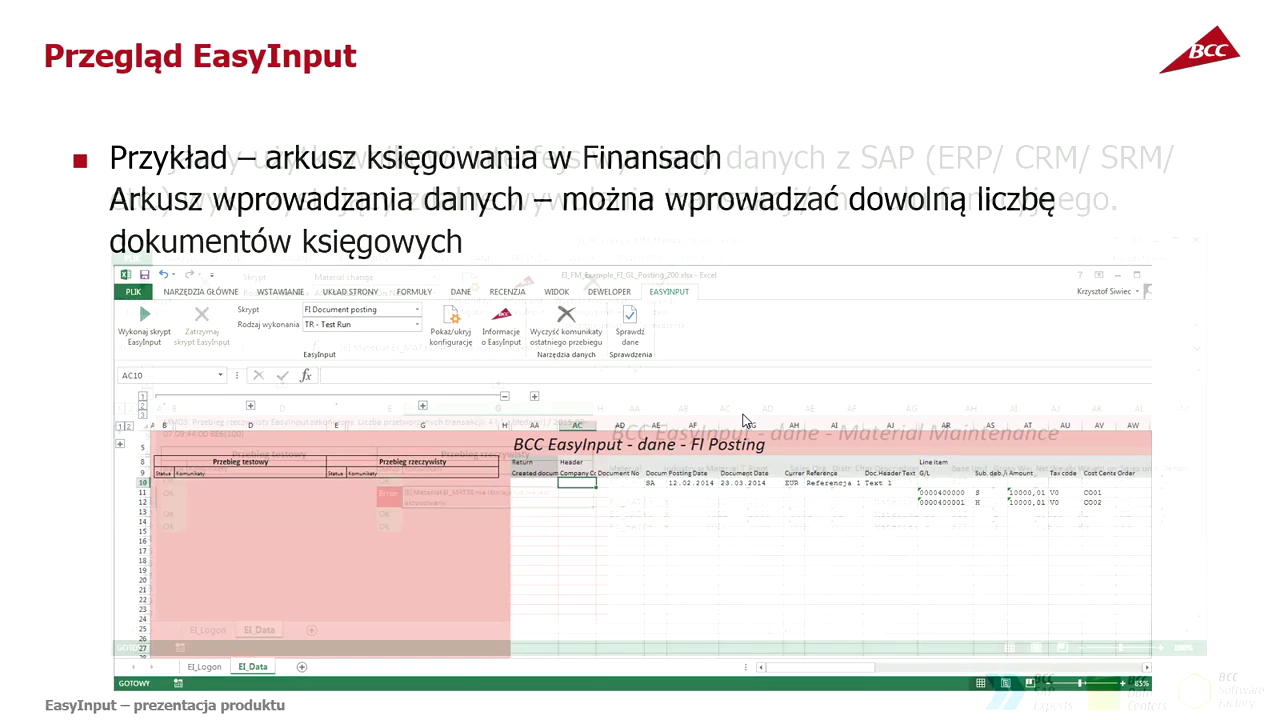
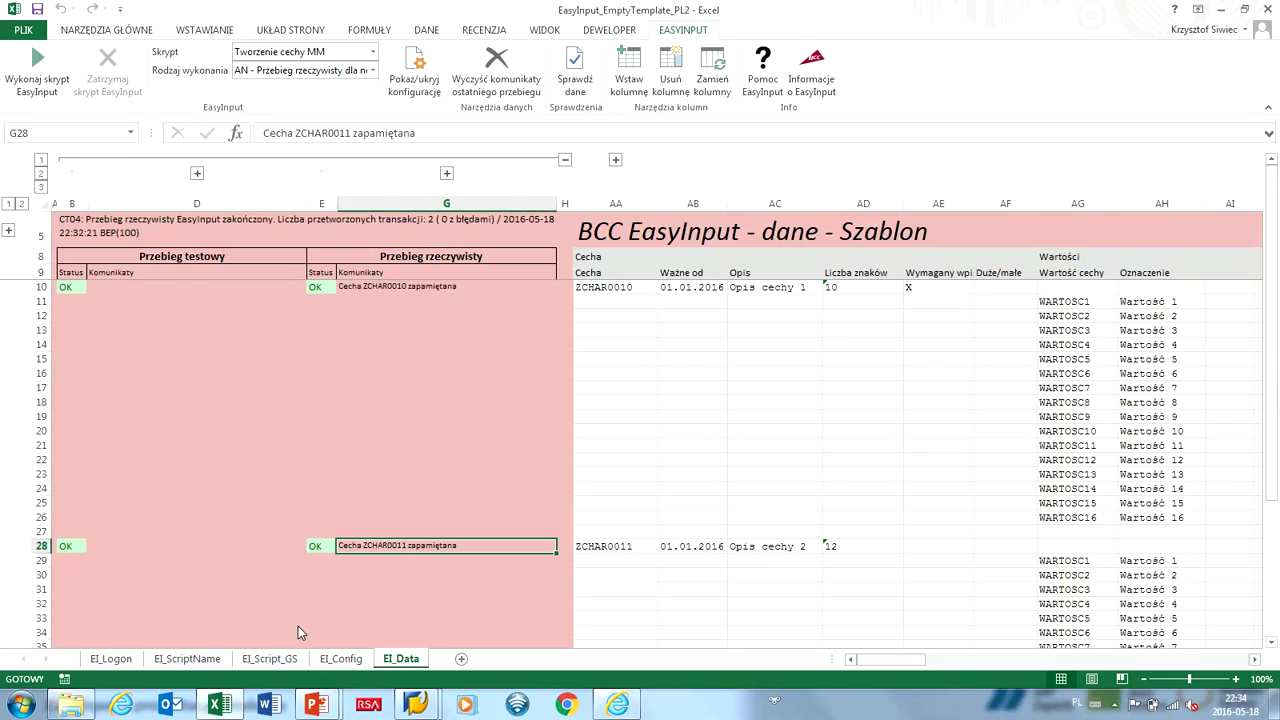
# Open the File information page of the finished EasyInput workbook.
pyautogui.click(37, 70)
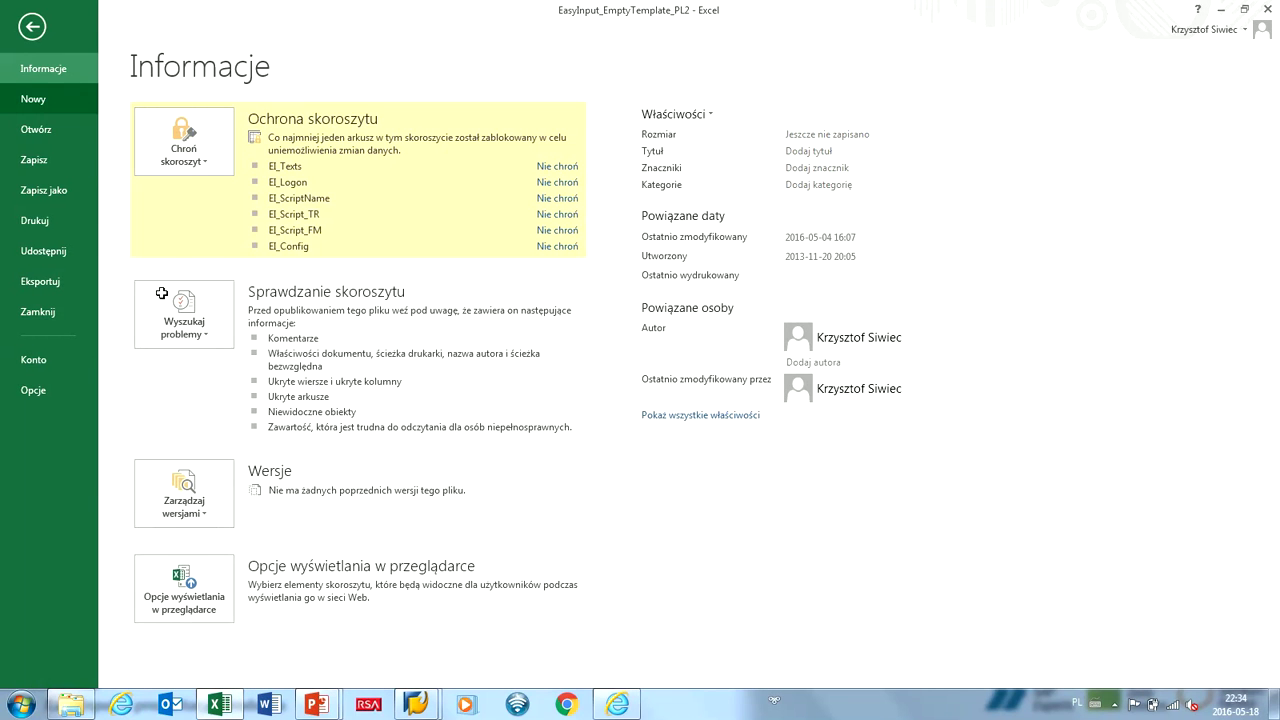
# Close the workbook and fill EI_Logon with the SAP user ID, BEP, bep.bcc.com.pl, 22, 910.
pyautogui.click(38, 40)
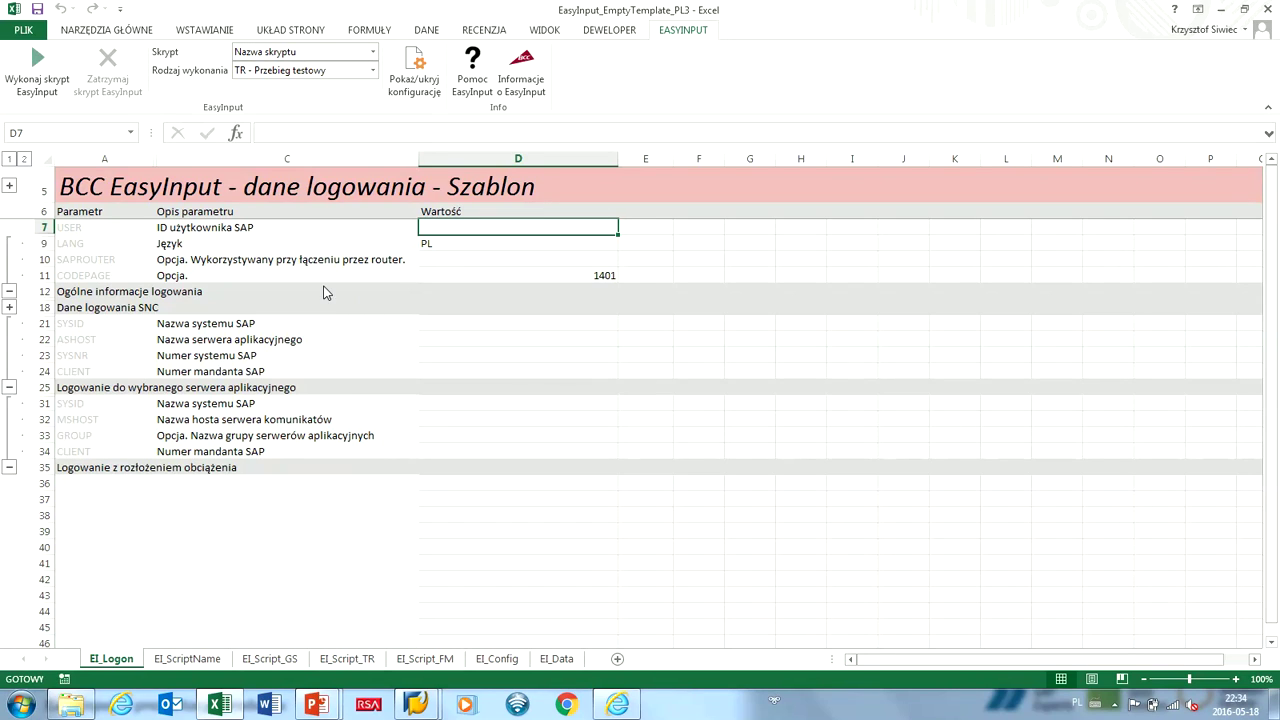
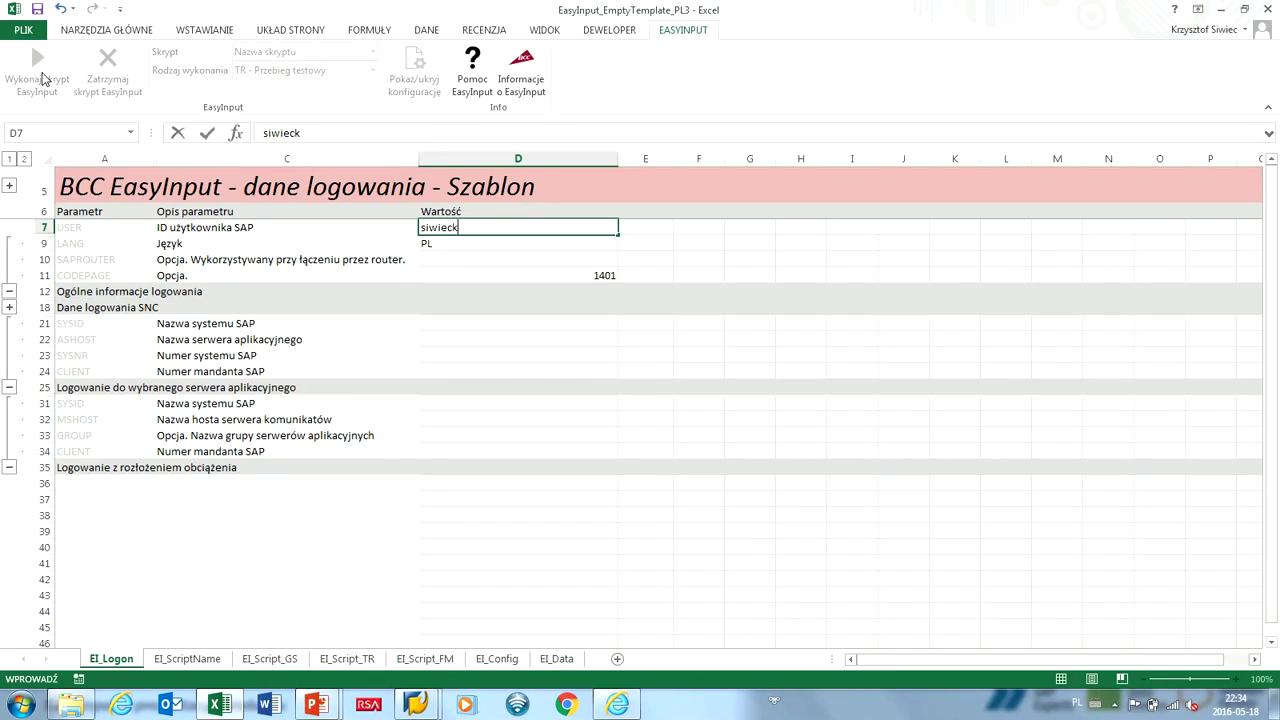
pyautogui.press('Return')
pyautogui.write('BEP')
pyautogui.press('Return')
pyautogui.write('bep.bcc.com.pl')
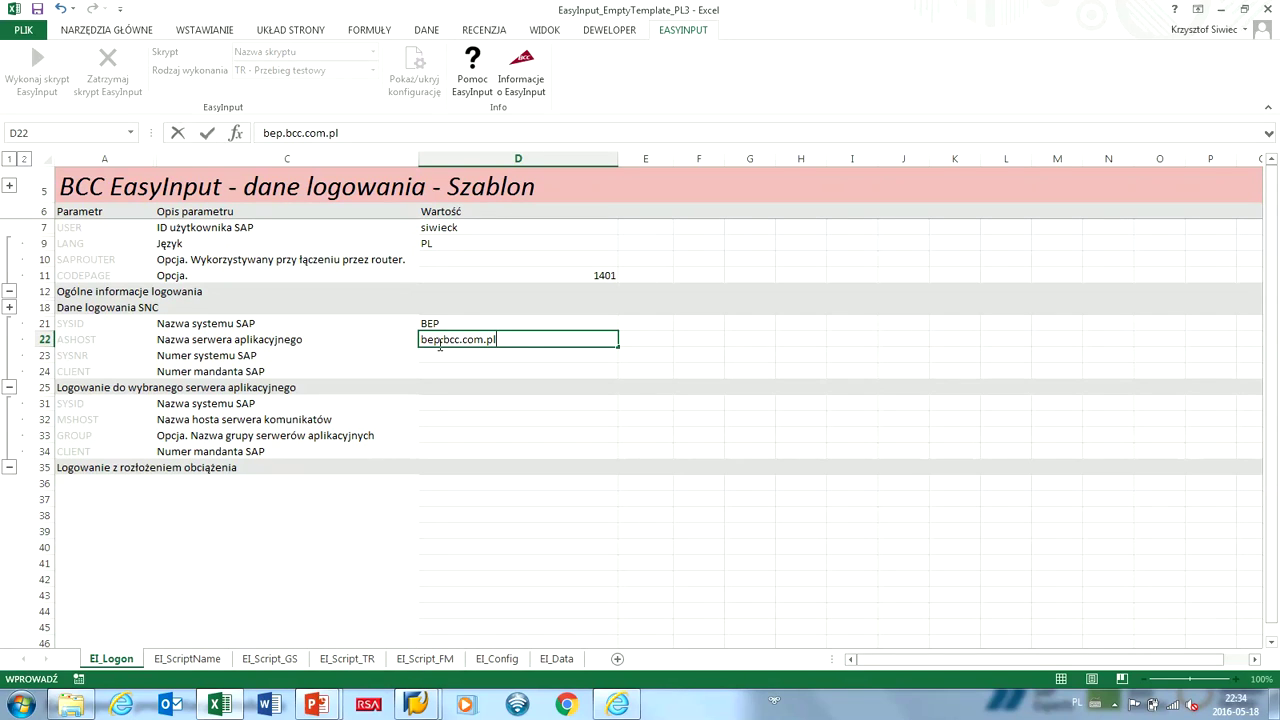
pyautogui.press('Return')
pyautogui.write('22')
pyautogui.press('Return')
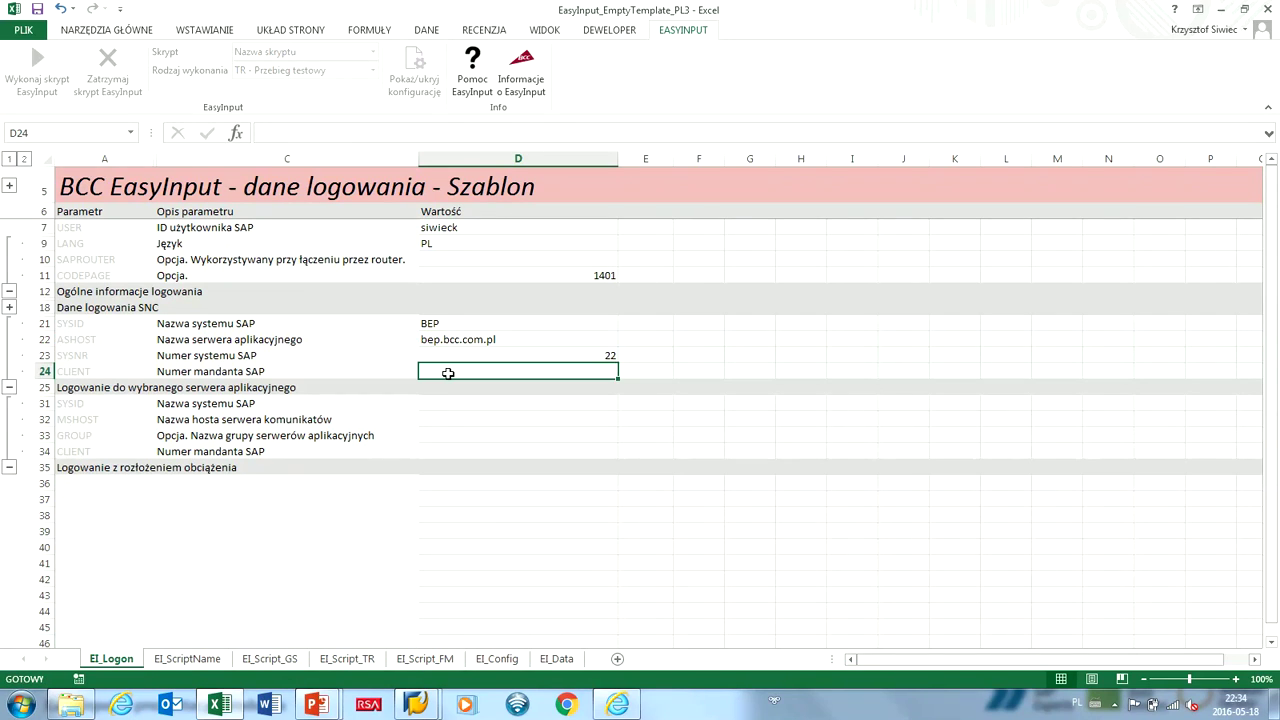
pyautogui.write('910')
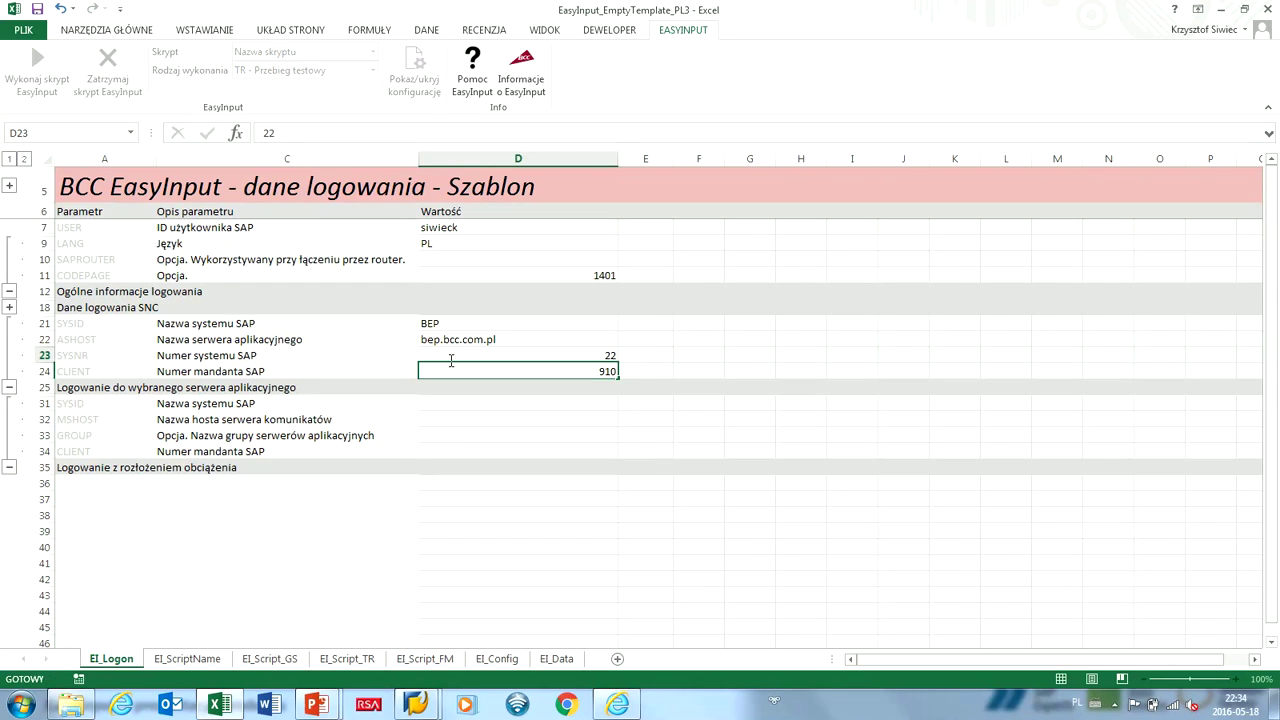
pyautogui.hotkey('ctrl', 'Return')
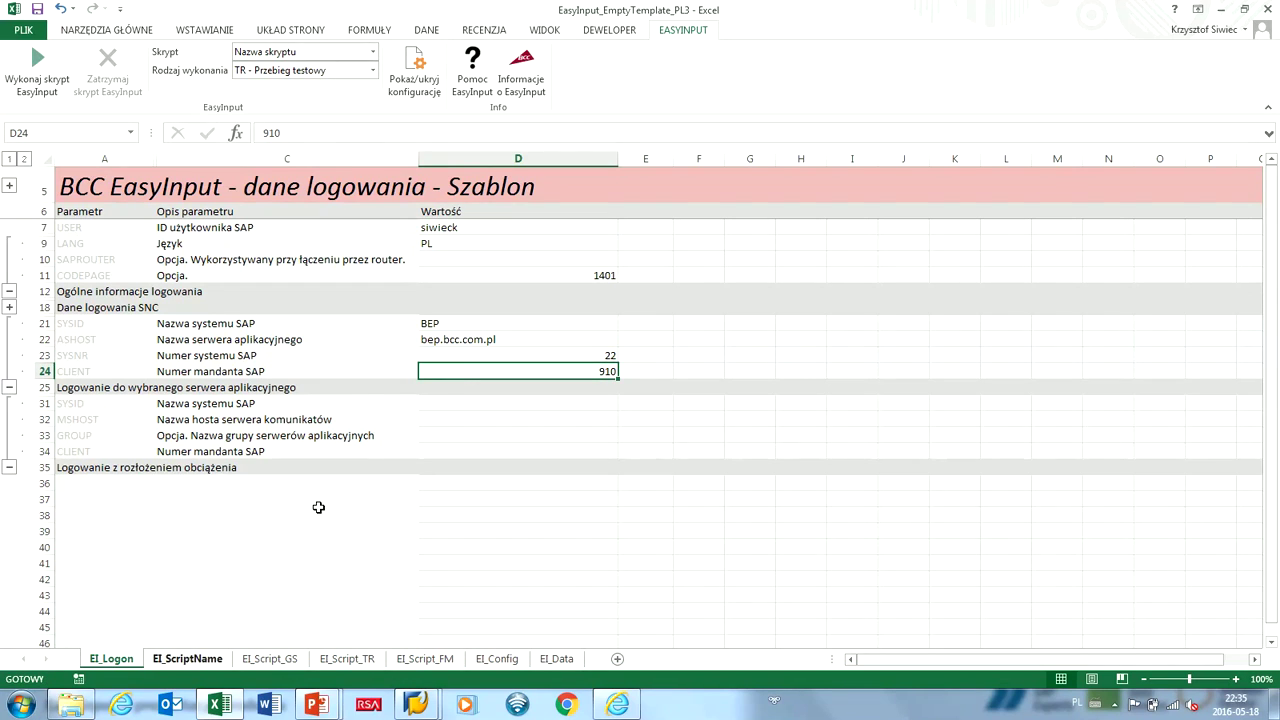
# On EI_ScriptName, enter the script description 'Płatność dodatkowa' in A7.
pyautogui.click(208, 664)
pyautogui.press('F2')
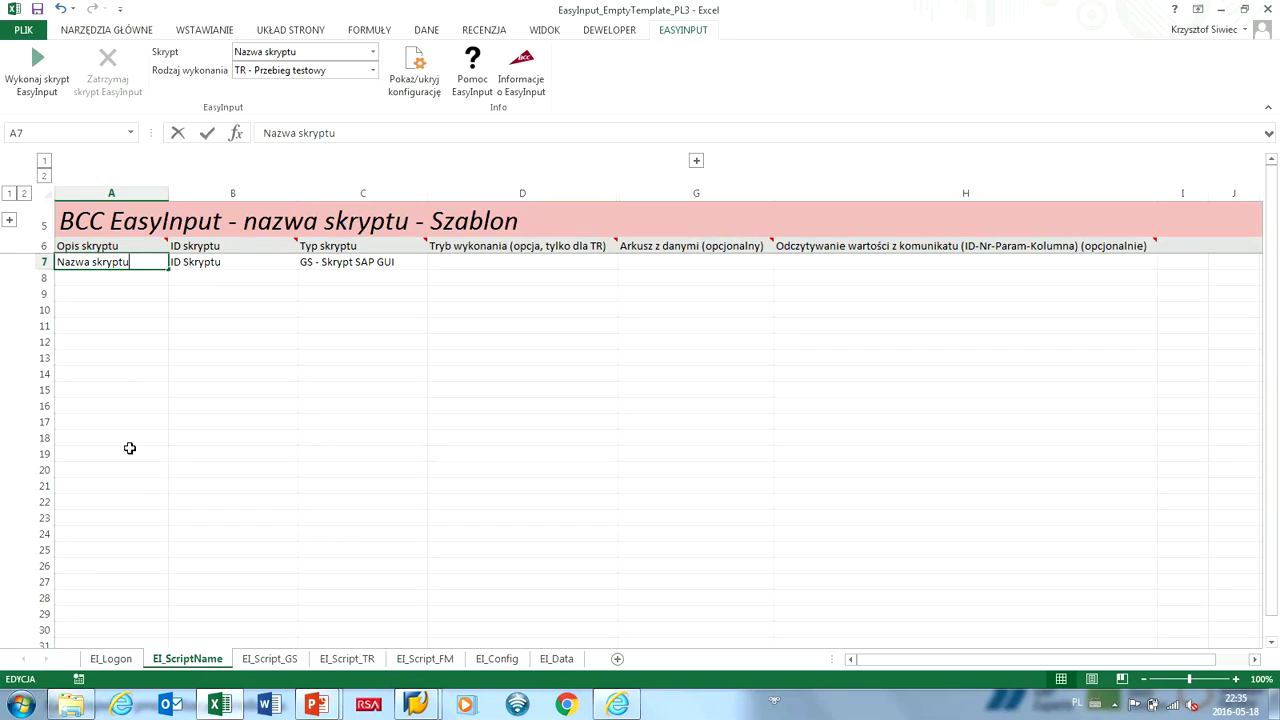
pyautogui.hotkey('shift', 'Home')
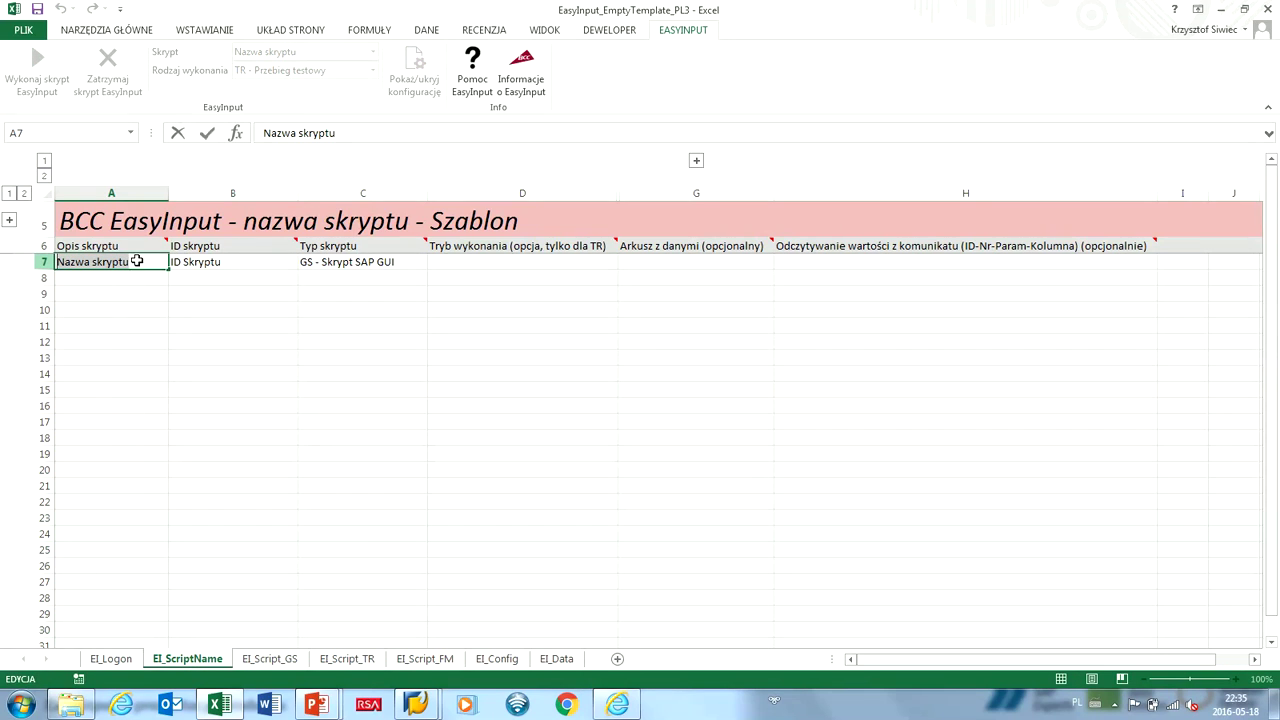
pyautogui.write('Płatnoś')
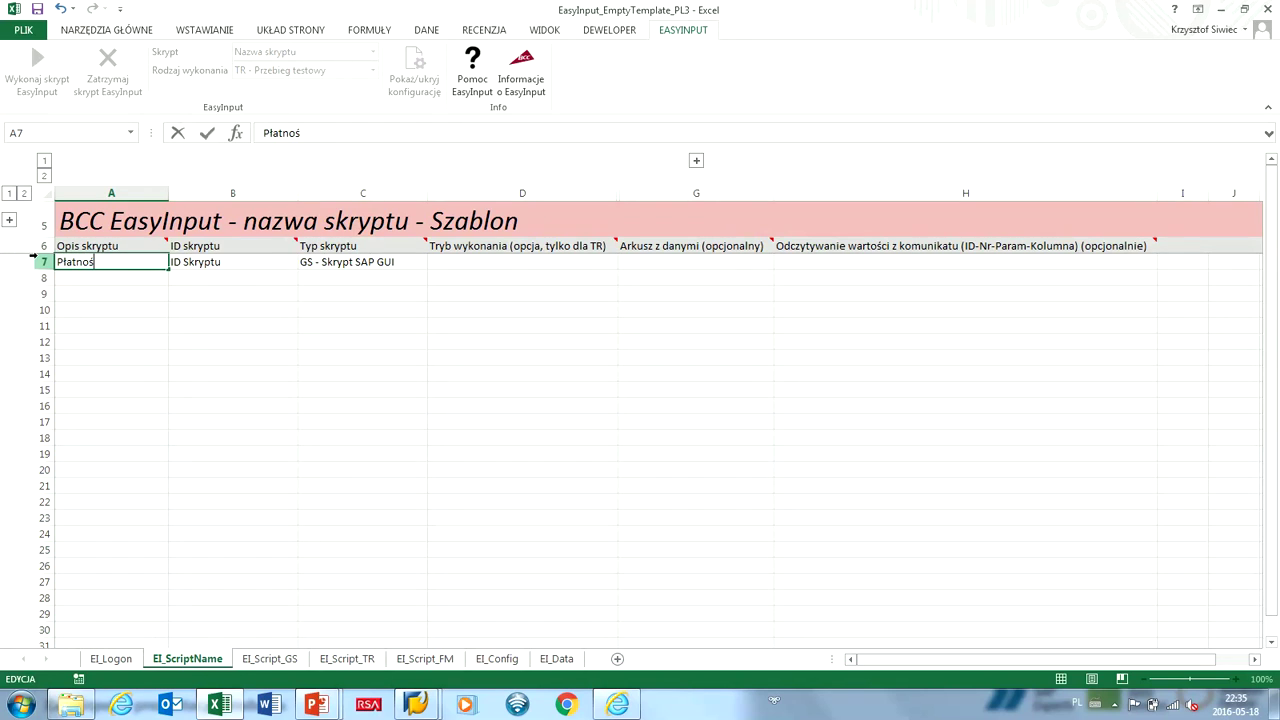
pyautogui.write('c dodatkowa')
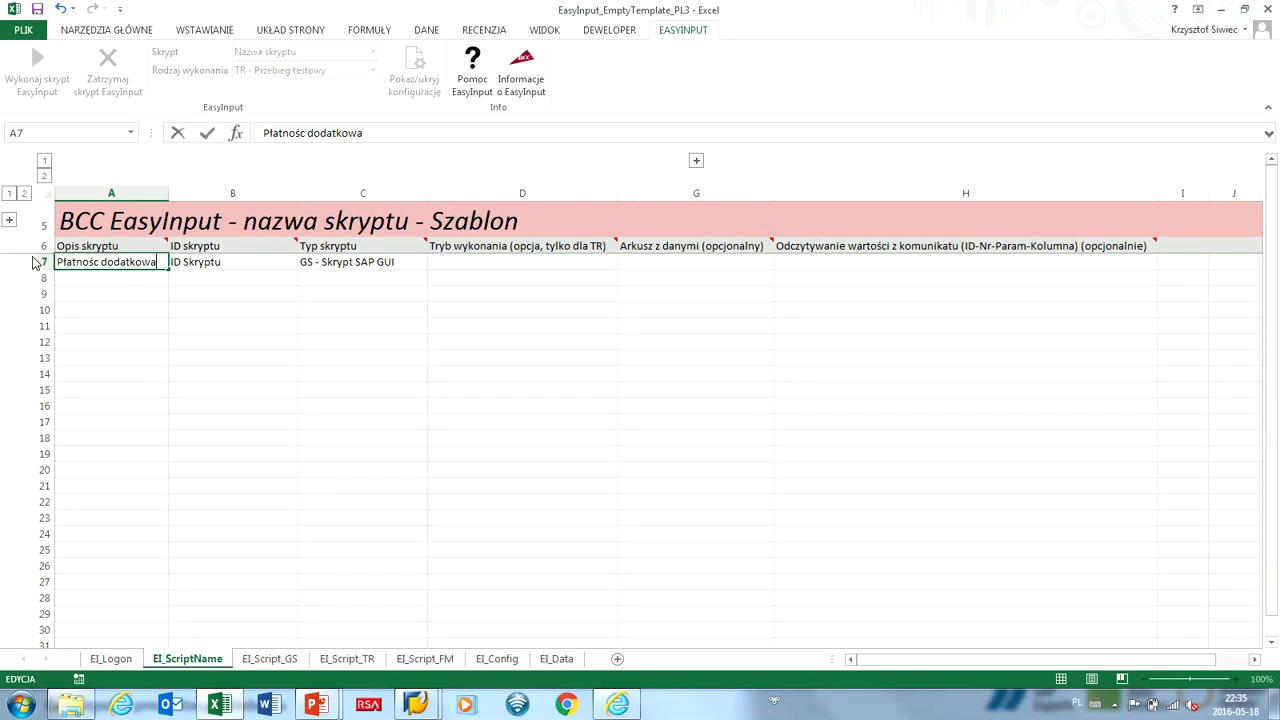
pyautogui.click(172, 268)
# Set script ID IT267 in B7 and script type 'TR - Skrypt transakcyjny' in C7.
pyautogui.doubleClick(224, 267)
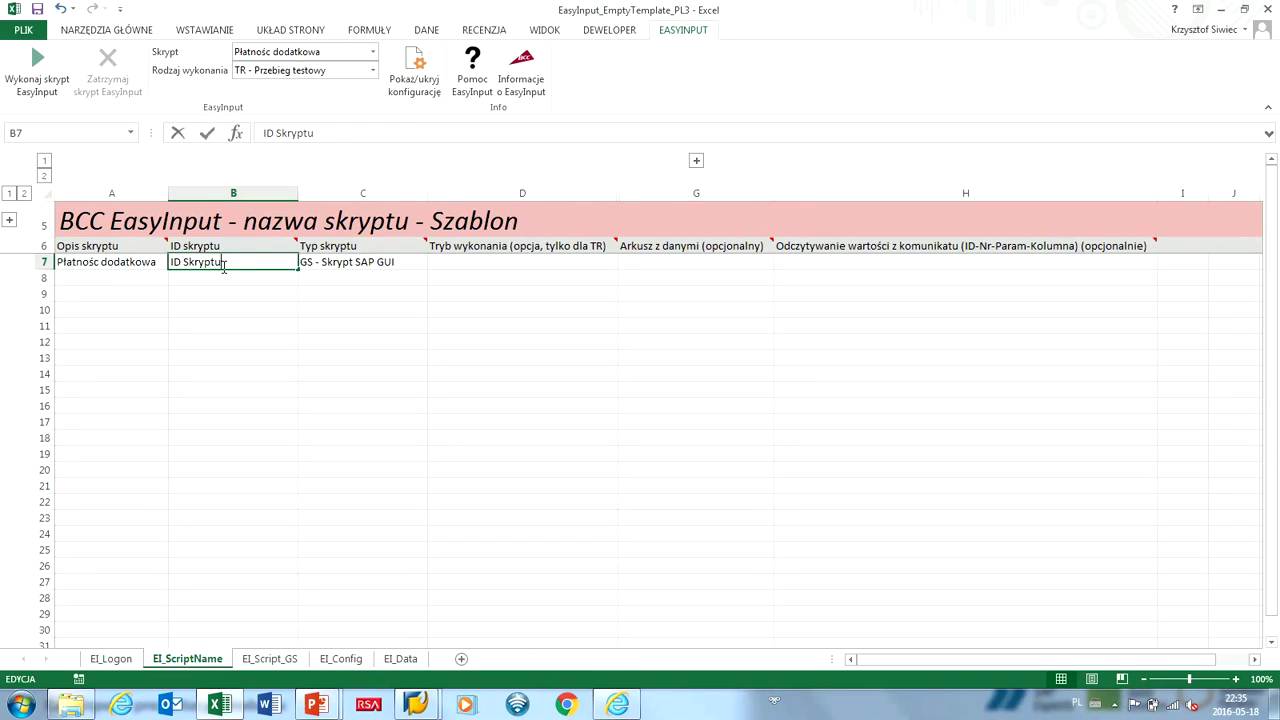
pyautogui.hotkey('shift', 'Home')
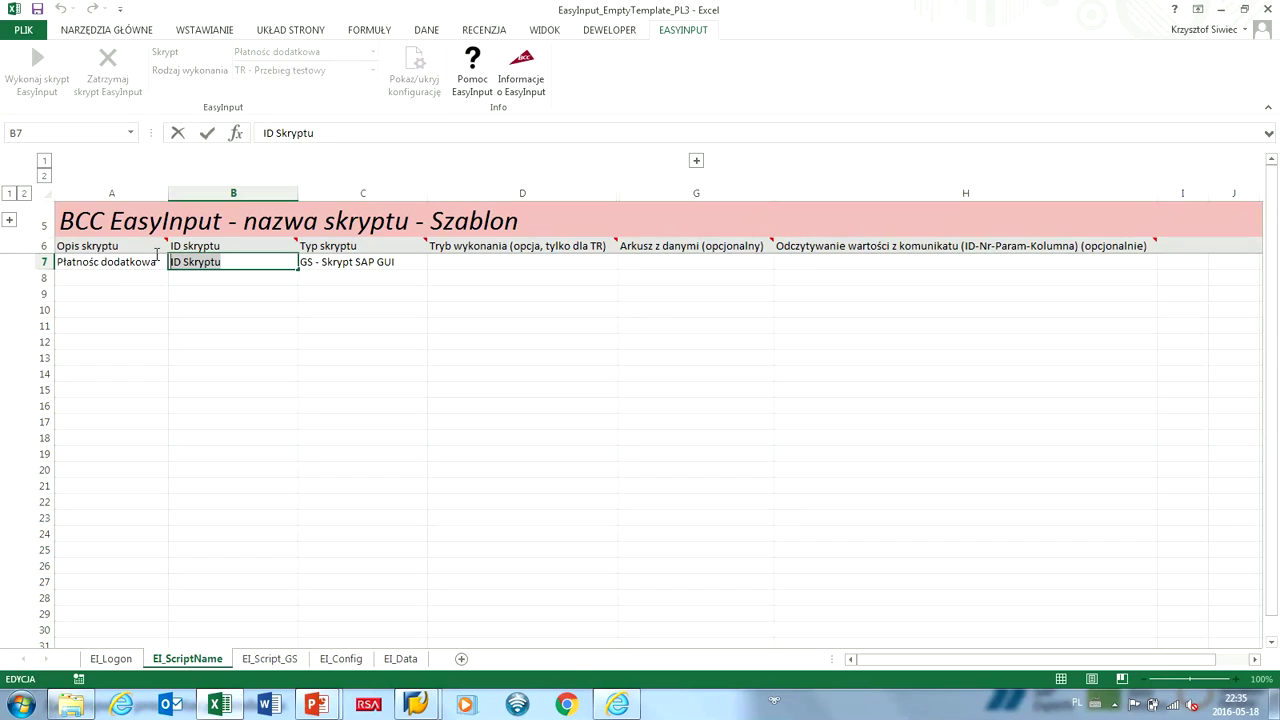
pyautogui.write('IT267')
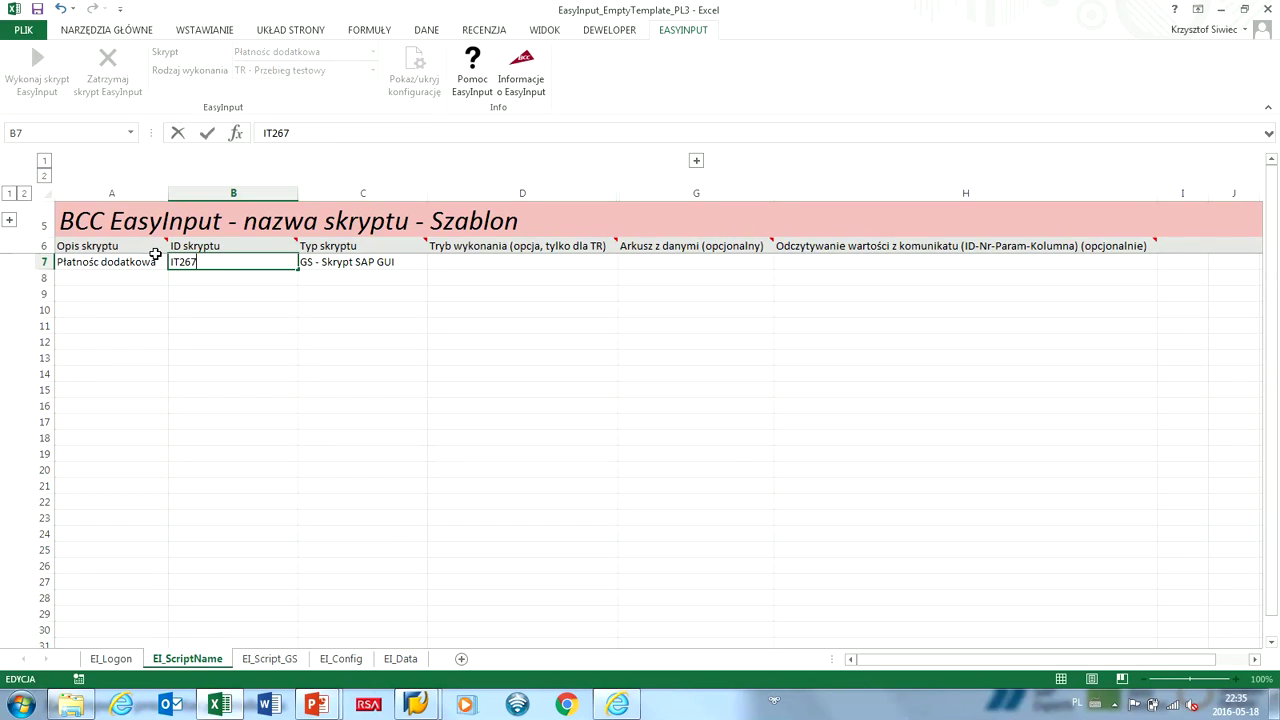
pyautogui.press('Tab')
pyautogui.hotkey('alt', 'Down')
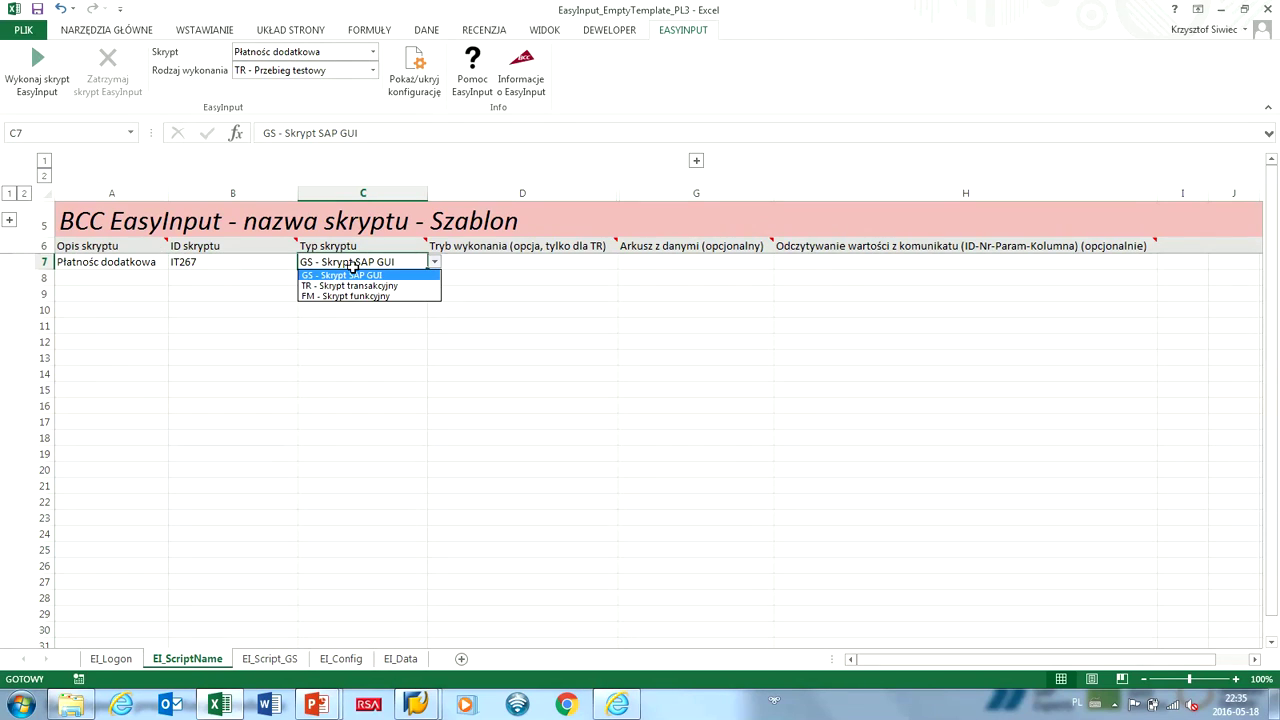
pyautogui.click(357, 285)
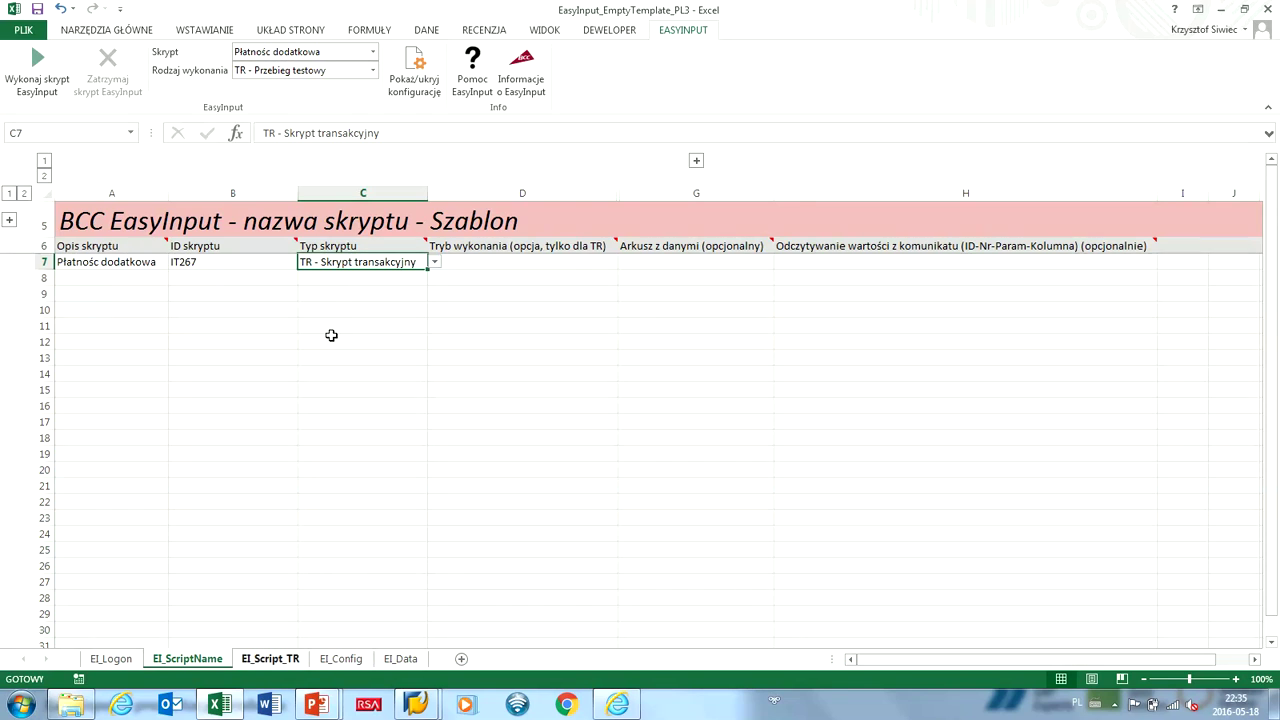
pyautogui.click(288, 662)
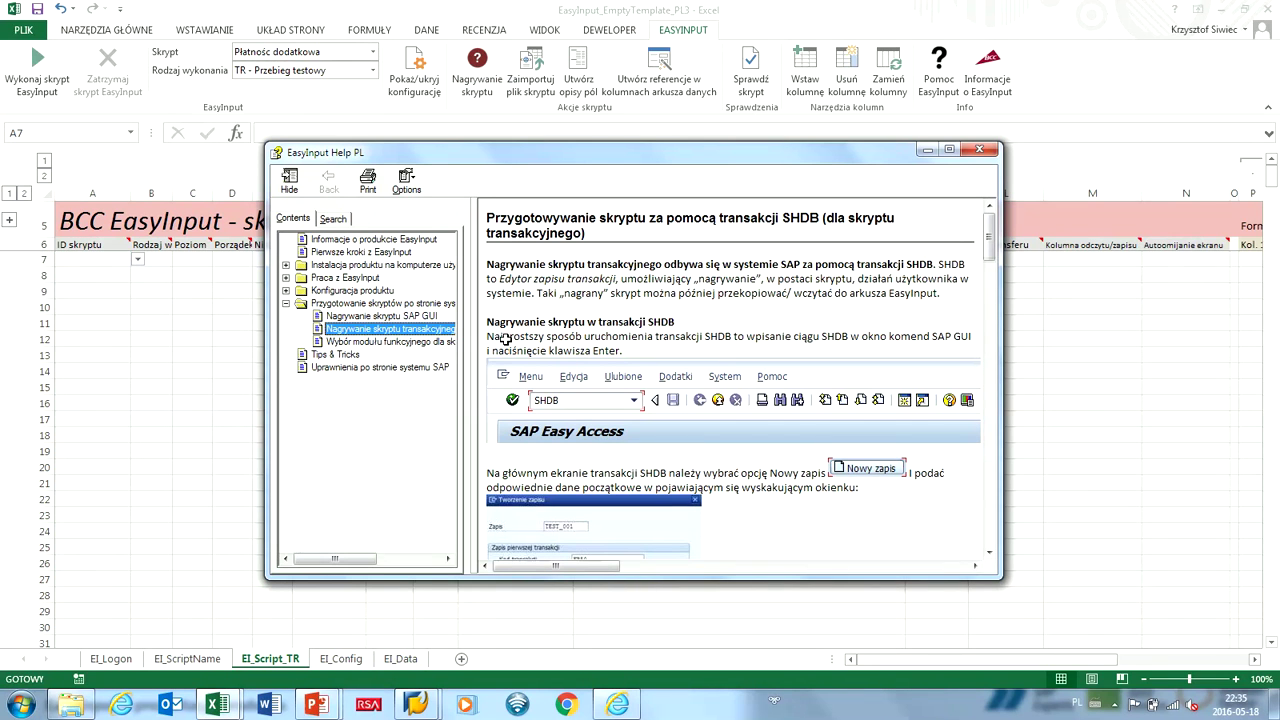
# Maximize the SHDB recording help topic and select its introductory paragraphs.
pyautogui.press('super+Up')
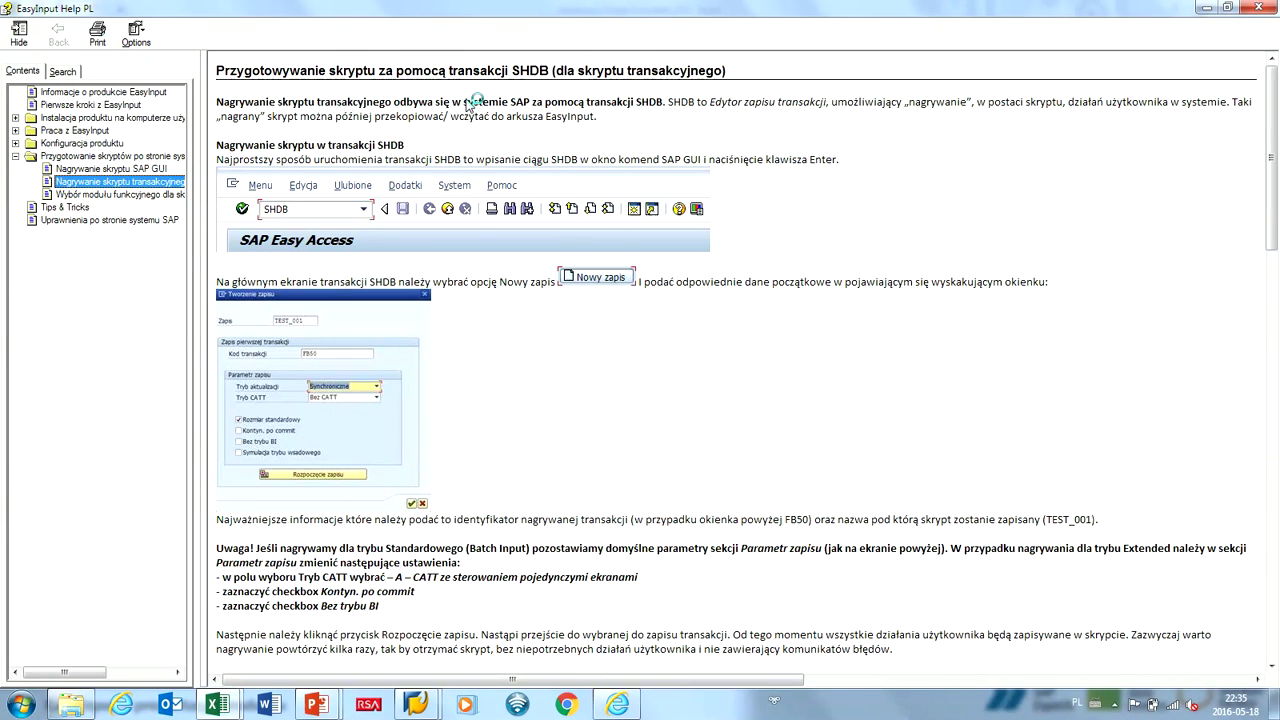
pyautogui.click(474, 173)
pyautogui.moveTo(474, 173); pyautogui.dragTo(914, 282)
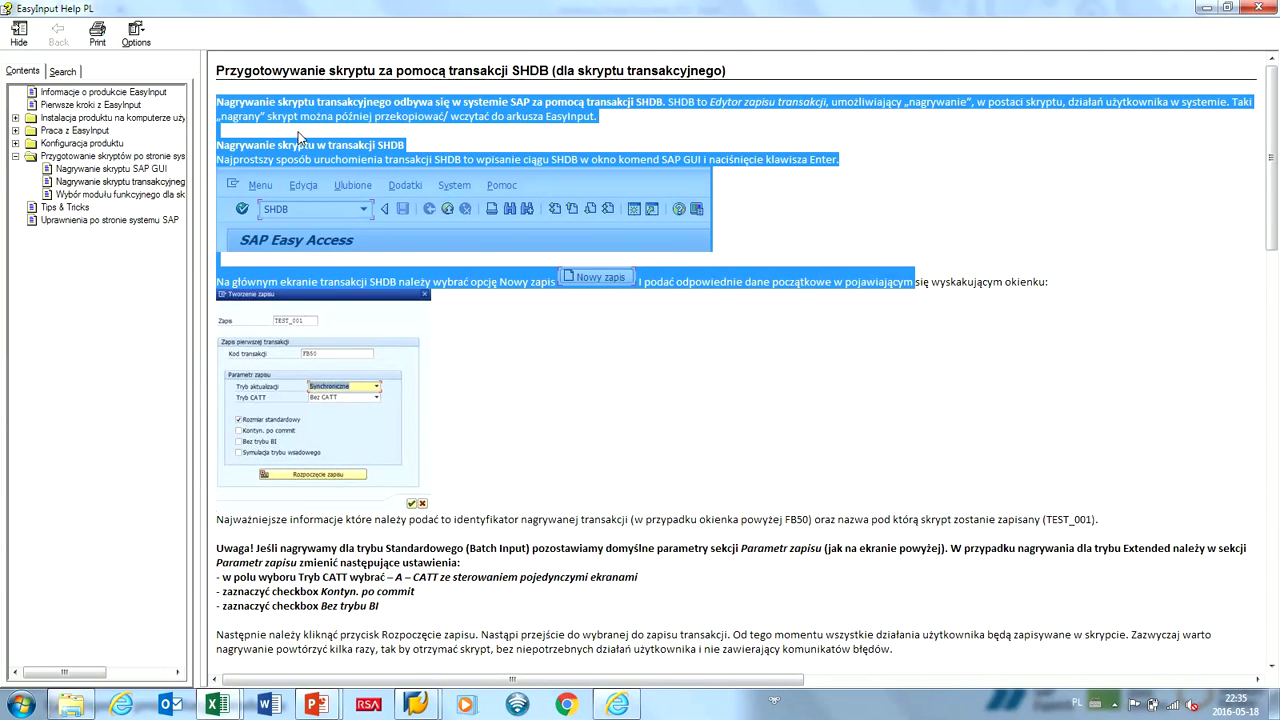
pyautogui.scroll(-15, 254, 104)
pyautogui.scroll(-5, 254, 104)
pyautogui.scroll(20, 254, 104)
pyautogui.scroll(3, 408, 134)
# Bring up the SAP window and log off the current session.
pyautogui.hotkey('alt', 'Tab')
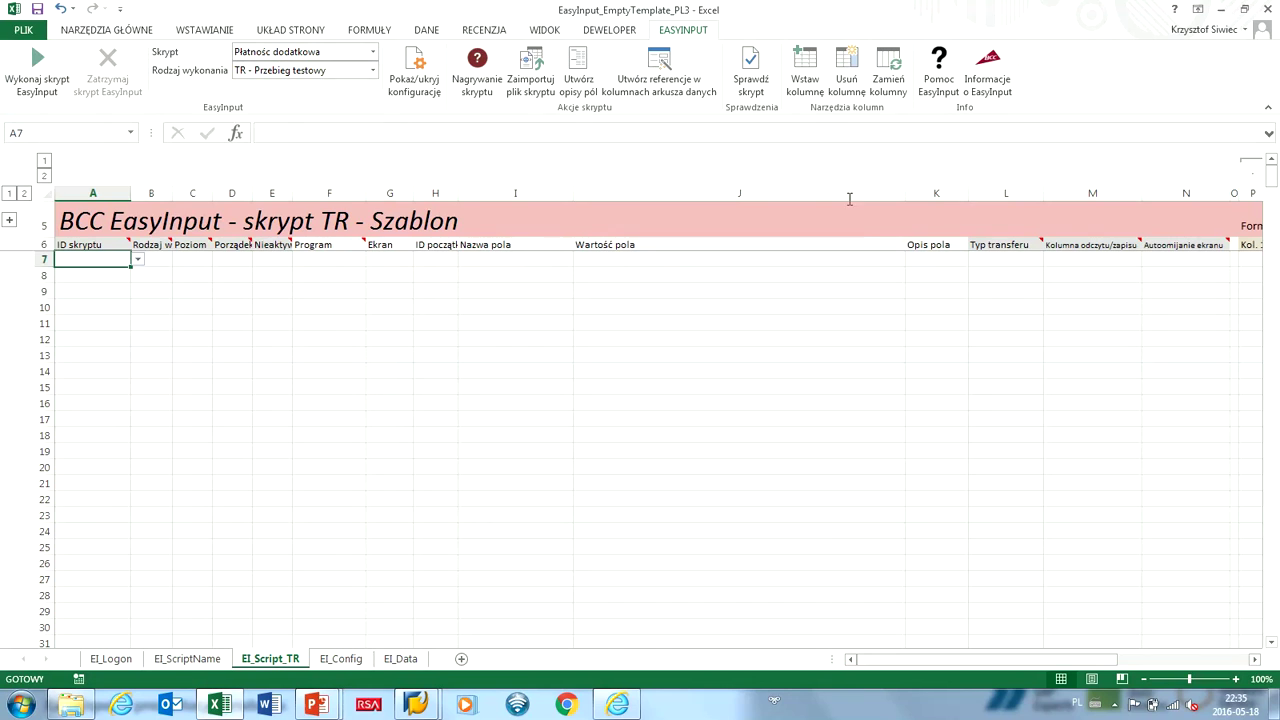
pyautogui.press('super+8')
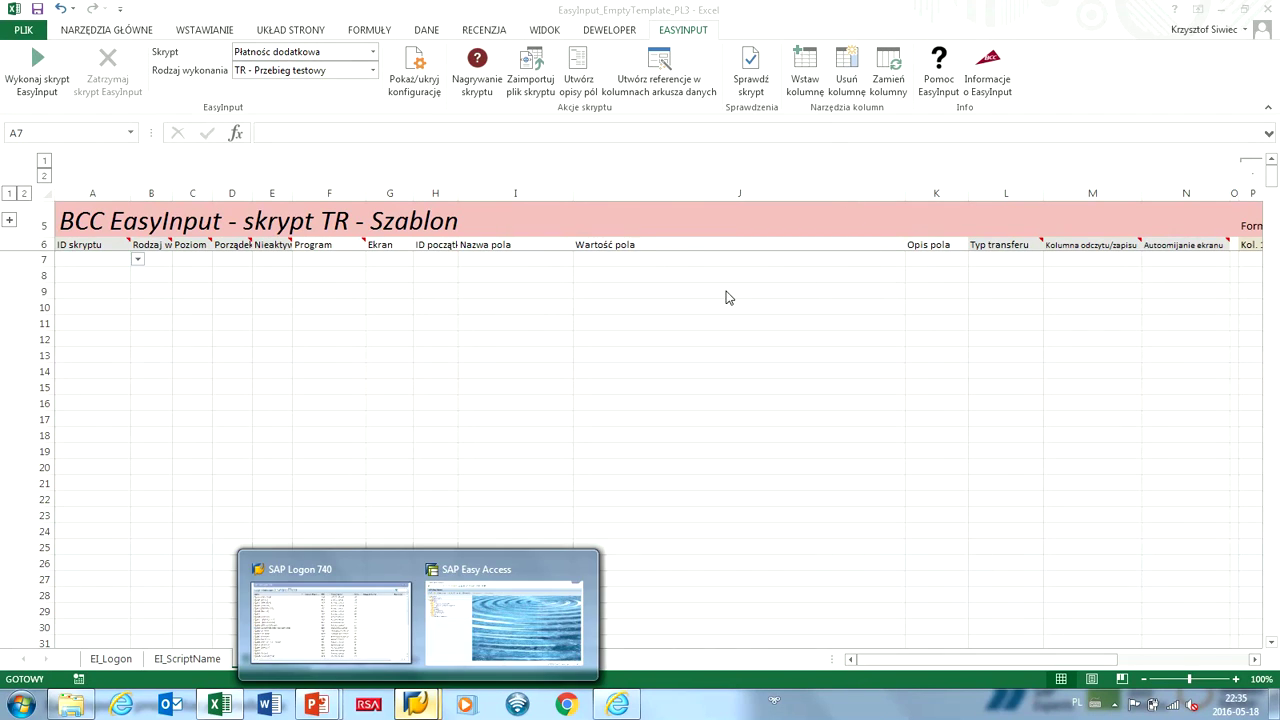
pyautogui.hotkey('shift', 'F3')
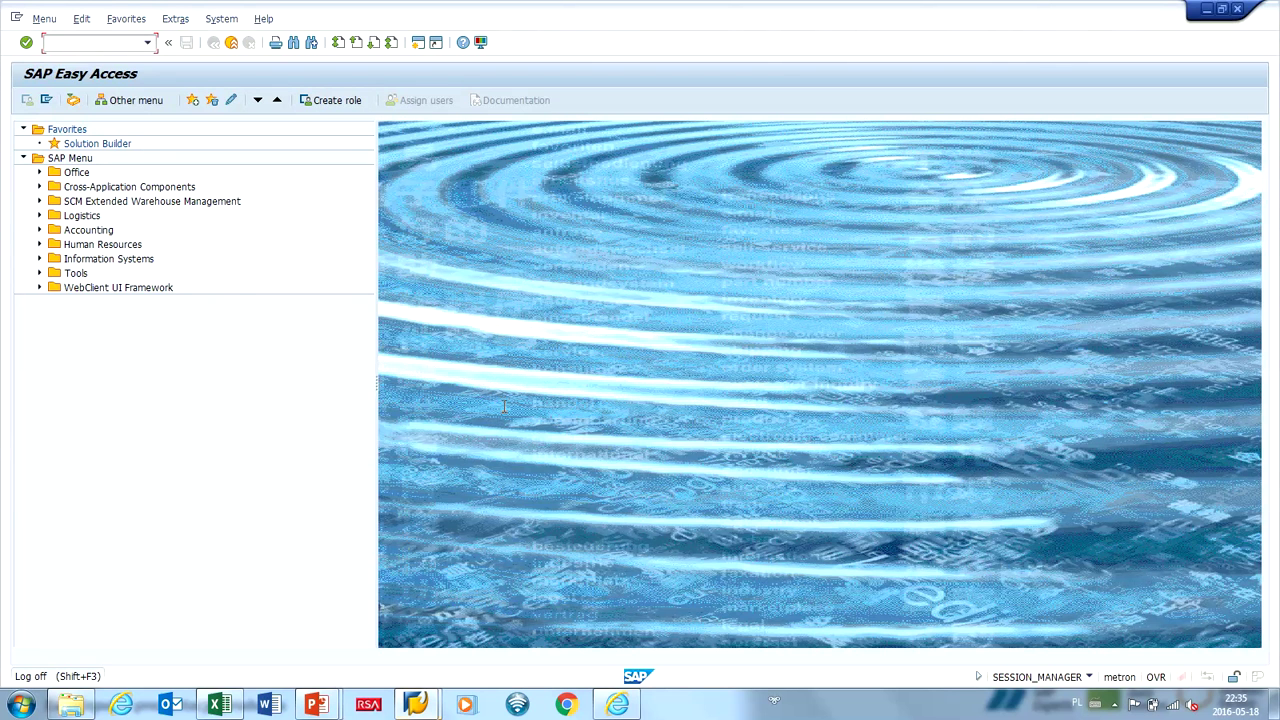
pyautogui.press('Return')
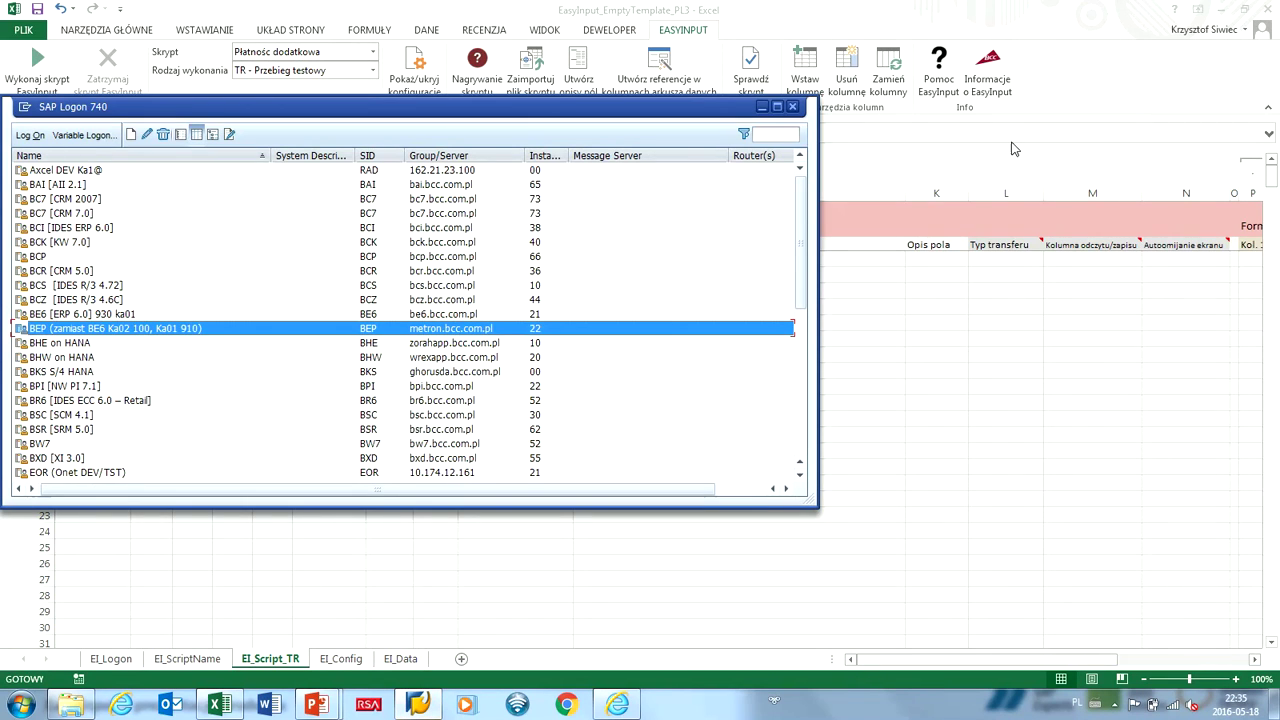
# Log back on to BEP with client 910, the user ID and language PL, then start SHDB.
pyautogui.press('Return')
pyautogui.hotkey('shift', 'Tab')
pyautogui.write('910')
pyautogui.press('Tab')
pyautogui.press('Tab')
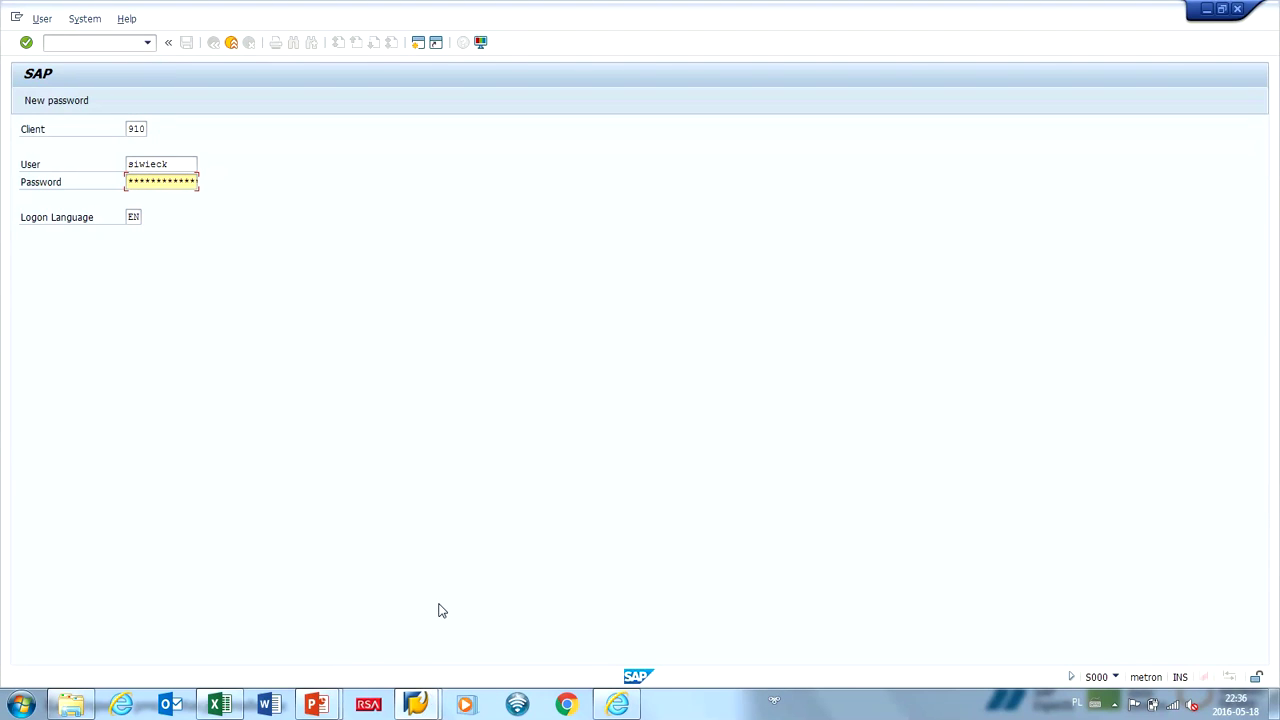
pyautogui.press('Tab')
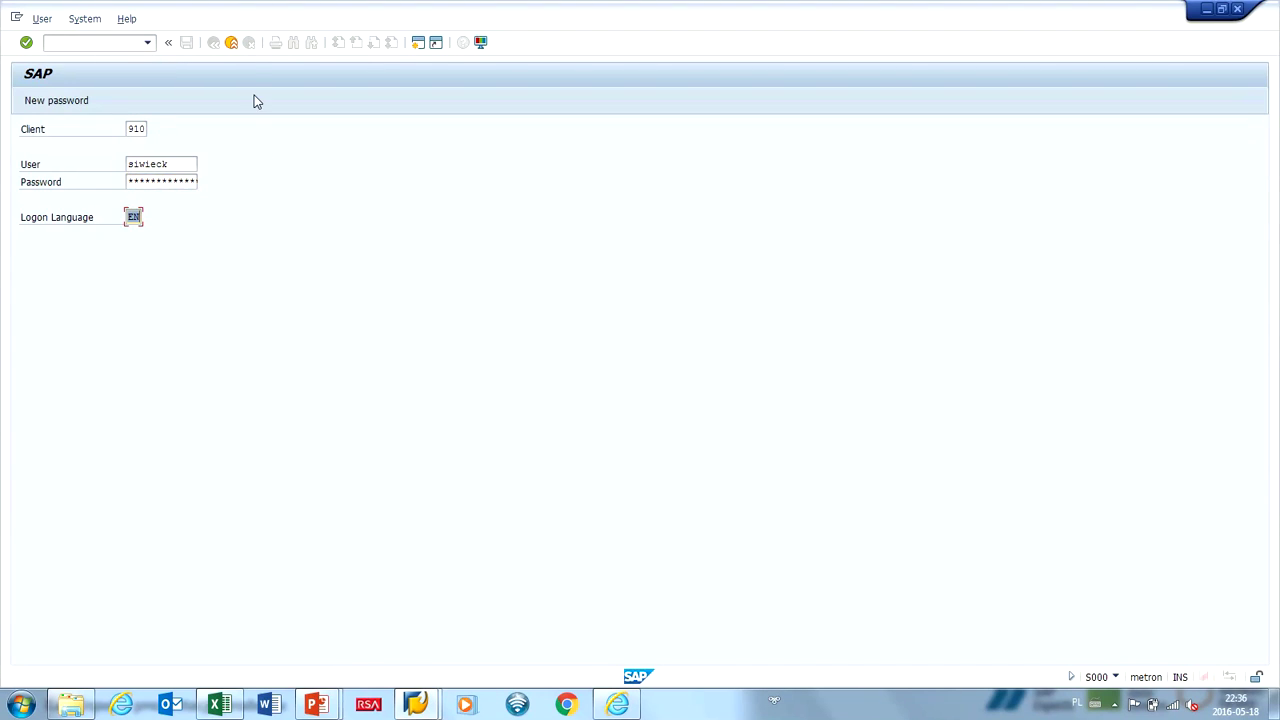
pyautogui.write('pl')
pyautogui.press('Return')
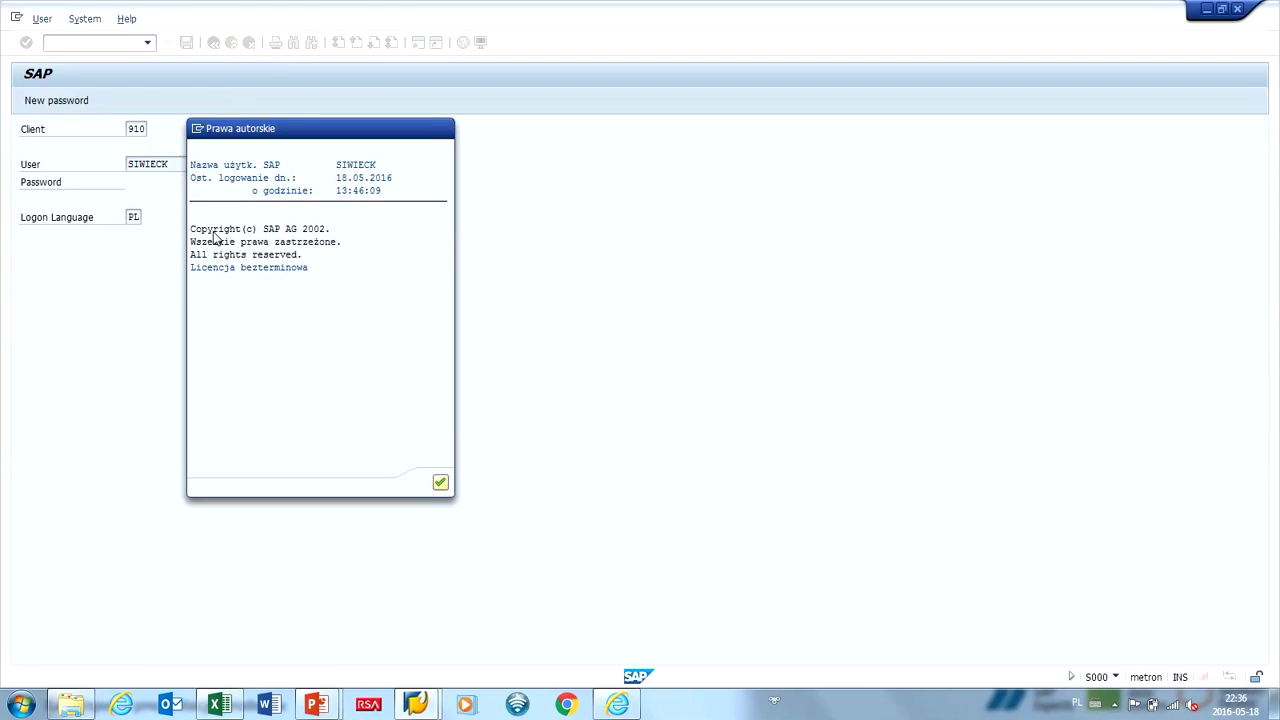
pyautogui.press('Return')
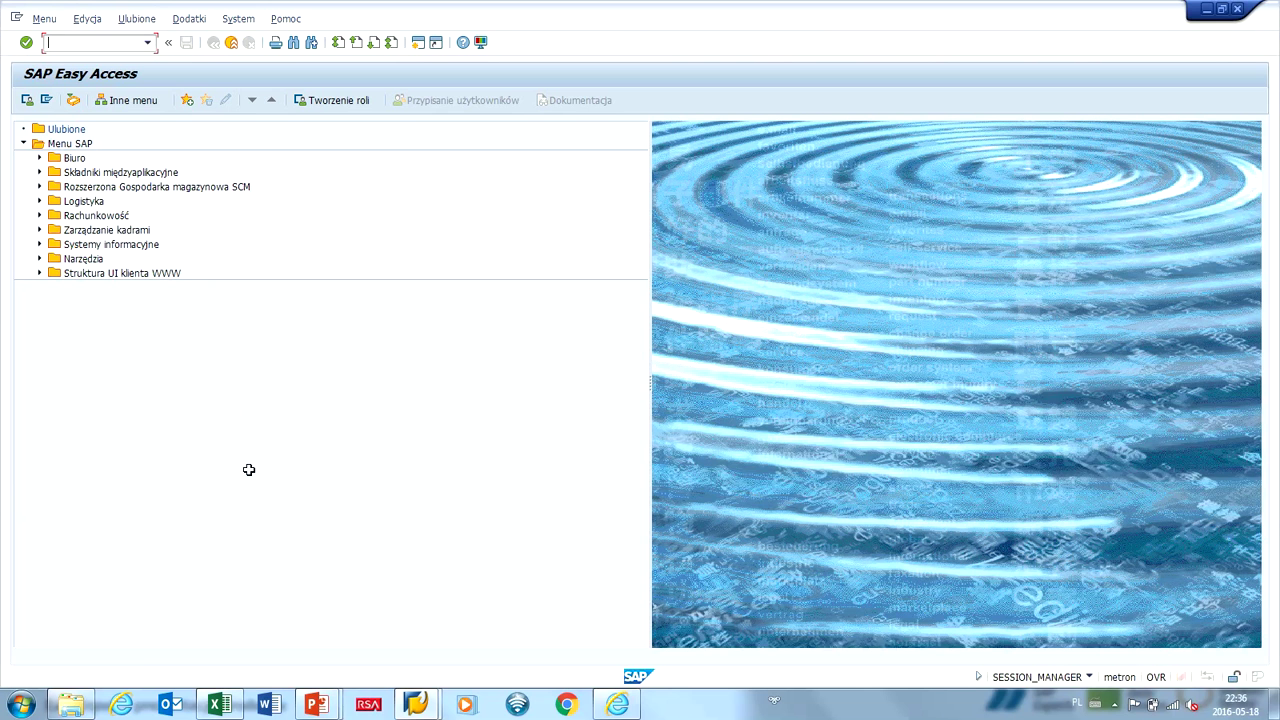
pyautogui.write('sh')
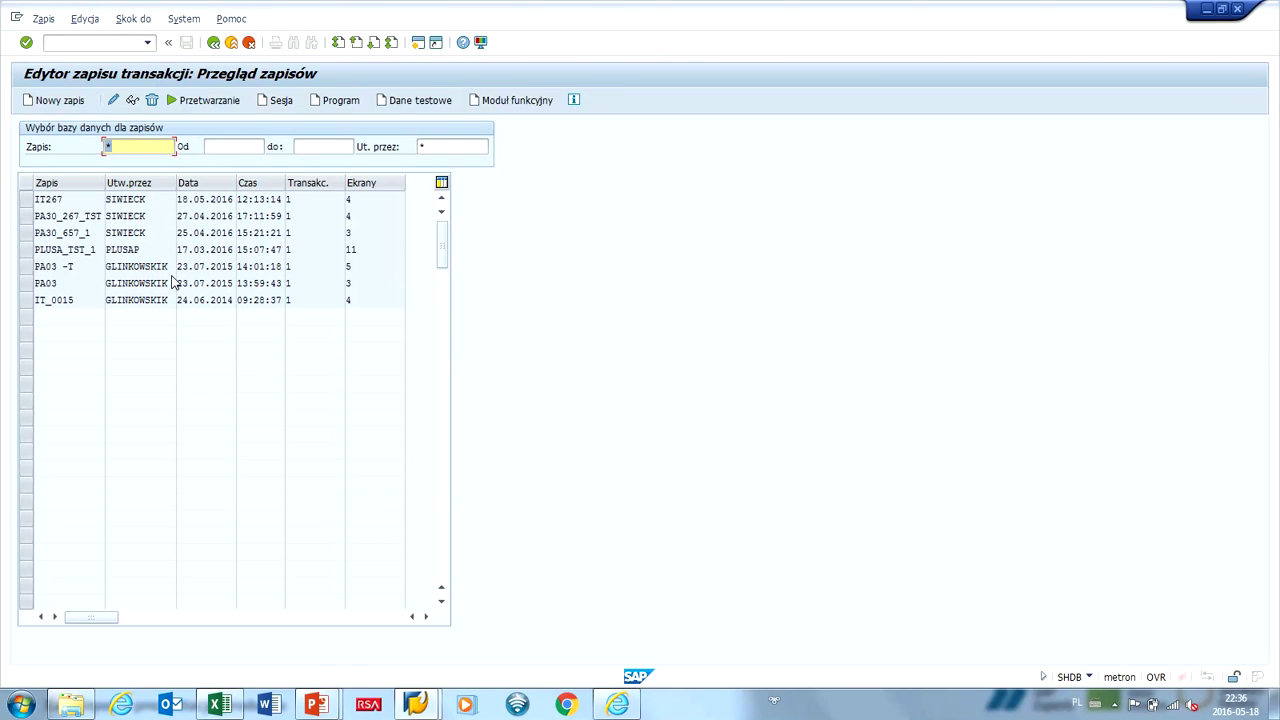
# Create a new recording DOD_WYPL for transaction PA30.
pyautogui.press('F8')
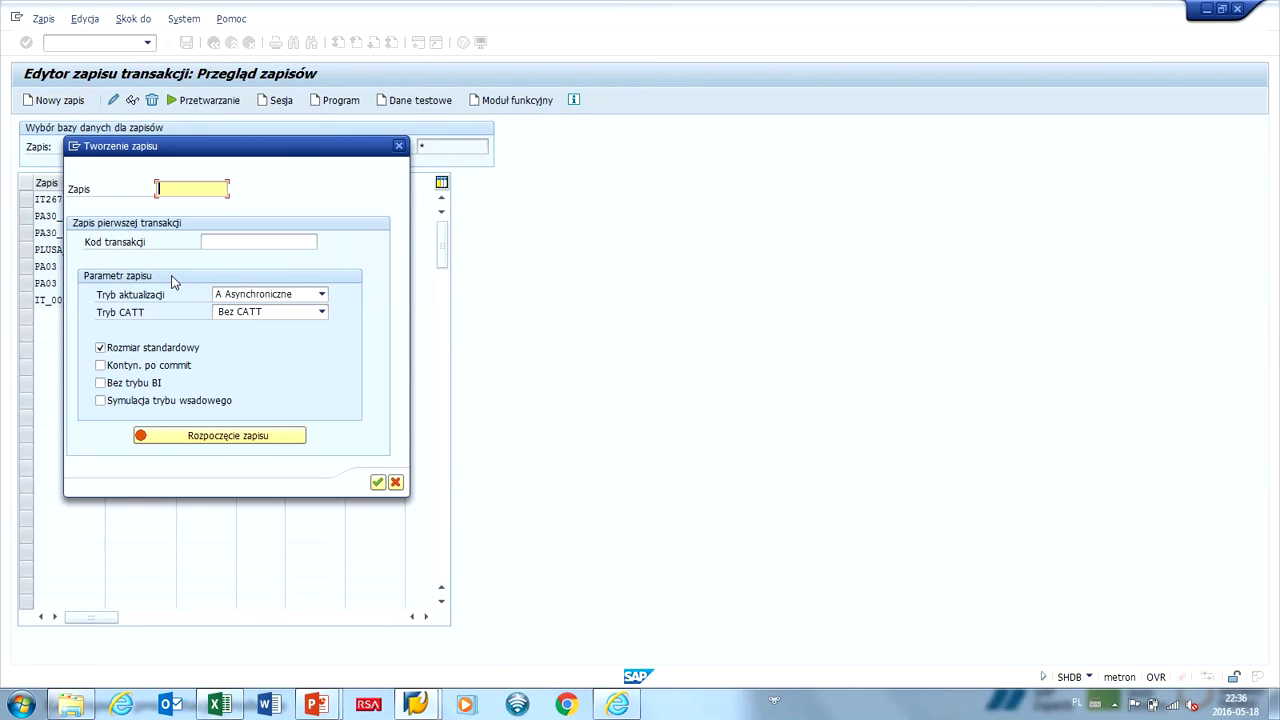
pyautogui.press('Tab')
pyautogui.hotkey('shift', 'Tab')
pyautogui.write('DOP_N')
pyautogui.click(224, 240)
pyautogui.write('P')
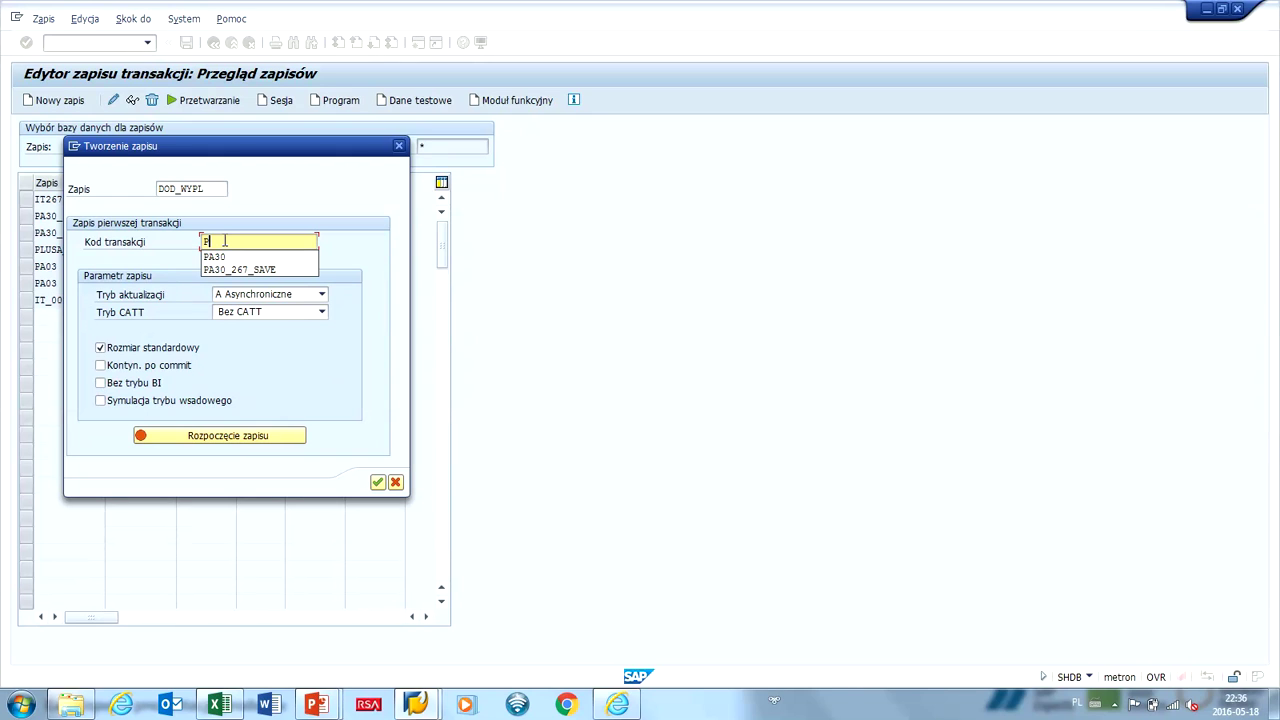
pyautogui.moveTo(228, 241); pyautogui.dragTo(198, 242)
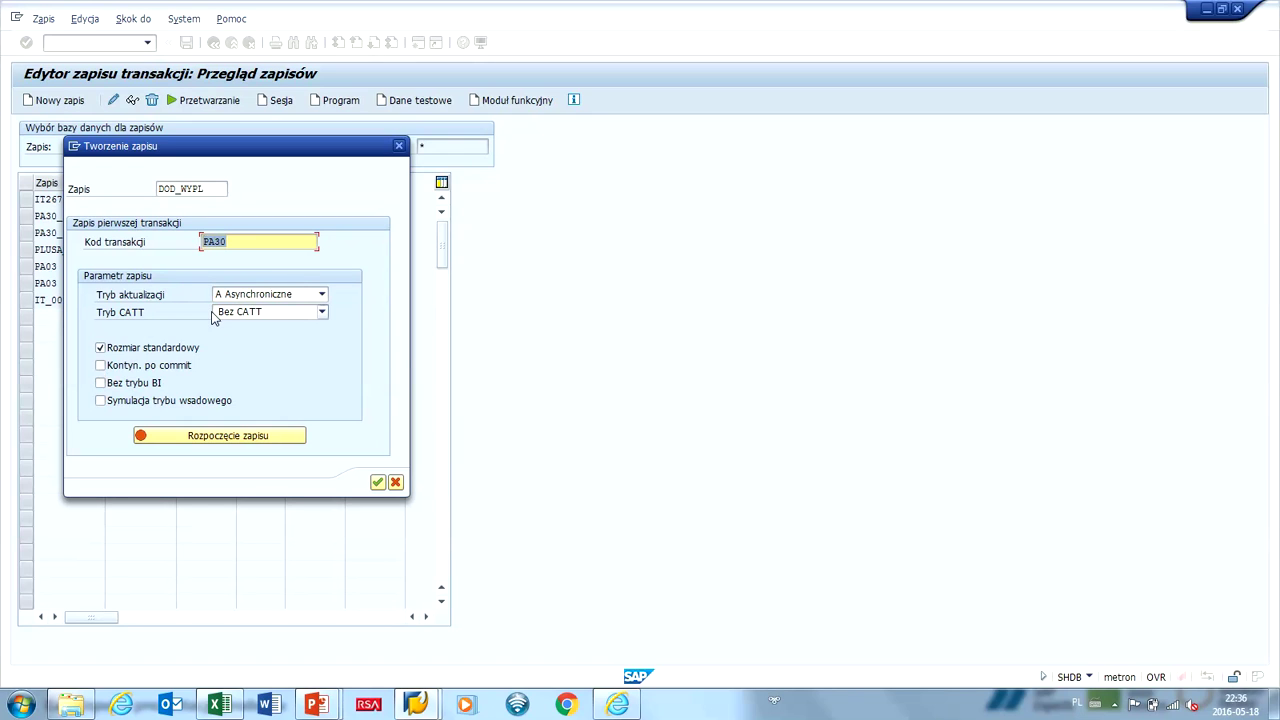
# Set the CATT mode to 'Bez CATT' and start recording PA30.
pyautogui.click(216, 313)
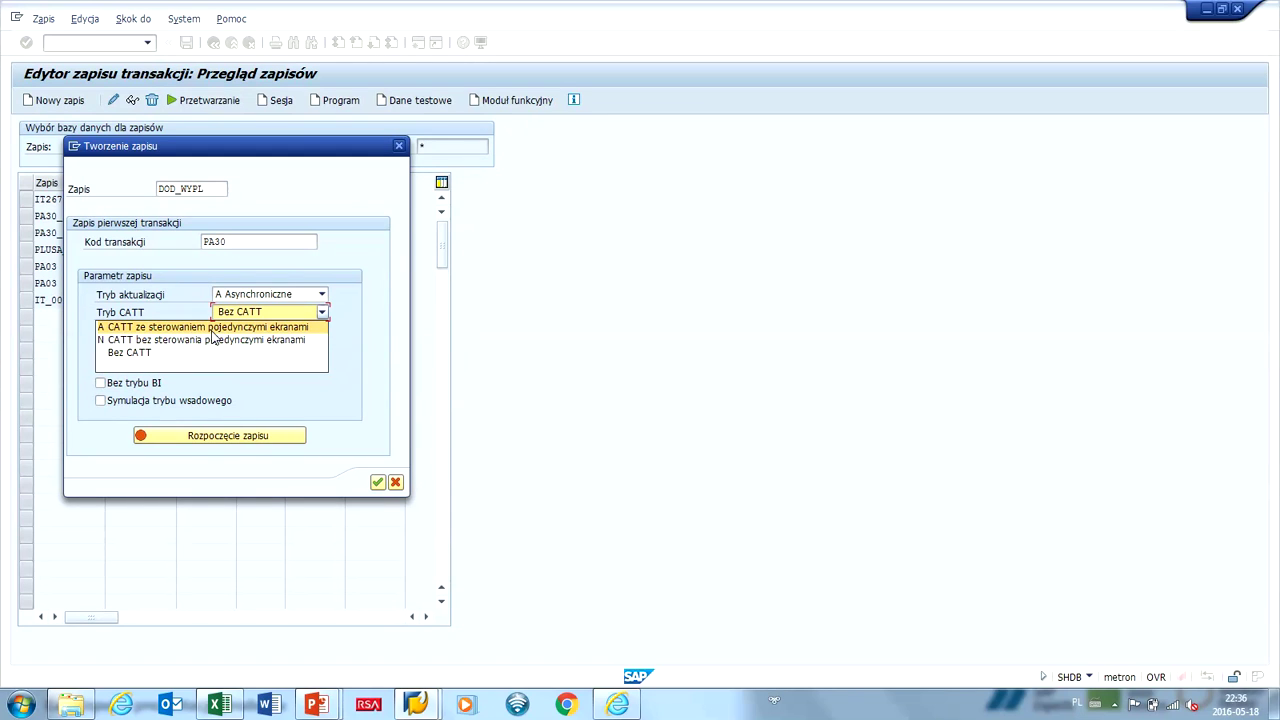
pyautogui.click(212, 330)
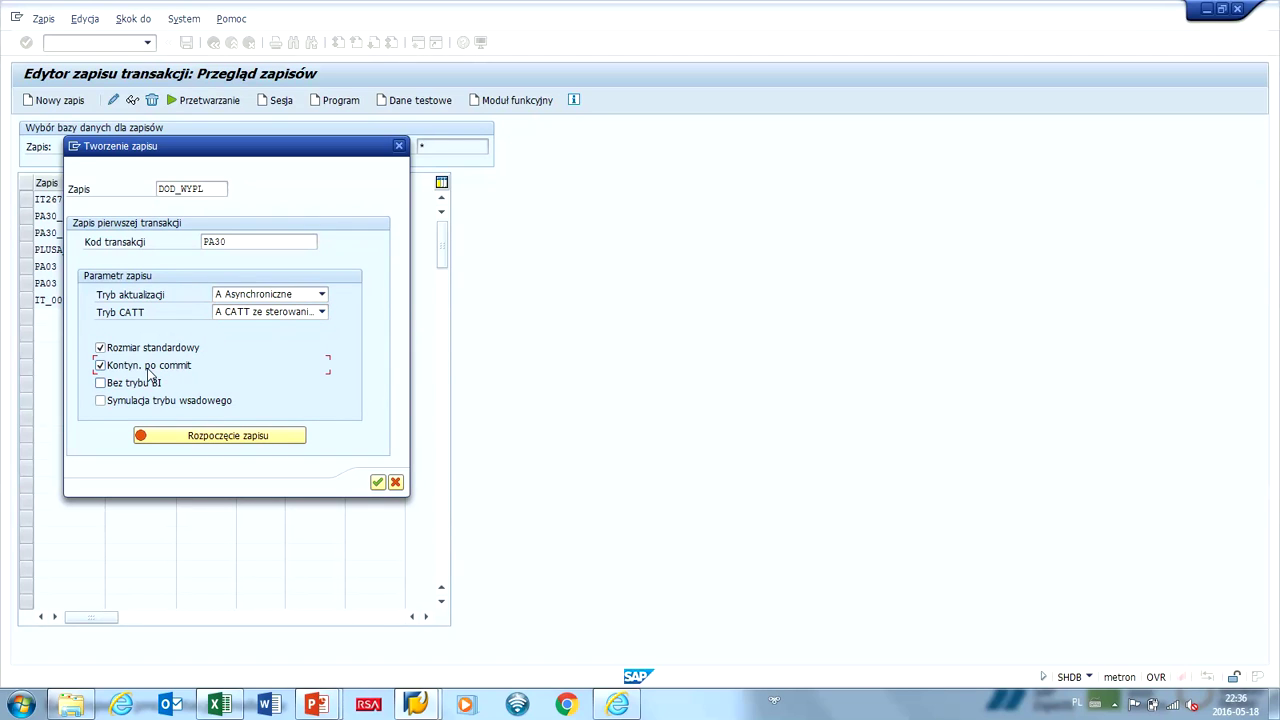
pyautogui.click(100, 384)
pyautogui.click(232, 316)
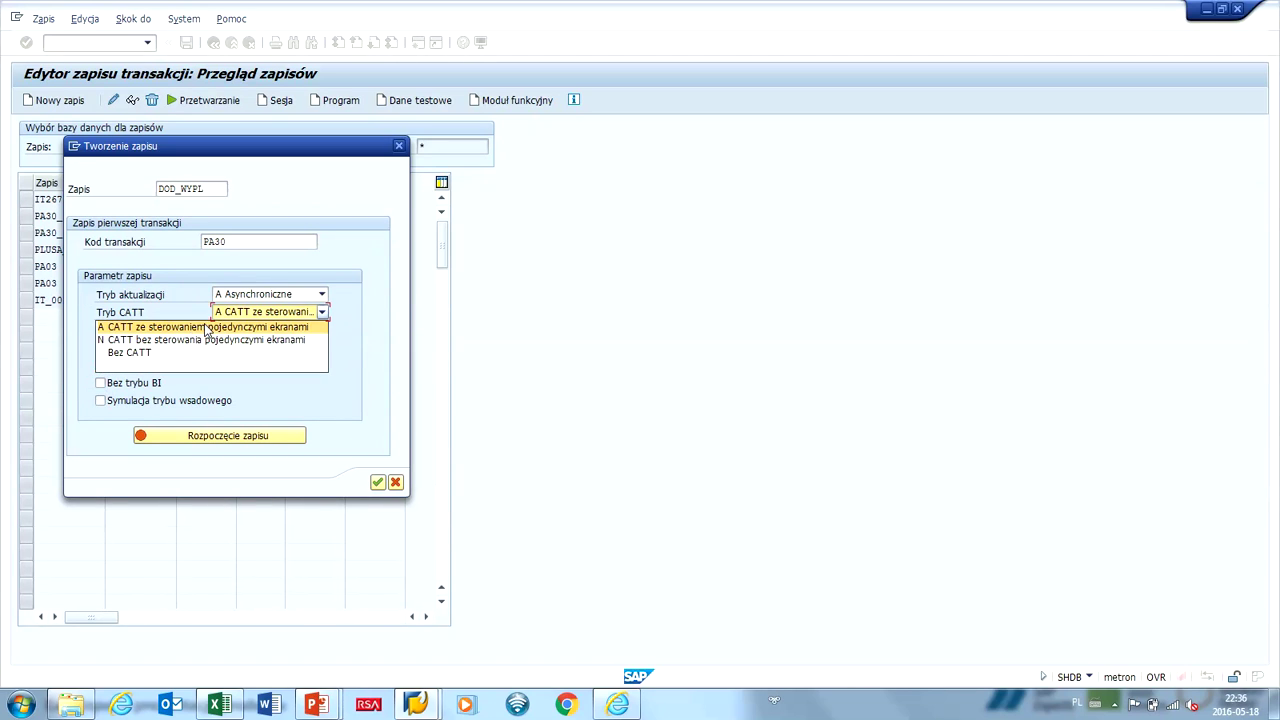
pyautogui.click(190, 352)
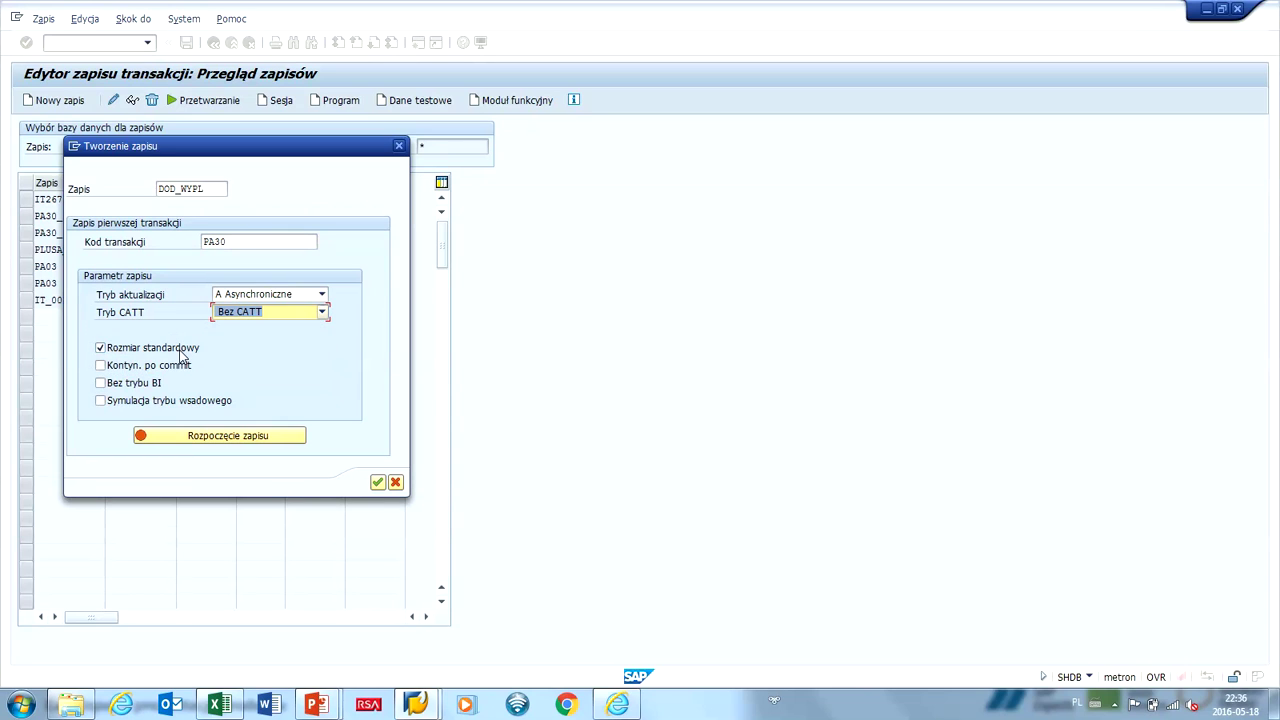
pyautogui.click(144, 318)
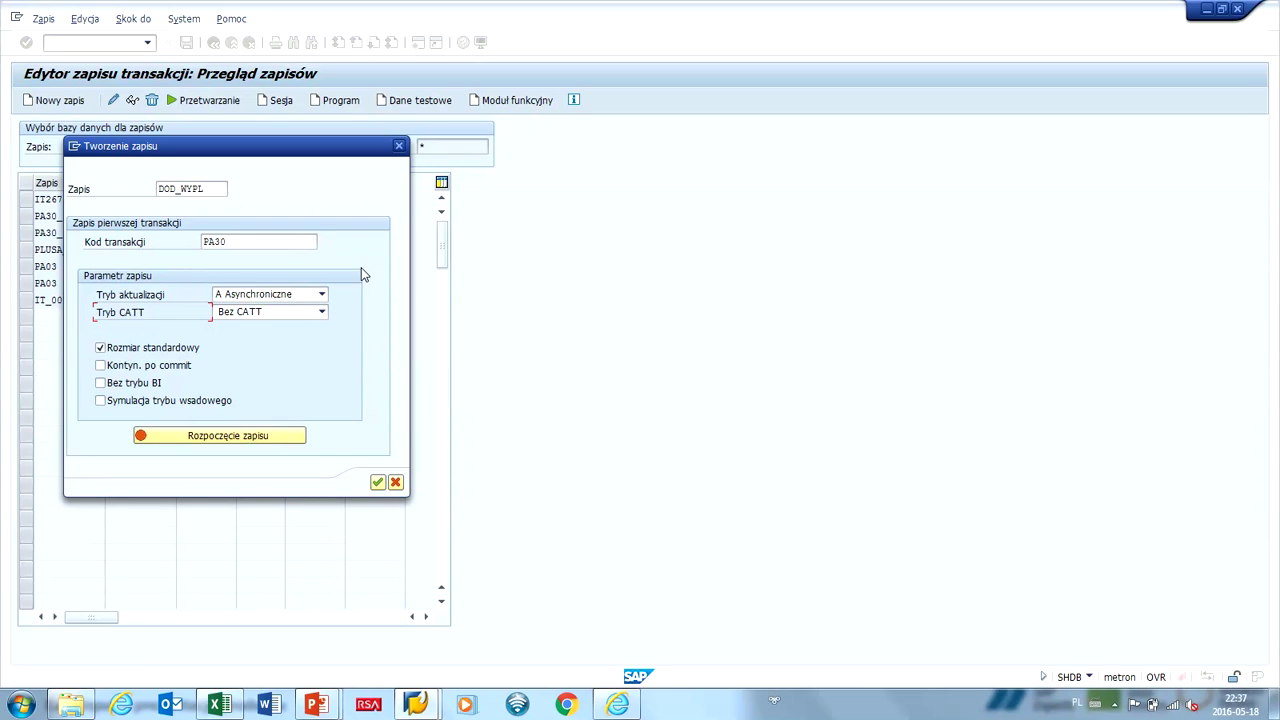
pyautogui.click(235, 435)
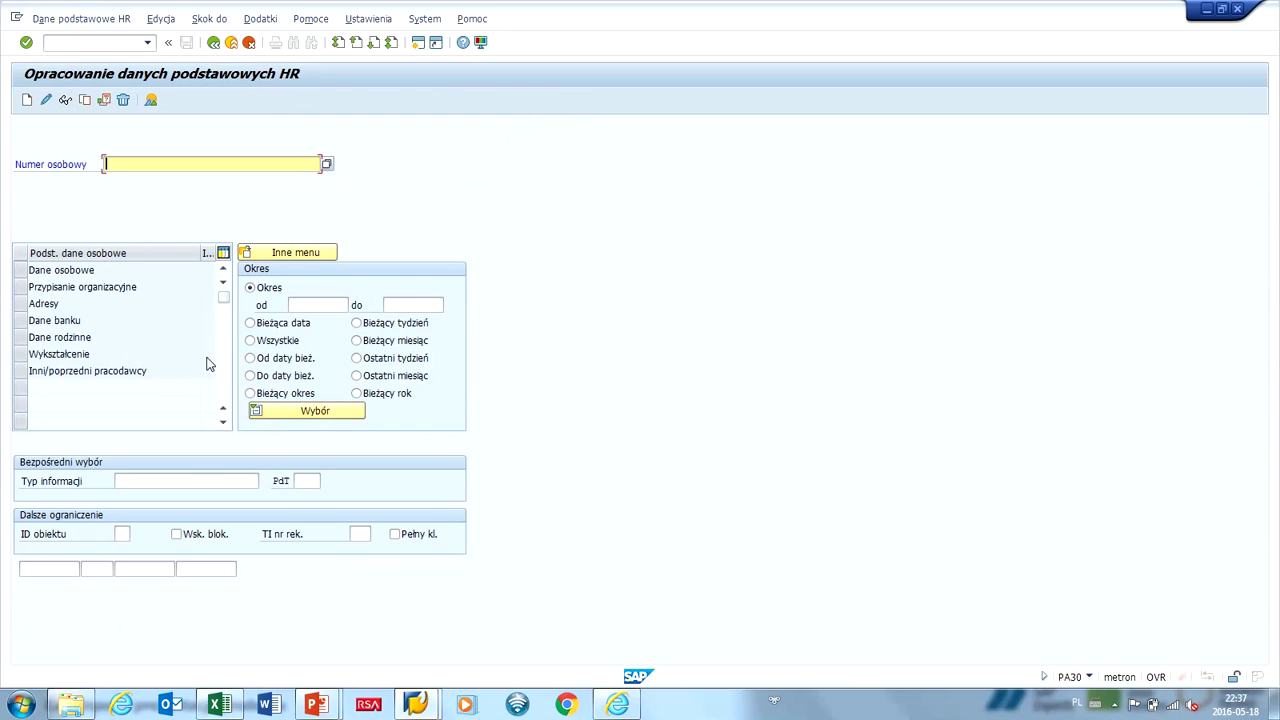
# Enter the personnel number, infotype 267 and subtype 1100, and create a new record.
pyautogui.write('50')
pyautogui.press('Tab')
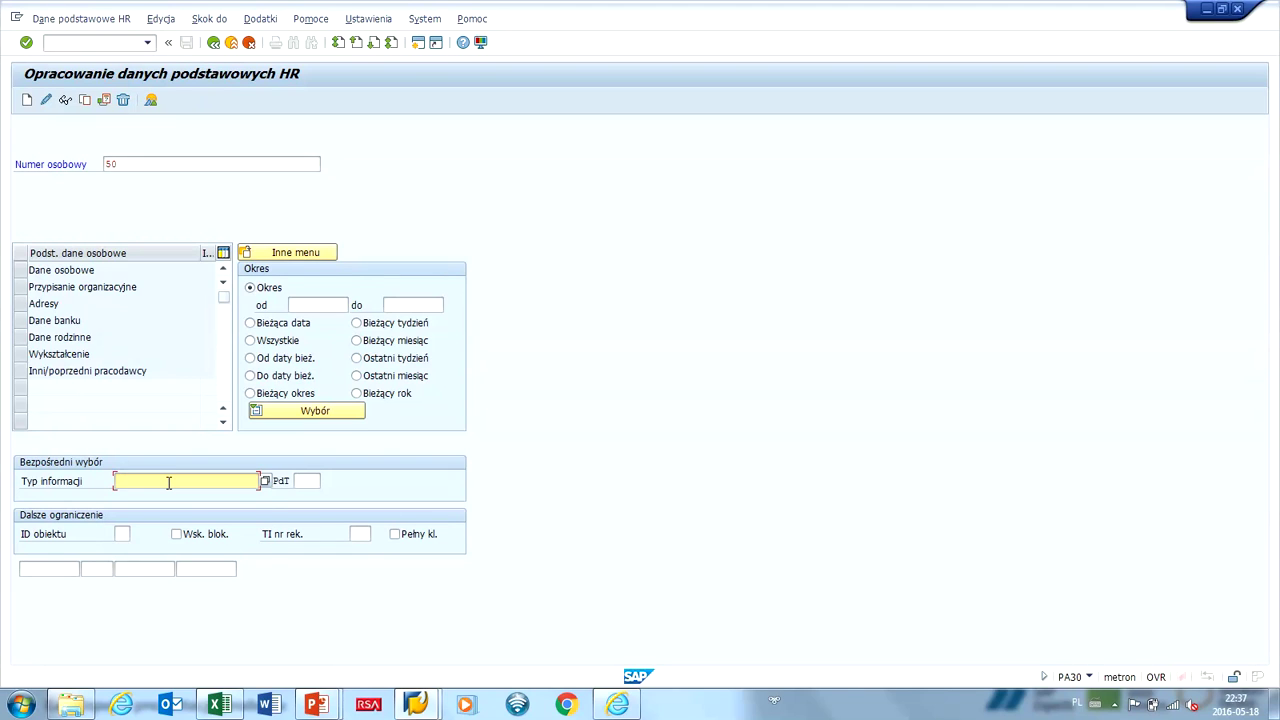
pyautogui.click(168, 483)
pyautogui.click(172, 496)
pyautogui.click(301, 481)
pyautogui.write('11')
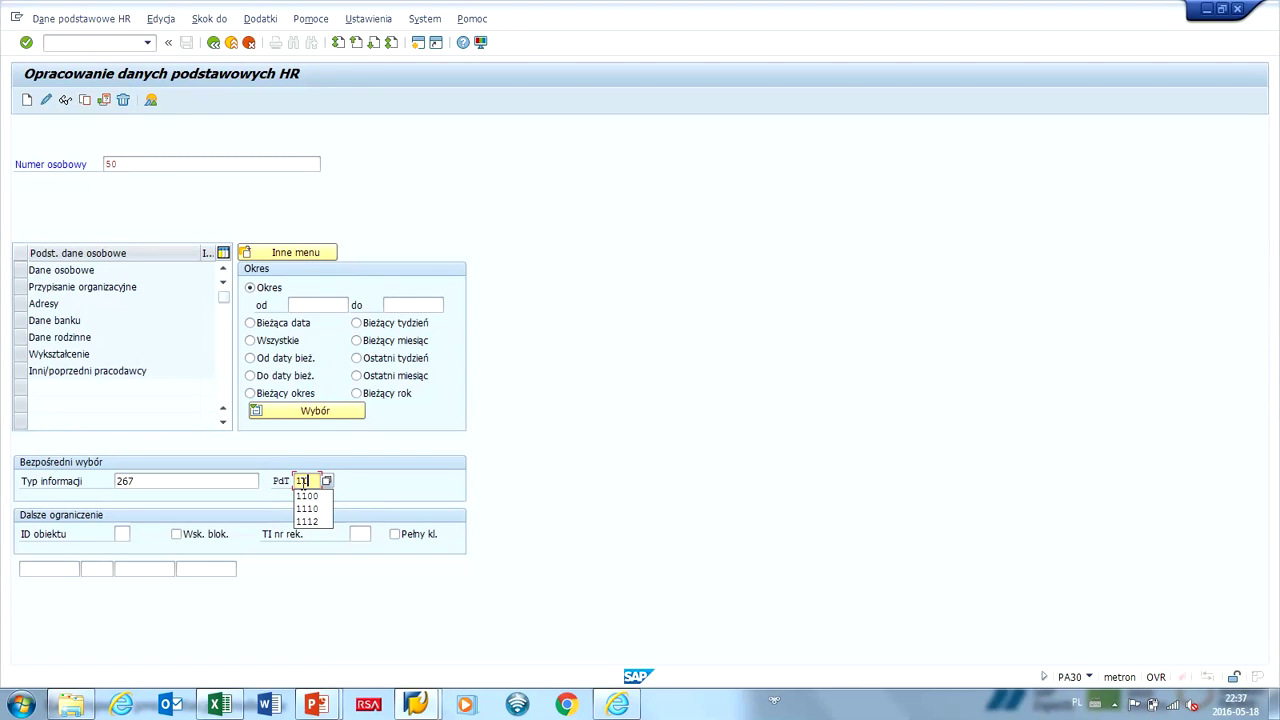
pyautogui.write('00')
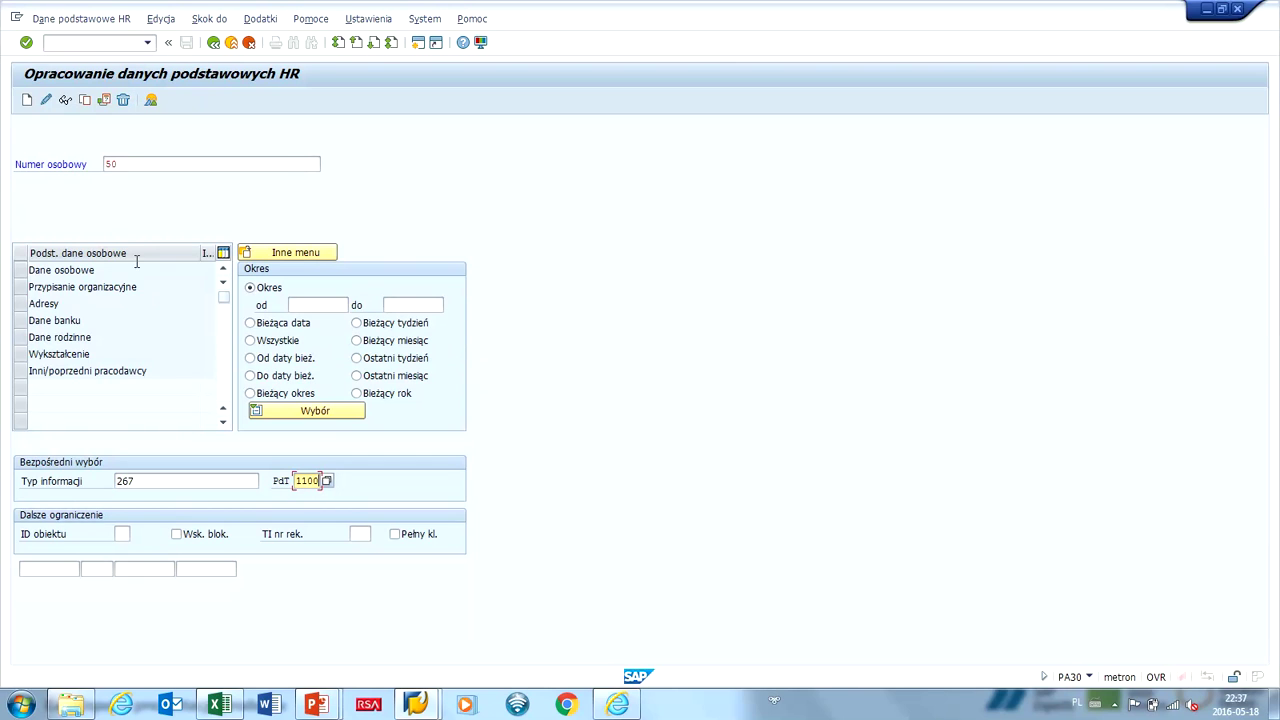
pyautogui.click(27, 100)
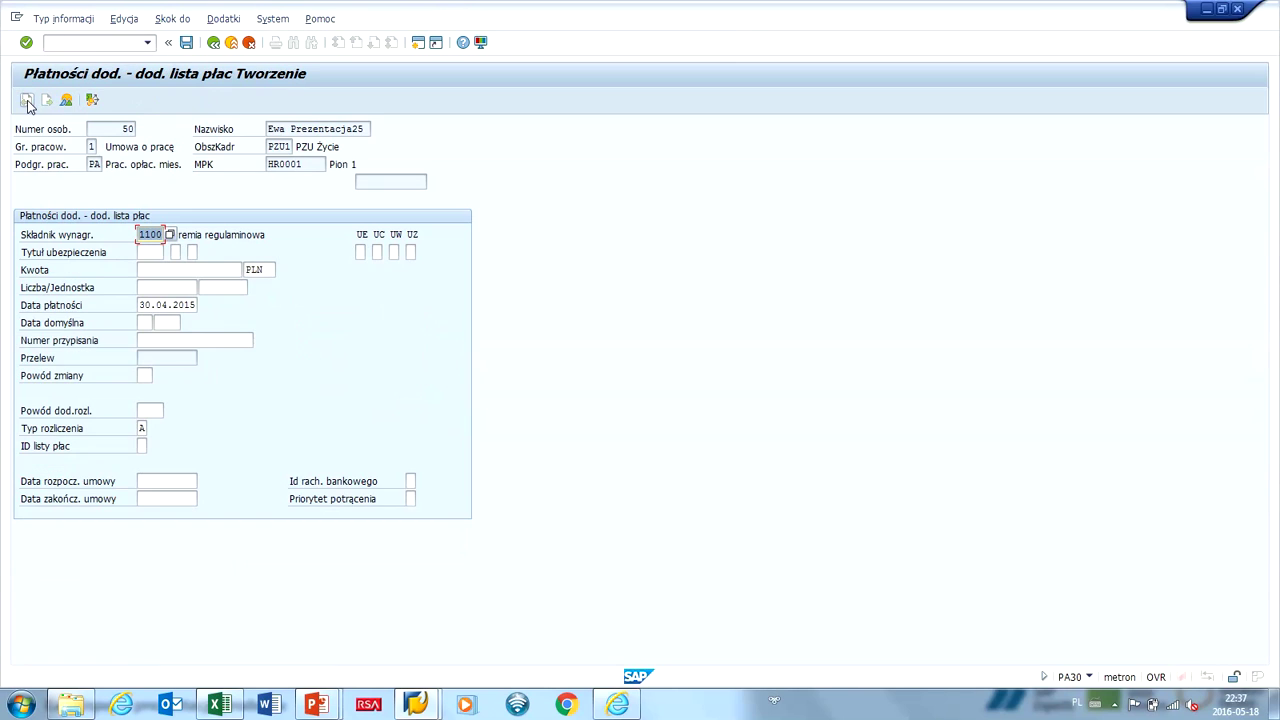
# Enter the 1,000.00 PLN amount and payment date 30.04.2015, then save the record.
pyautogui.click(155, 272)
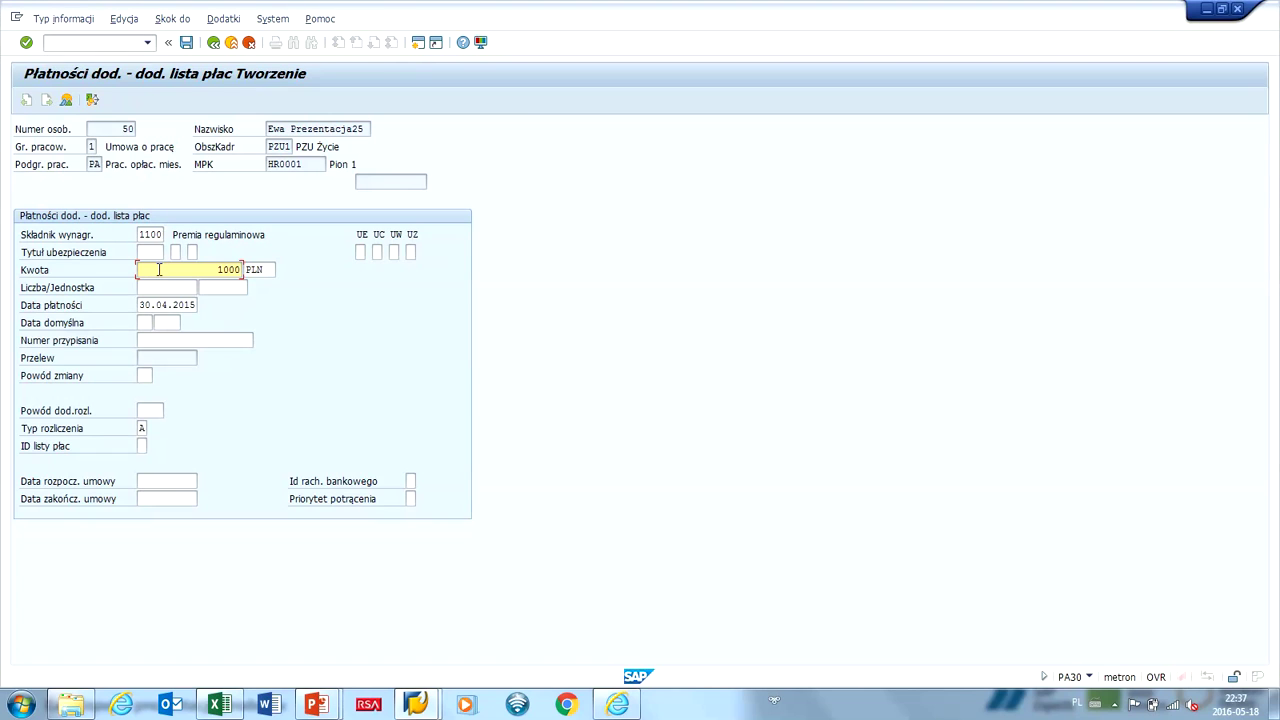
pyautogui.click(147, 305)
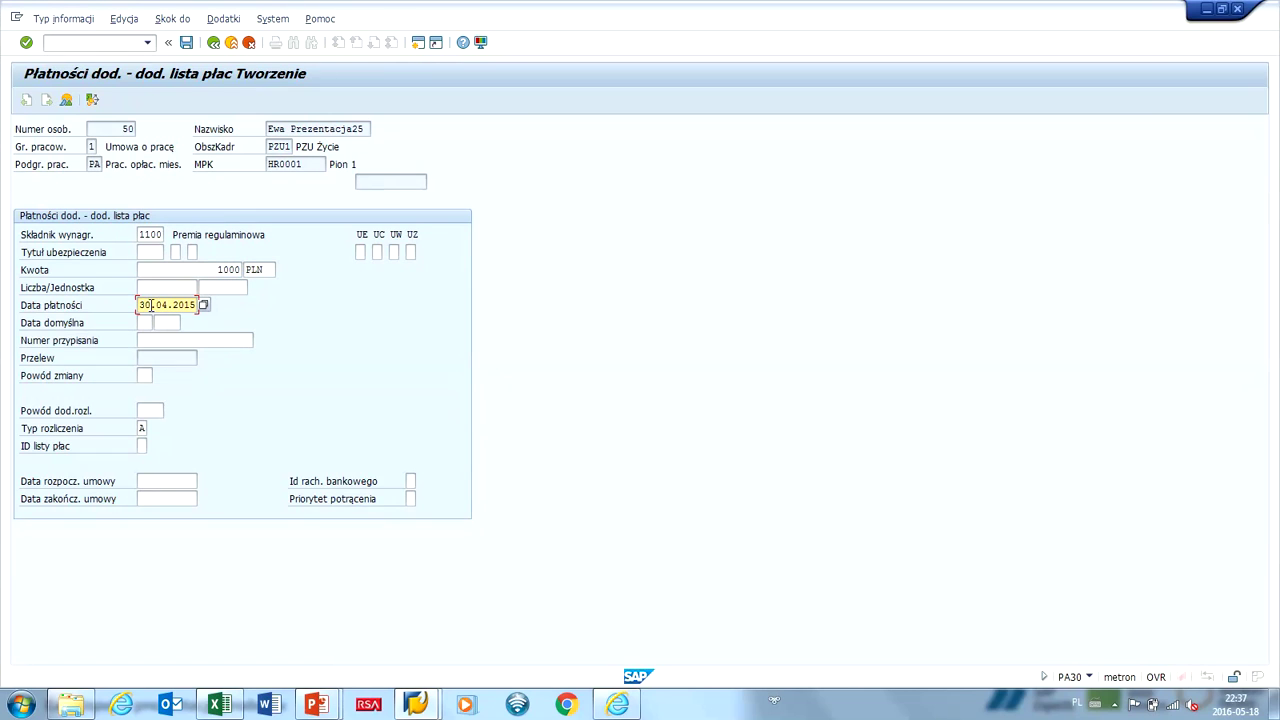
pyautogui.doubleClick(151, 305)
pyautogui.write('30.0')
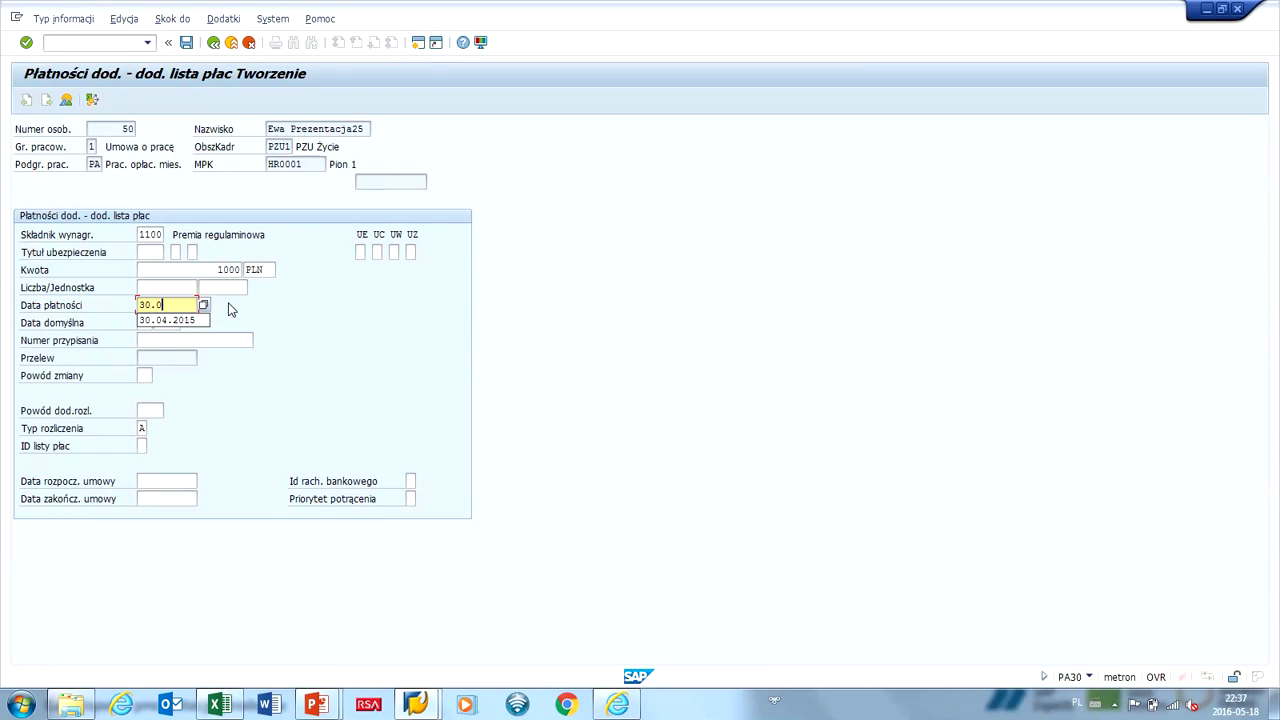
pyautogui.write('4.2015')
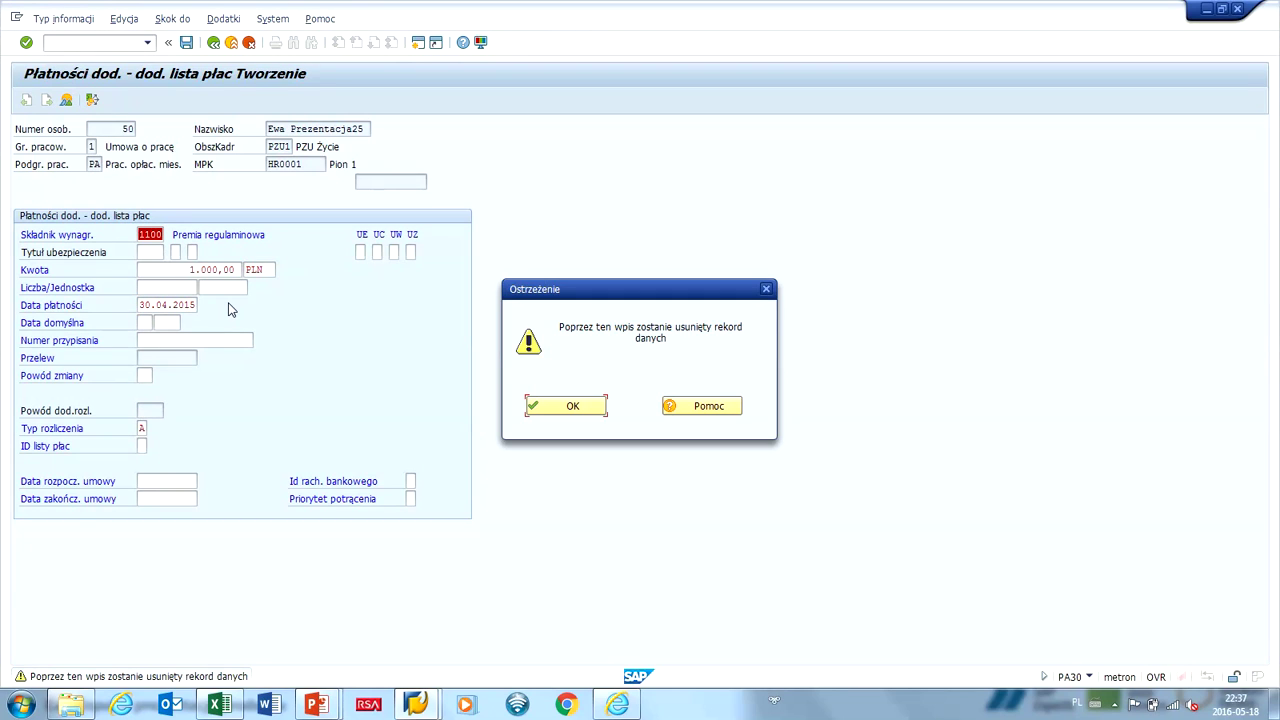
pyautogui.press('Return')
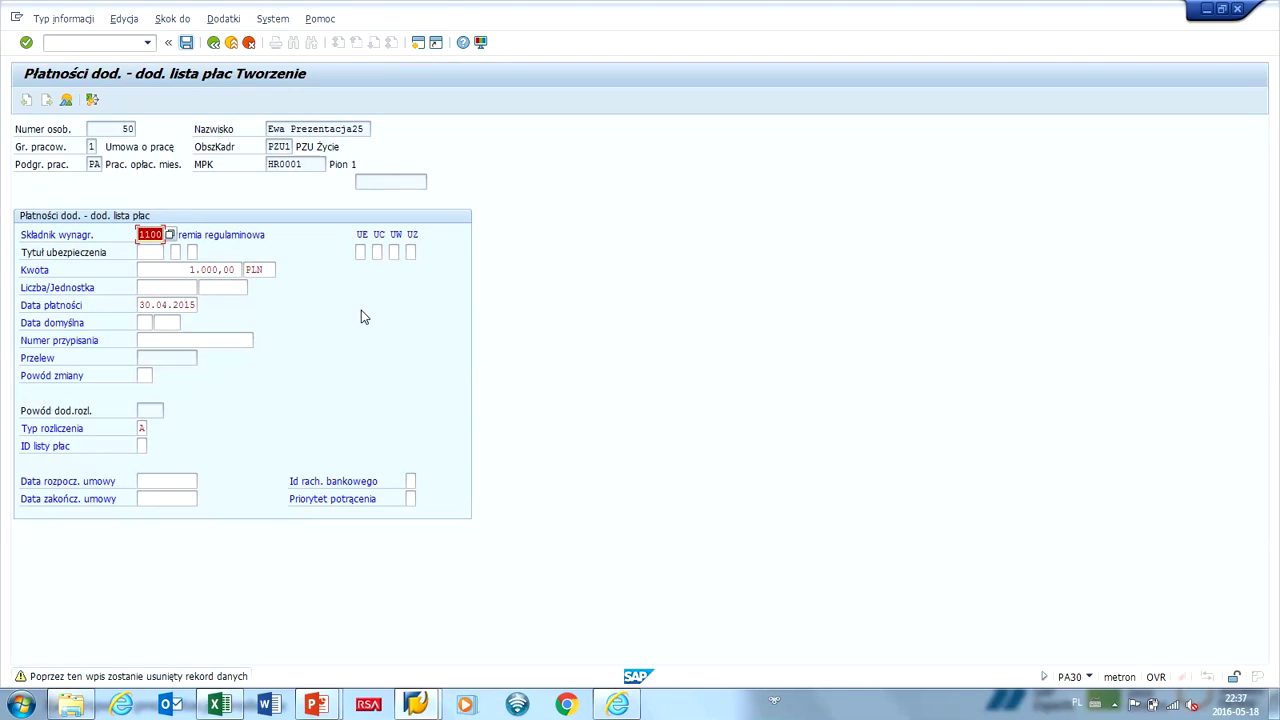
pyautogui.click(186, 43)
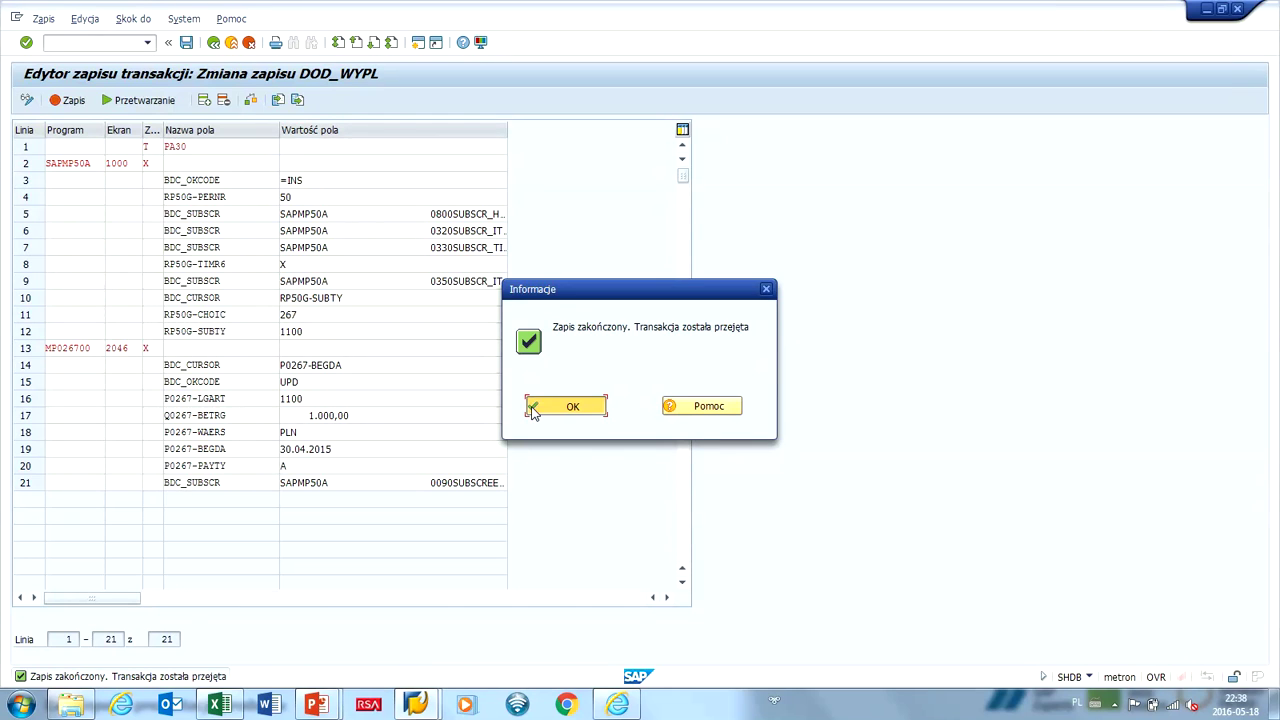
# Export the DOD_WYPL recording to bdc_recording_SAVE.txt on the desktop.
pyautogui.click(533, 410)
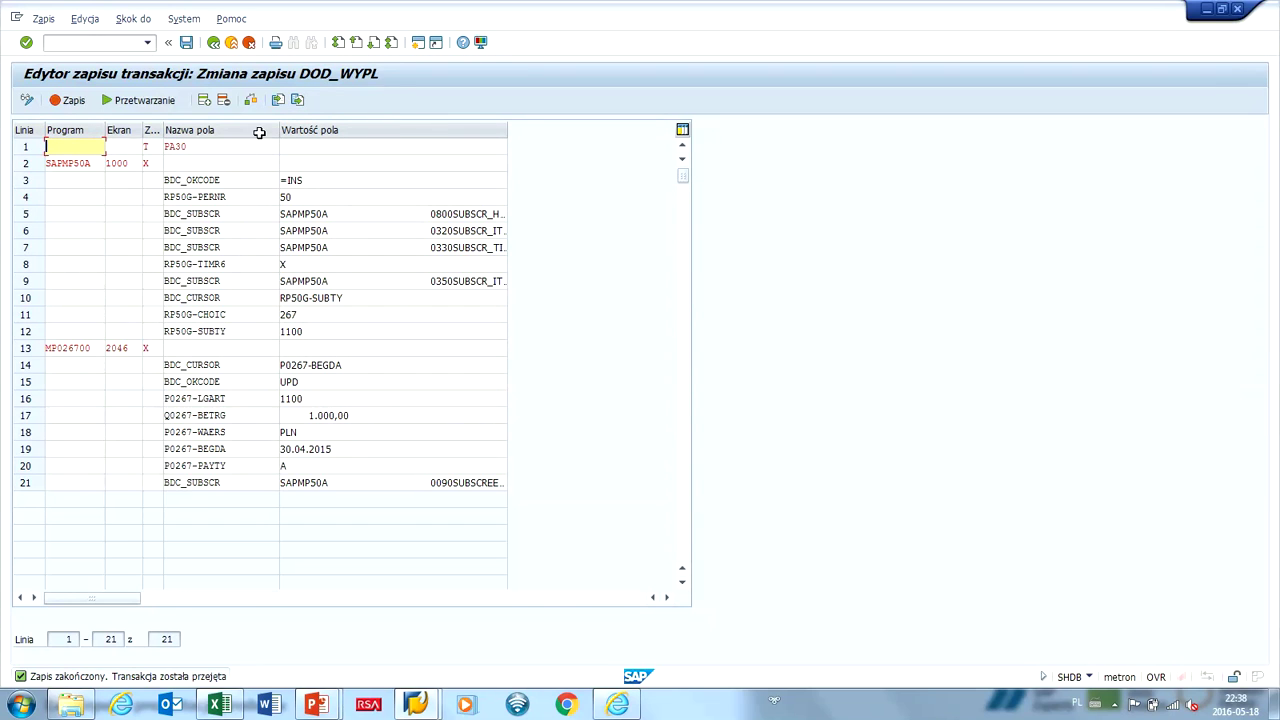
pyautogui.click(300, 101)
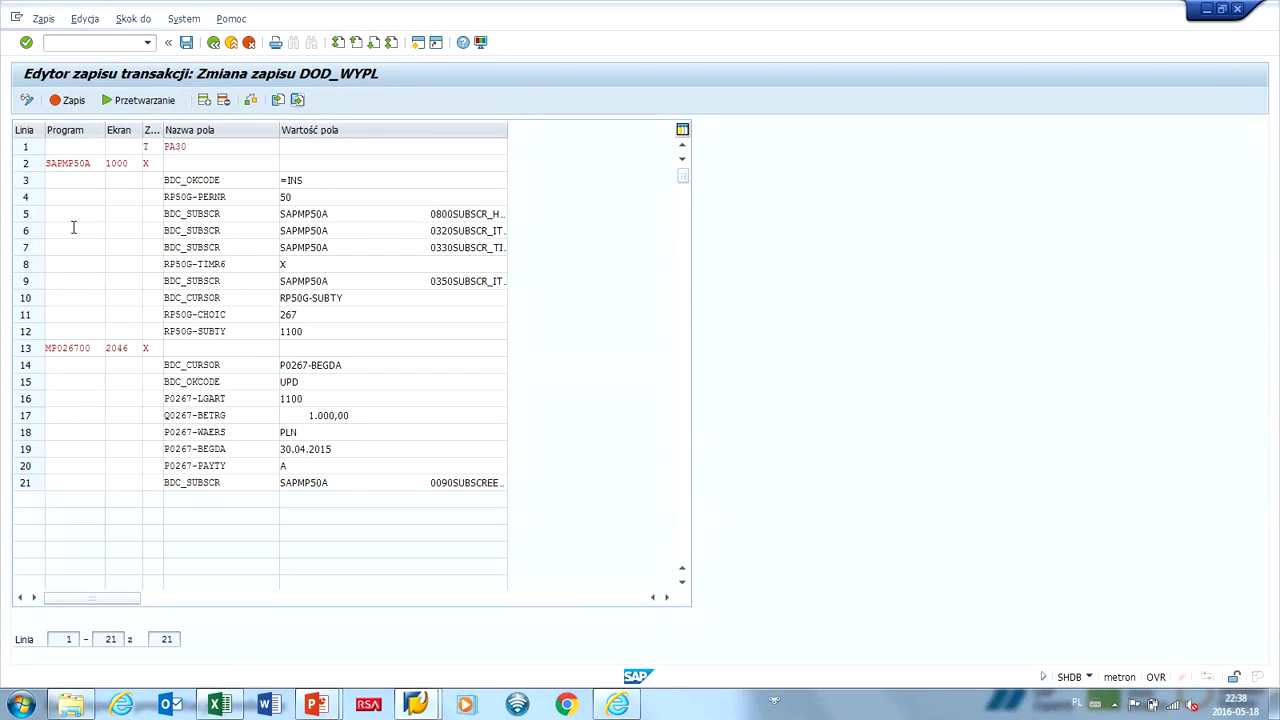
pyautogui.click(297, 99)
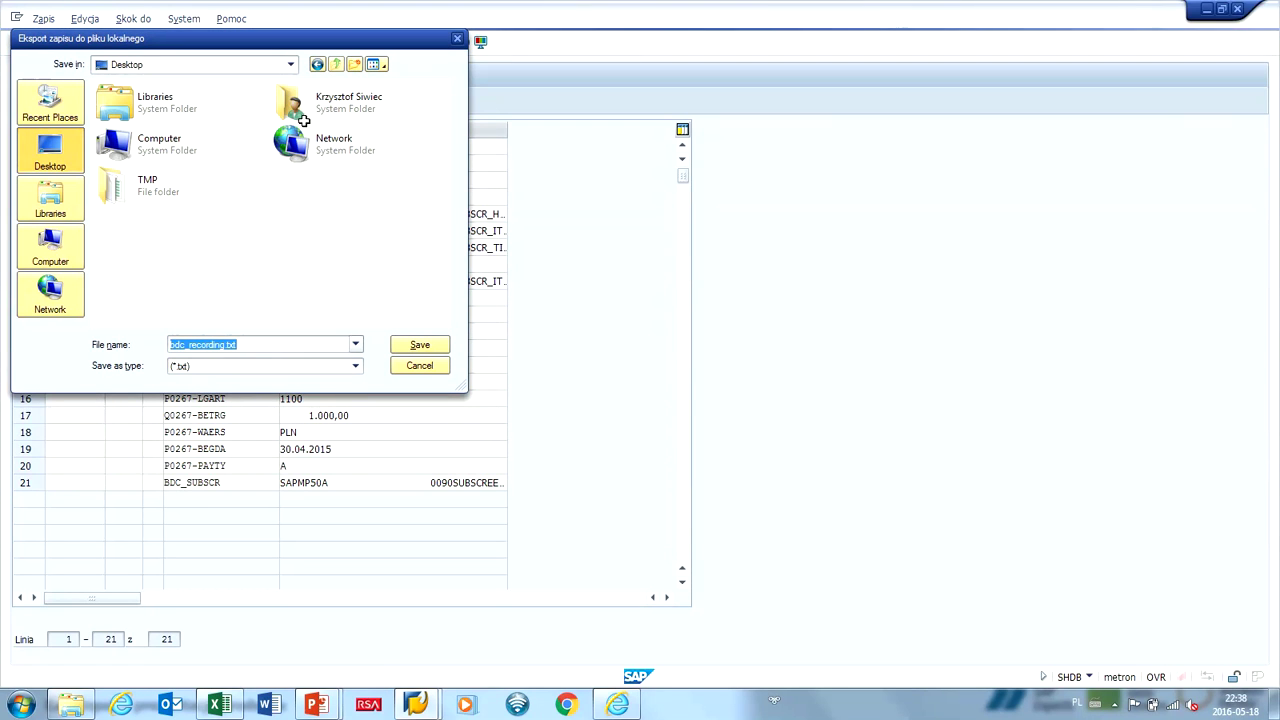
pyautogui.press('End')
pyautogui.press('Left')
pyautogui.press('Left')
pyautogui.press('Left')
pyautogui.press('Left')
pyautogui.write('_SAV')
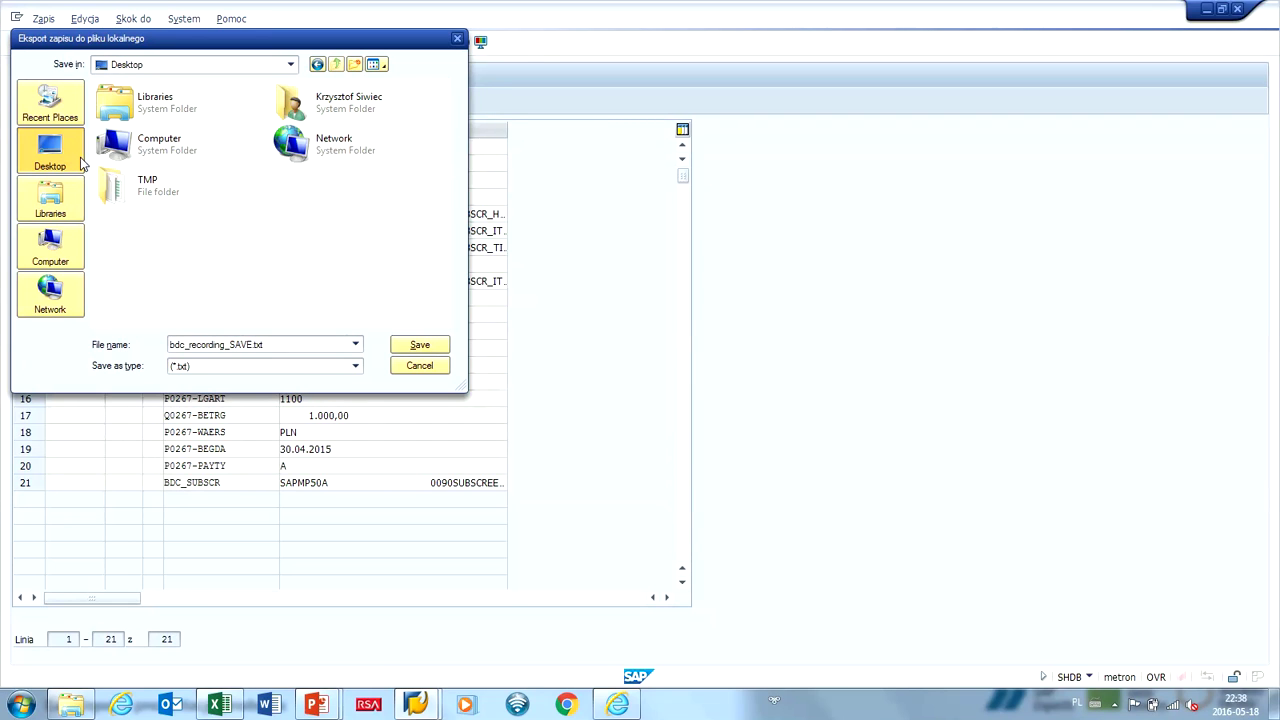
pyautogui.press('Return')
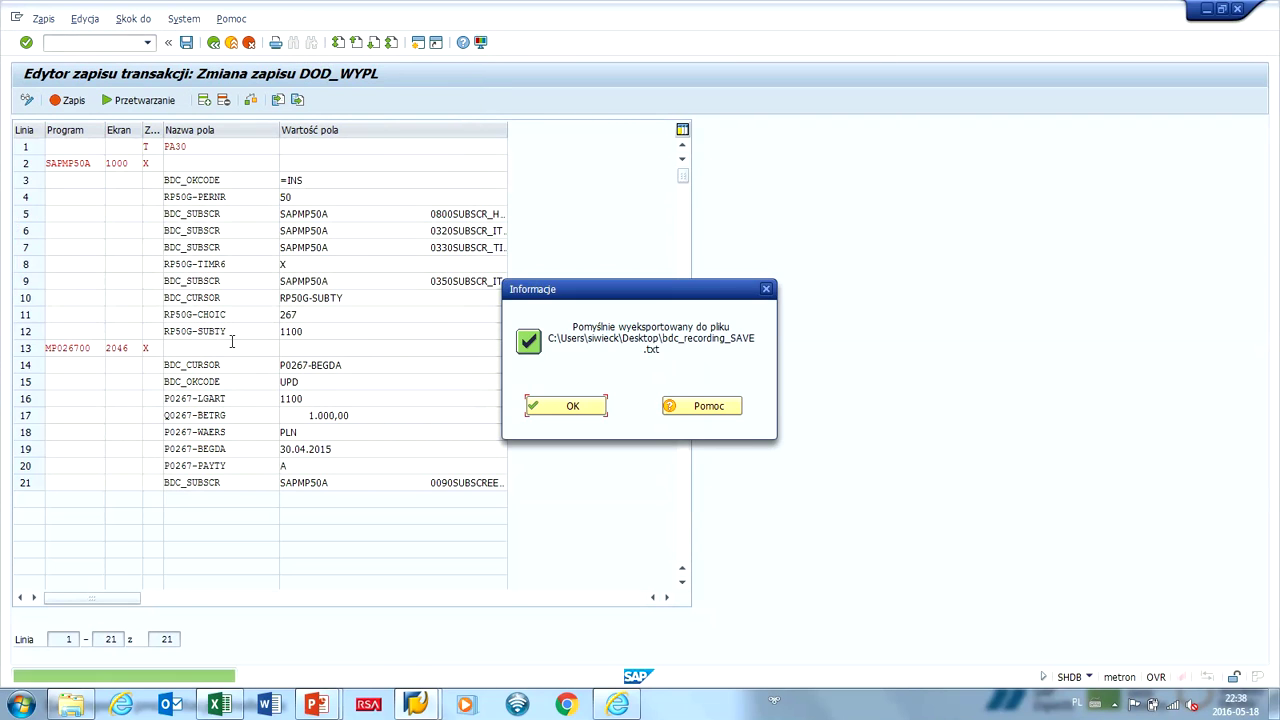
pyautogui.press('Return')
pyautogui.hotkey('alt', 'Tab')
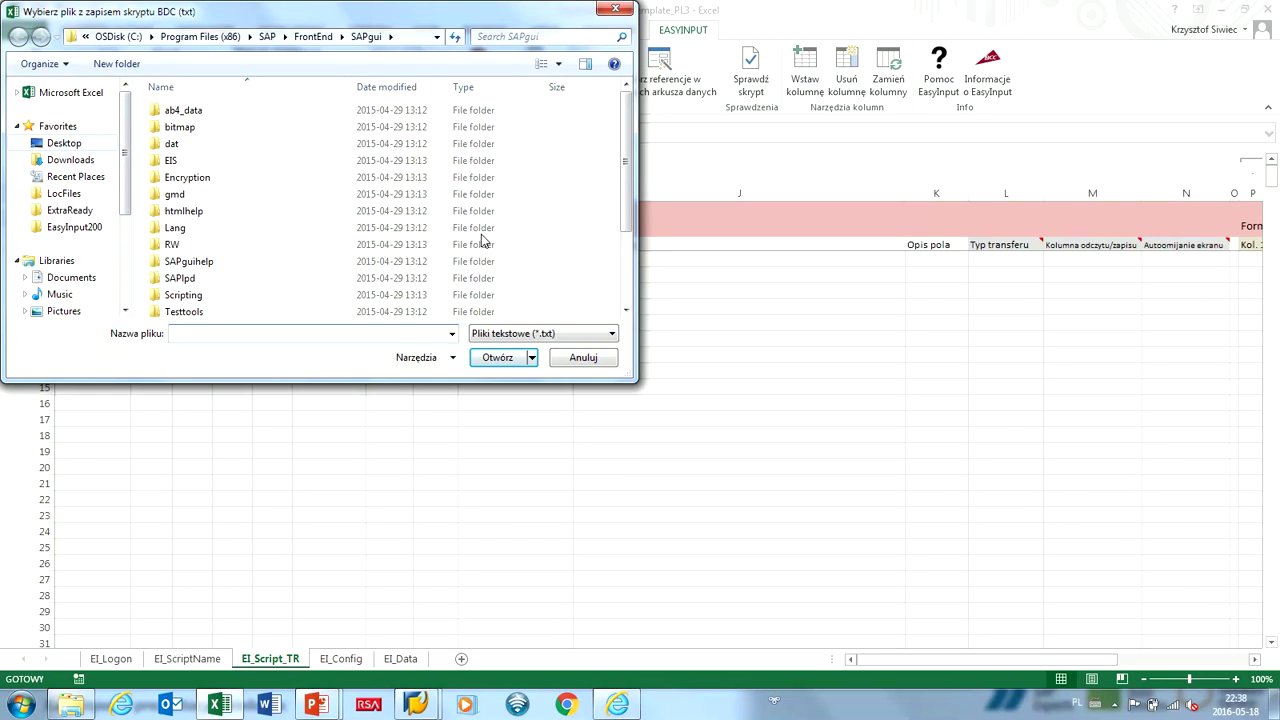
# Import bdc_recording_SAVE.txt into EI_Script_TR and acknowledge the success message.
pyautogui.doubleClick(372, 195)
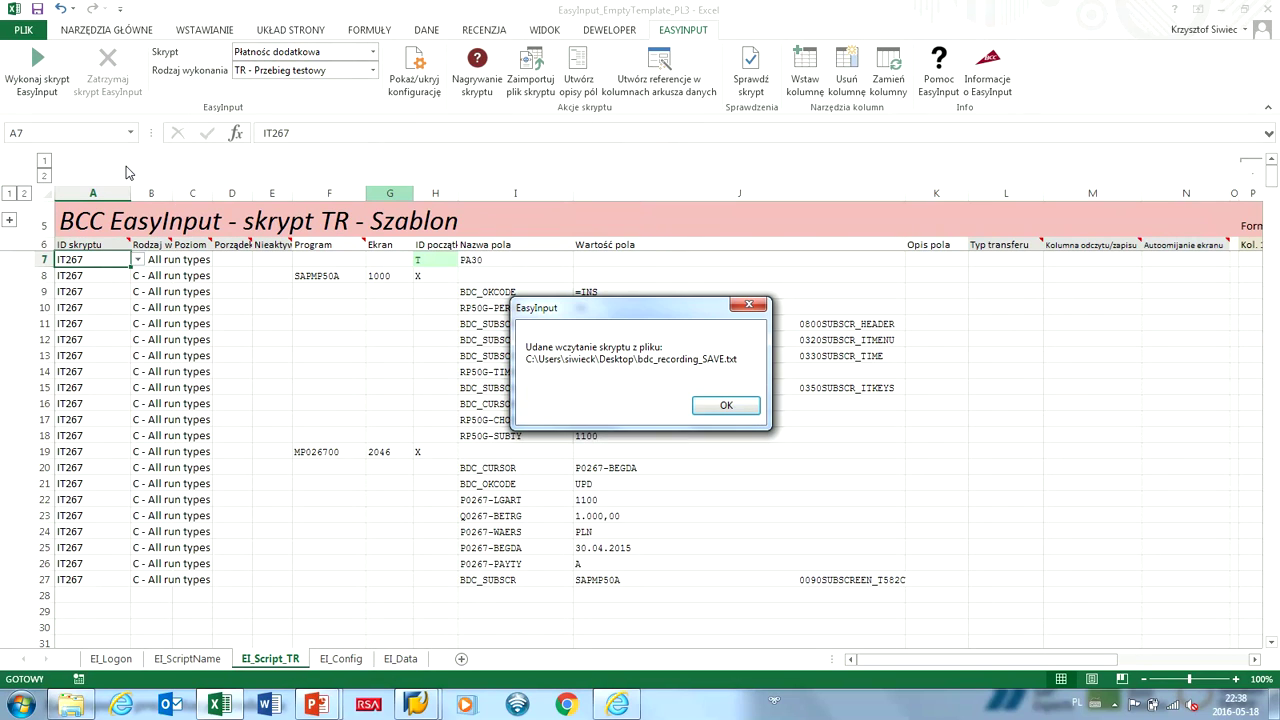
pyautogui.press('Return')
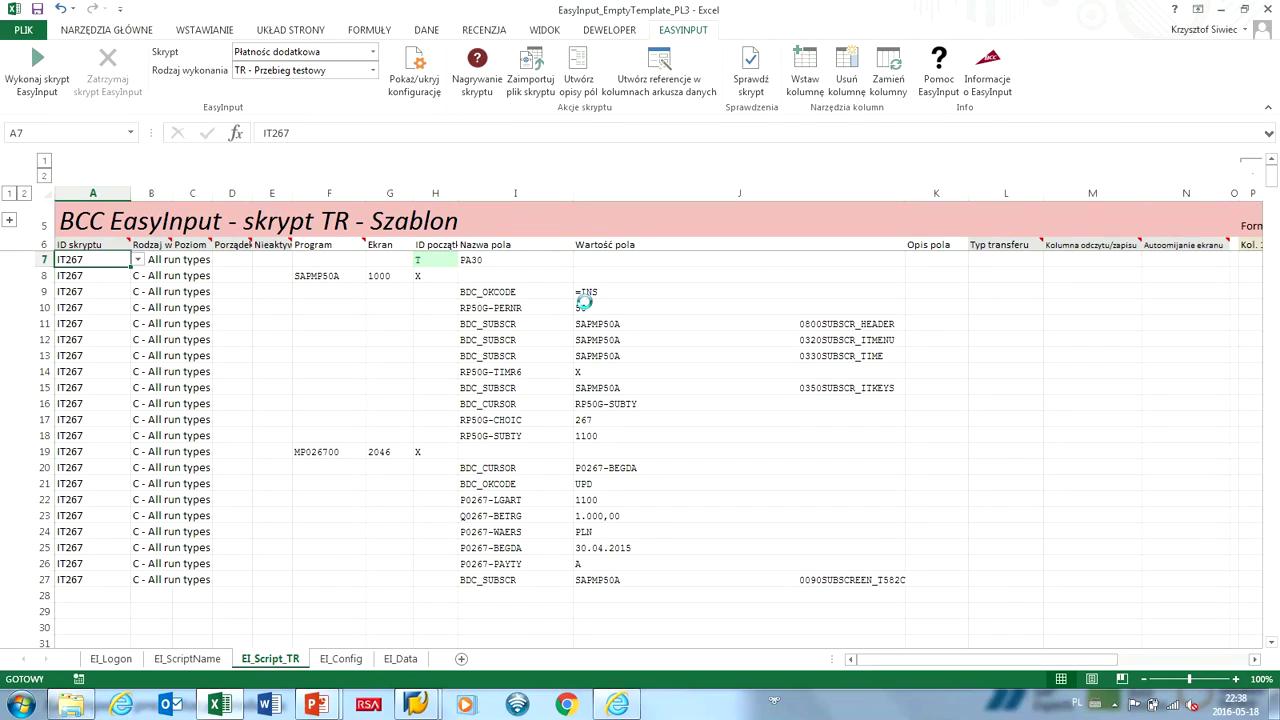
# Log on to SAP with the password, then set row 10 to WriteData with read/write column AA.
pyautogui.write('******')
pyautogui.press('Return')
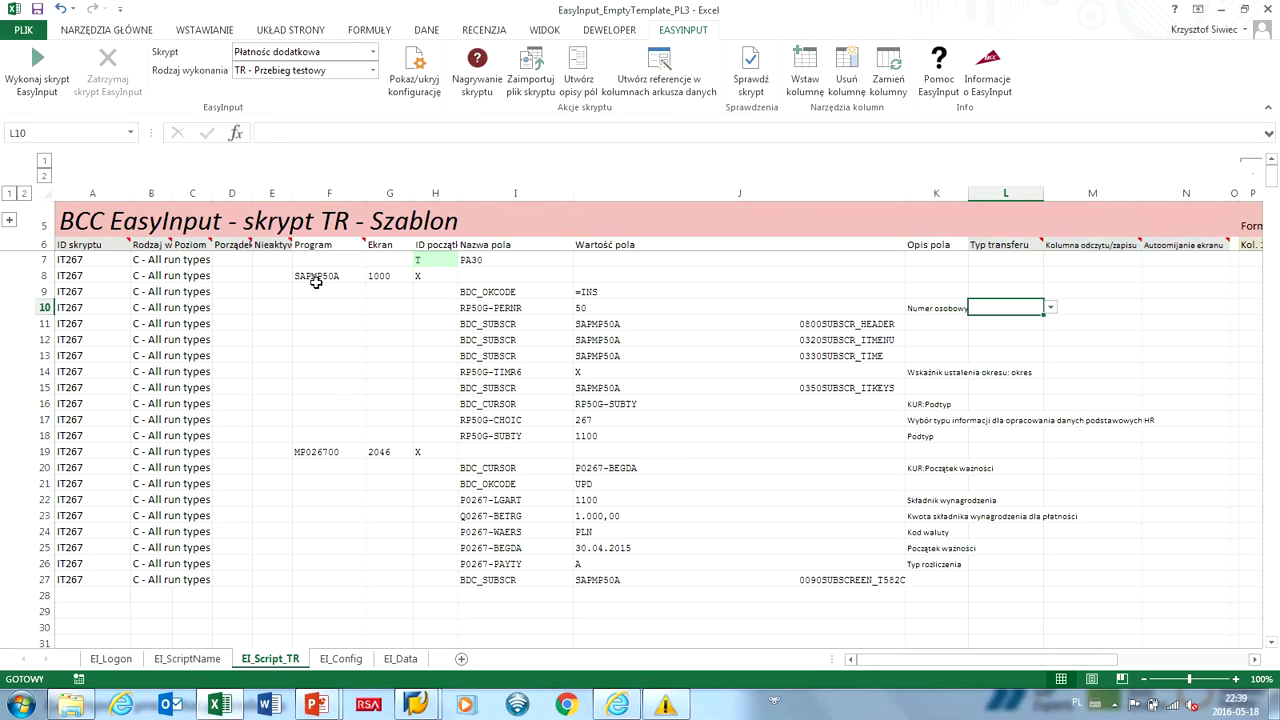
pyautogui.hotkey('alt', 'Down')
pyautogui.press('Down')
pyautogui.press('Return')
pyautogui.hotkey('alt', 'Tab')
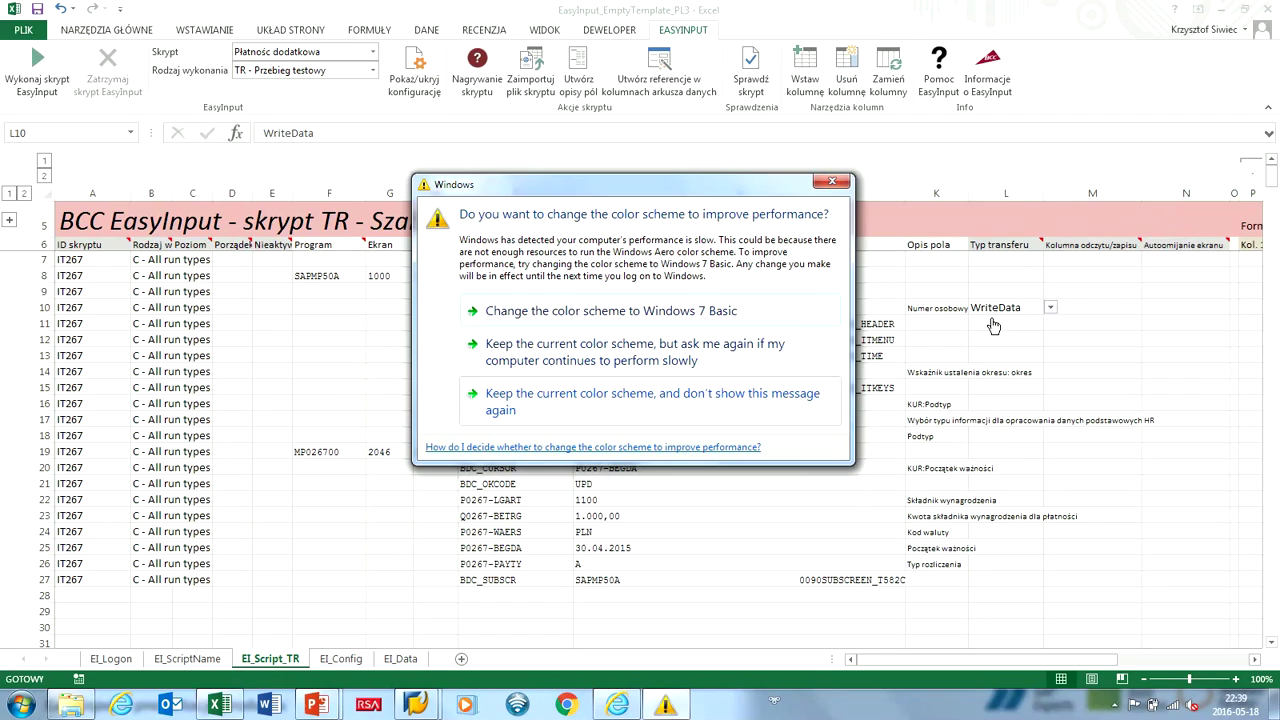
pyautogui.hotkey('alt', 'Tab')
pyautogui.press('Right')
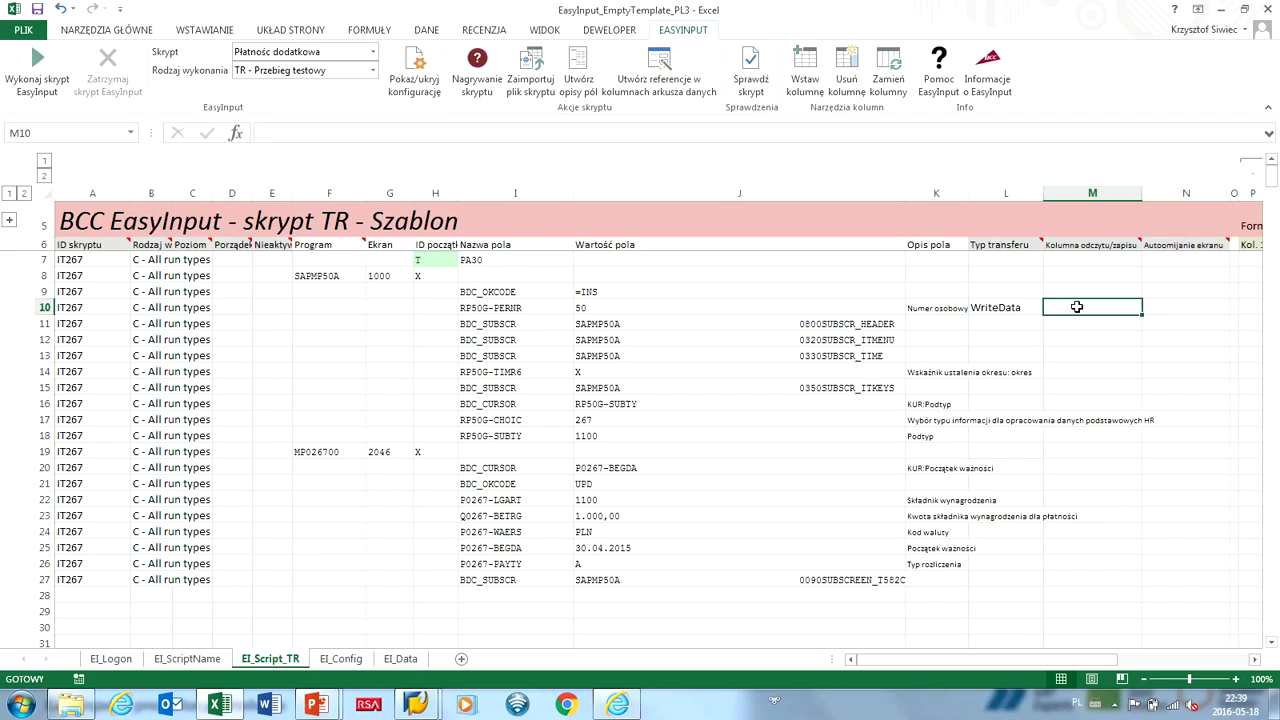
pyautogui.write('AA')
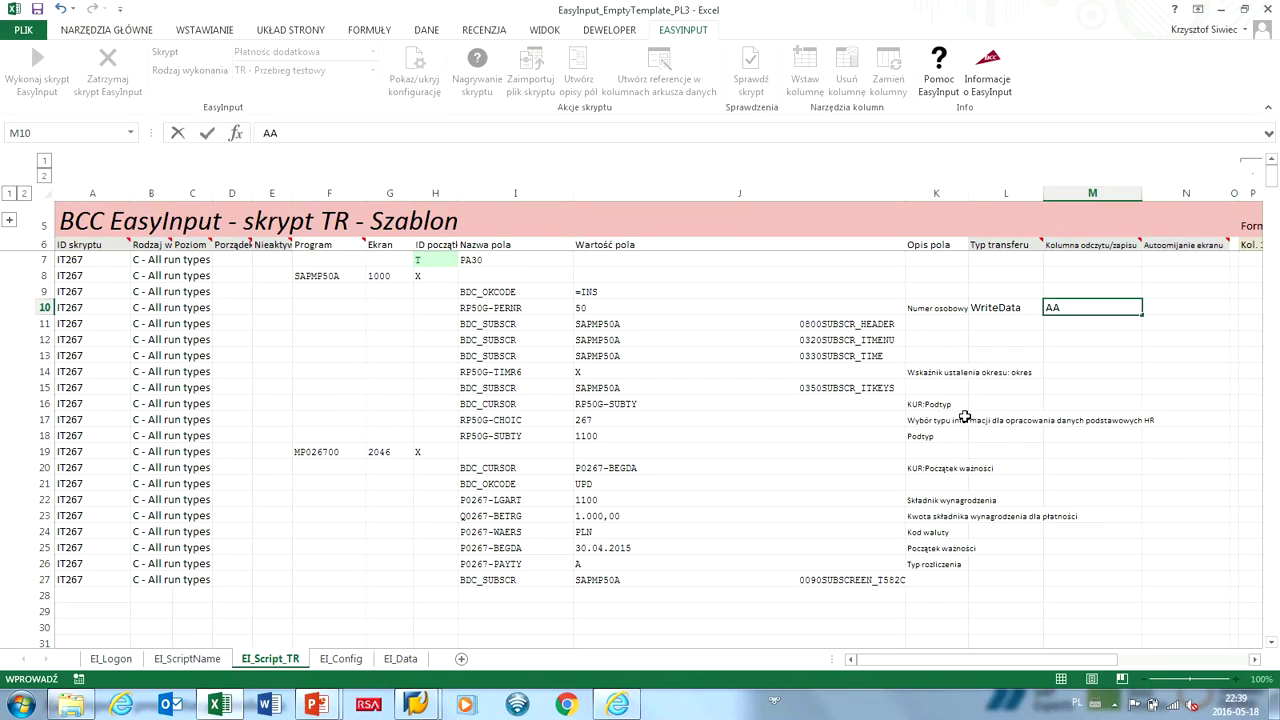
pyautogui.click(1019, 435)
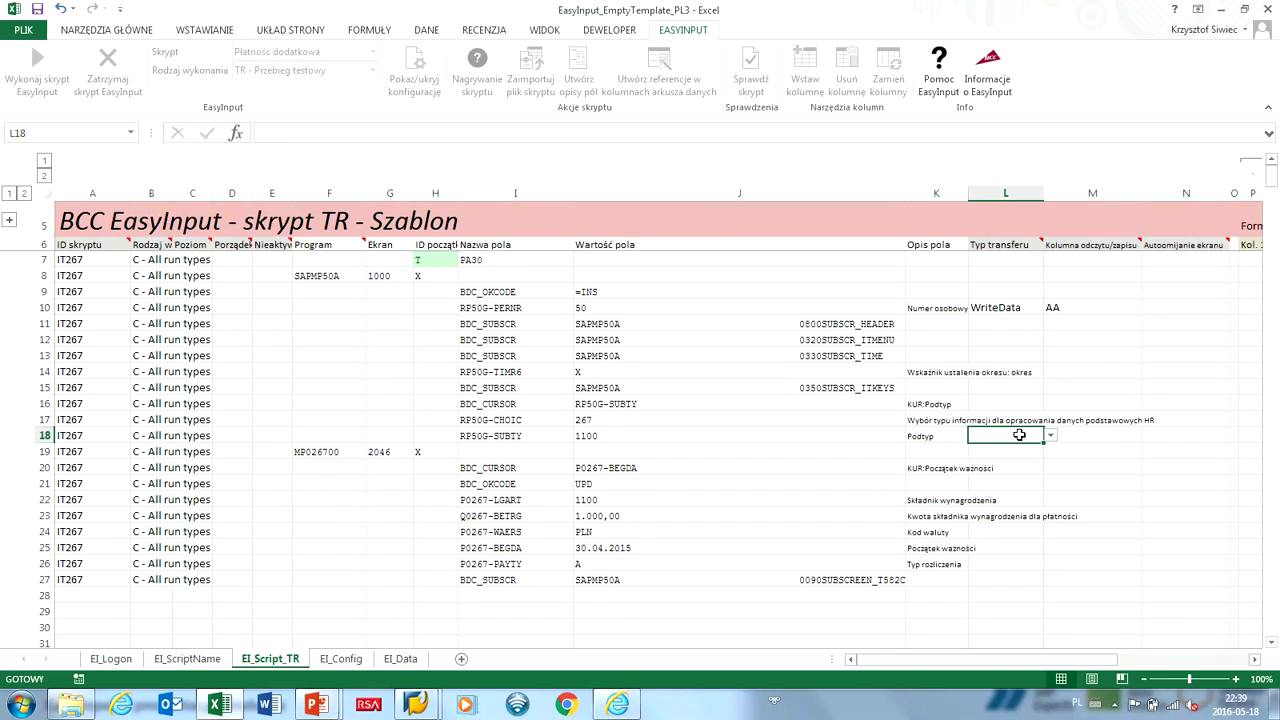
# Set rows 22 and 23 to WriteData into columns AB and AC.
pyautogui.click(1050, 435)
pyautogui.click(1020, 455)
pyautogui.press('Tab')
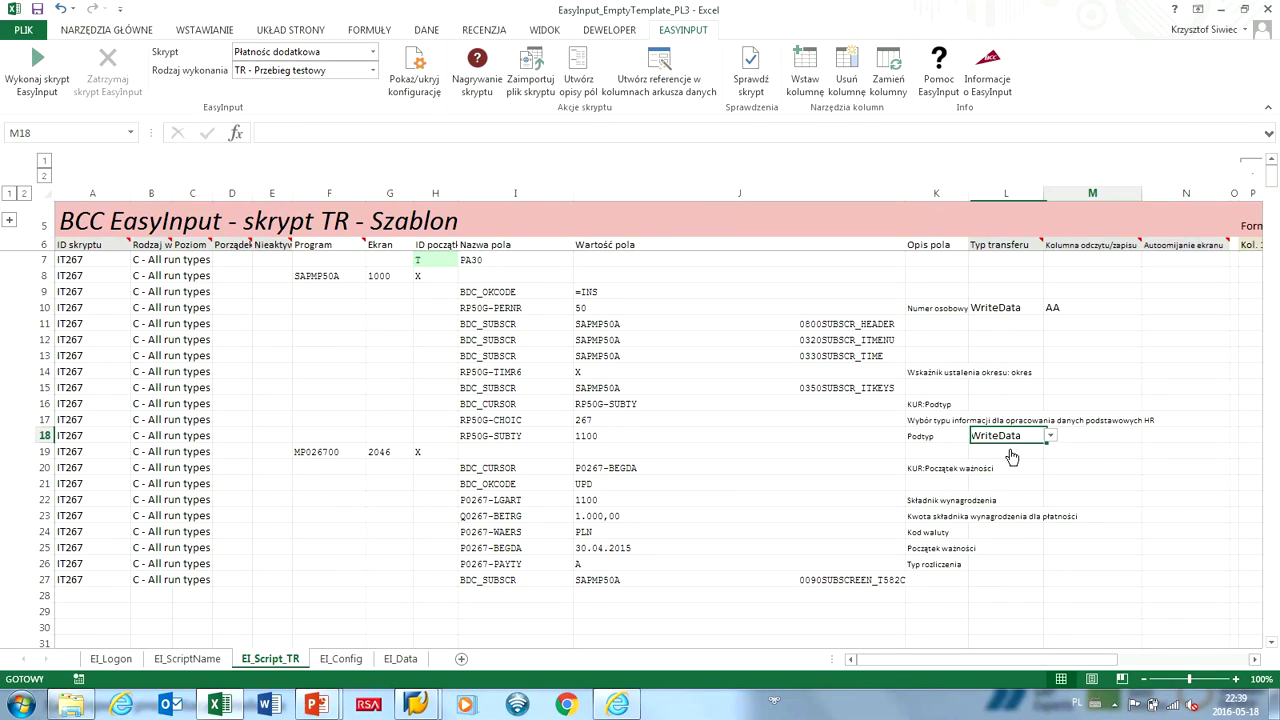
pyautogui.write('AB')
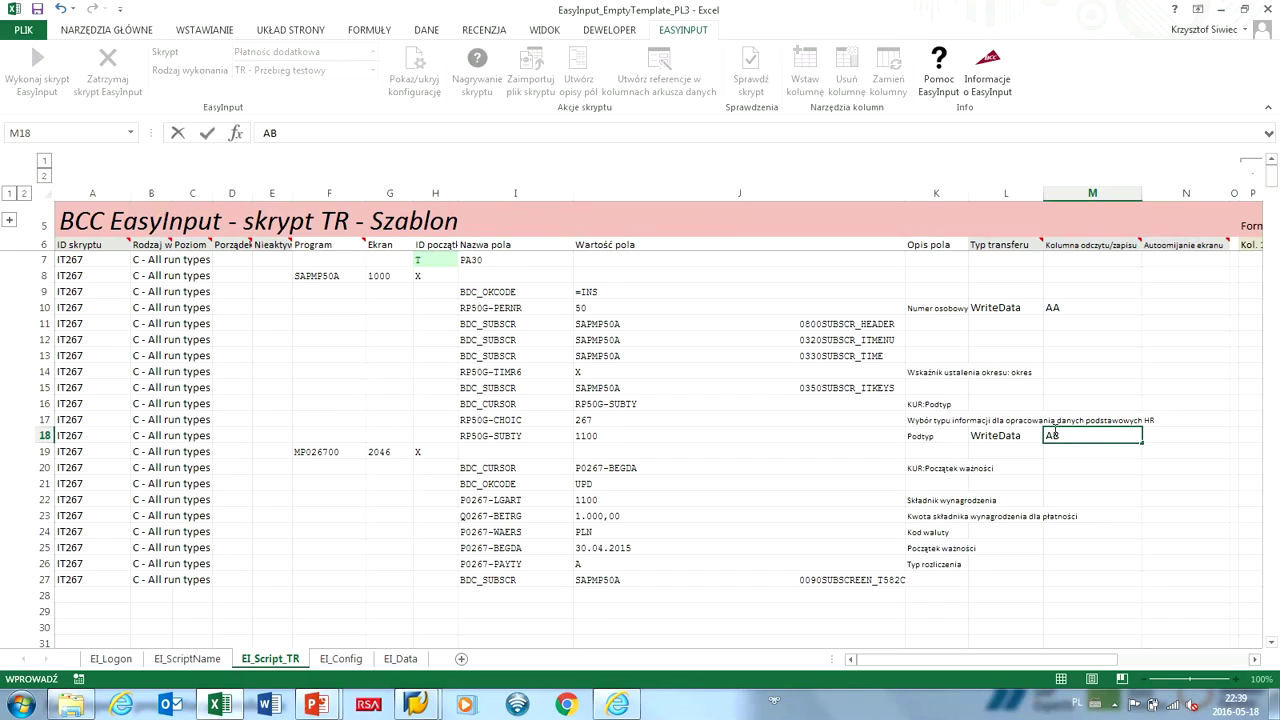
pyautogui.click(988, 497)
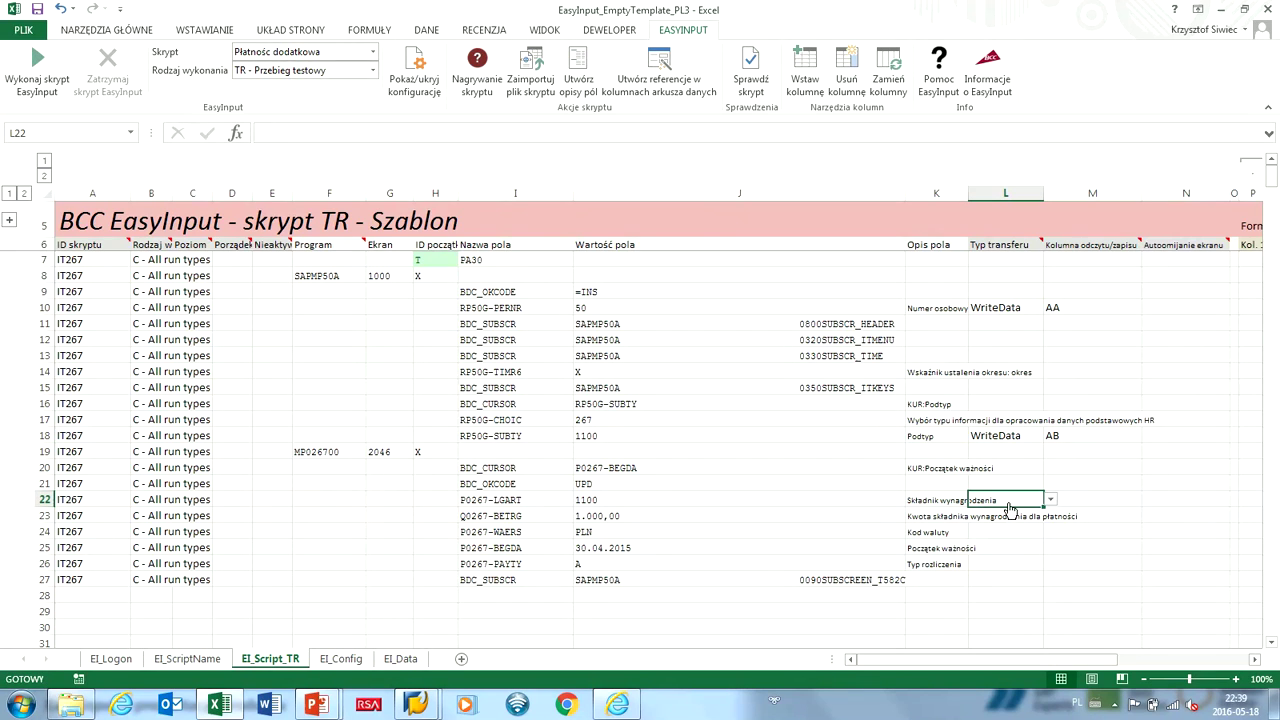
pyautogui.click(1045, 500)
pyautogui.click(1012, 512)
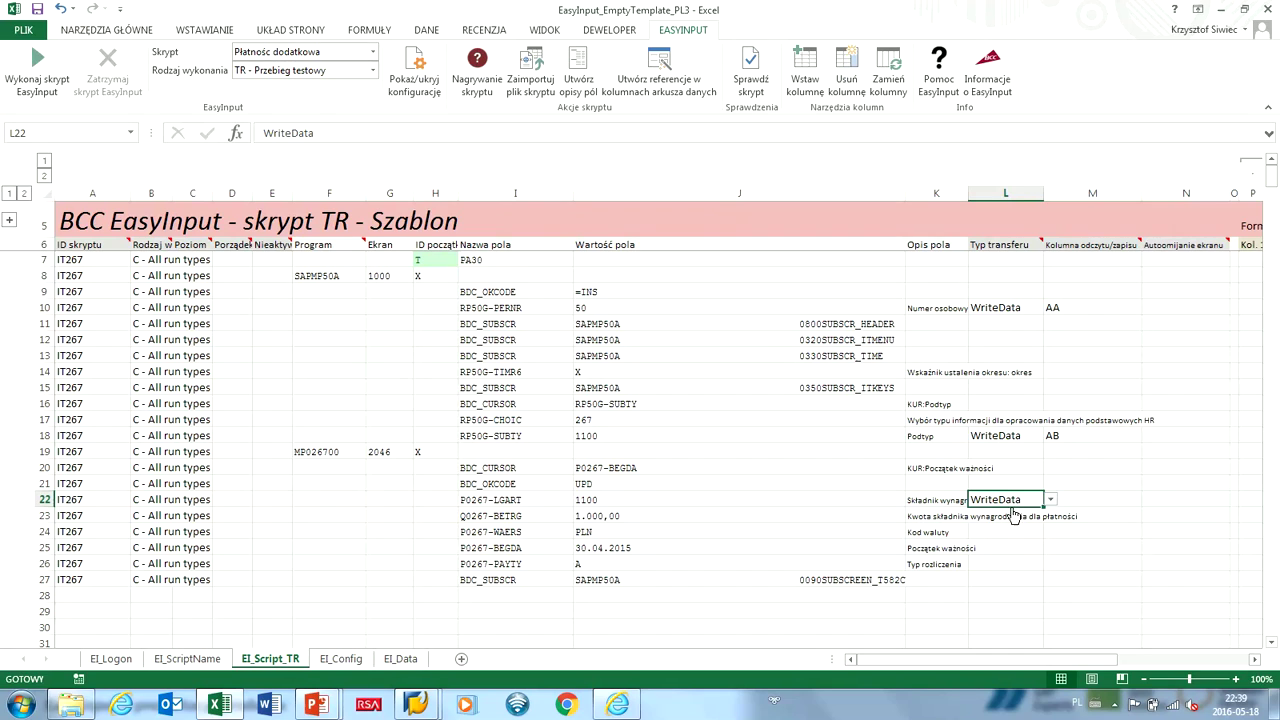
pyautogui.click(1066, 497)
pyautogui.write('AB')
pyautogui.click(1003, 515)
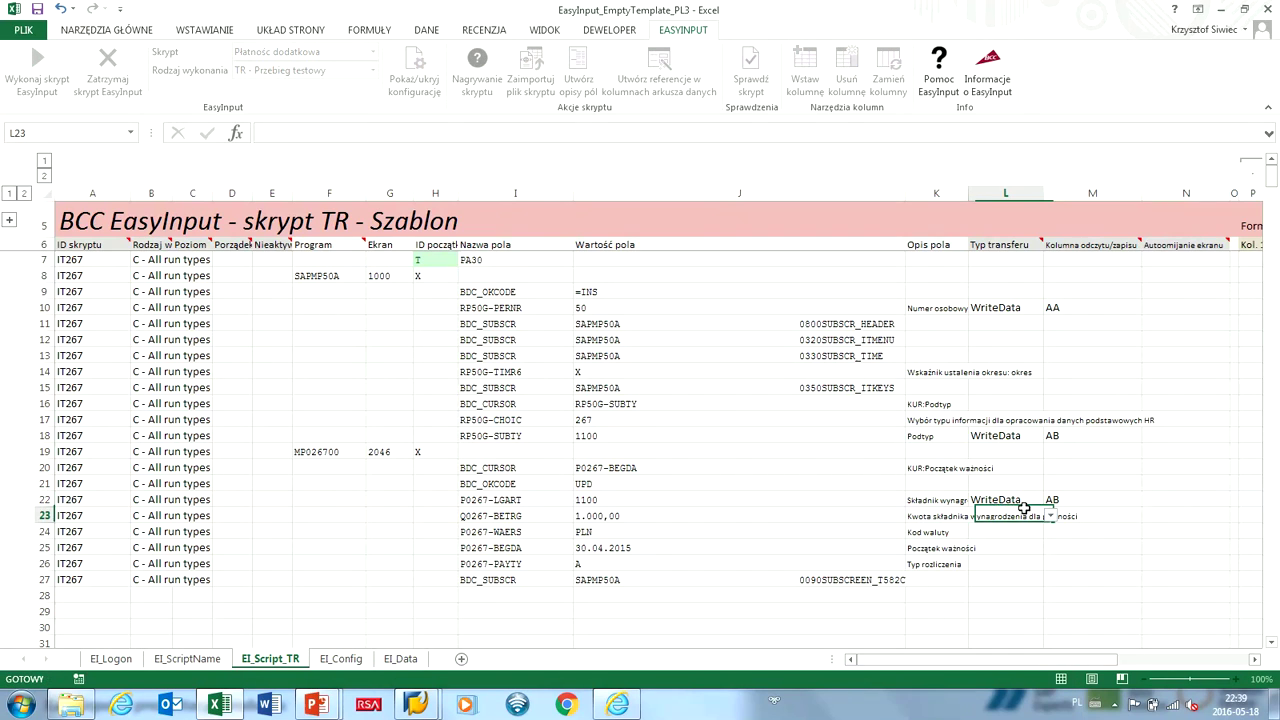
pyautogui.click(1050, 515)
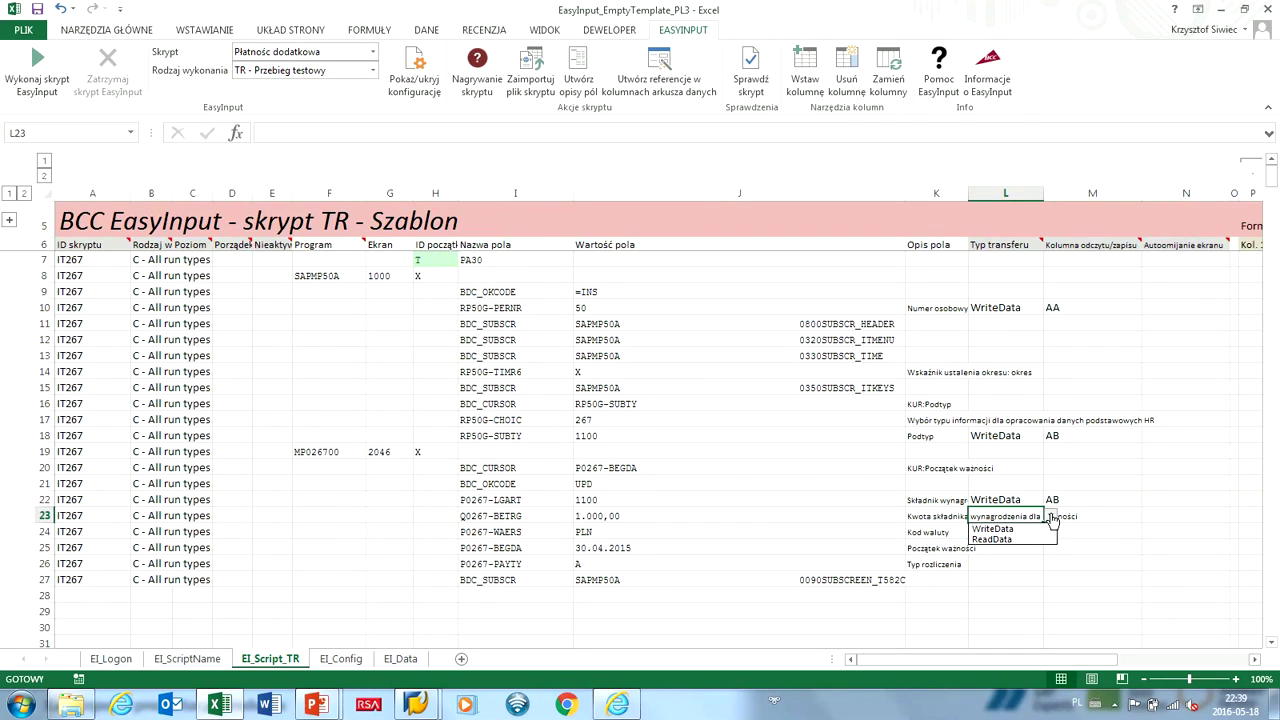
pyautogui.click(1028, 529)
pyautogui.click(1055, 515)
pyautogui.write('AC')
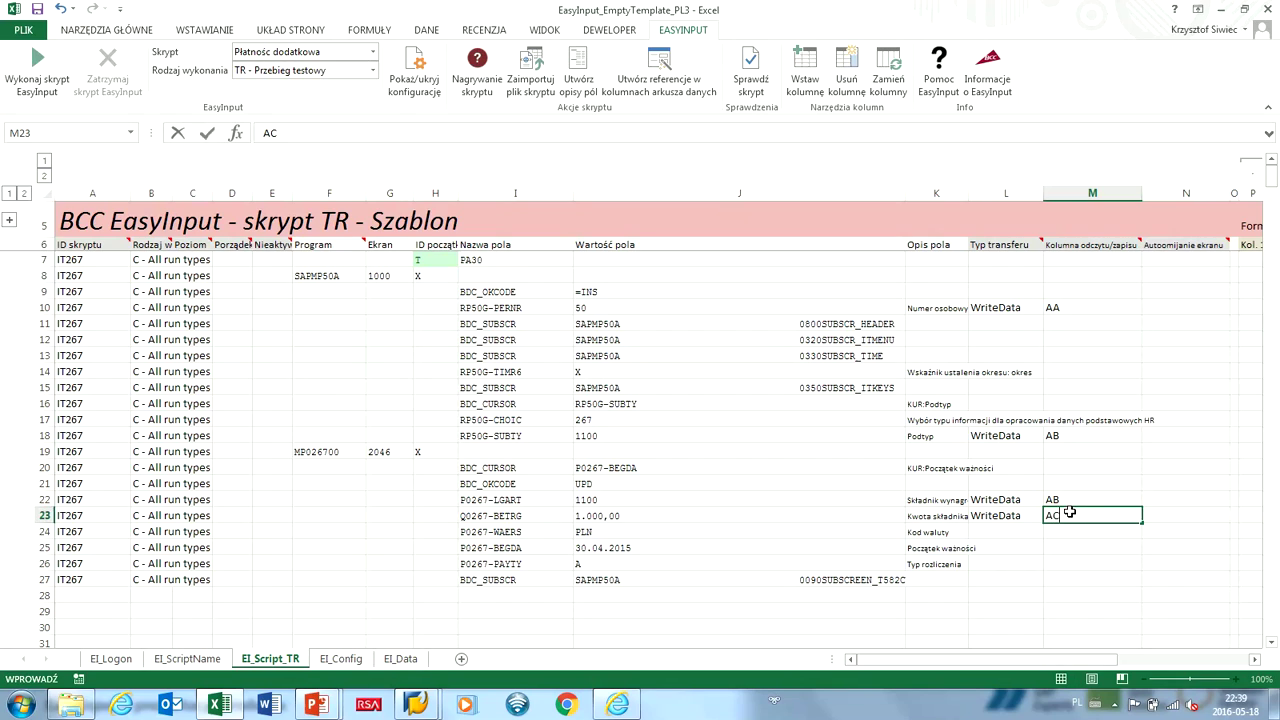
pyautogui.click(1036, 530)
# Set rows 24–26 to WriteData into columns AD, AE and AF.
pyautogui.click(1049, 531)
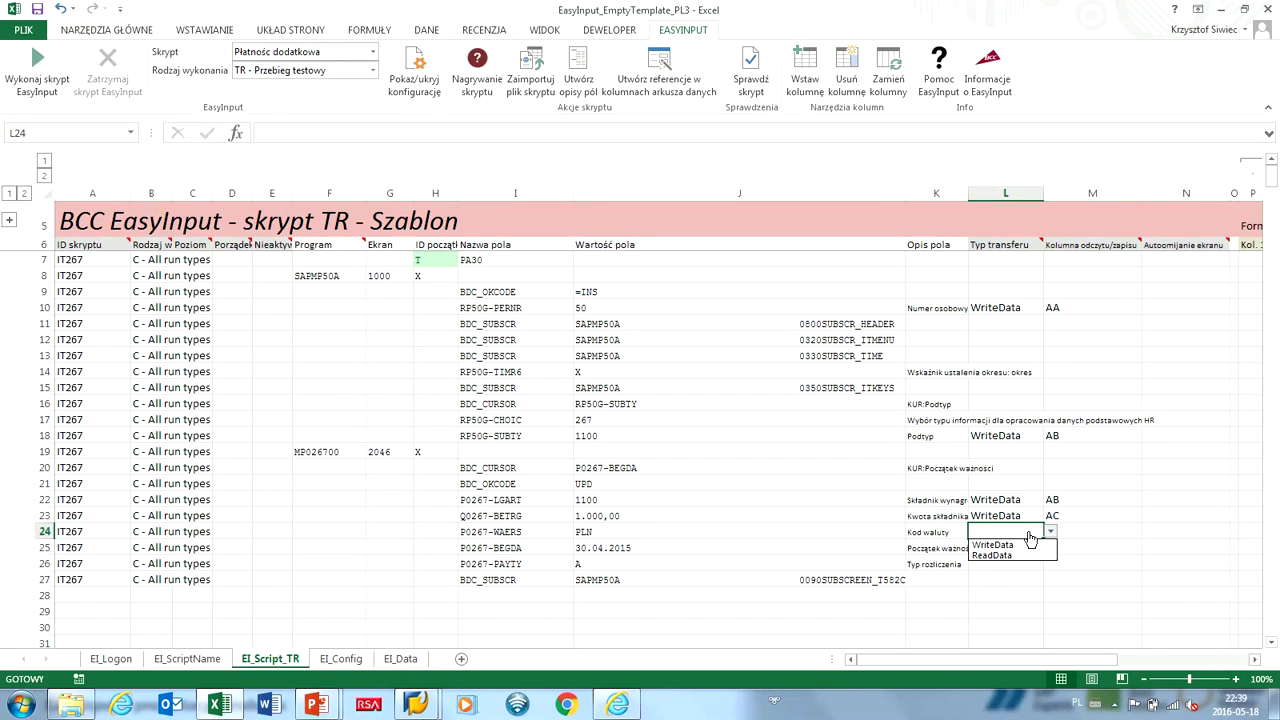
pyautogui.click(1030, 544)
pyautogui.click(1057, 531)
pyautogui.write('AD')
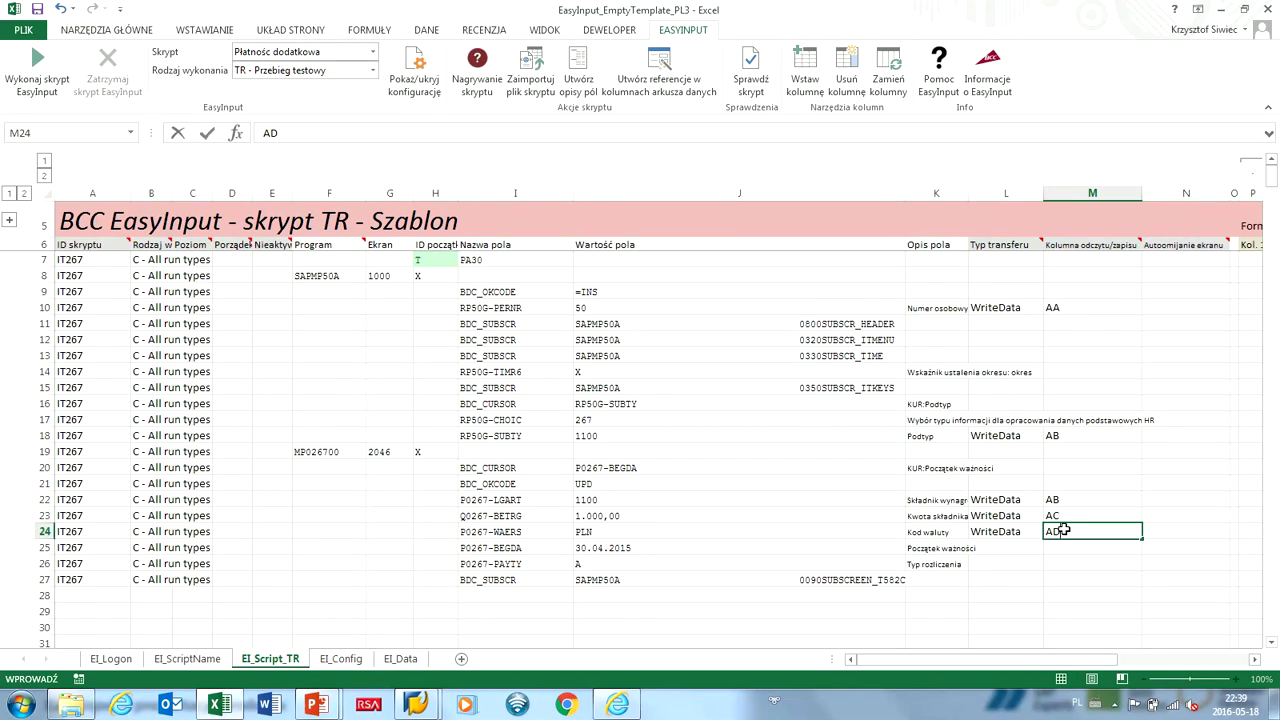
pyautogui.click(1030, 547)
pyautogui.click(1050, 547)
pyautogui.click(1021, 566)
pyautogui.click(1058, 548)
pyautogui.write('AE')
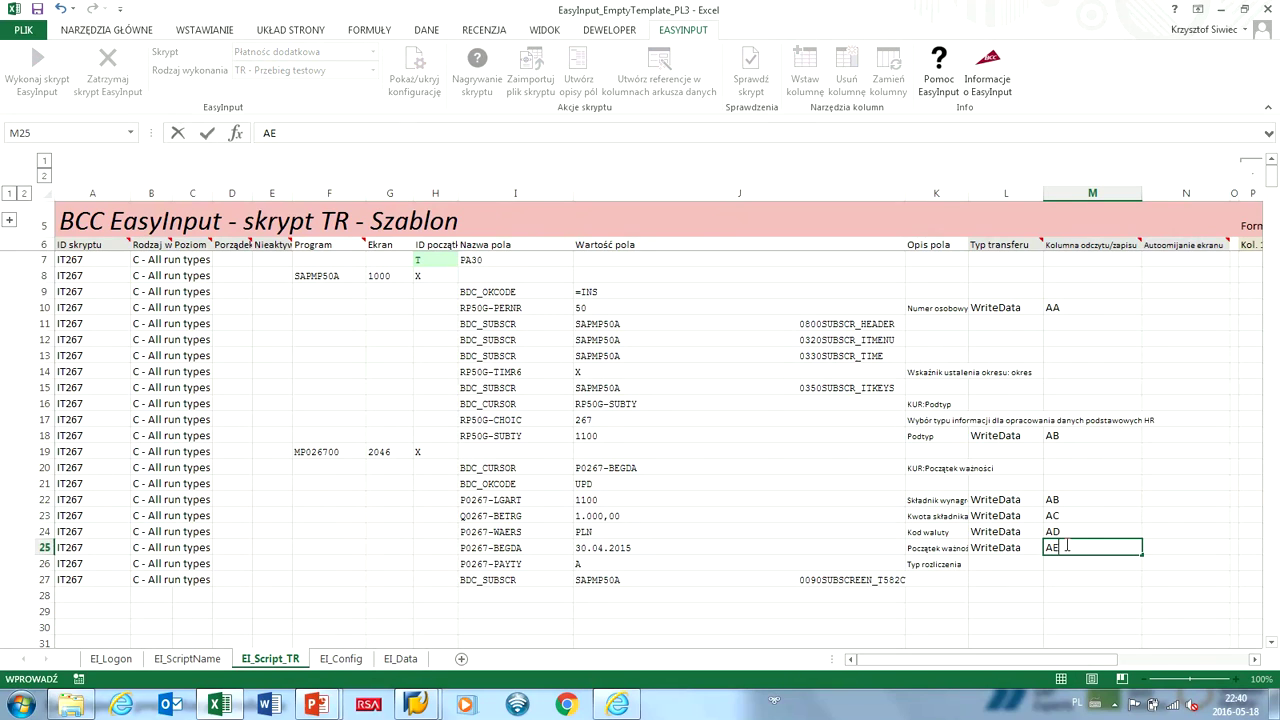
pyautogui.click(1010, 565)
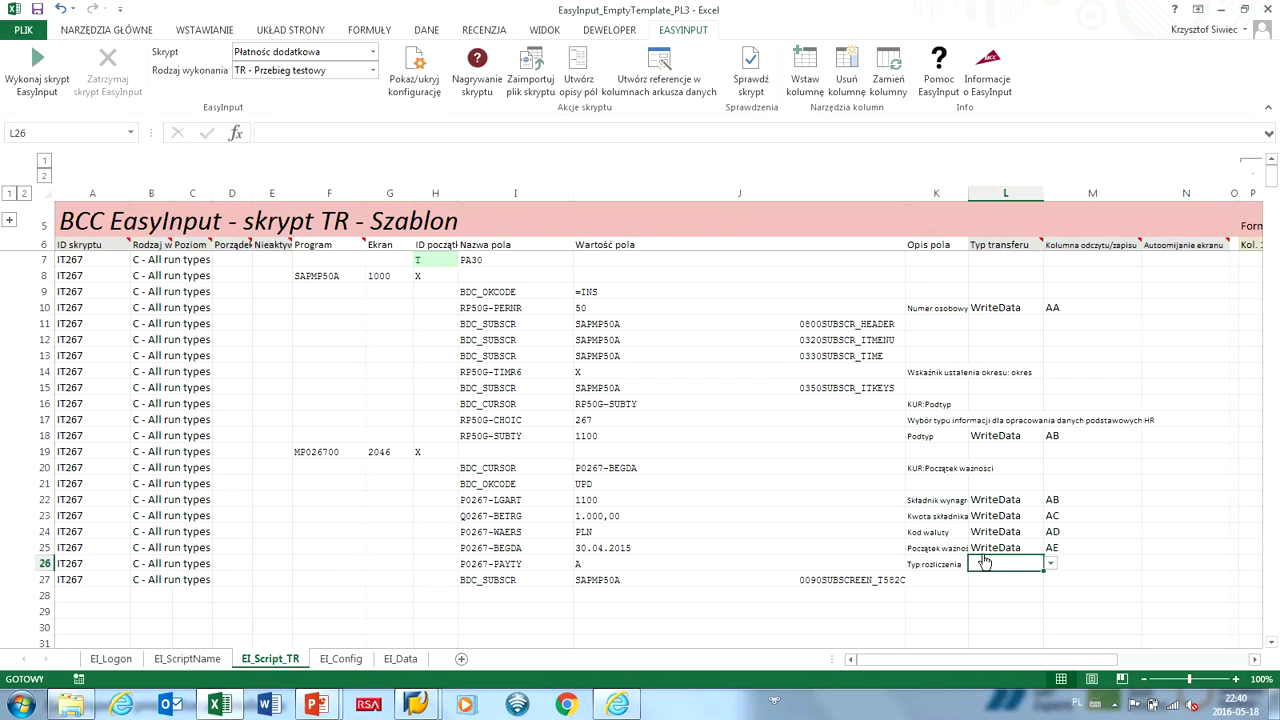
pyautogui.hotkey('alt', 'Down')
pyautogui.click(1000, 576)
pyautogui.press('Right')
pyautogui.write('AF')
pyautogui.press('Escape')
pyautogui.press('Left')
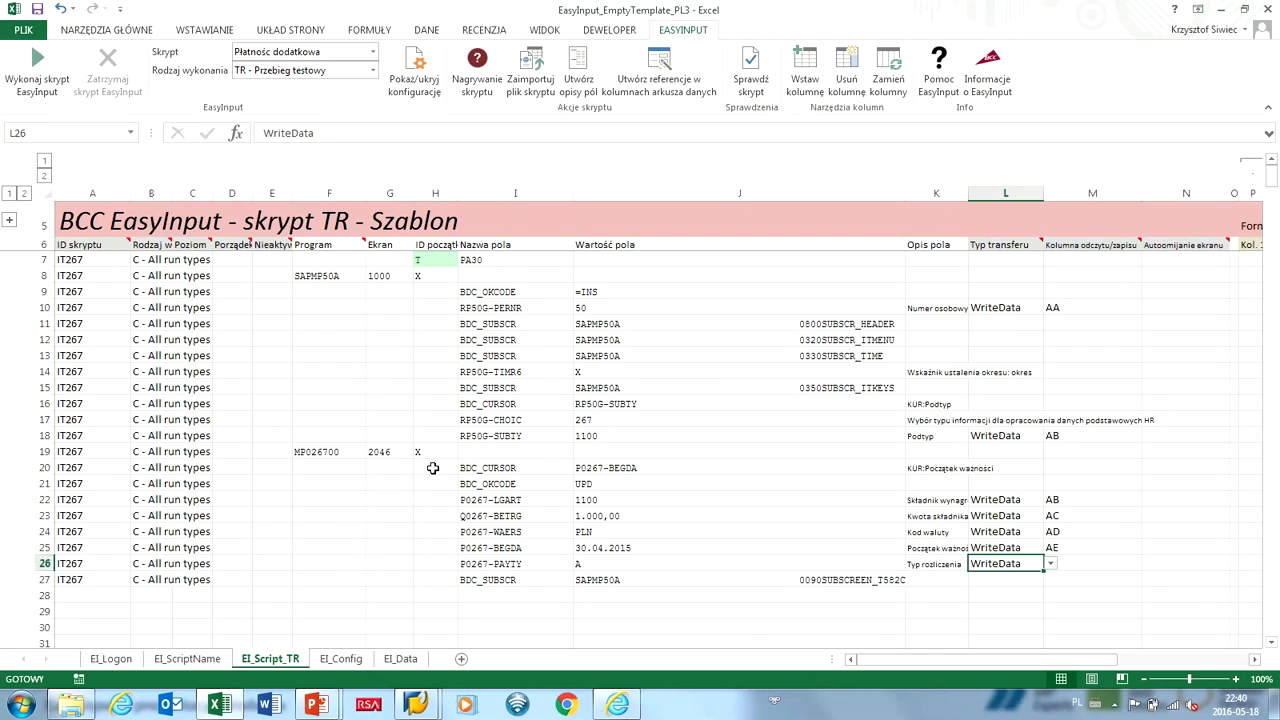
# Set row 19 to A - Actual run, select I21:J21, and leave SAP's DOD_WYPL editor.
pyautogui.click(176, 451)
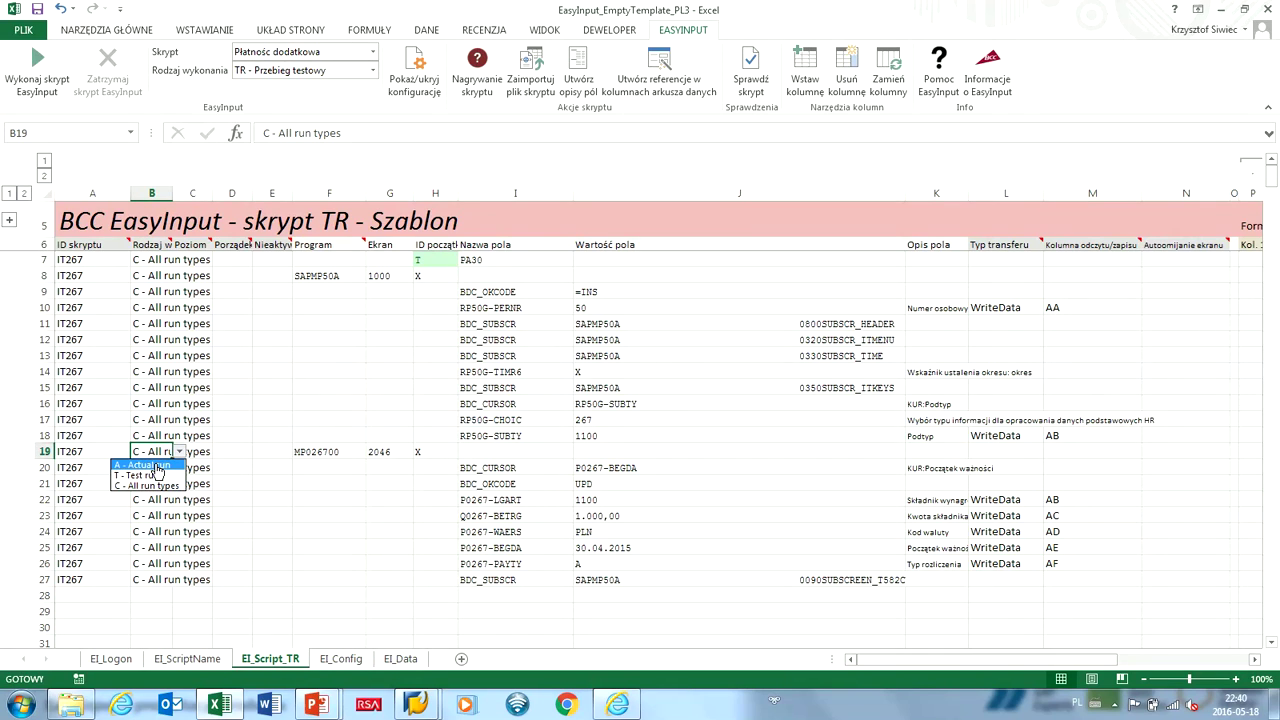
pyautogui.click(152, 465)
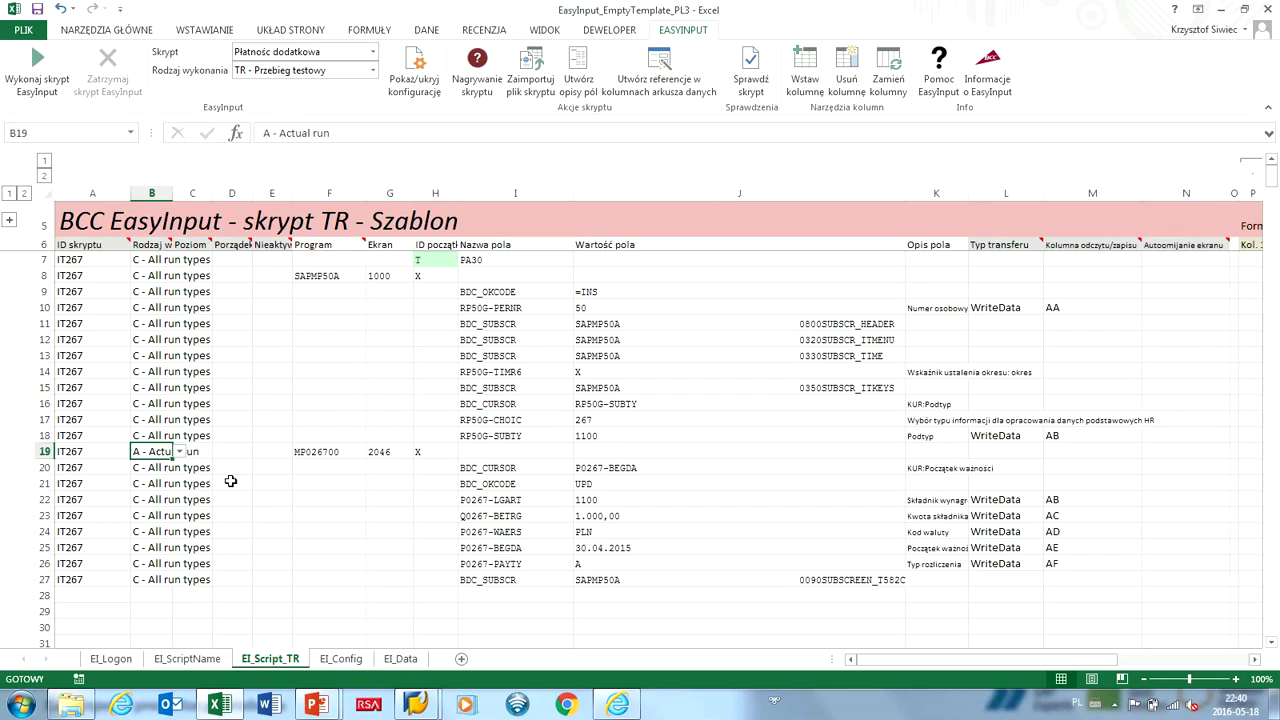
pyautogui.click(495, 487)
pyautogui.moveTo(563, 487); pyautogui.dragTo(593, 487)
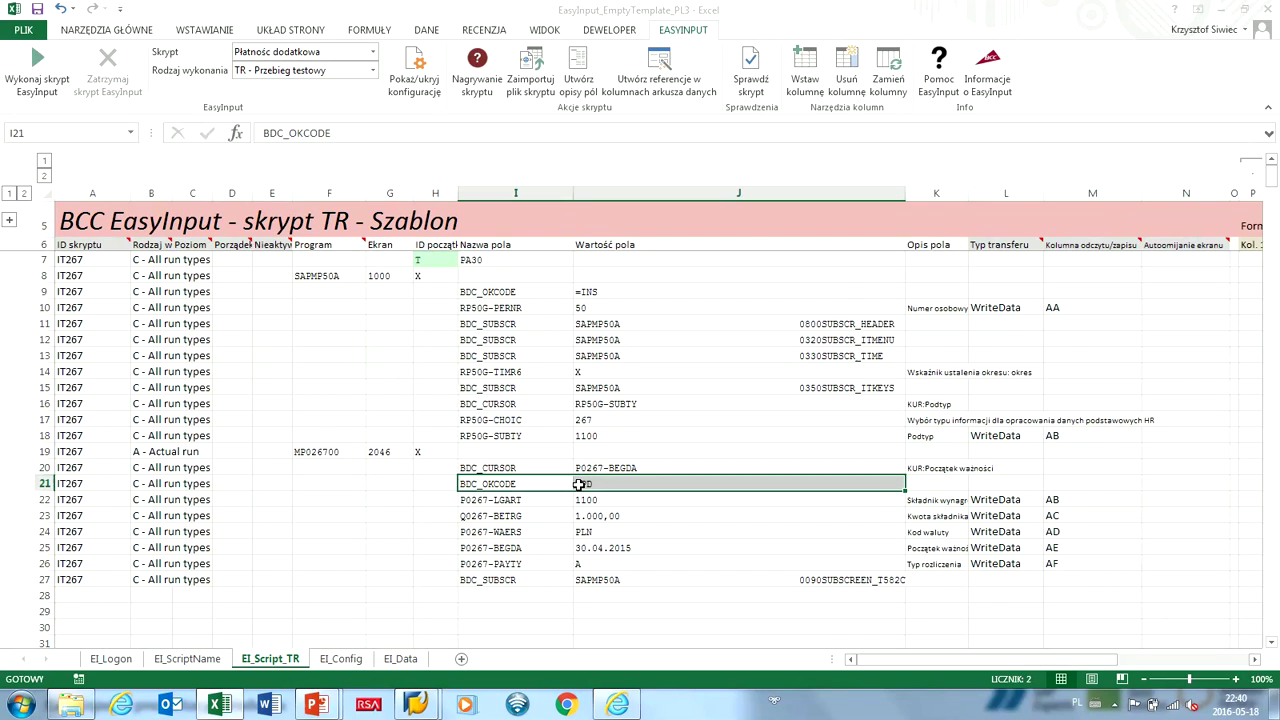
pyautogui.hotkey('alt', 'Tab')
pyautogui.click(213, 42)
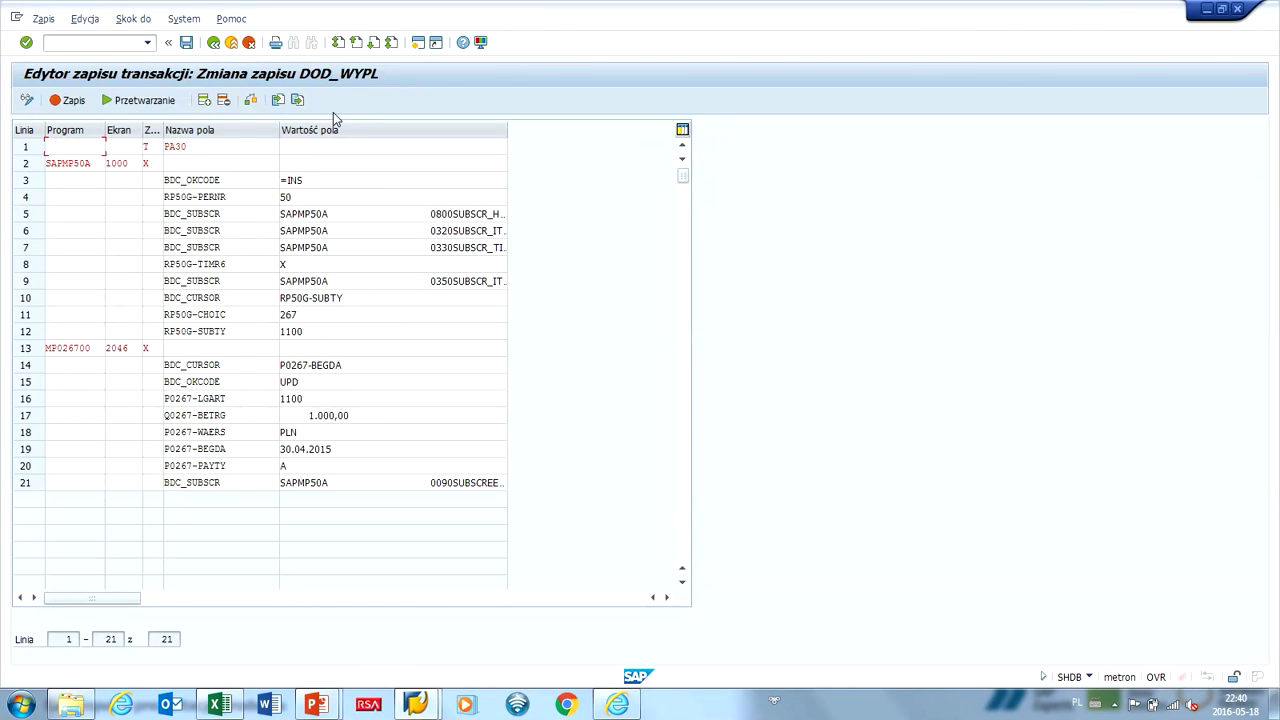
# Create a new SHDB recording named 'dadada' and start recording PA30.
pyautogui.click(284, 294)
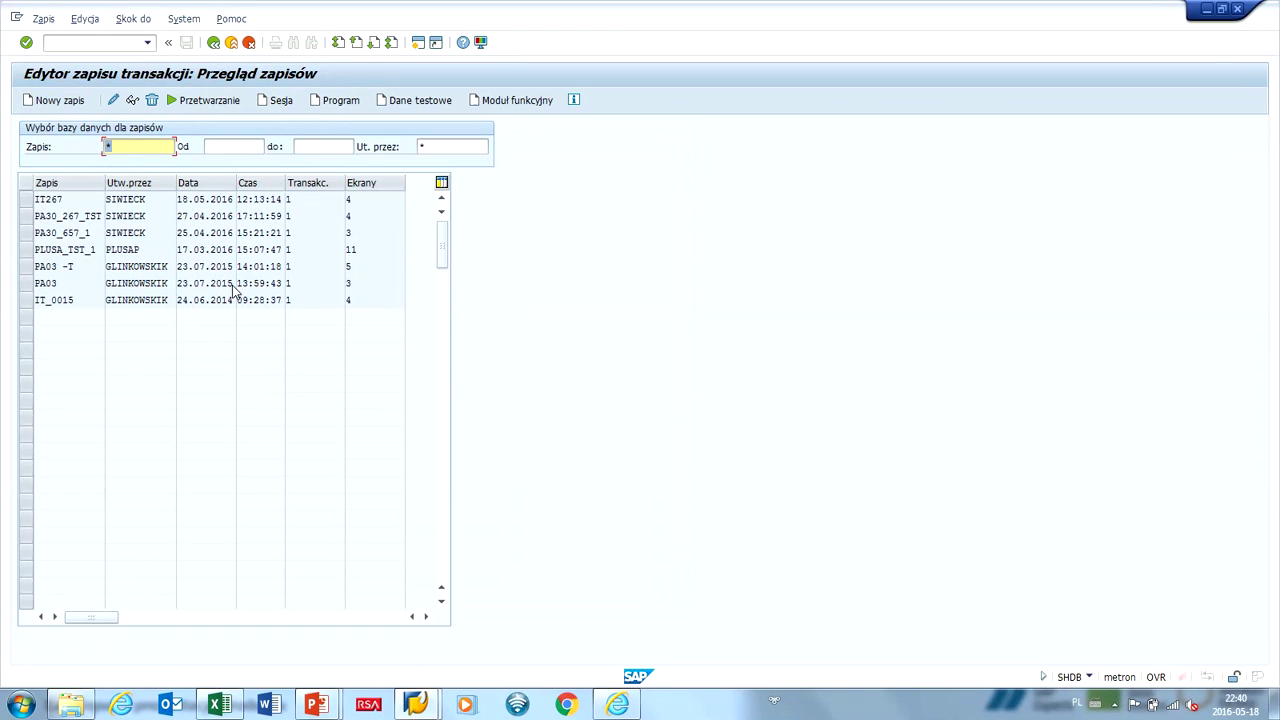
pyautogui.press('F8')
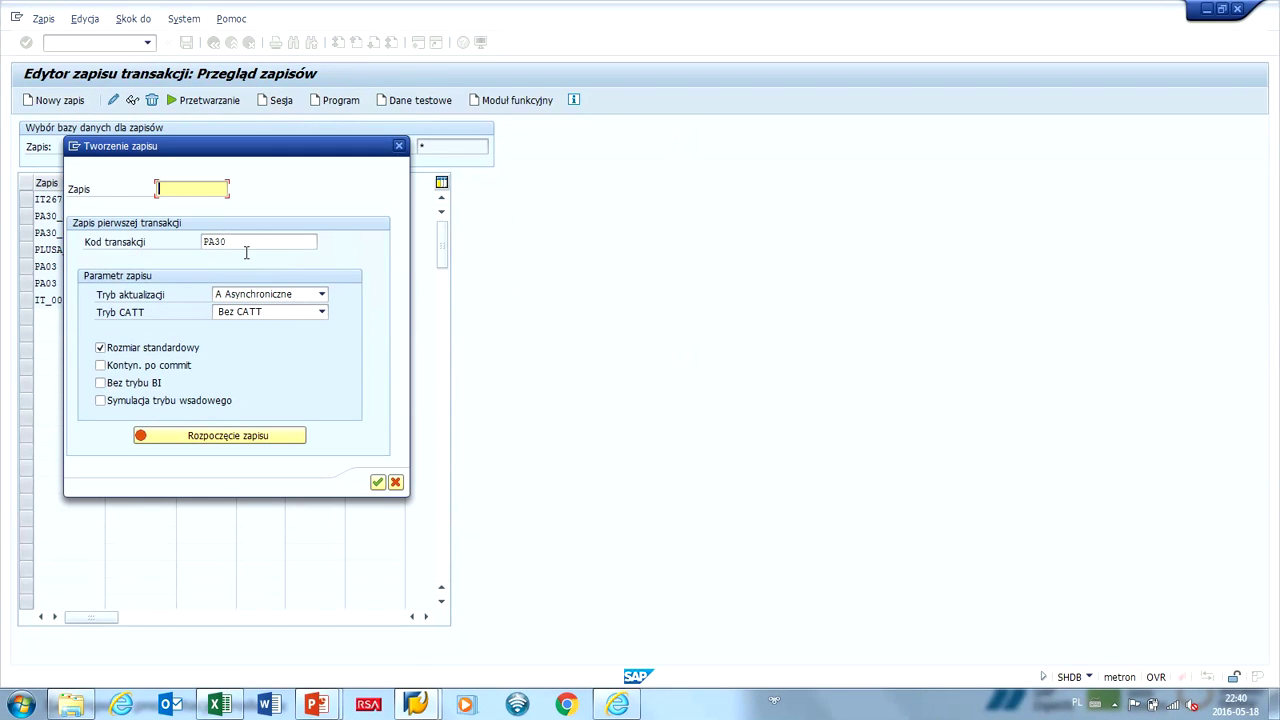
pyautogui.press('Return')
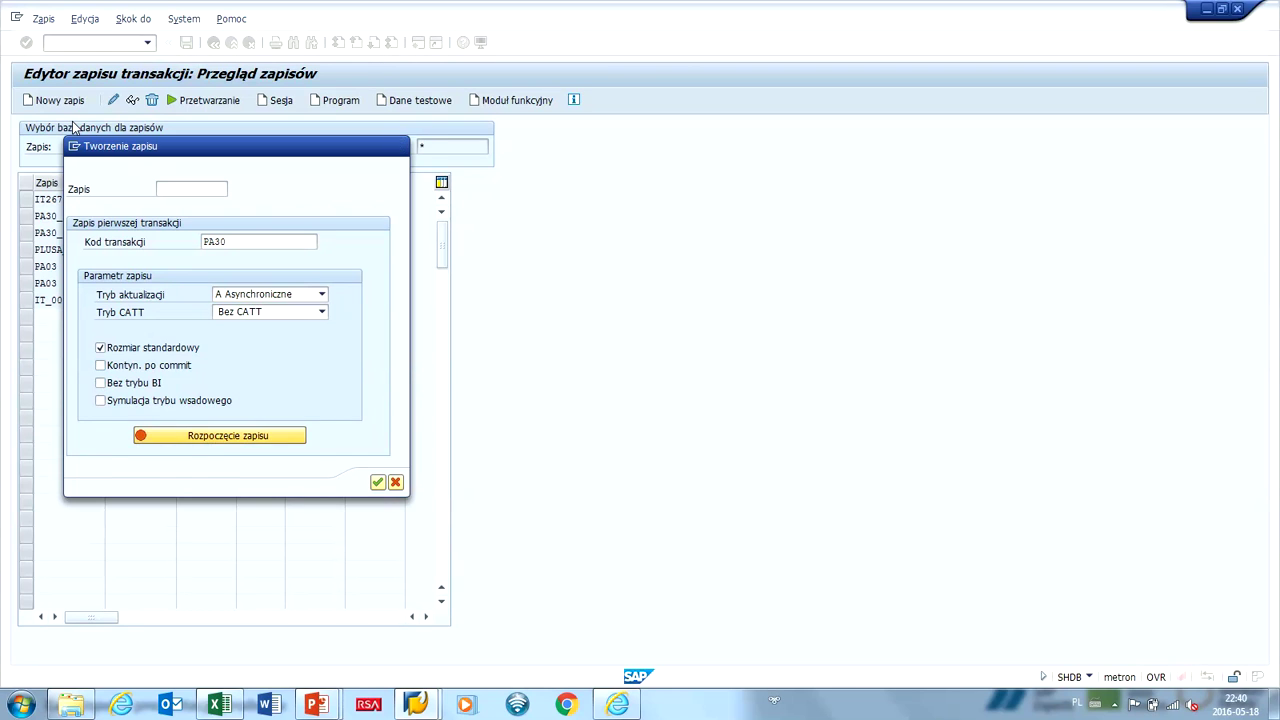
pyautogui.click(172, 188)
pyautogui.write('dadada')
pyautogui.click(204, 435)
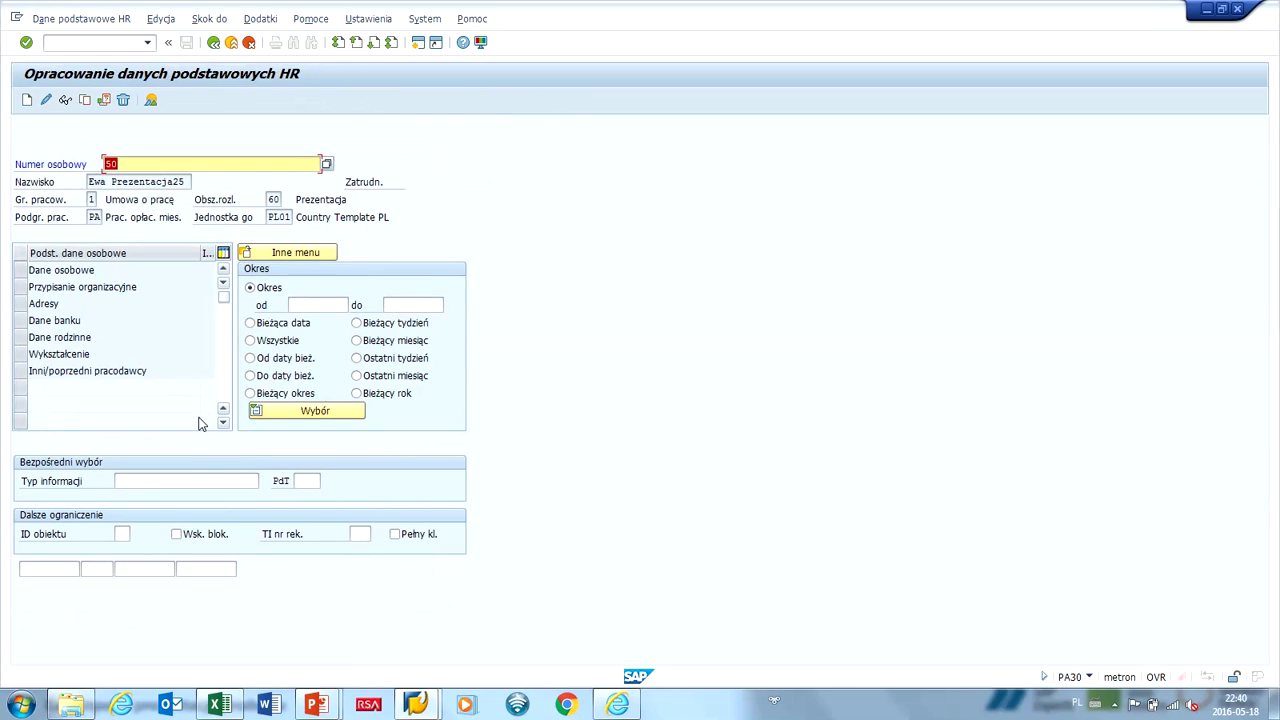
# In PA30, start creating infotype 267 with subtype 1100.
pyautogui.press('Return')
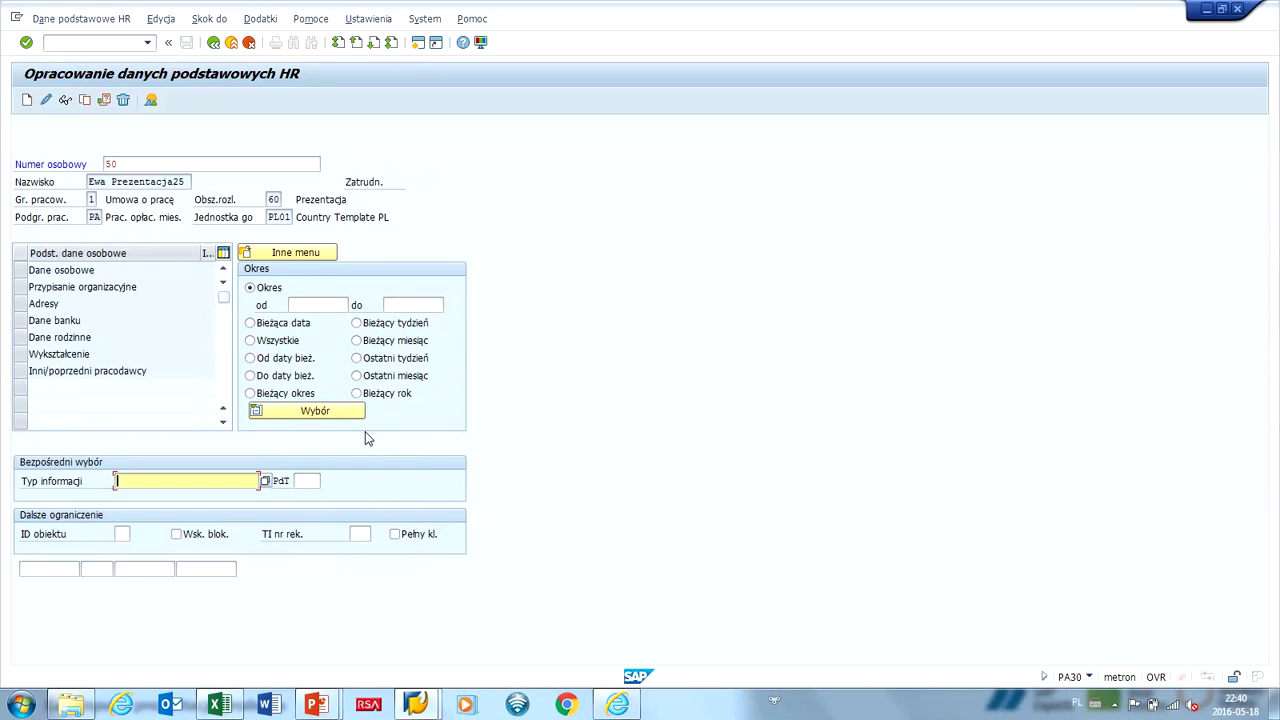
pyautogui.write('267')
pyautogui.press('Tab')
pyautogui.write('1100')
pyautogui.press('F5')
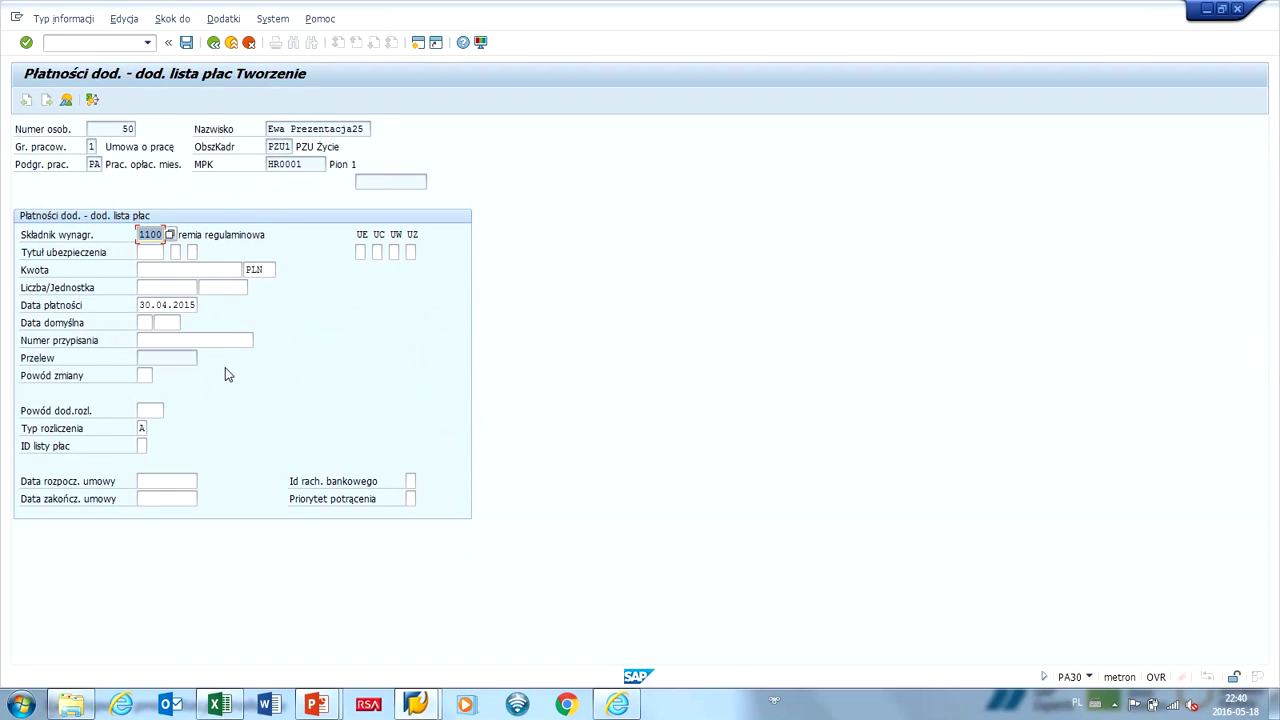
# Enter amount 2323232 and payment date 30.04.2016, validate, then leave the screen.
pyautogui.press('Tab')
pyautogui.write('2323232')
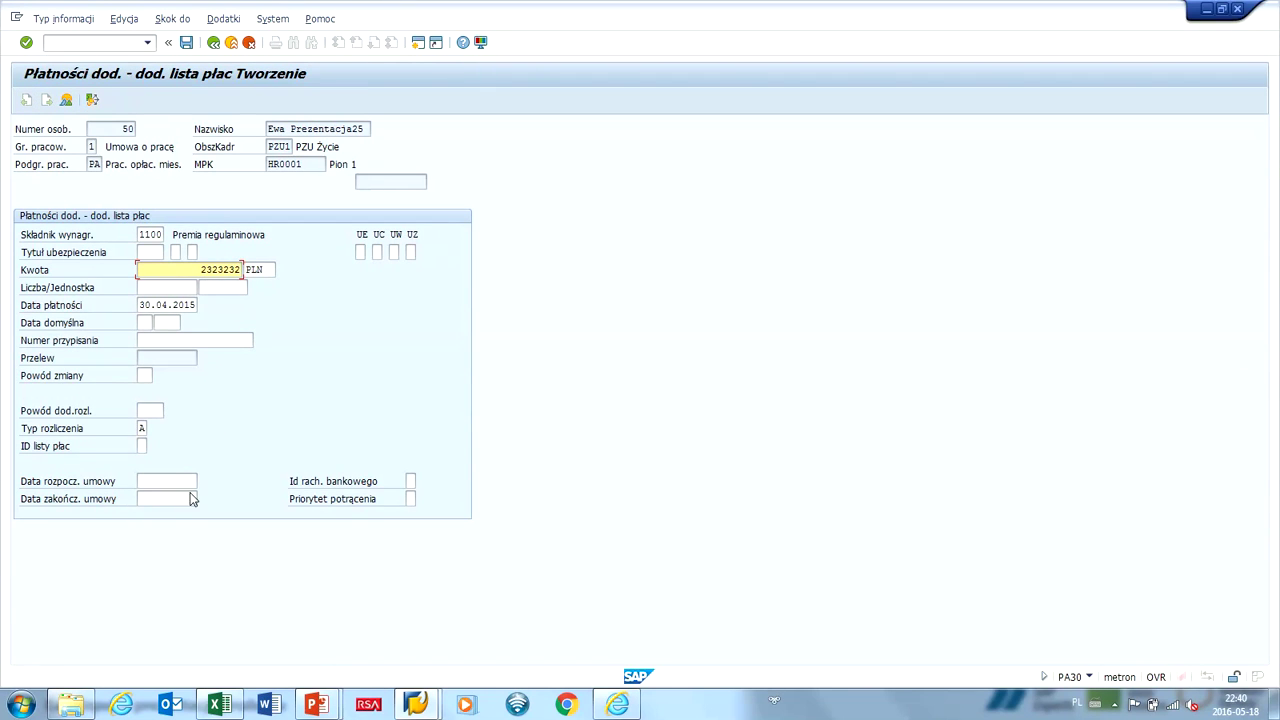
pyautogui.press('Tab')
pyautogui.press('BackSpace')
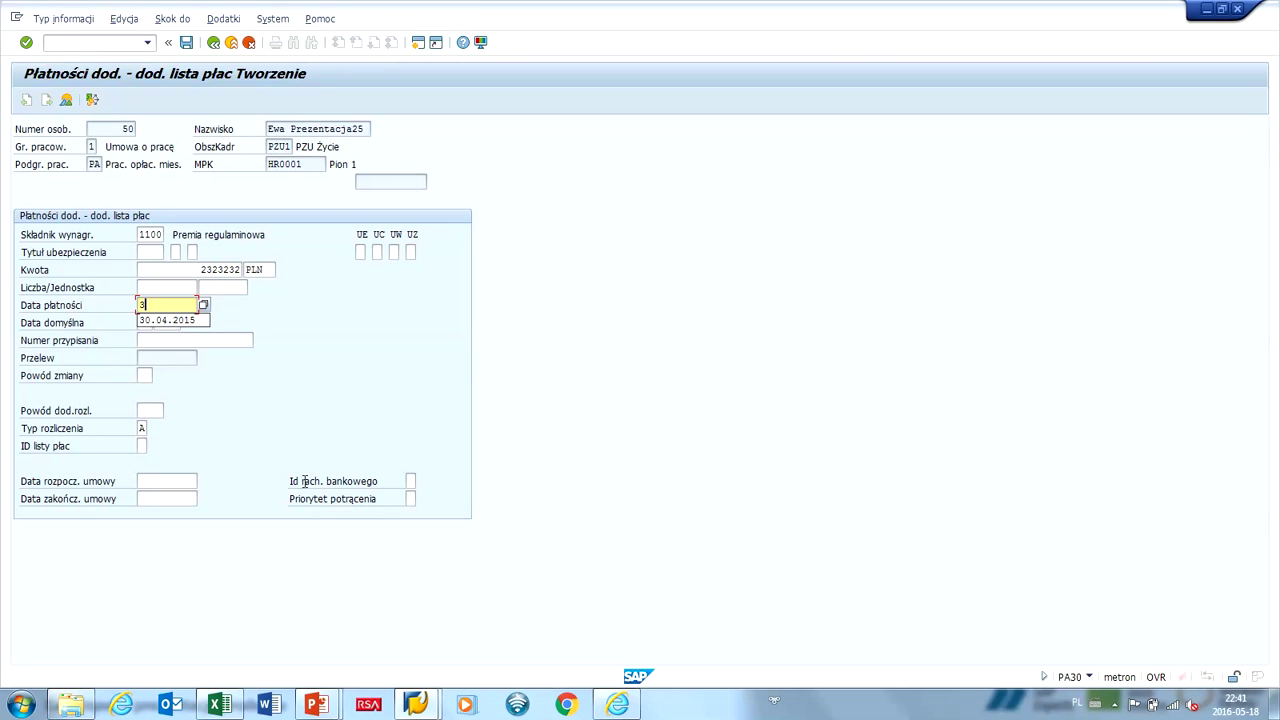
pyautogui.write('30.04.2016')
pyautogui.press('Return')
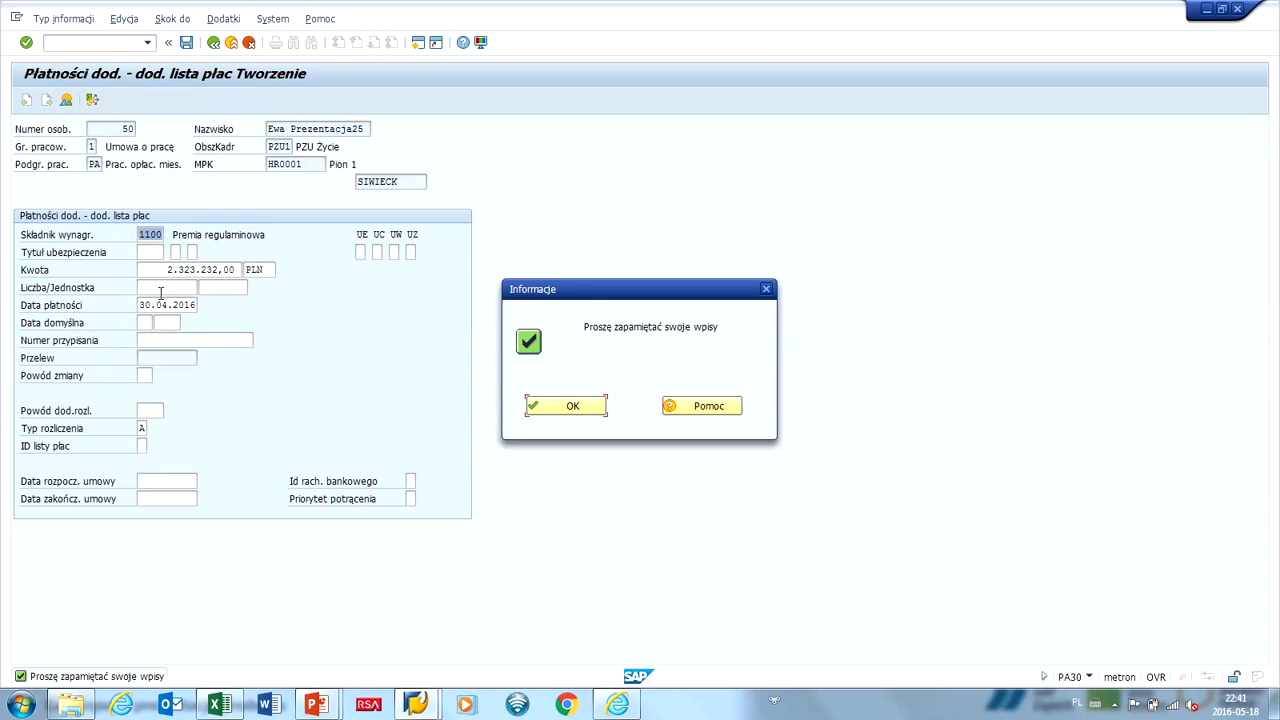
pyautogui.press('Return')
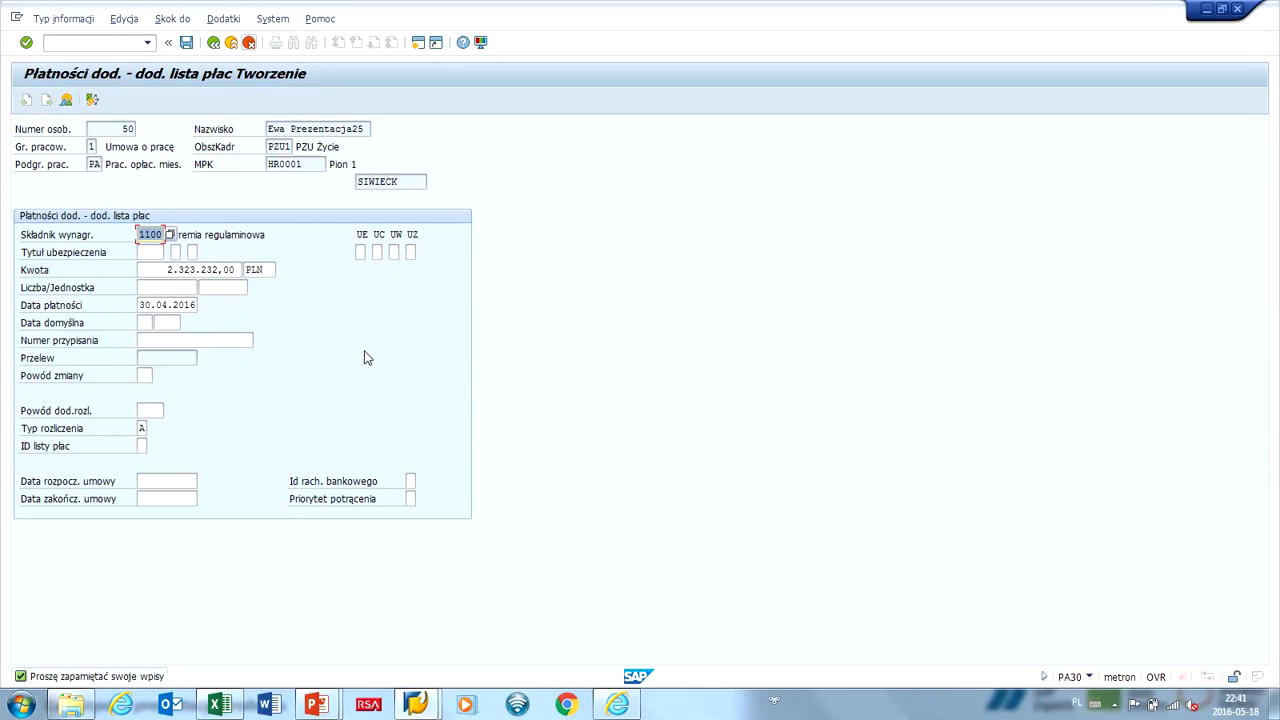
pyautogui.press('F12')
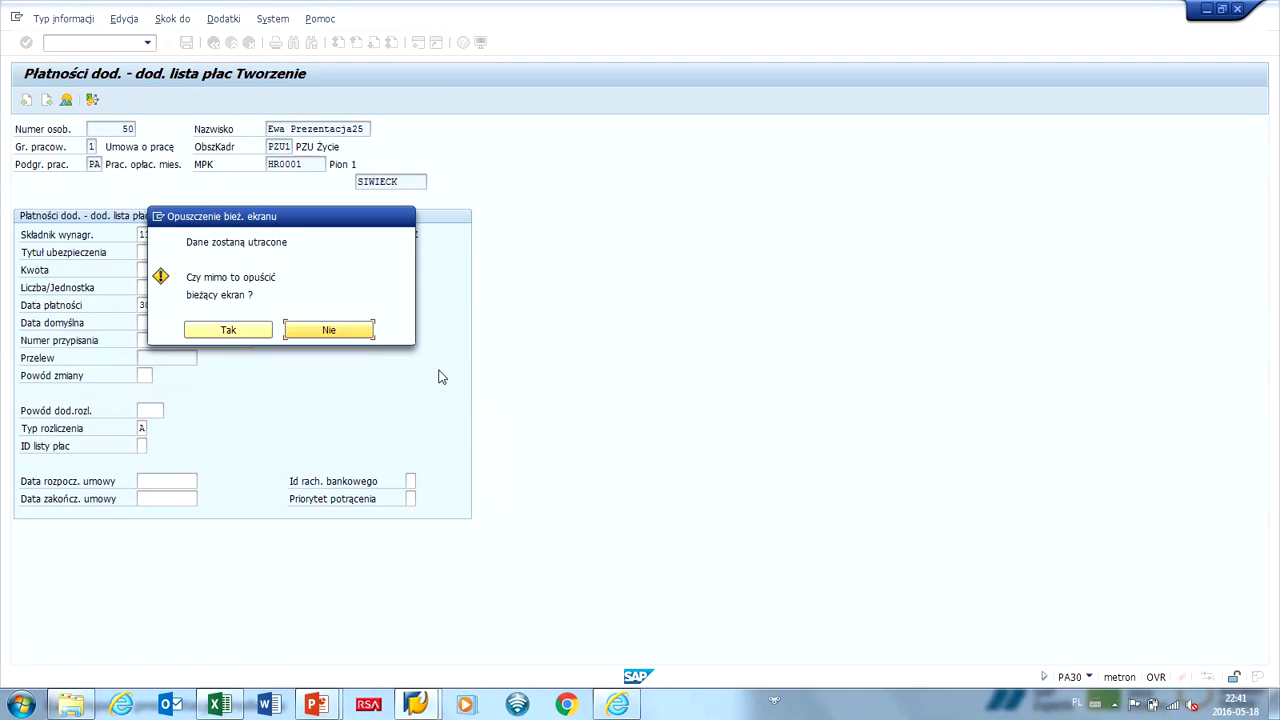
# Confirm leaving with Tak so the recording is finished.
pyautogui.press('Tab')
pyautogui.press('Return')
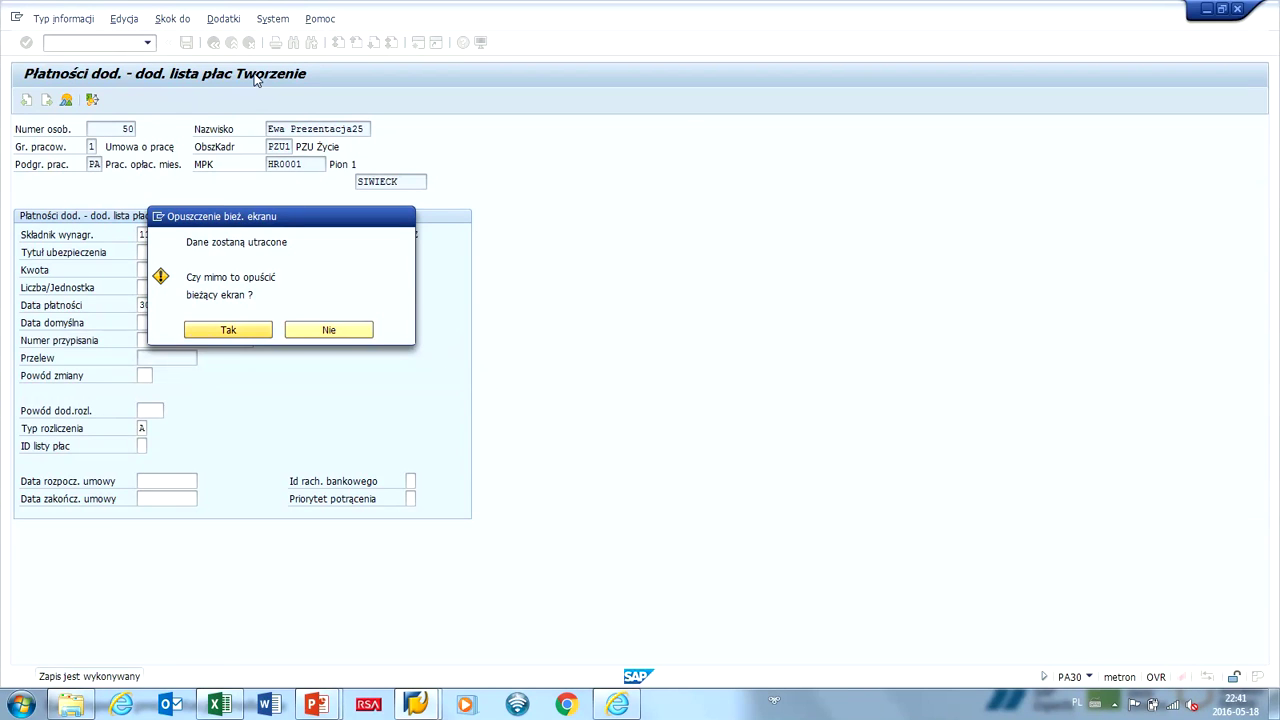
pyautogui.press('Return')
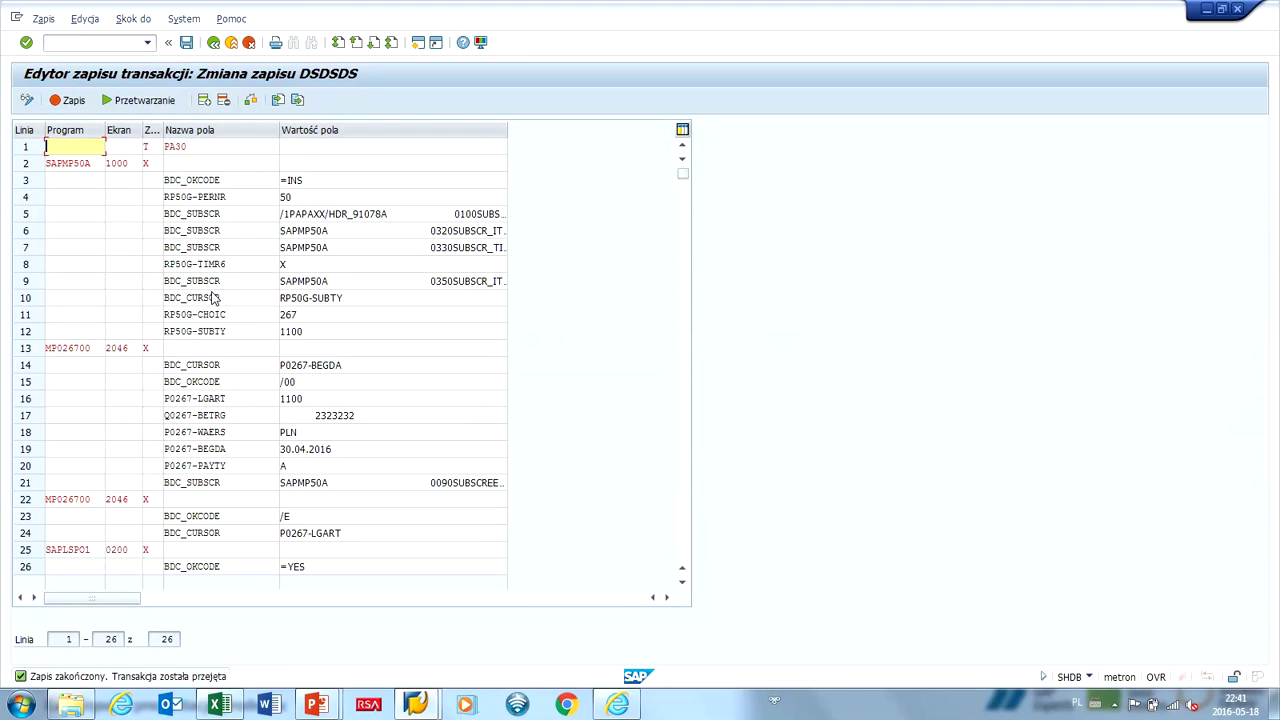
# Review the recorded field names and values around rows 15 and 23–24.
pyautogui.click(463, 383)
pyautogui.hotkey('shift', 'Tab')
pyautogui.press('Tab')
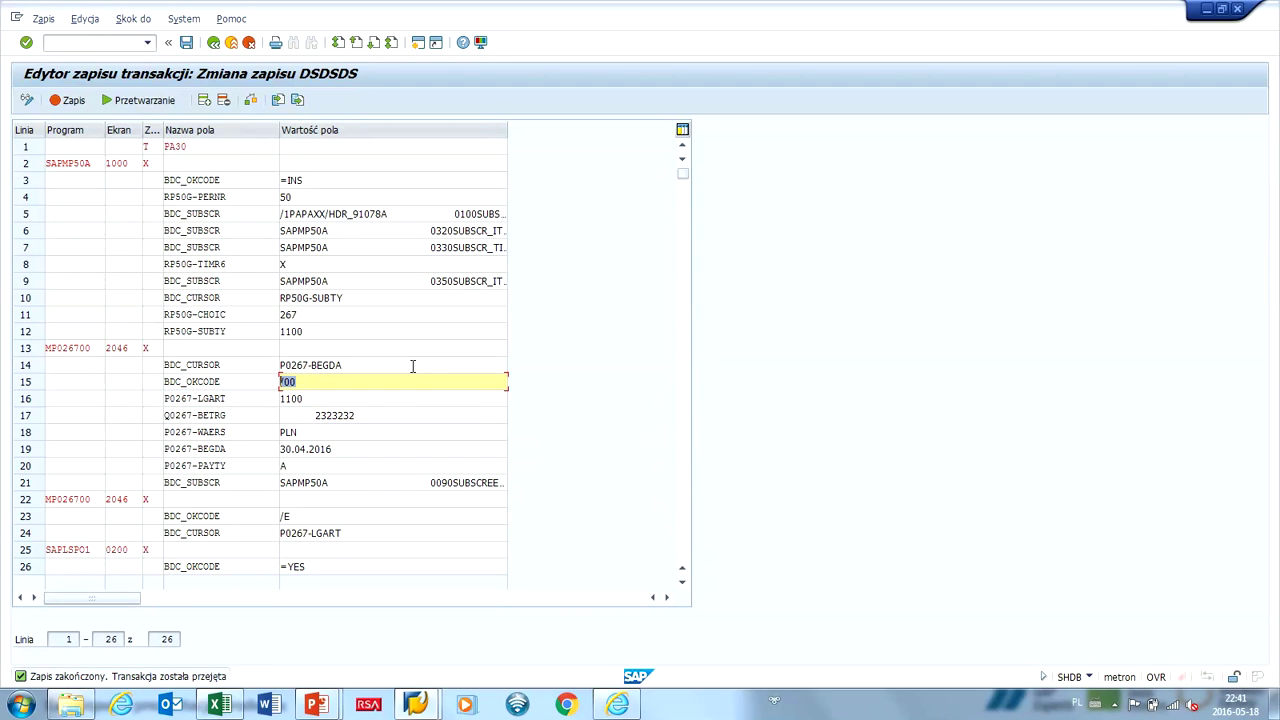
pyautogui.hotkey('shift', 'Tab')
pyautogui.press('Tab')
pyautogui.hotkey('shift', 'Tab')
pyautogui.press('Tab')
pyautogui.hotkey('shift', 'Tab')
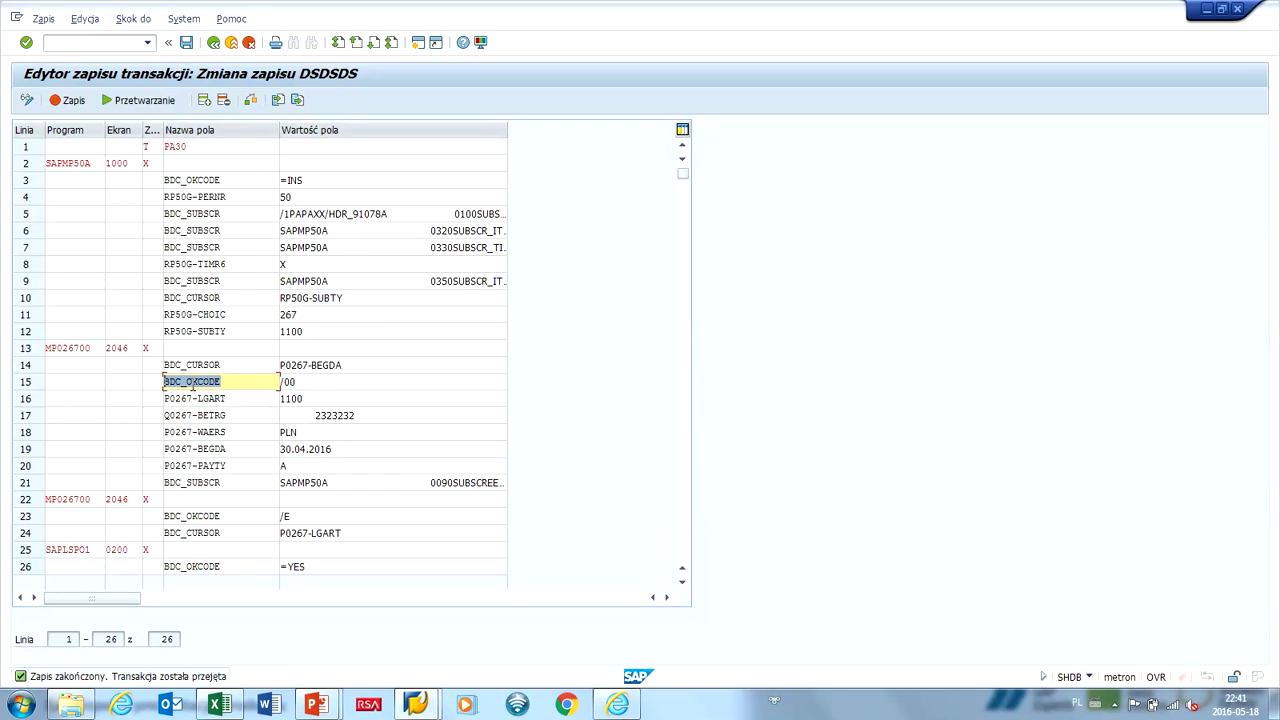
pyautogui.click(285, 516)
pyautogui.hotkey('shift', 'Tab')
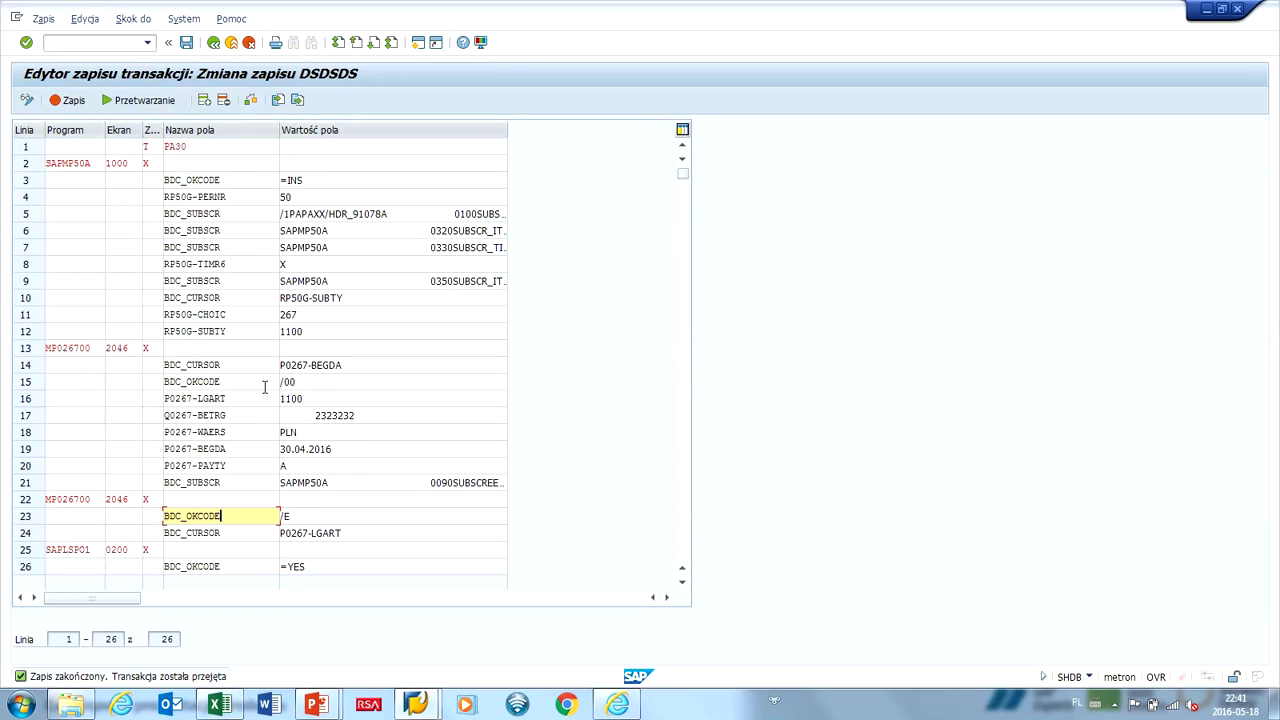
pyautogui.press('Down')
pyautogui.press('Tab')
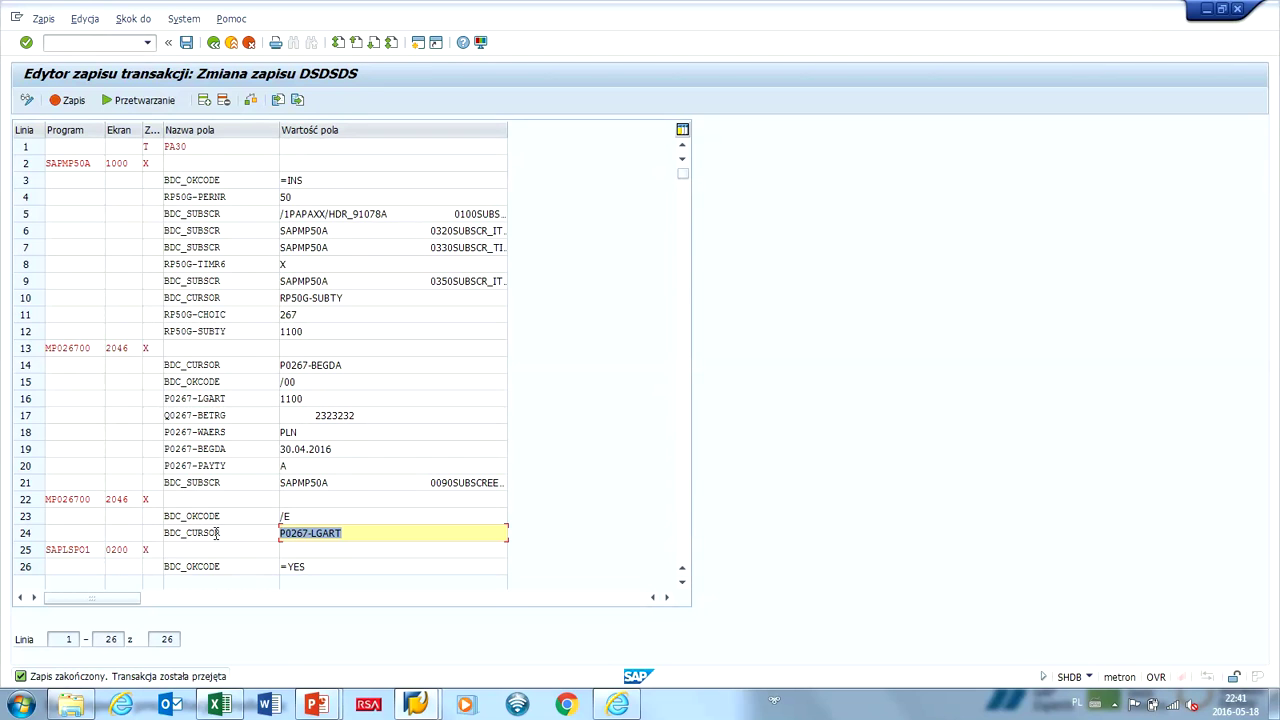
# Copy recording rows 22–26 and return to the Excel workbook.
pyautogui.hotkey('ctrl', 'y')
pyautogui.moveTo(50, 499); pyautogui.dragTo(505, 570)
pyautogui.hotkey('ctrl', 'c')
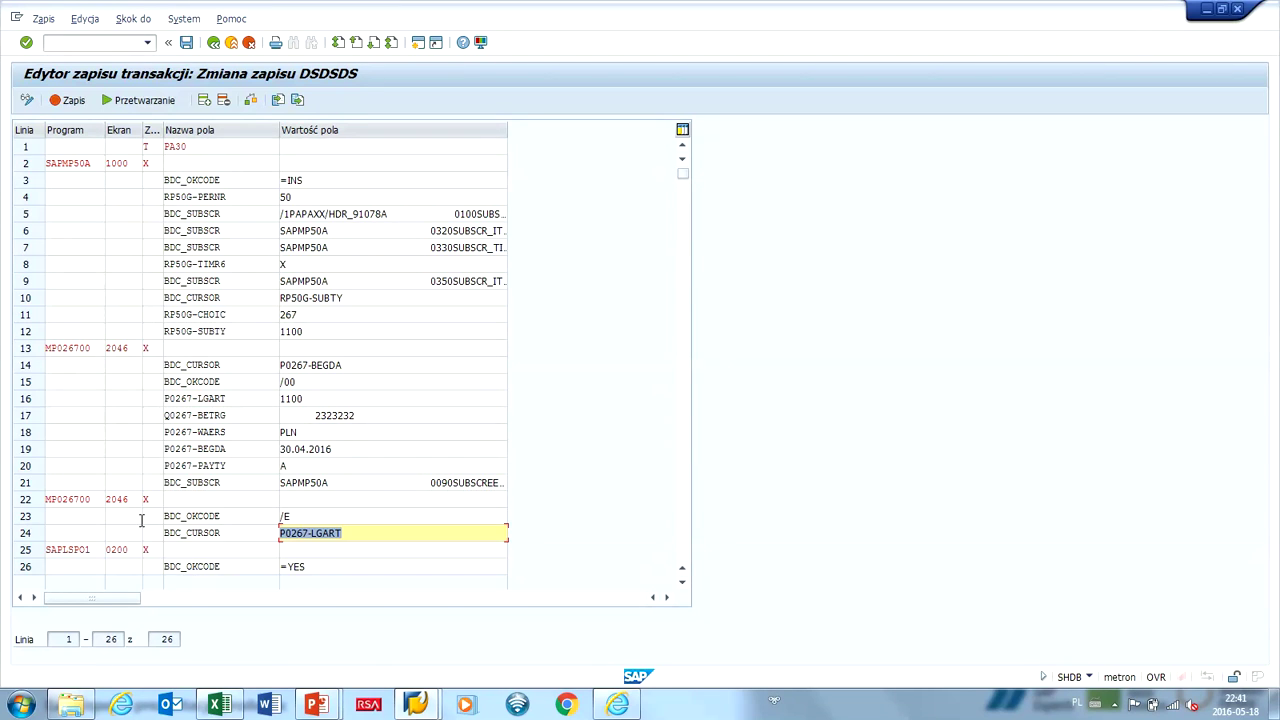
pyautogui.hotkey('alt', 'Tab')
pyautogui.click(329, 595)
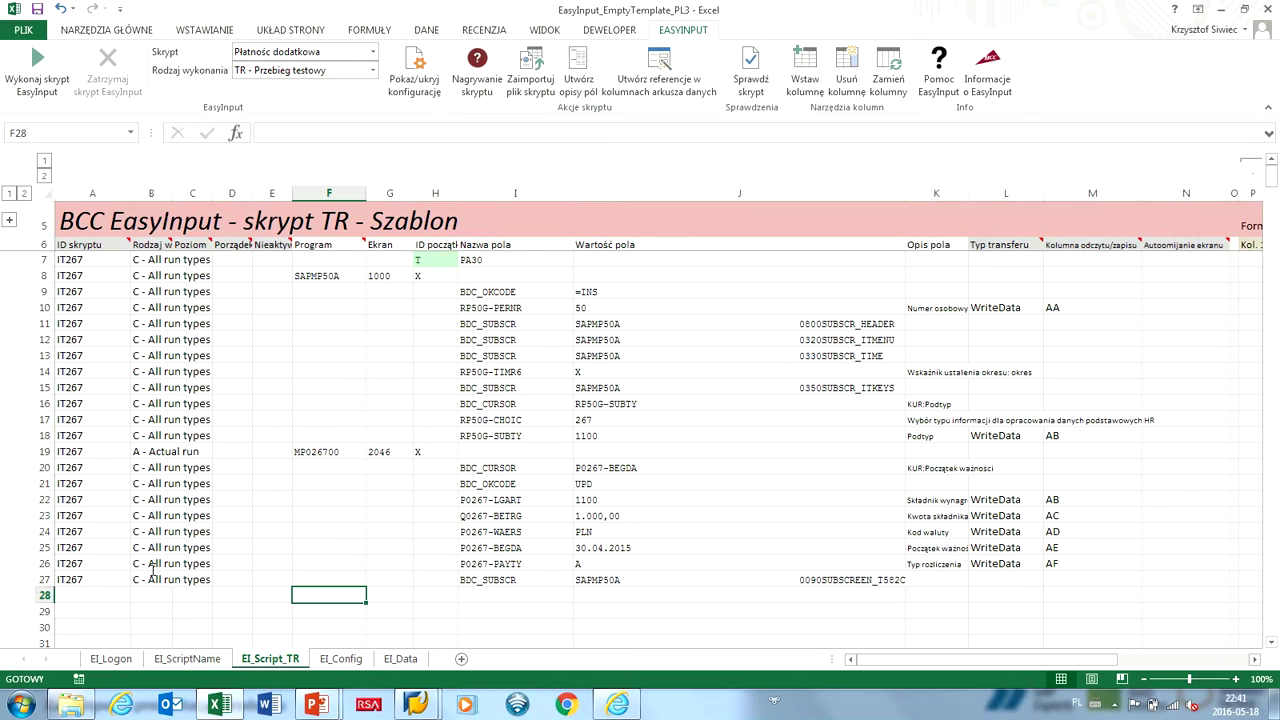
# Paste the recorded lines at F28 and fill A28:B32 with row 27's IT267 and run type.
pyautogui.hotkey('ctrl', 'v')
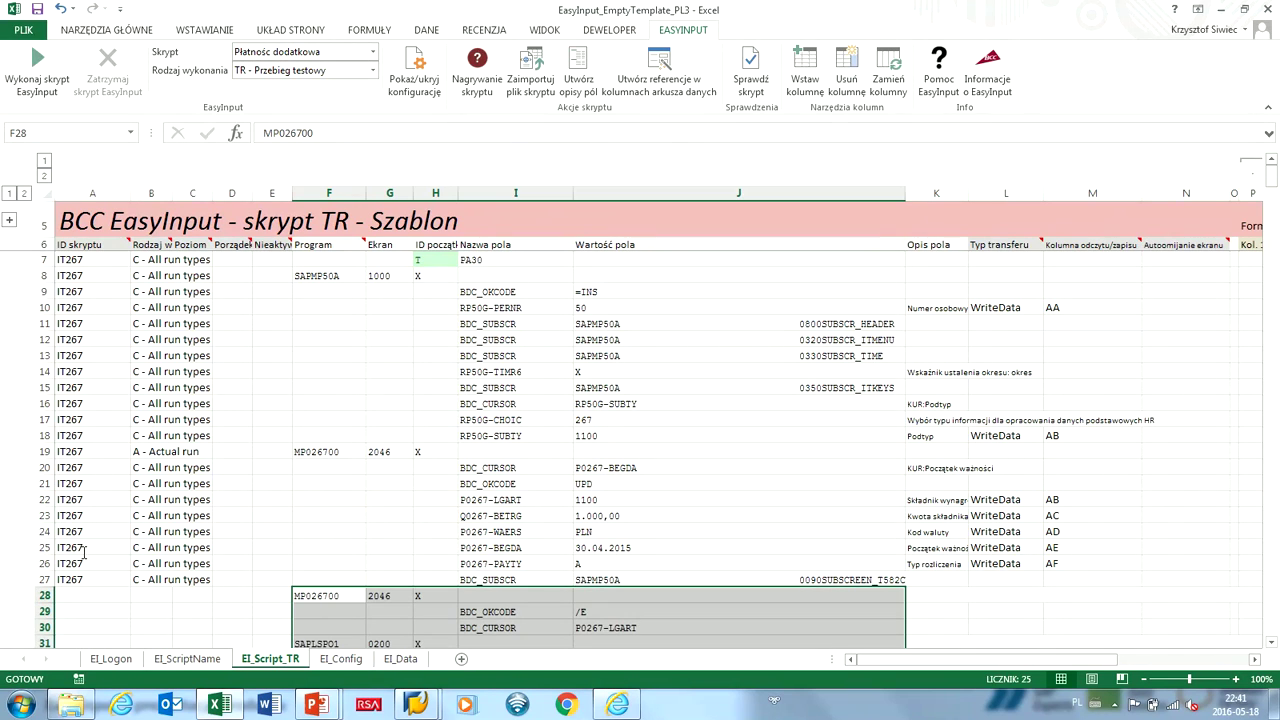
pyautogui.moveTo(70, 579); pyautogui.dragTo(168, 580)
pyautogui.hotkey('ctrl', 'c')
pyautogui.moveTo(75, 595); pyautogui.dragTo(192, 611)
pyautogui.hotkey('ctrl', 'v')
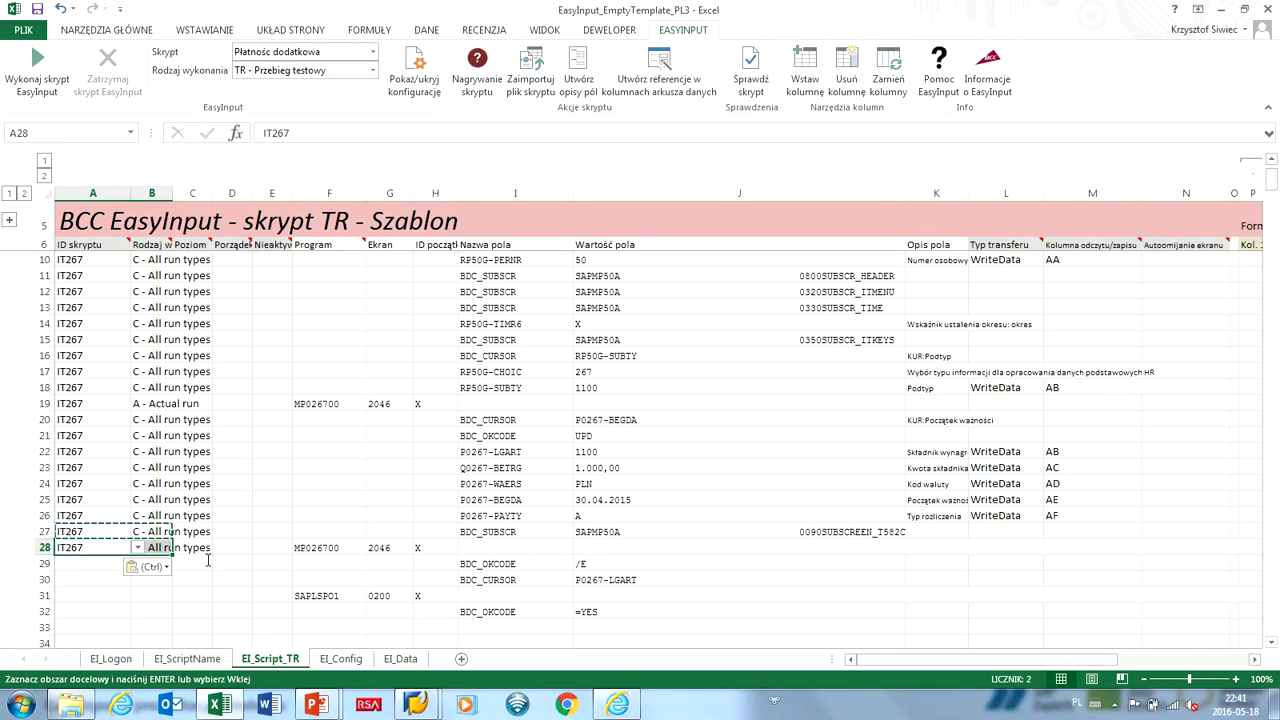
pyautogui.press('Down')
pyautogui.hotkey('shift', 'Right')
pyautogui.hotkey('shift', 'Down')
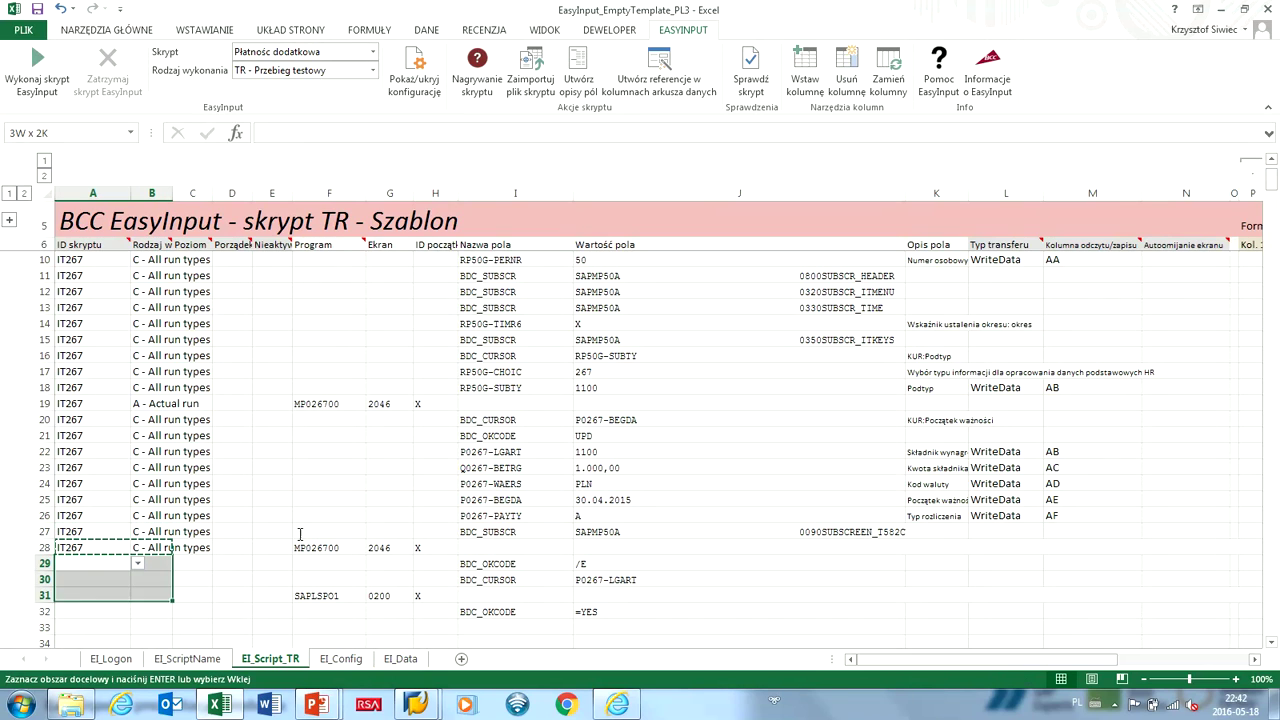
pyautogui.hotkey('shift', 'Down')
pyautogui.hotkey('shift', 'Down')
pyautogui.hotkey('shift', 'Down')
pyautogui.hotkey('shift', 'Up')
pyautogui.hotkey('ctrl', 'v')
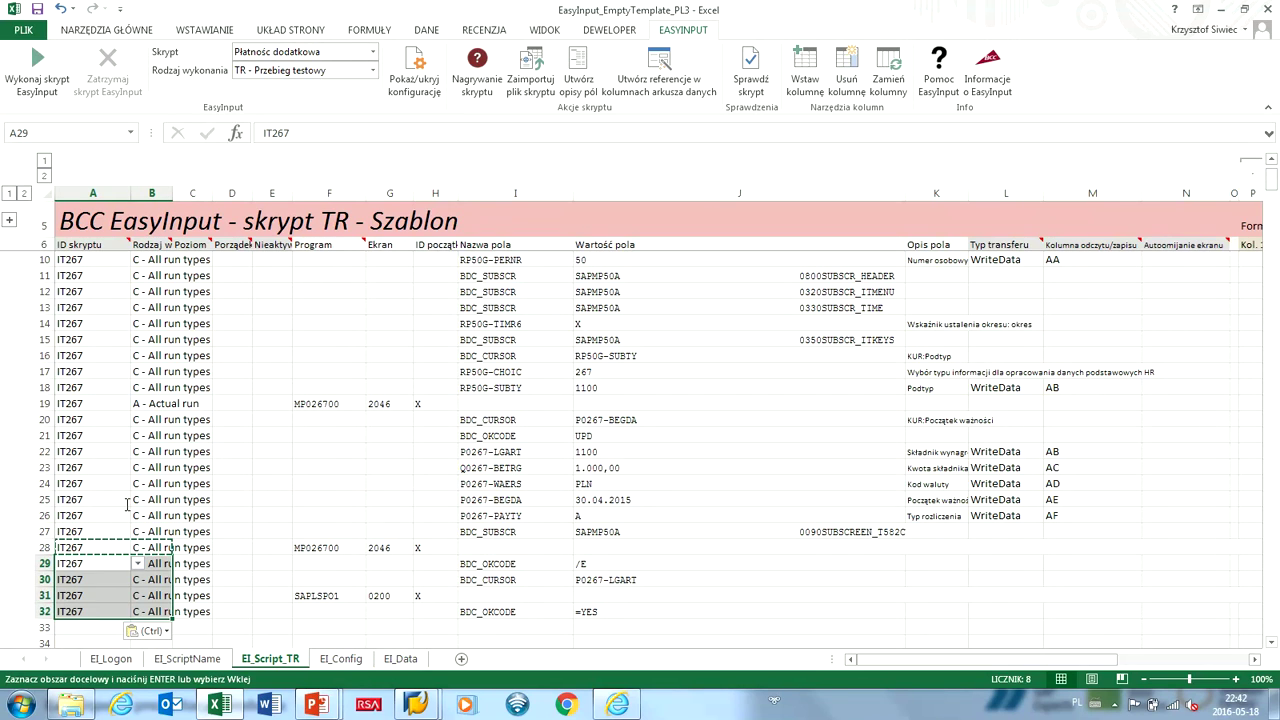
# Set B28:B32 to T - Test run.
pyautogui.press('Up')
pyautogui.press('Right')
pyautogui.hotkey('alt', 'Down')
pyautogui.press('Down')
pyautogui.press('Return')
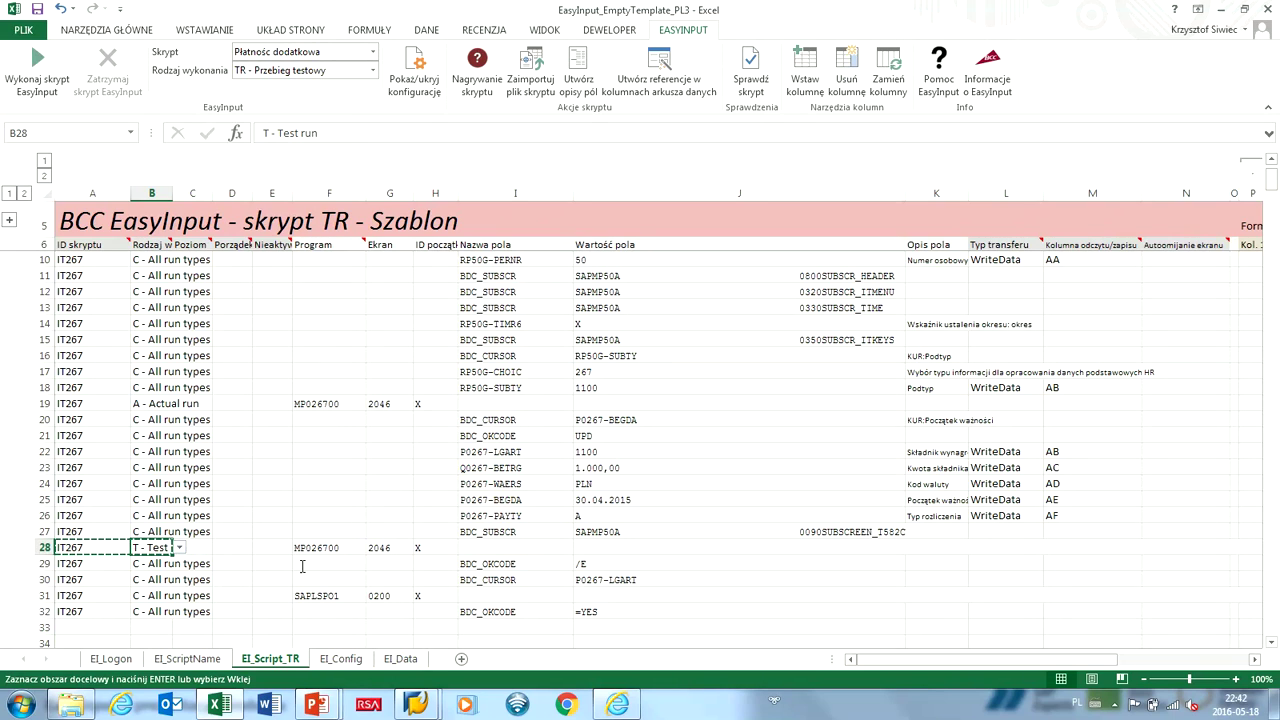
pyautogui.hotkey('shift', 'Down')
pyautogui.hotkey('shift', 'Down')
pyautogui.hotkey('shift', 'Down')
pyautogui.hotkey('shift', 'Down')
pyautogui.hotkey('shift', 'Down')
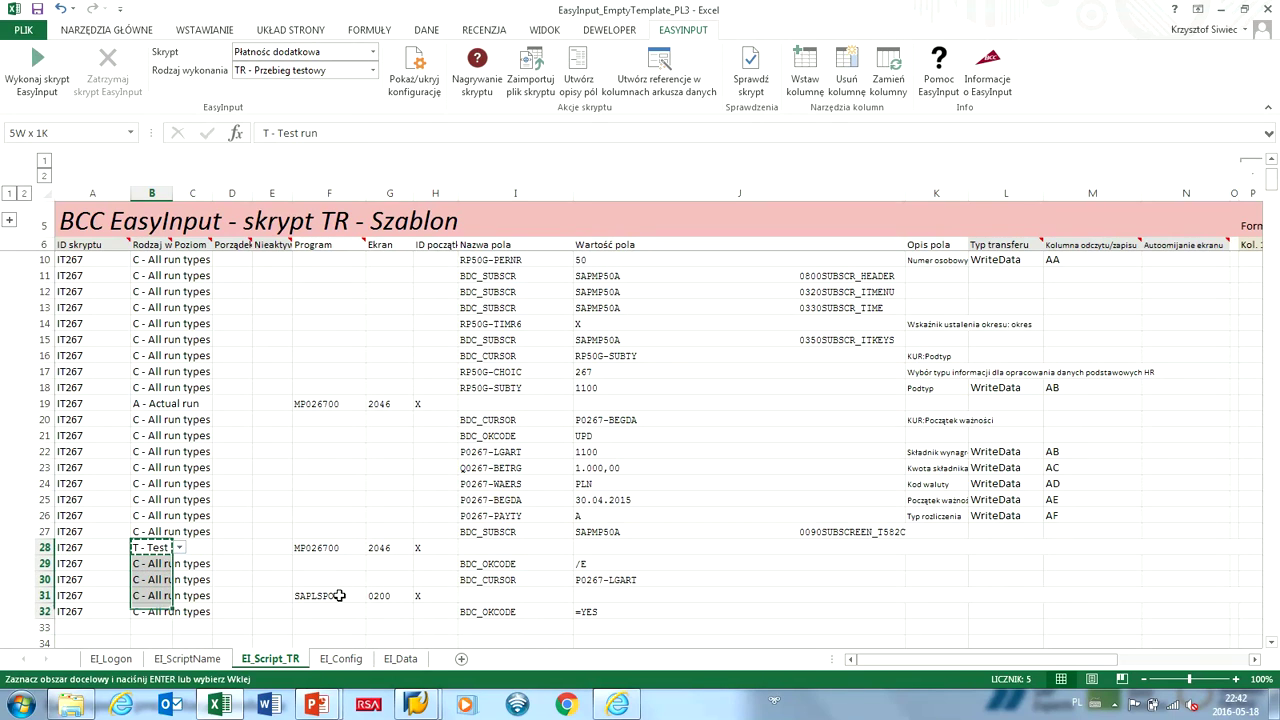
pyautogui.hotkey('shift', 'Up')
pyautogui.hotkey('ctrl', 'v')
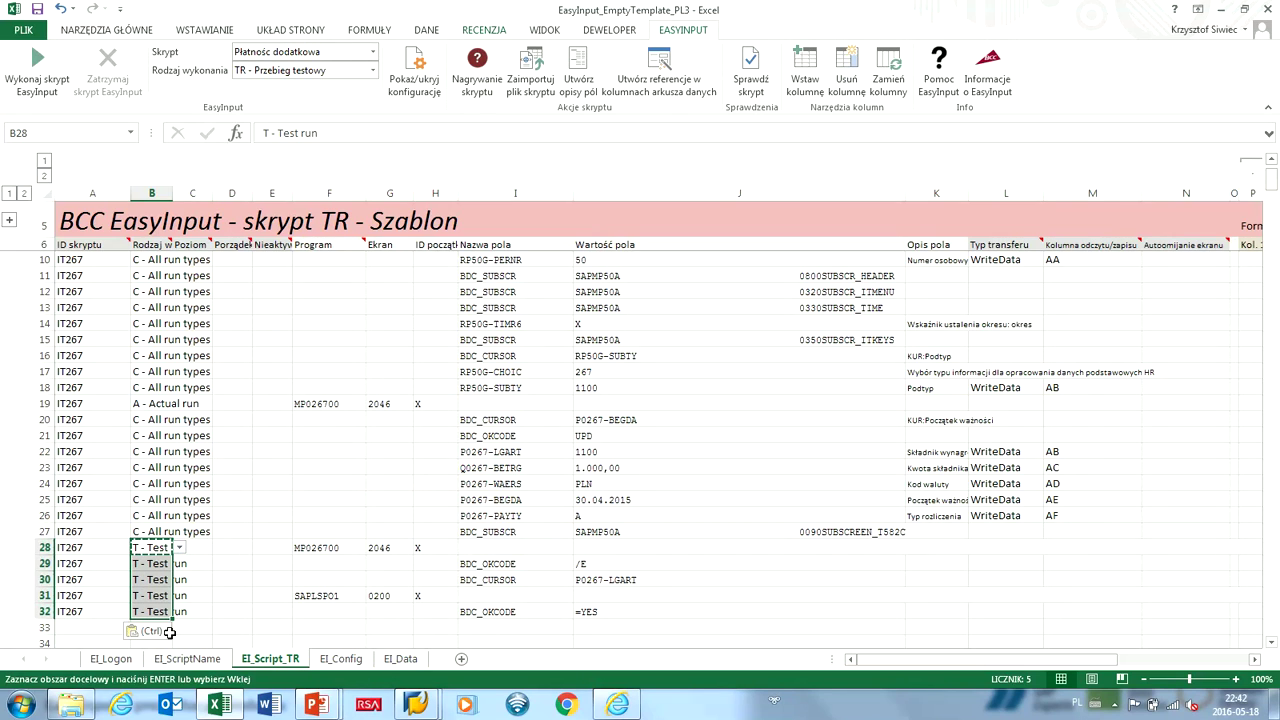
pyautogui.hotkey('alt', 'r')
pyautogui.press('Escape')
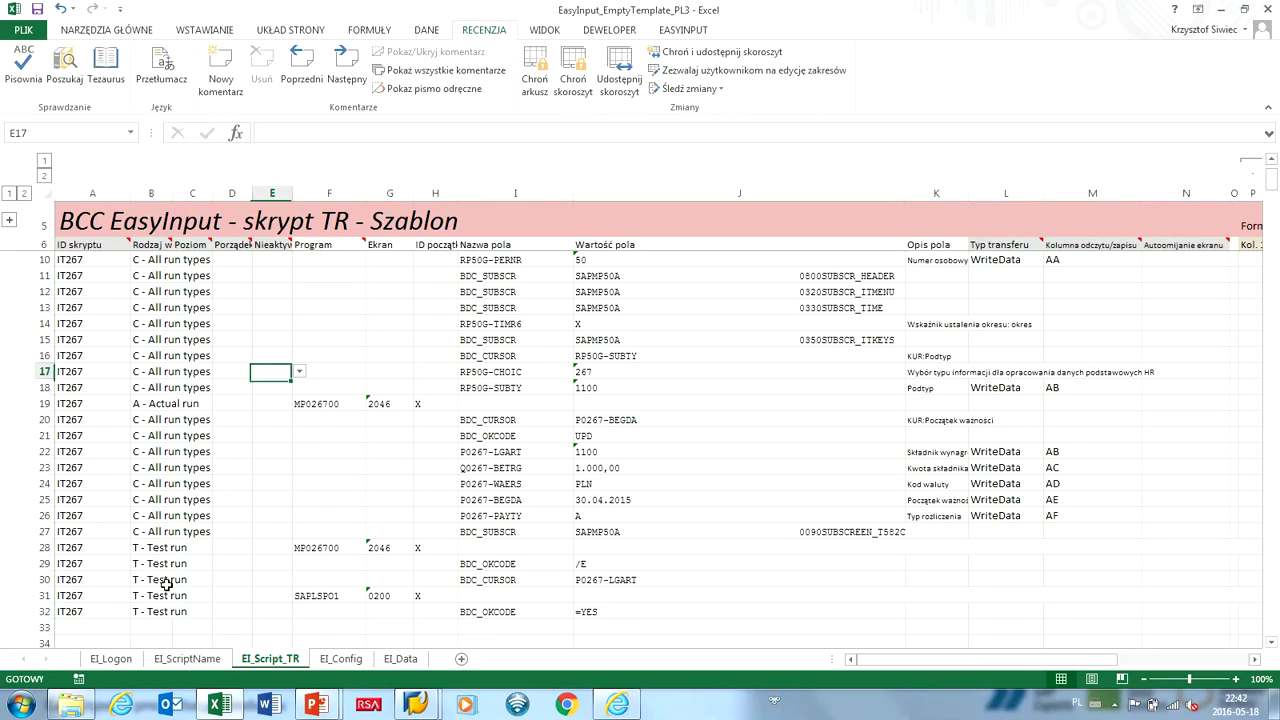
# Insert a new row 22 as a copy of row 21.
pyautogui.click(44, 452)
pyautogui.rightClick(44, 452)
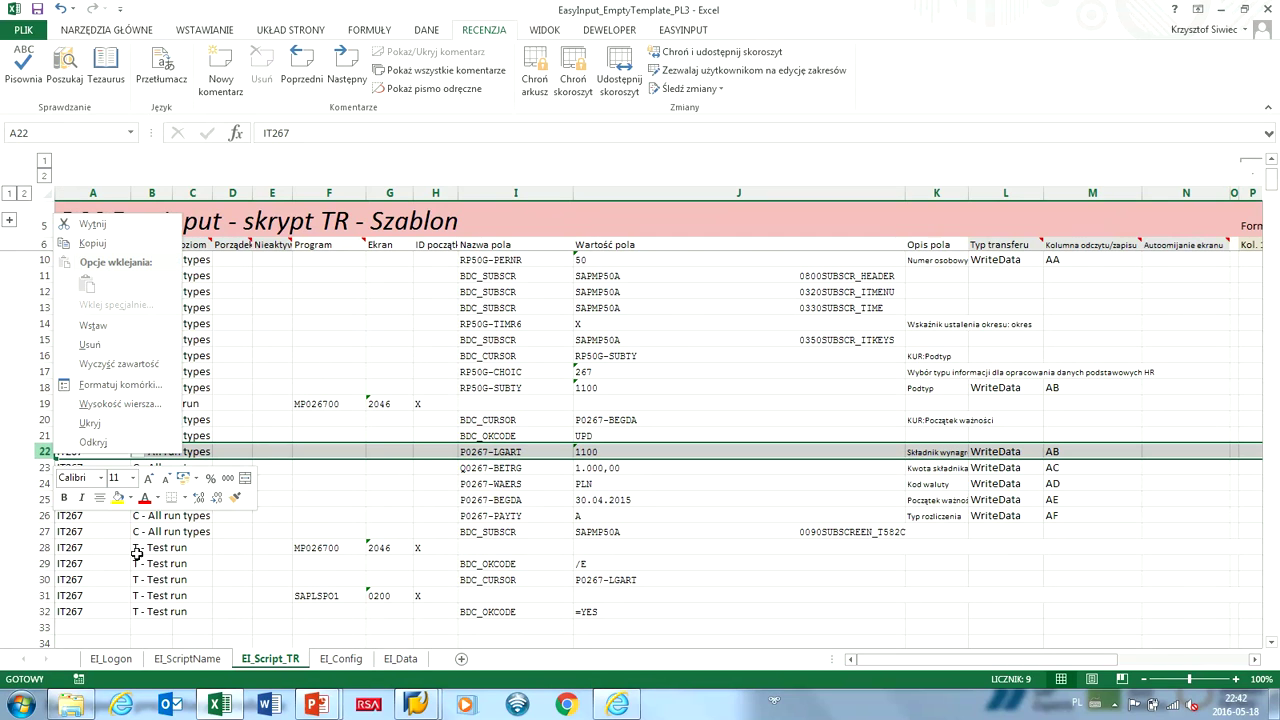
pyautogui.press('Return')
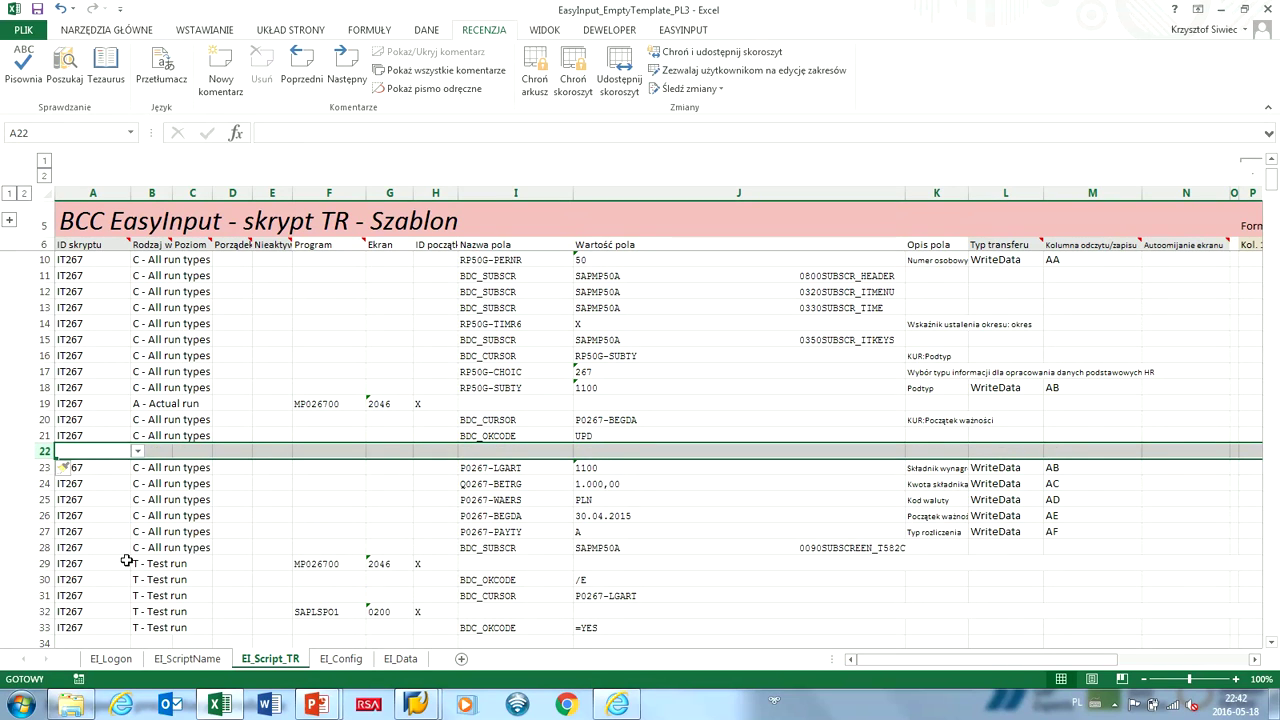
pyautogui.press('Up')
pyautogui.hotkey('shift', 'space')
pyautogui.hotkey('ctrl', 'c')
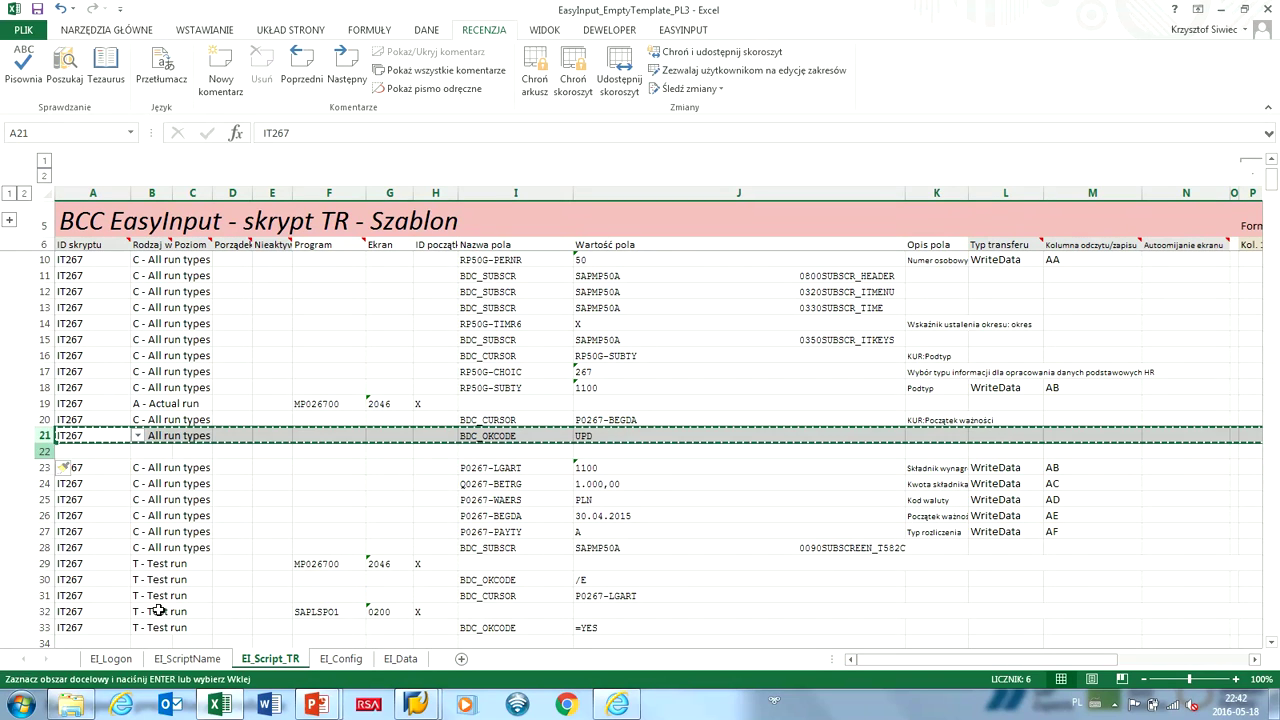
pyautogui.press('Down')
pyautogui.hotkey('shift', 'space')
pyautogui.hotkey('ctrl', 'v')
# Replace UPD in J22 with /00 copied from the SAP recording.
pyautogui.press('Right')
pyautogui.press('Right')
pyautogui.press('Right')
pyautogui.press('Right')
pyautogui.press('Right')
pyautogui.press('Right')
pyautogui.press('Right')
pyautogui.press('Right')
pyautogui.press('Right')
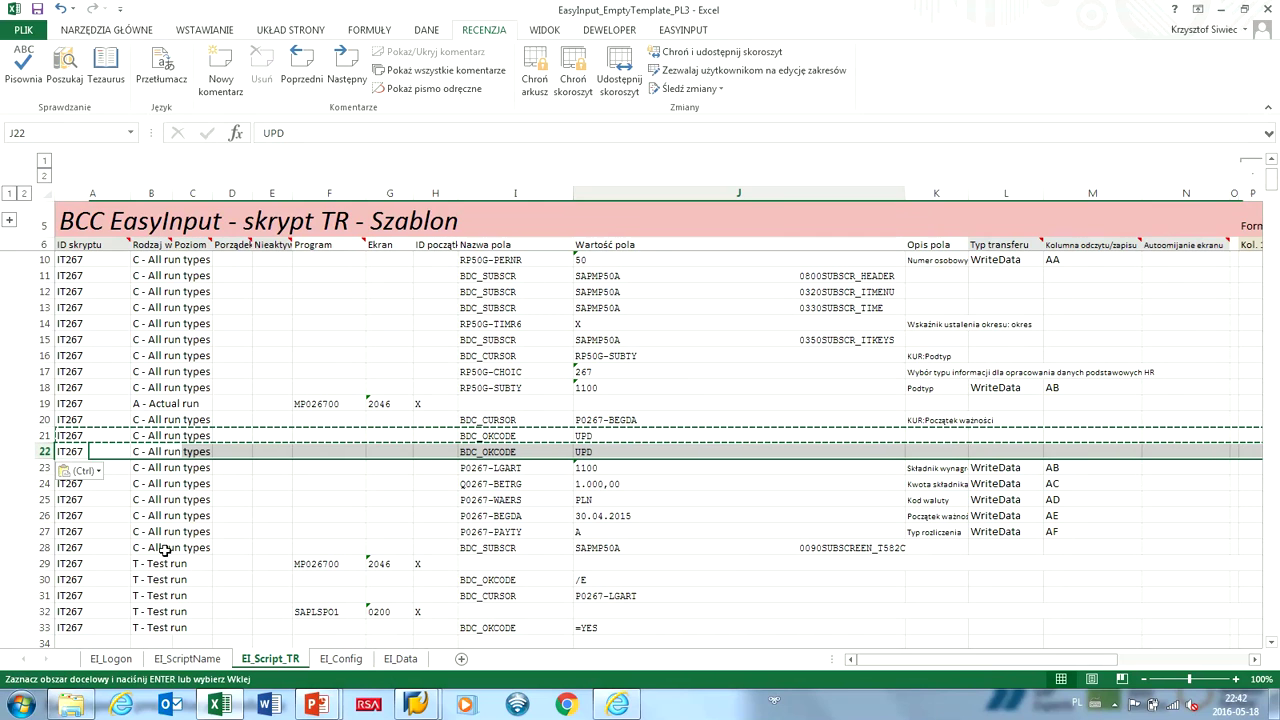
pyautogui.press('F2')
pyautogui.hotkey('alt', 'Tab')
pyautogui.press('Up')
pyautogui.press('Up')
pyautogui.press('Up')
pyautogui.press('Up')
pyautogui.press('Up')
pyautogui.press('Up')
pyautogui.press('Up')
pyautogui.press('Up')
pyautogui.press('Up')
pyautogui.hotkey('ctrl', 'c')
pyautogui.hotkey('alt', 'Tab')
pyautogui.hotkey('shift', 'Home')
pyautogui.hotkey('ctrl', 'v')
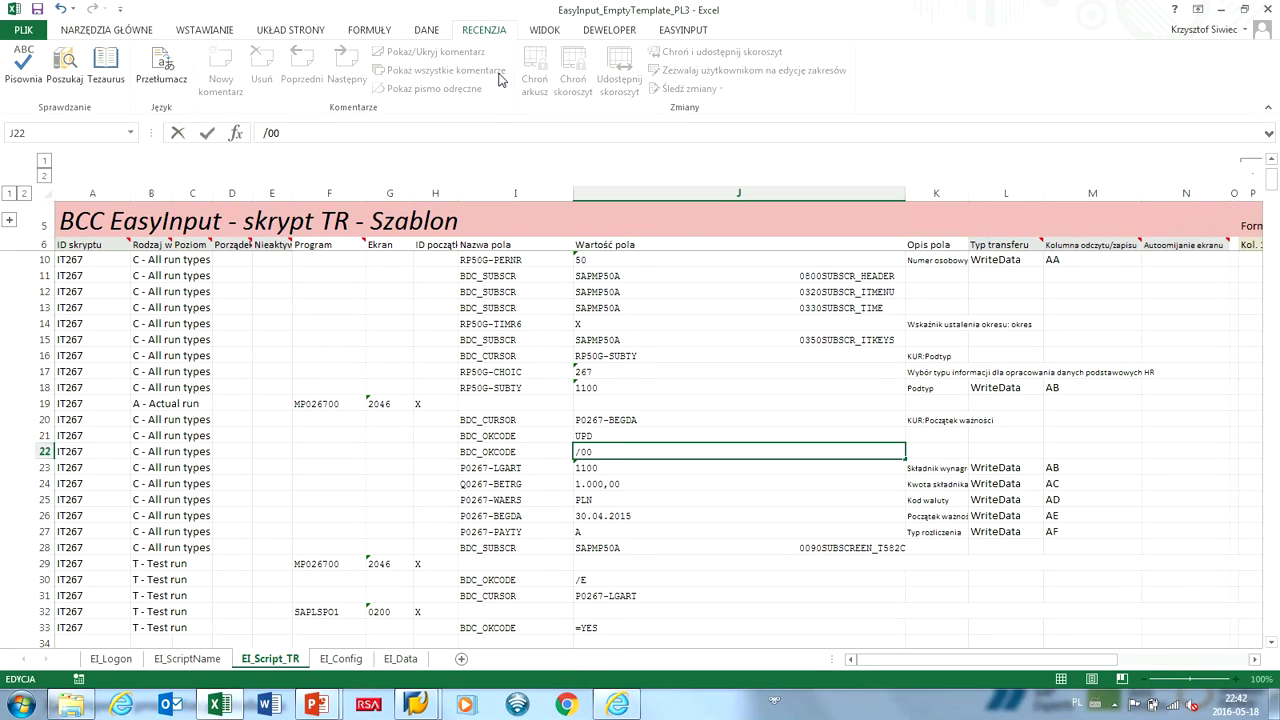
pyautogui.press('Return')
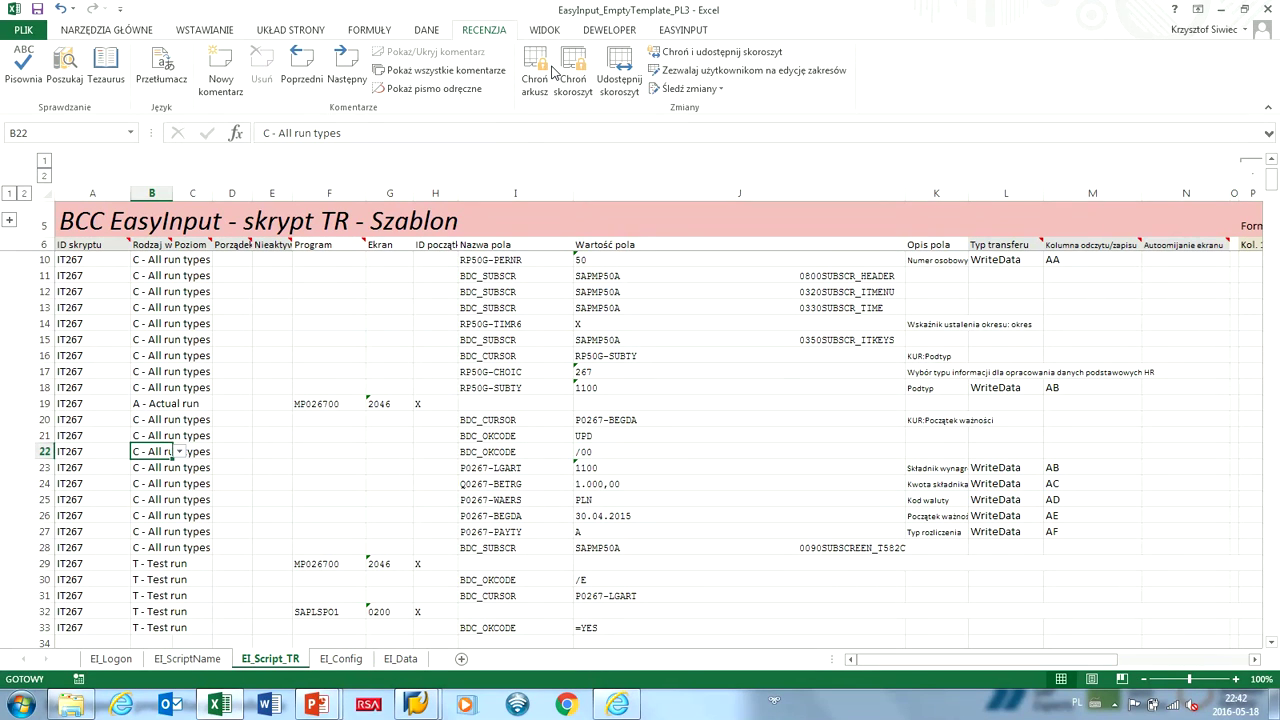
# Set run types: B22 T - Test run, B21 A - Actual run, B19 C - All run types.
pyautogui.hotkey('alt', 'Down')
pyautogui.press('Down')
pyautogui.press('Return')
pyautogui.press('Up')
pyautogui.hotkey('alt', 'Down')
pyautogui.press('Up')
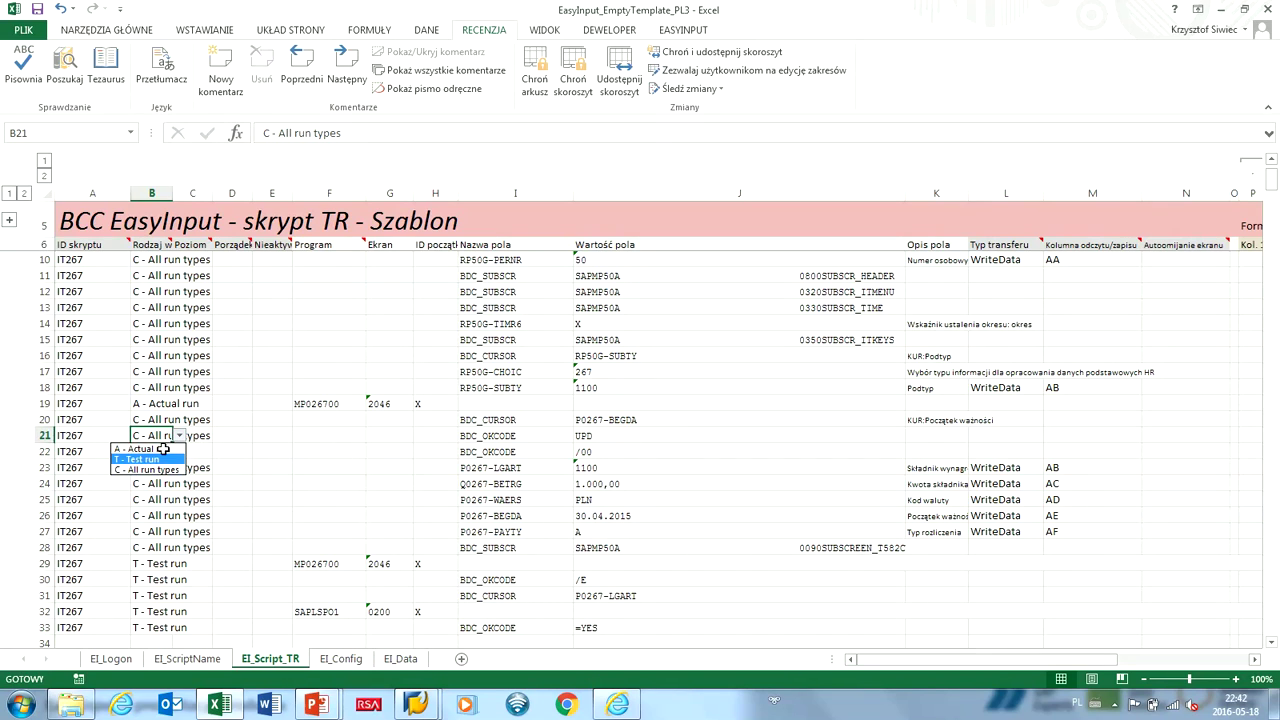
pyautogui.click(136, 449)
pyautogui.press('Up')
pyautogui.press('Up')
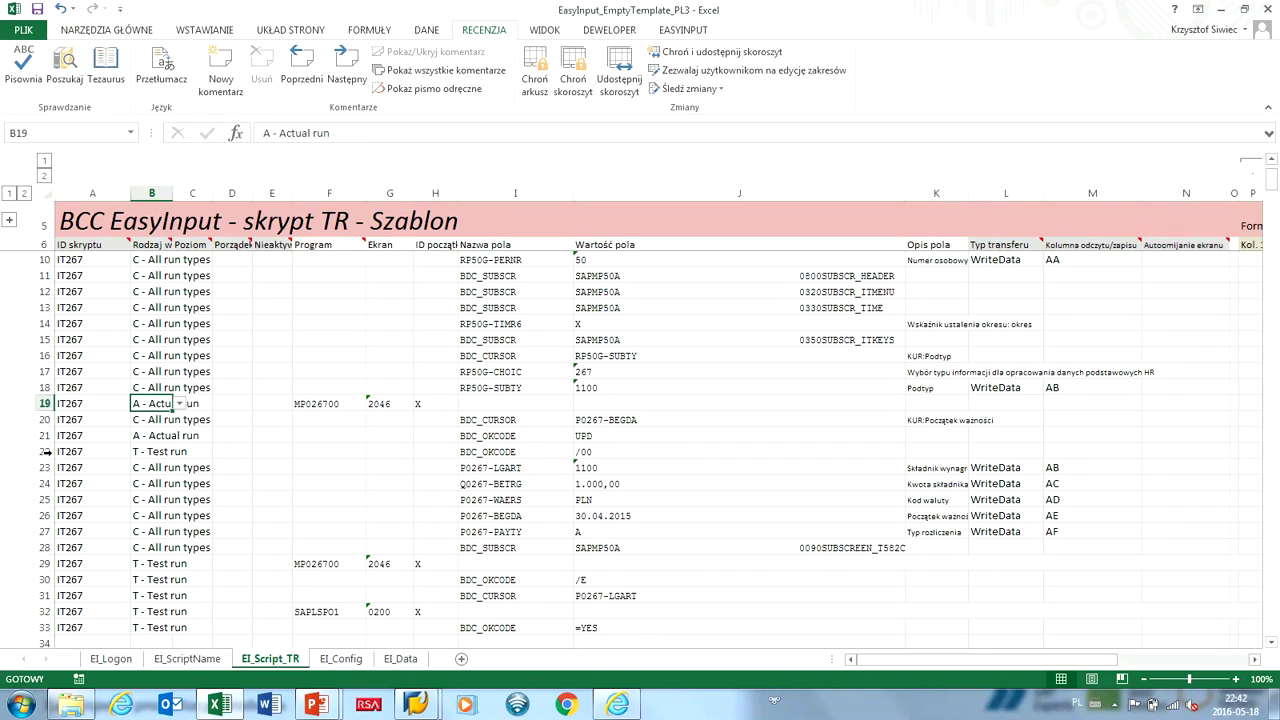
pyautogui.hotkey('alt', 'Down')
pyautogui.press('Down')
pyautogui.press('Down')
pyautogui.press('Return')
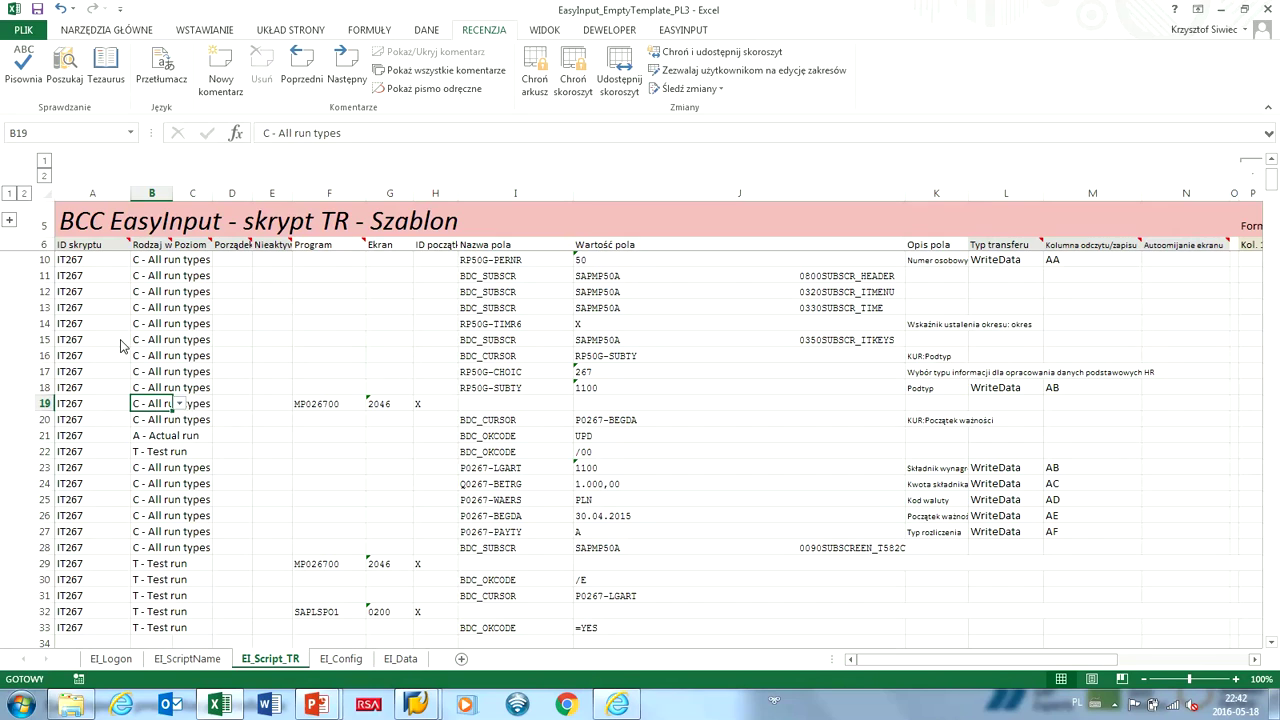
# Check the run types in B21–B22 and the /00 value in J22.
pyautogui.press('Down')
pyautogui.press('Right')
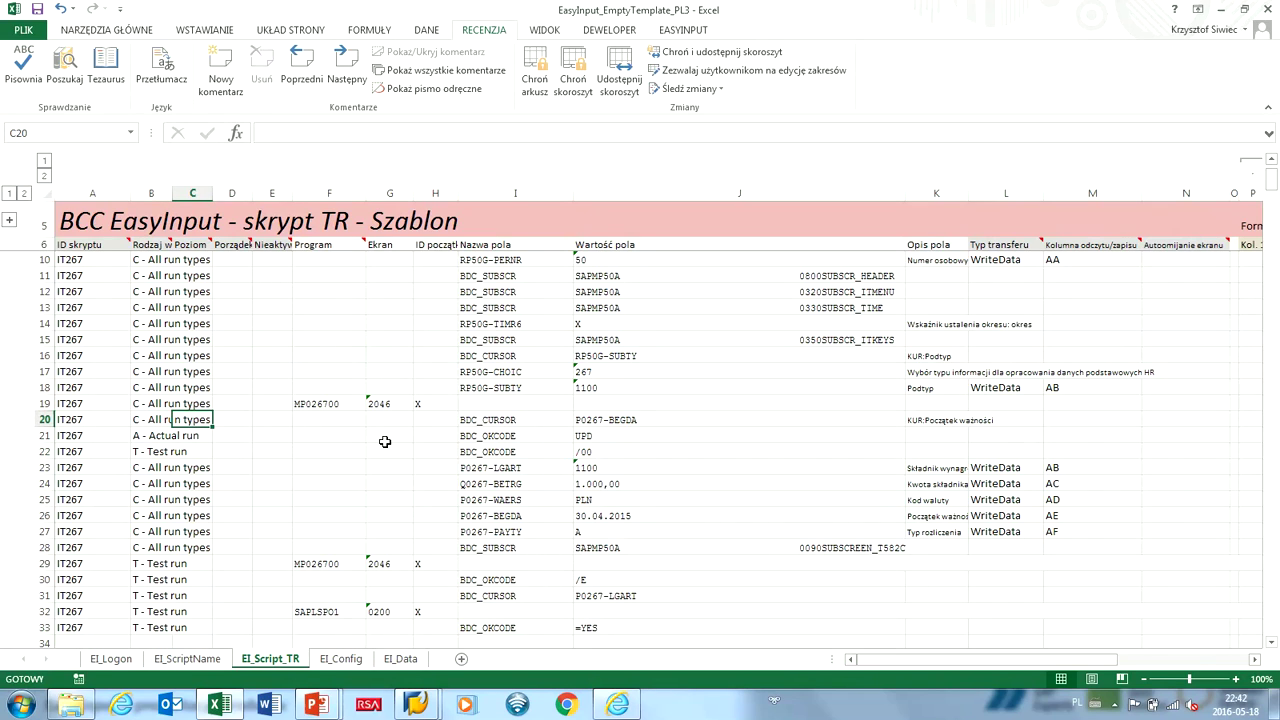
pyautogui.press('Down')
pyautogui.press('Left')
pyautogui.press('Down')
pyautogui.press('Up')
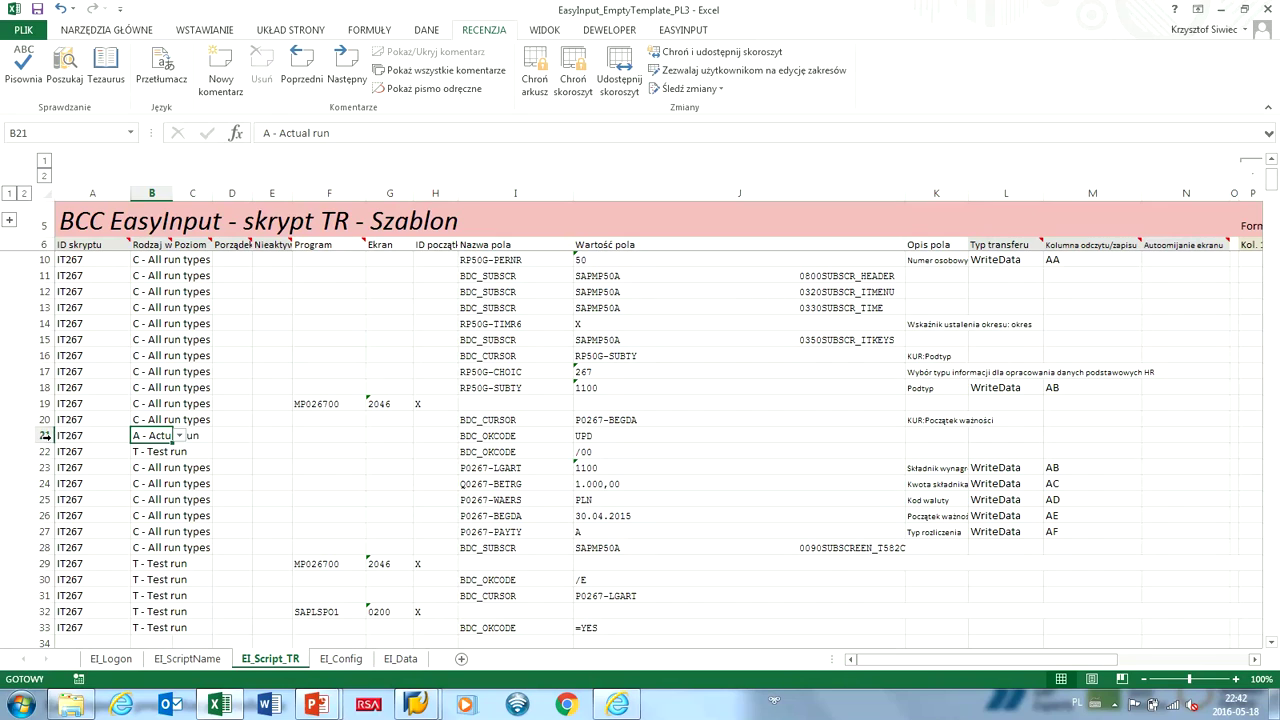
pyautogui.hotkey('ctrl', 'Right')
pyautogui.hotkey('ctrl', 'Right')
pyautogui.press('Down')
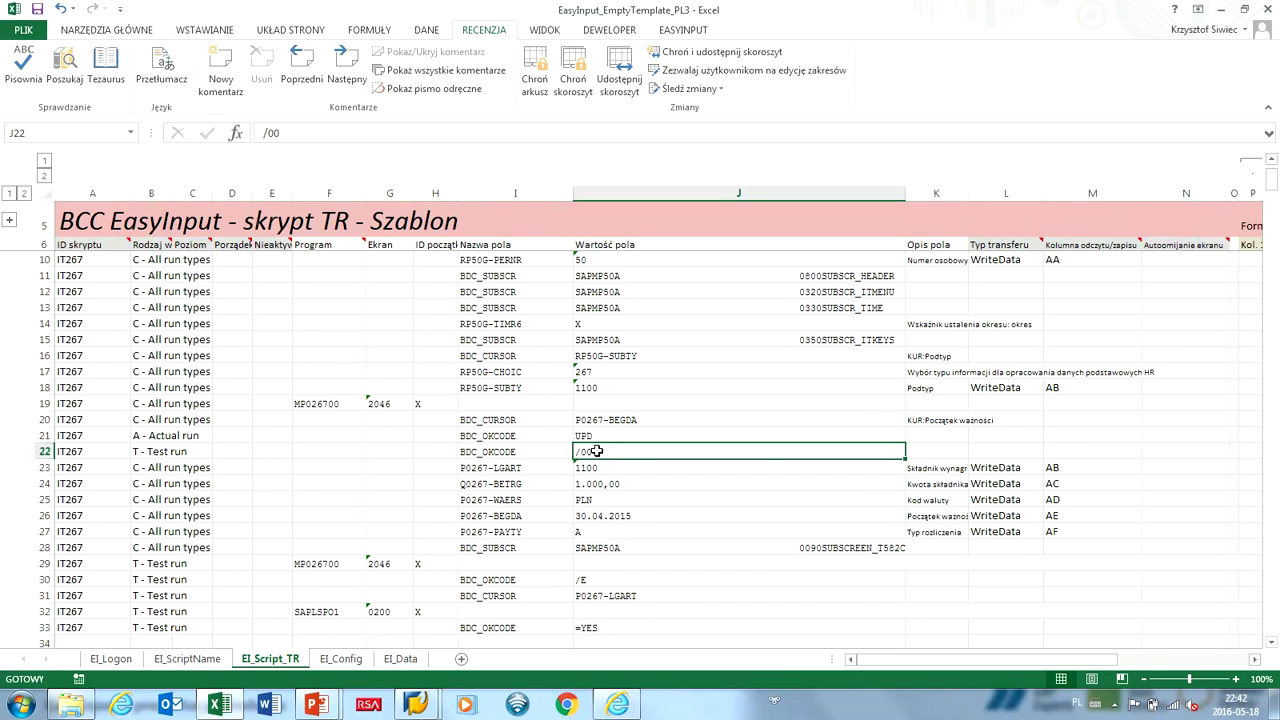
pyautogui.hotkey('ctrl', 'Left')
pyautogui.hotkey('ctrl', 'Left')
pyautogui.press('Down')
pyautogui.press('Down')
pyautogui.press('Down')
pyautogui.press('Down')
pyautogui.press('Down')
pyautogui.press('Down')
pyautogui.press('Down')
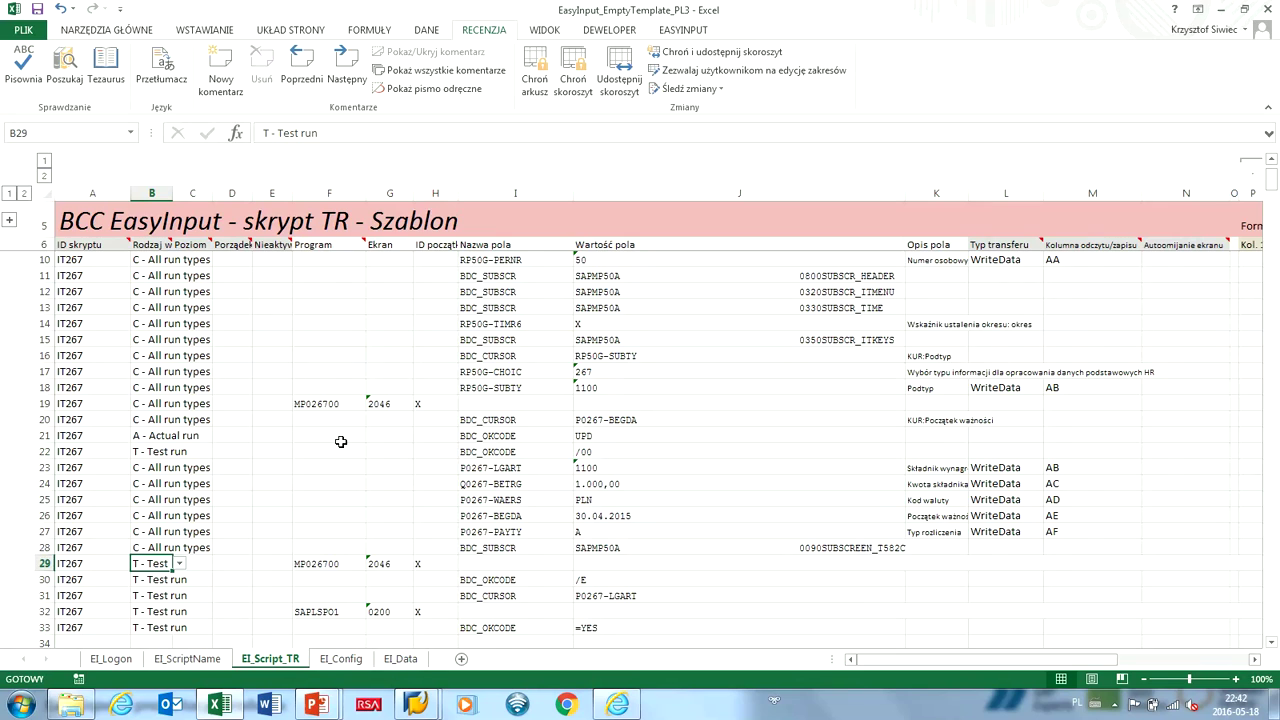
pyautogui.scroll(1, 300, 440)
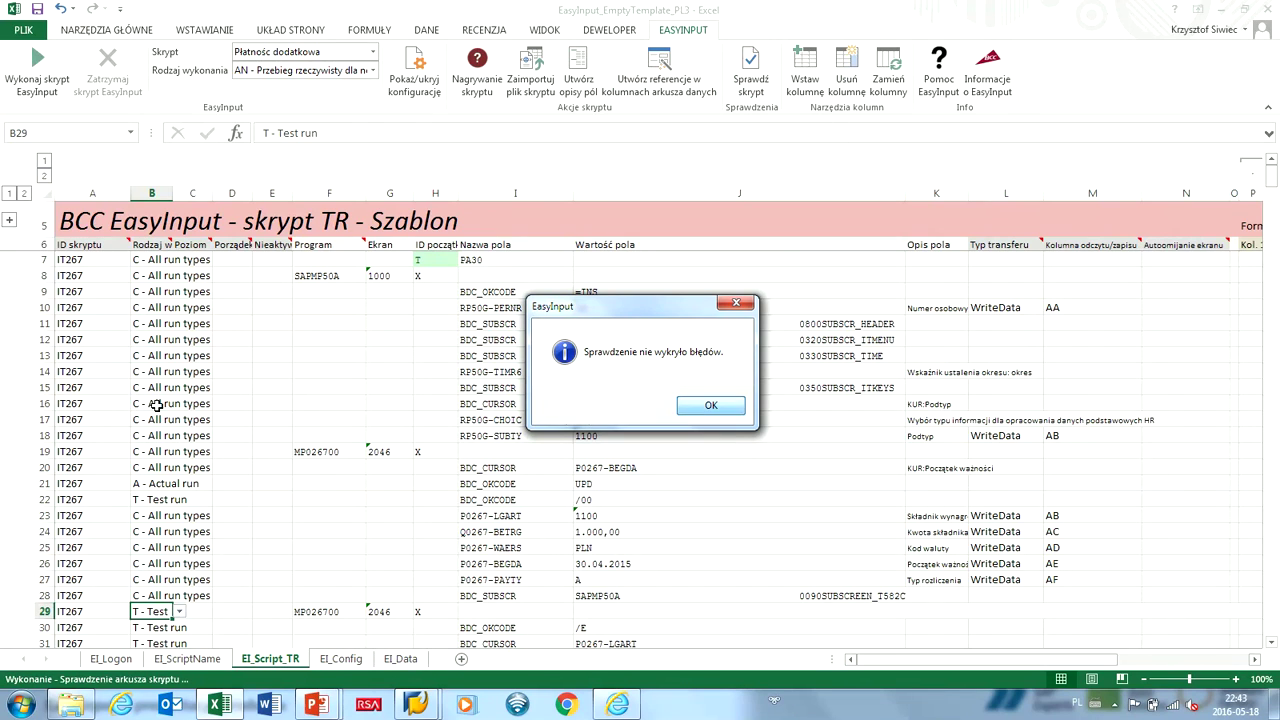
# Pass the script check and create EI_Data references Podtyp through Typ rozliczenia in AA–AF.
pyautogui.press('Return')
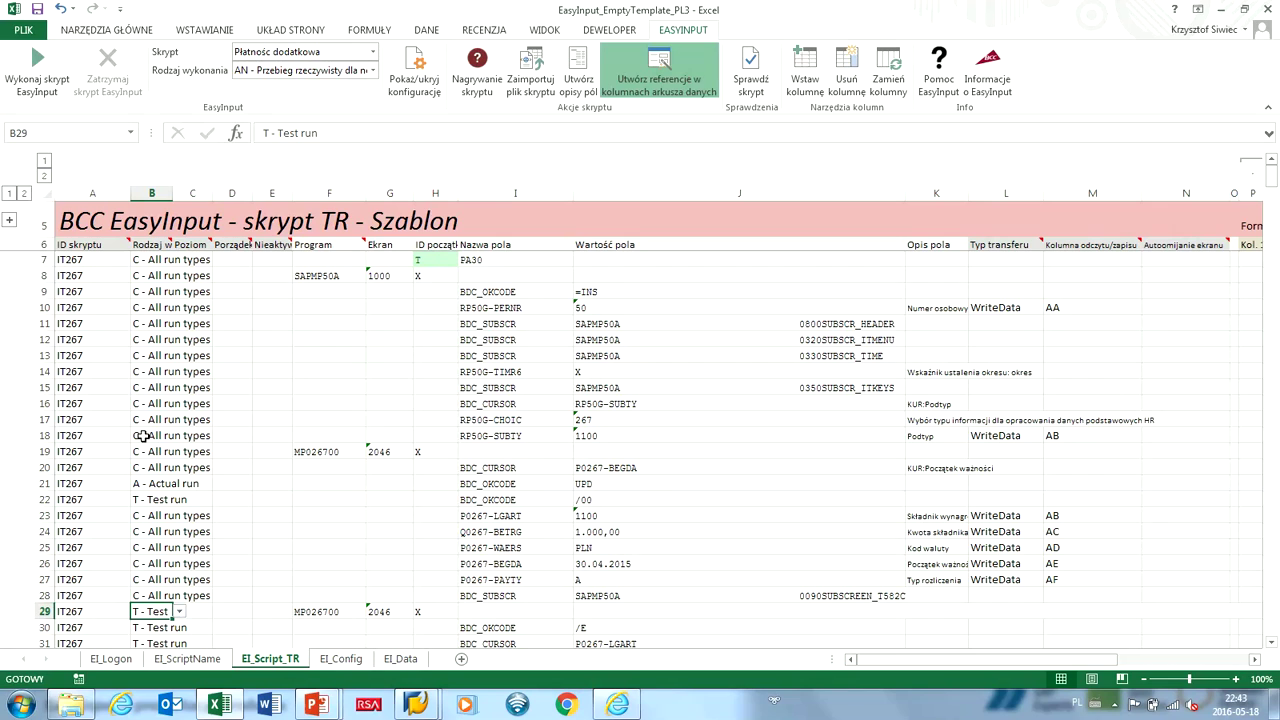
pyautogui.press('Return')
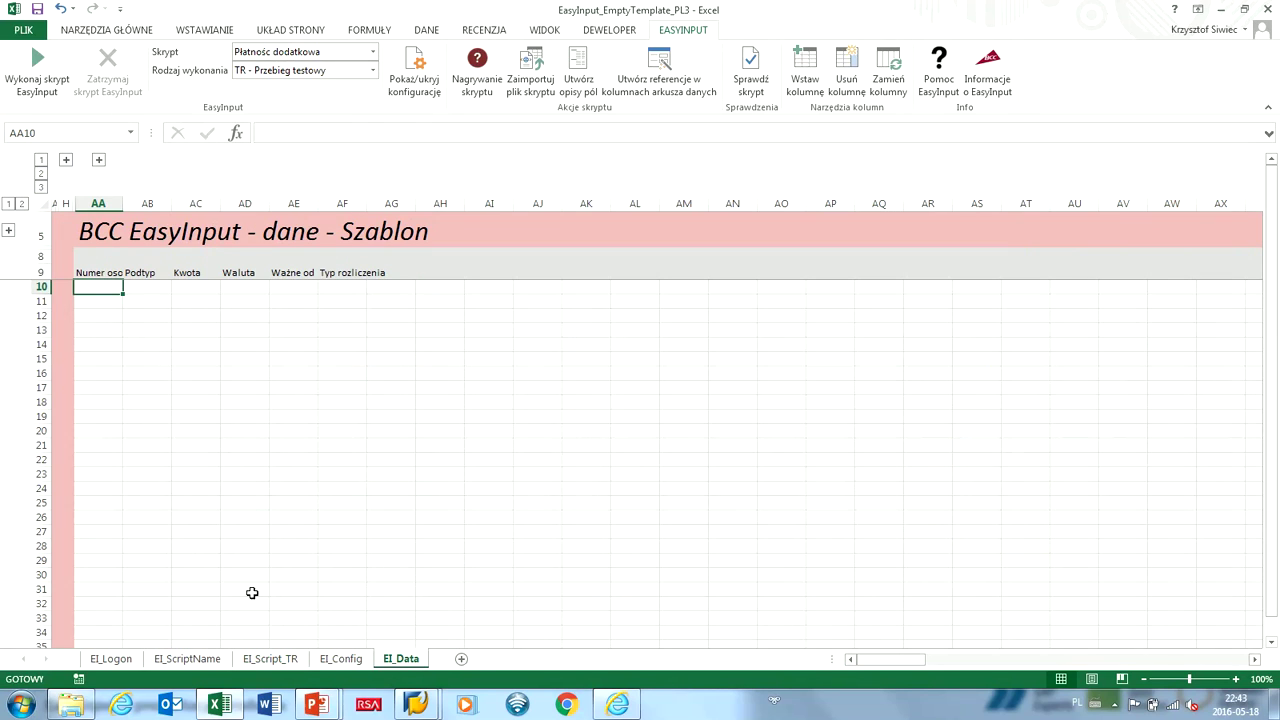
# Fill the EI_Data row with 50, subtype 1100, amount 50000 and currency PLN.
pyautogui.write('50')
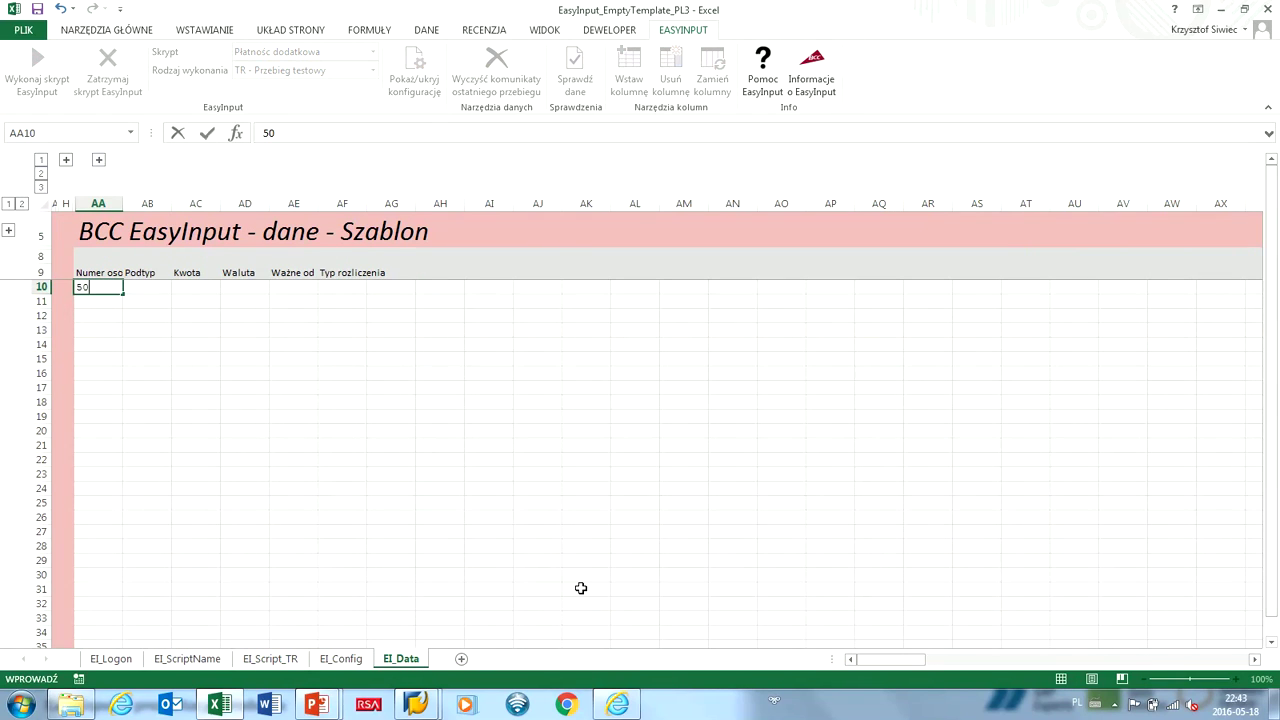
pyautogui.press('Tab')
pyautogui.write('1100')
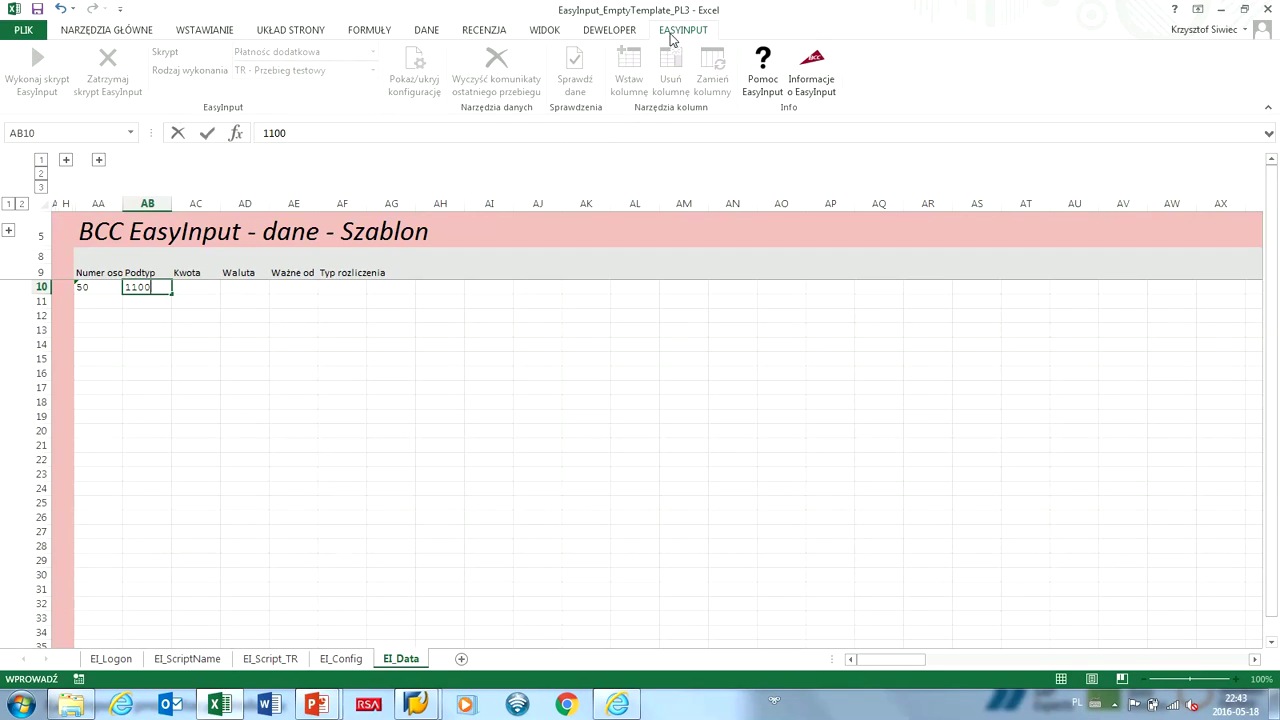
pyautogui.press('Tab')
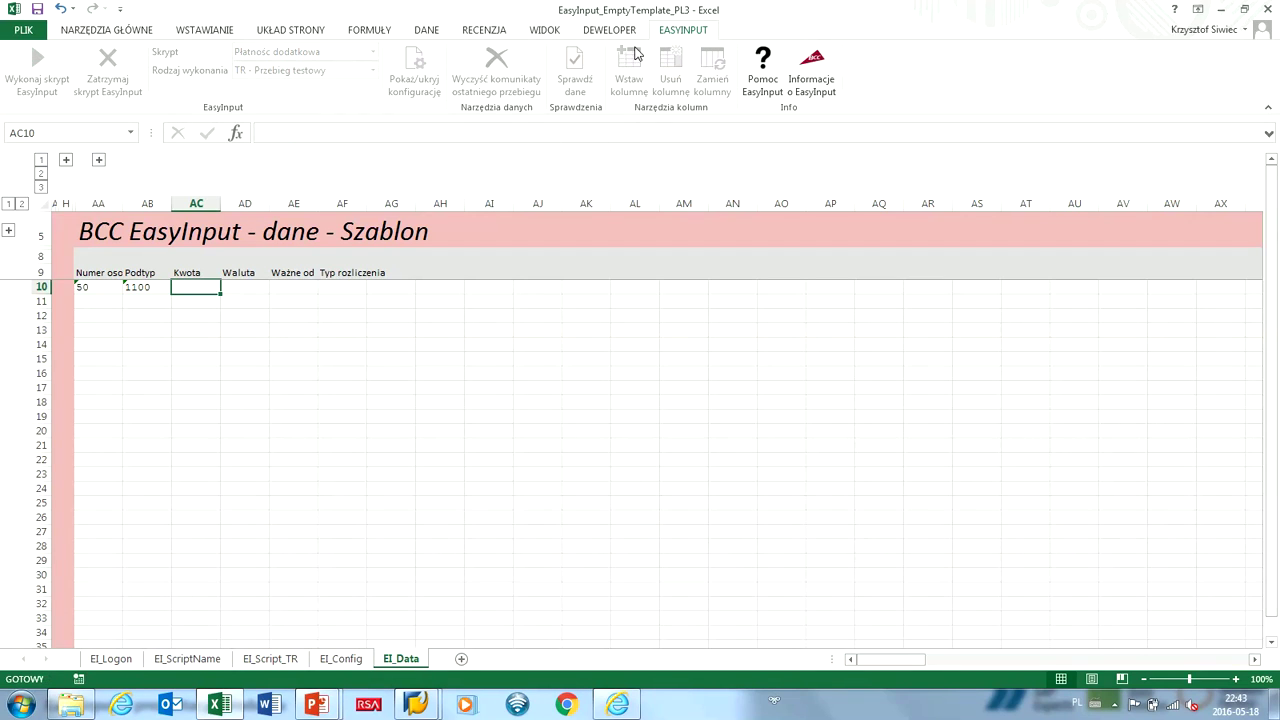
pyautogui.write('50000')
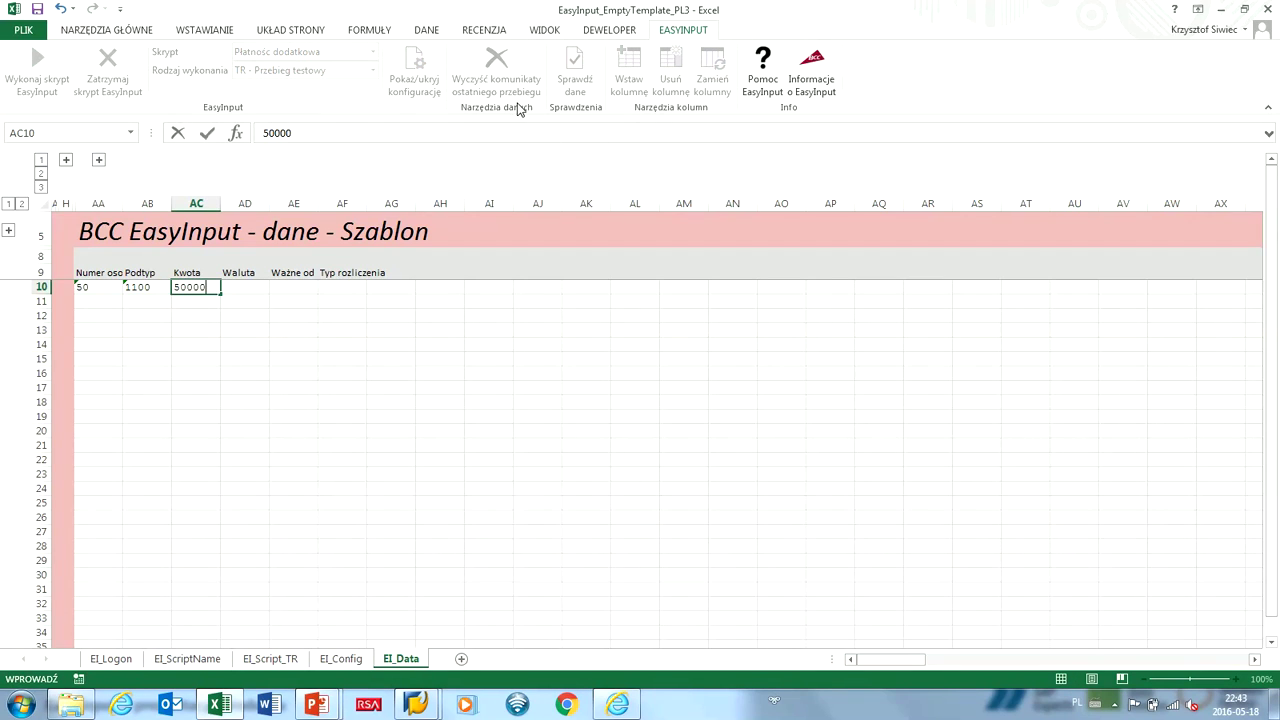
pyautogui.press('Tab')
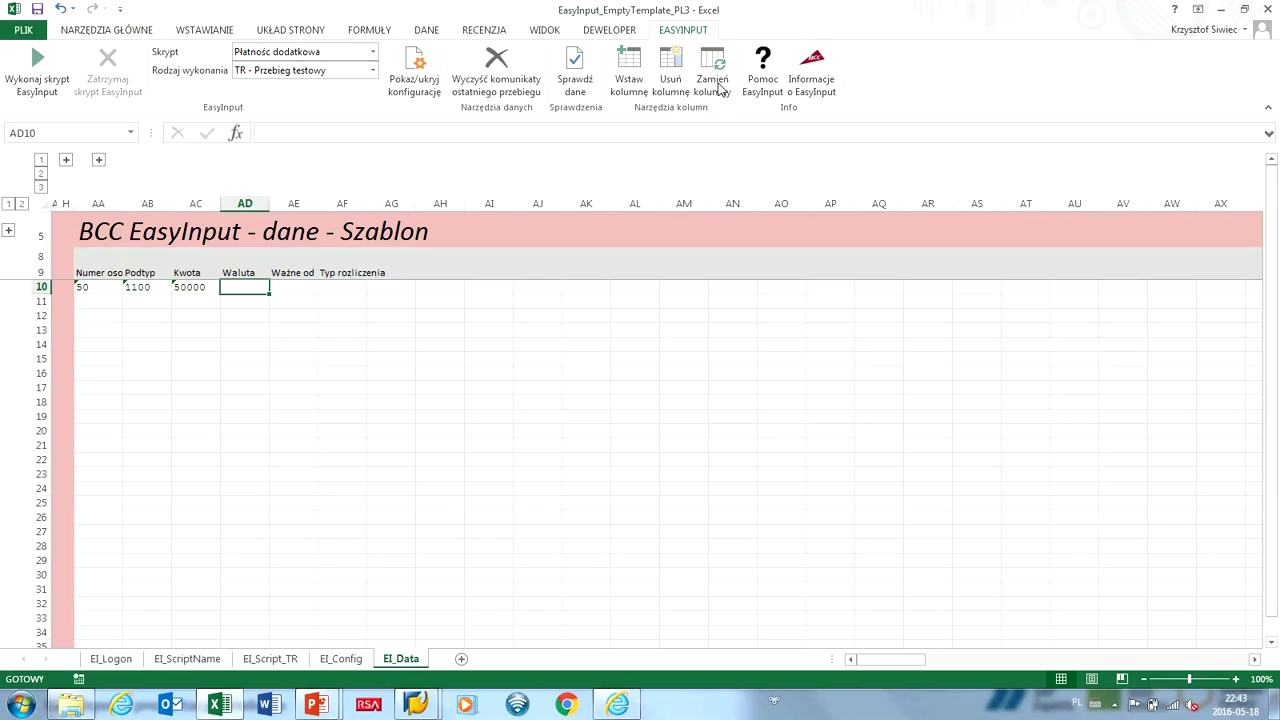
pyautogui.write('PLN')
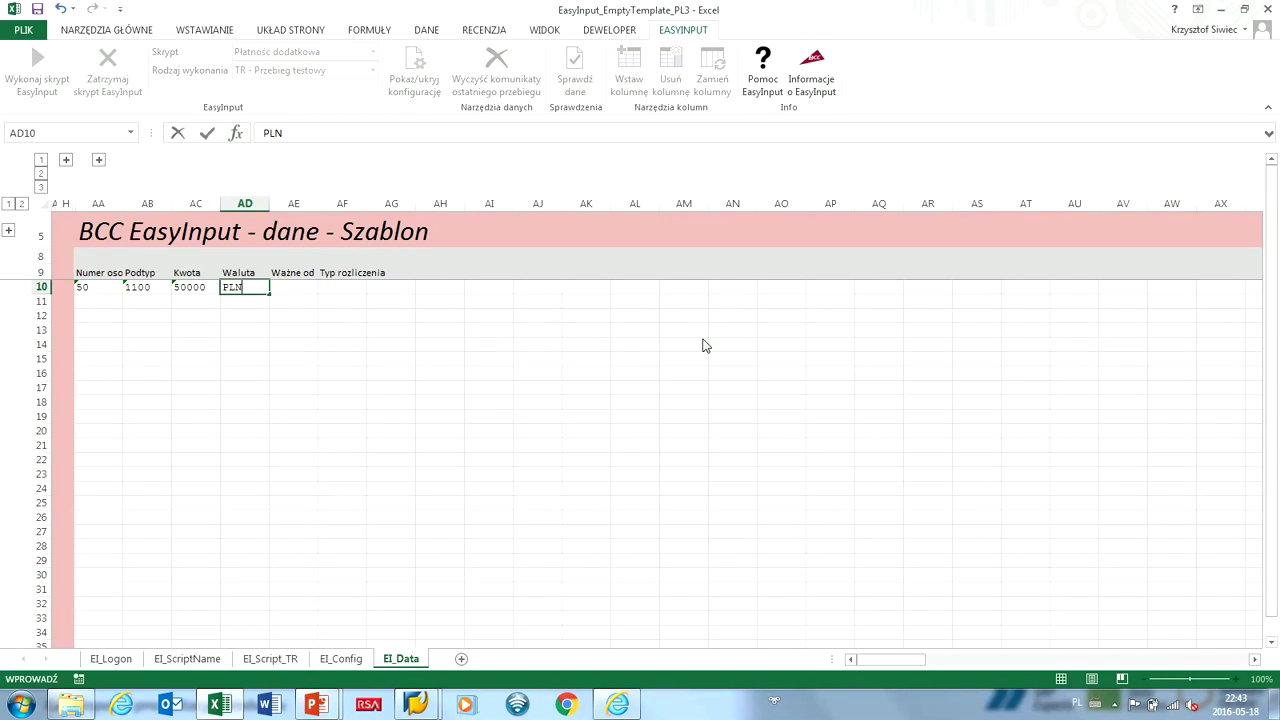
pyautogui.press('Tab')
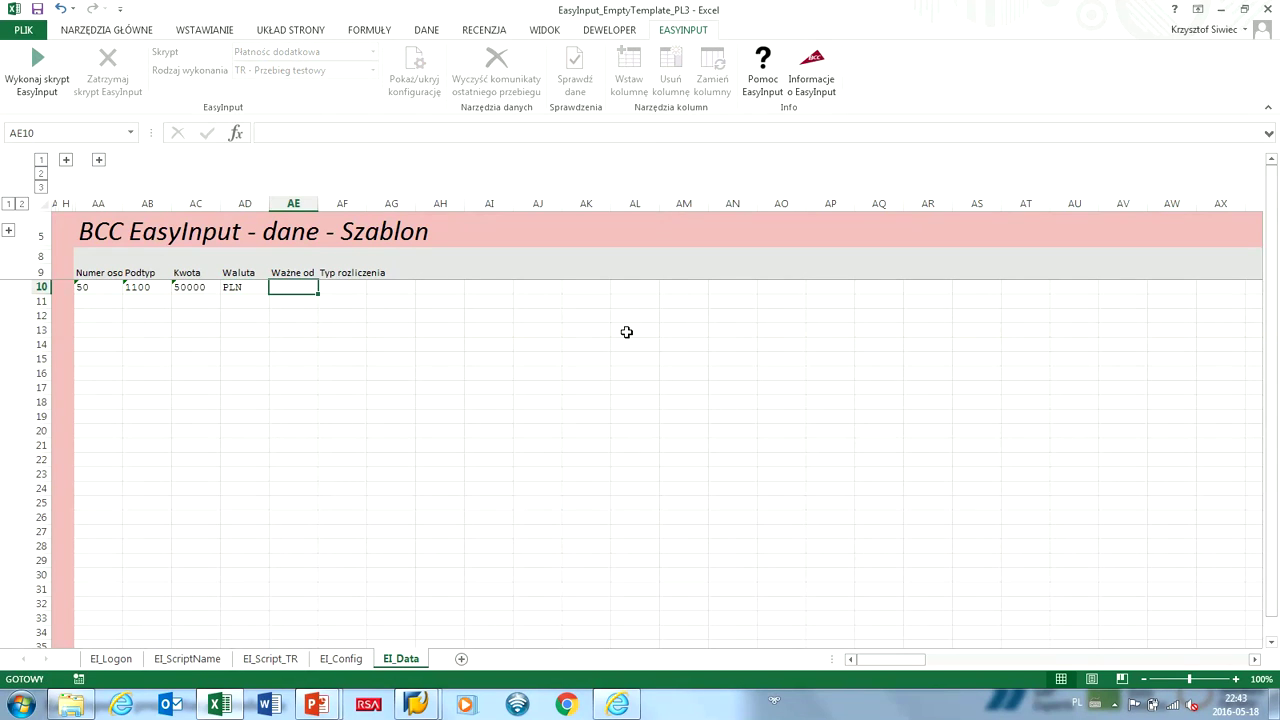
# Enter 01.05.2015 as the Ważne od date, checking the date in EI_Script_TR.
pyautogui.hotkey('ctrl', 'pageup')
pyautogui.hotkey('ctrl', 'pageup')
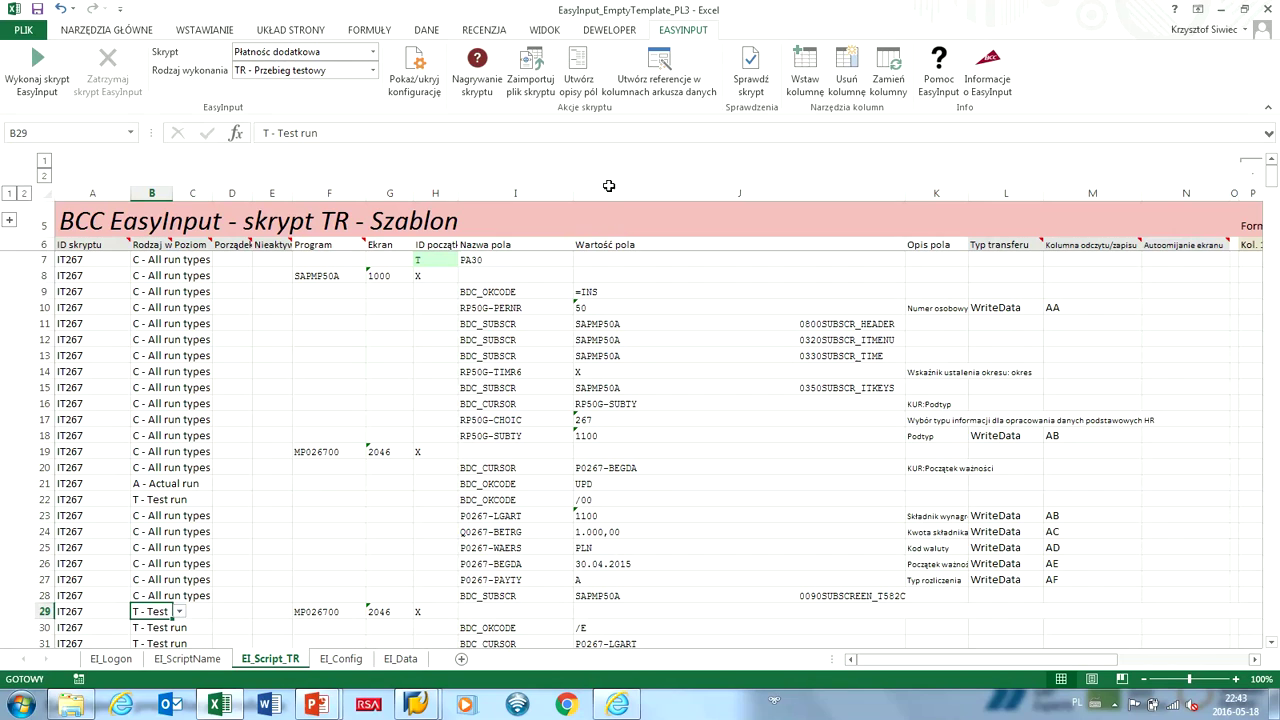
pyautogui.click(603, 563)
pyautogui.hotkey('ctrl', 'c')
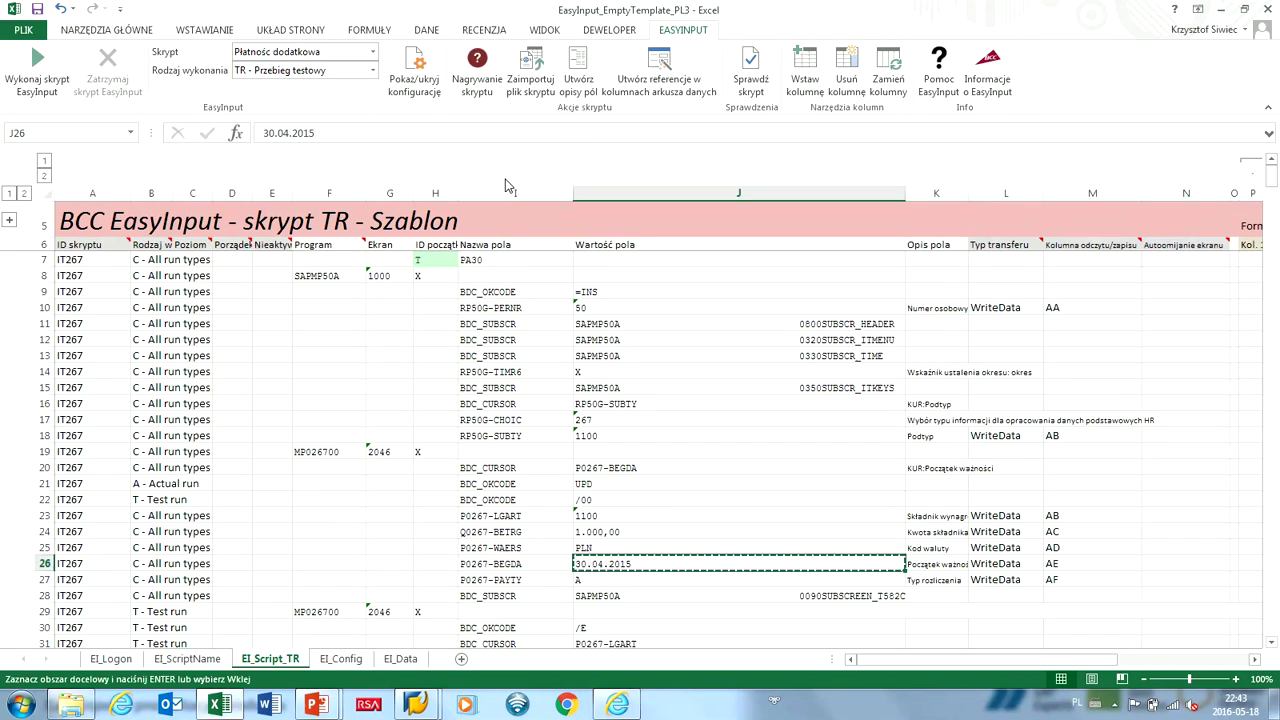
pyautogui.hotkey('ctrl', 'pagedown')
pyautogui.hotkey('ctrl', 'pagedown')
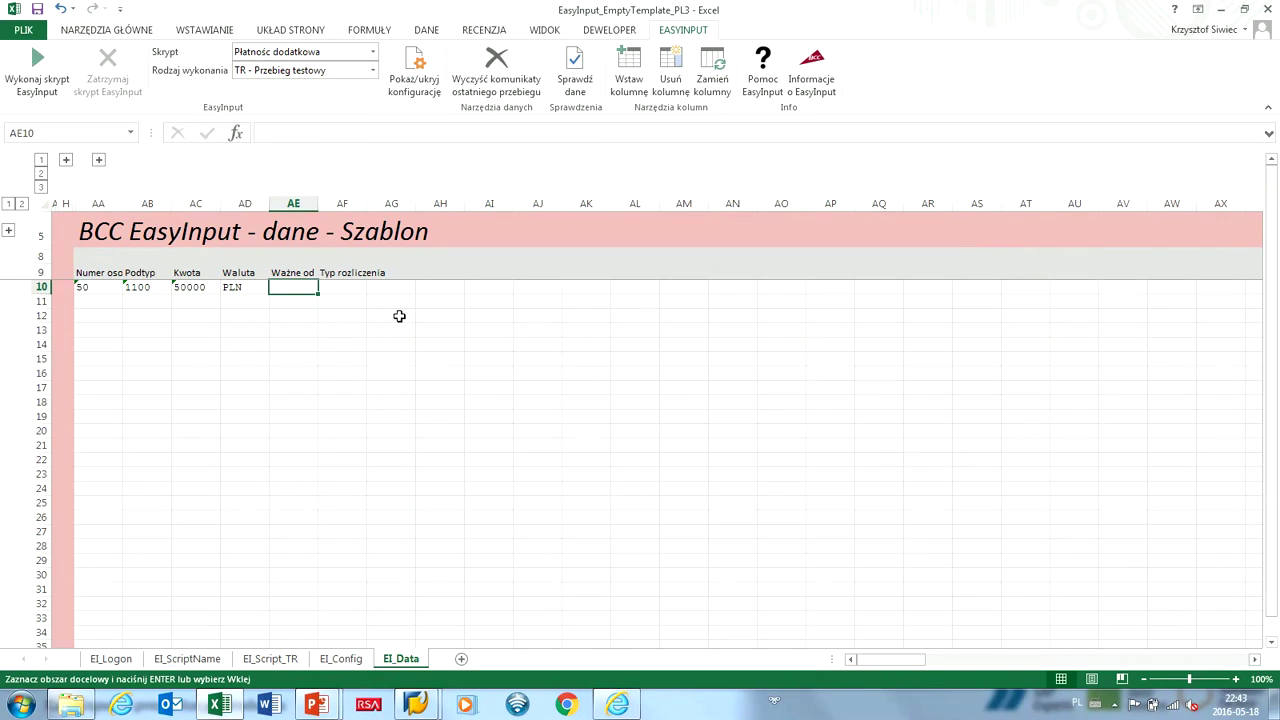
pyautogui.write('01.0')
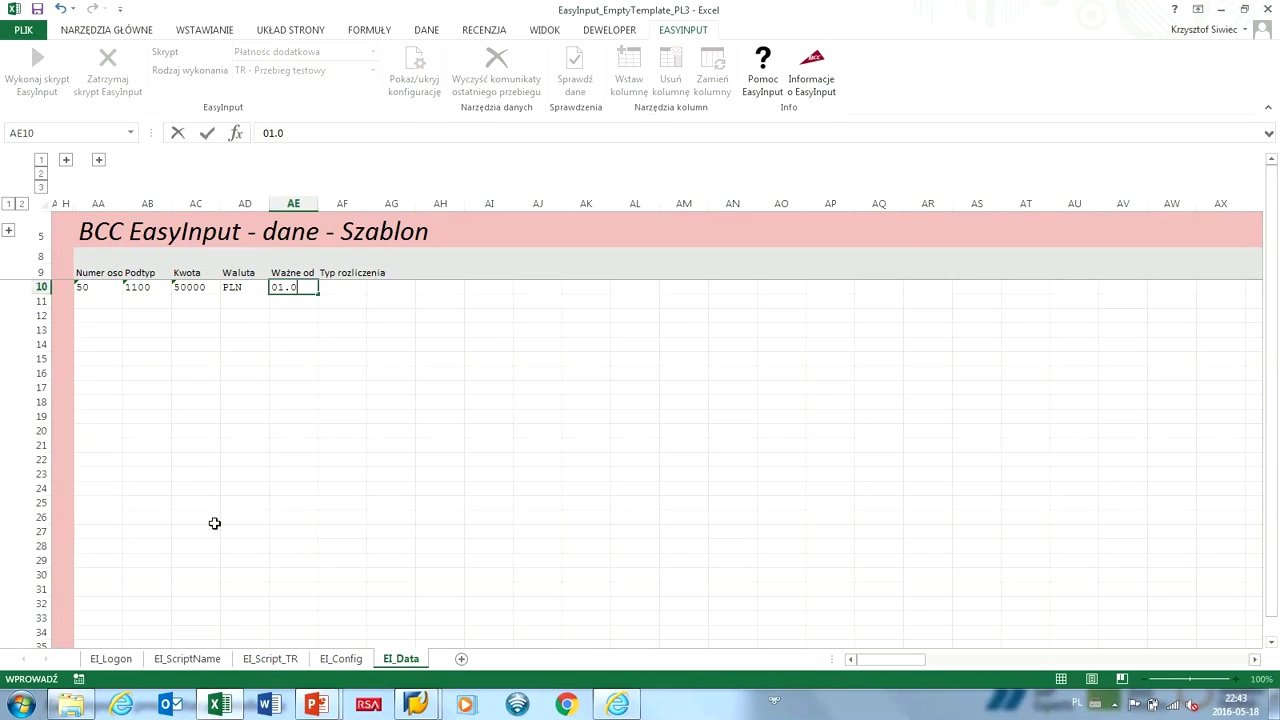
pyautogui.write('5.2015')
pyautogui.press('Return')
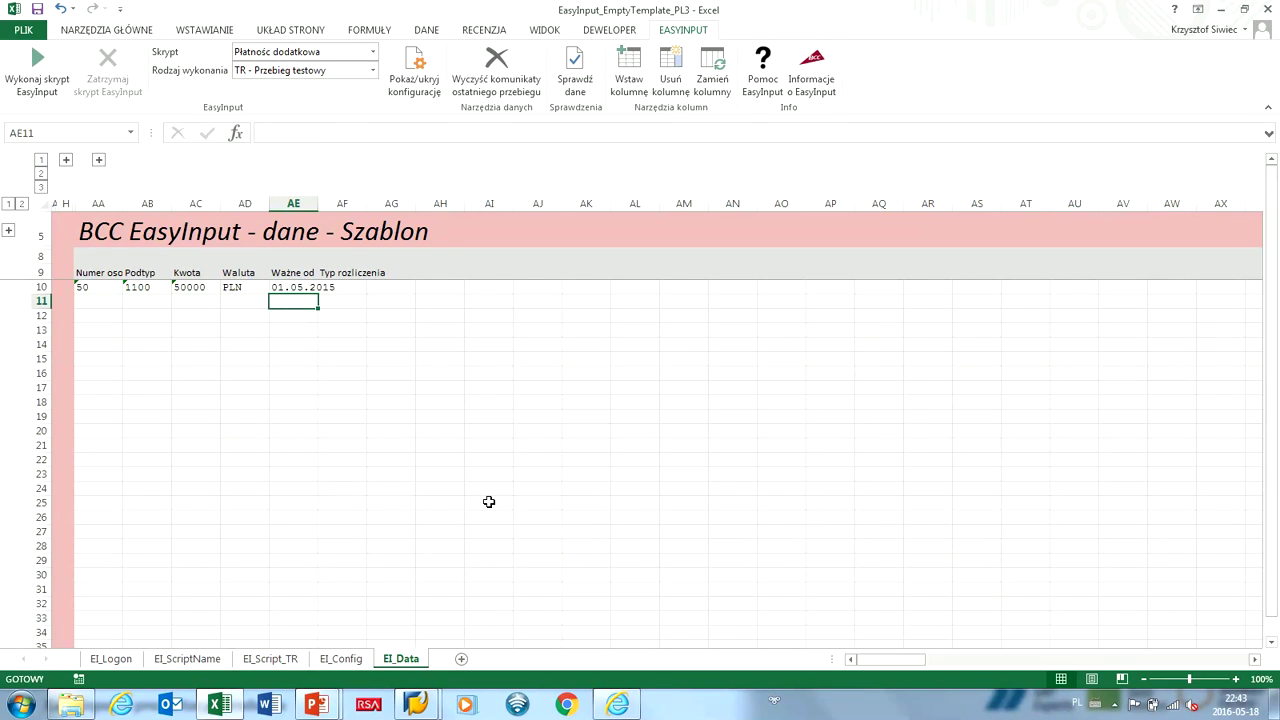
pyautogui.hotkey('ctrl', 'pageup')
pyautogui.hotkey('ctrl', 'pageup')
pyautogui.hotkey('ctrl', 'pagedown')
pyautogui.hotkey('ctrl', 'pagedown')
# Widen column AE for the date, enter A under Typ rozliczenia, and select AA10:AF10.
pyautogui.hotkey('ctrl', 'shift', 'pageup')
pyautogui.hotkey('ctrl', 'shift', 'pagedown')
pyautogui.press('Up')
pyautogui.press('Right')
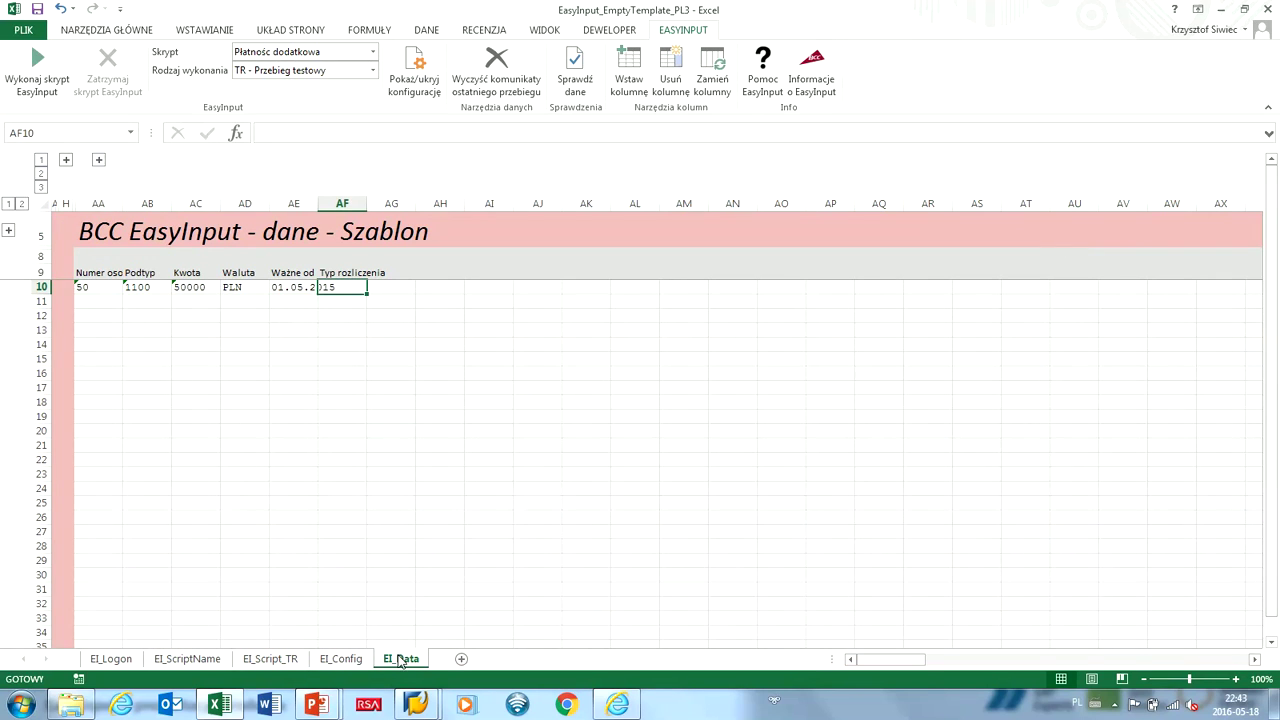
pyautogui.moveTo(318, 203); pyautogui.dragTo(340, 203)
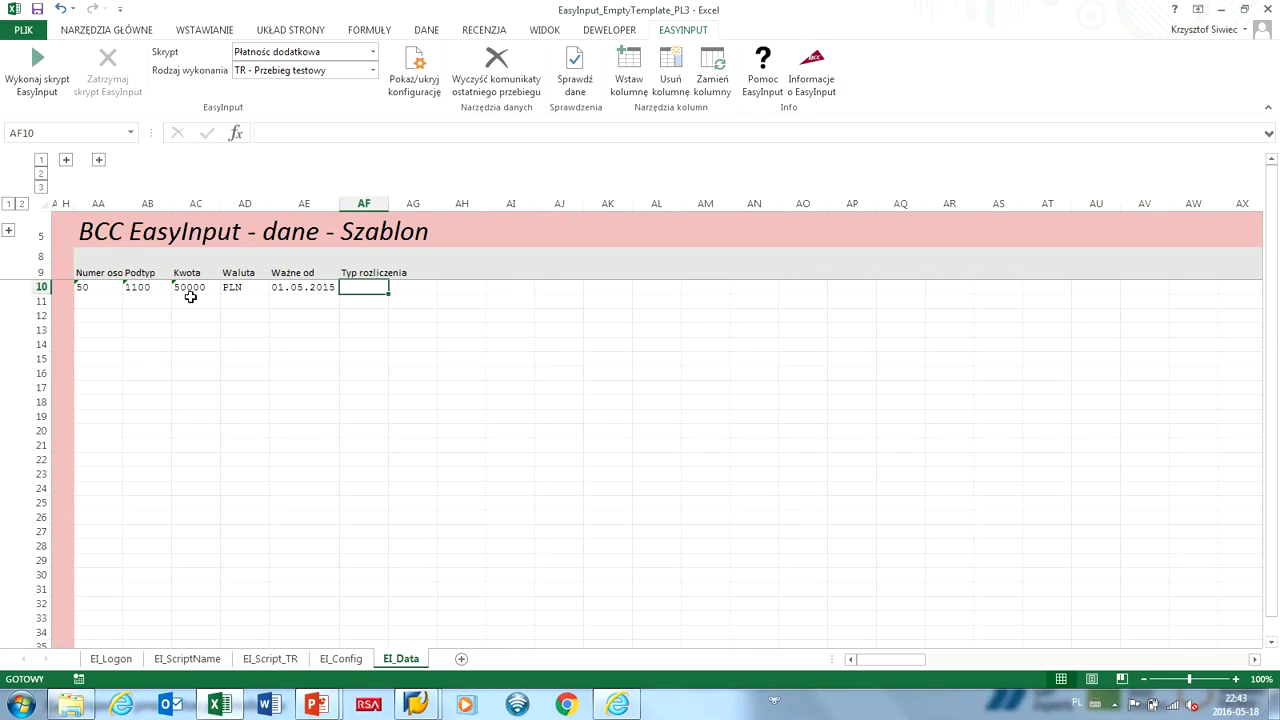
pyautogui.write('A')
pyautogui.press('Down')
pyautogui.press('Down')
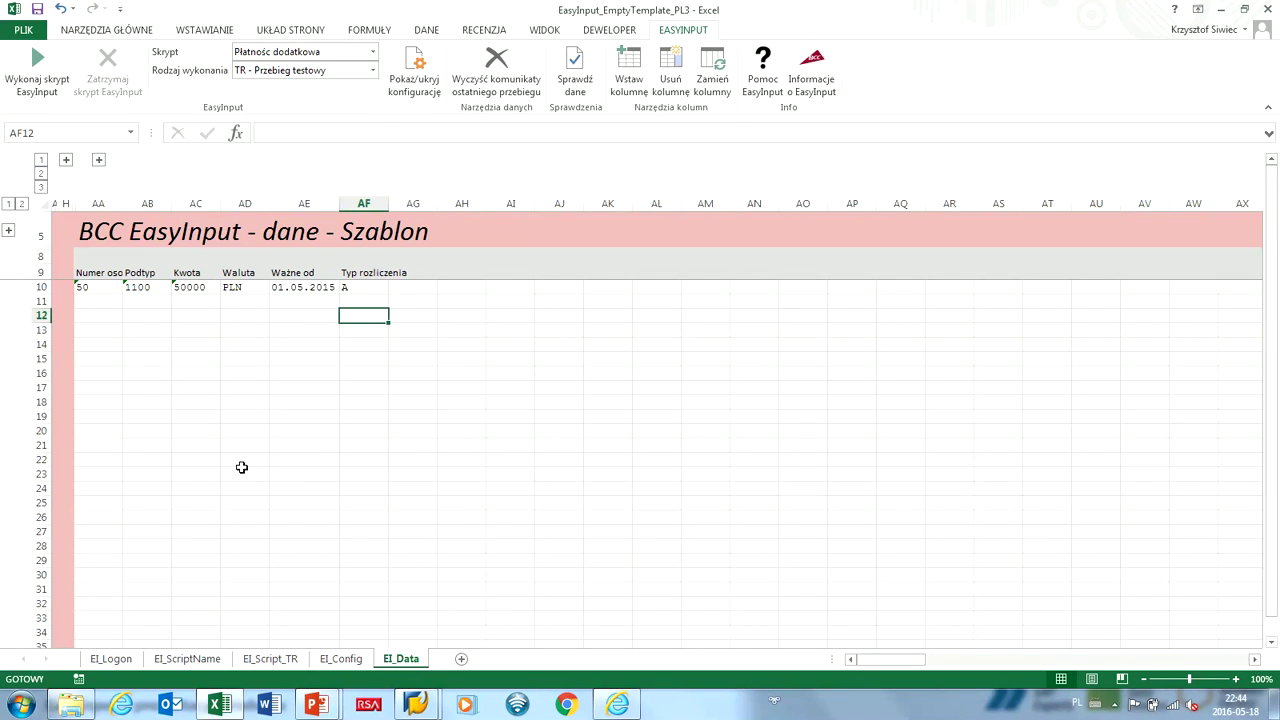
pyautogui.moveTo(88, 287); pyautogui.dragTo(362, 288)
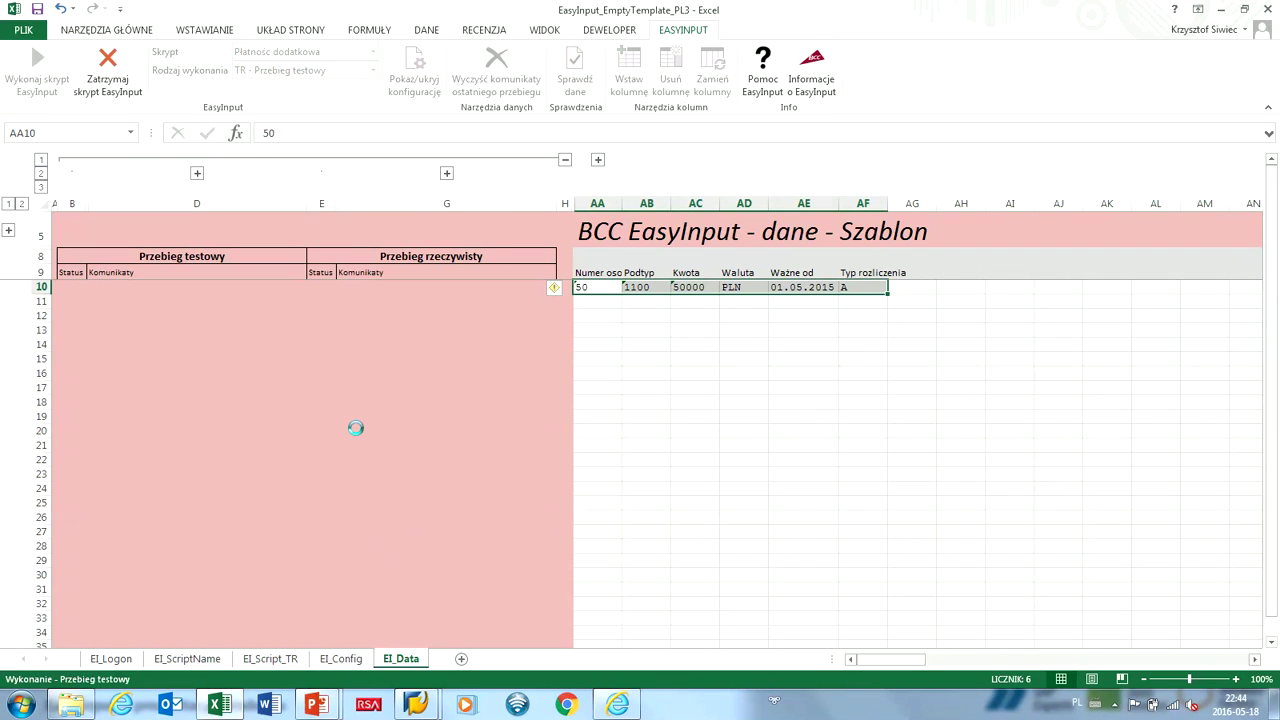
# Check row 10's test-run message, then run for real with AN - Przebieg rzeczywisty dla nowych.
pyautogui.click(294, 292)
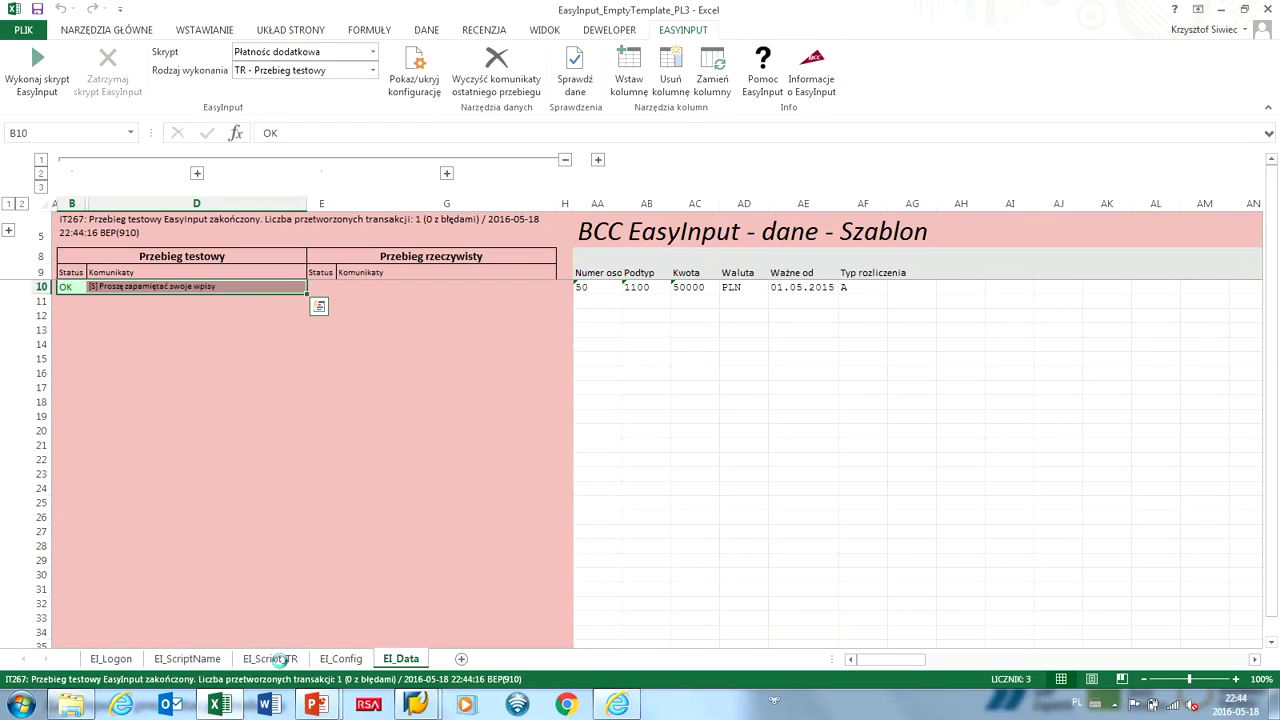
pyautogui.press('Right')
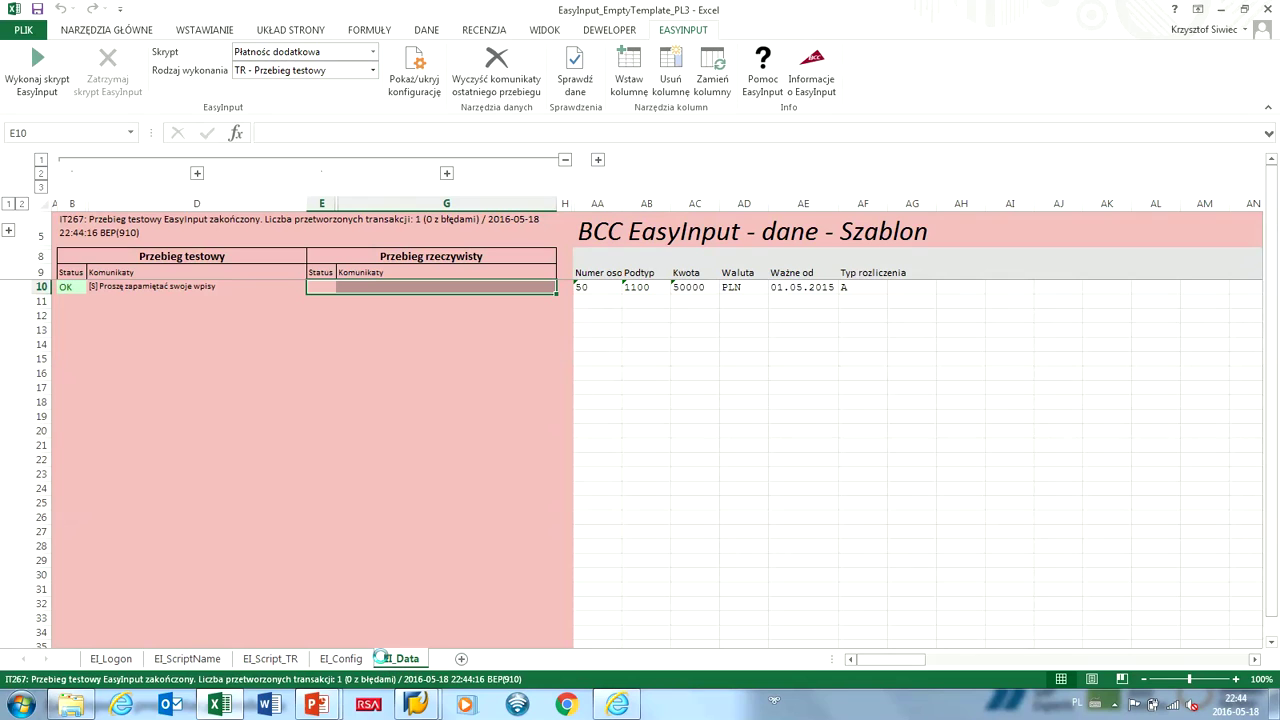
pyautogui.click(372, 70)
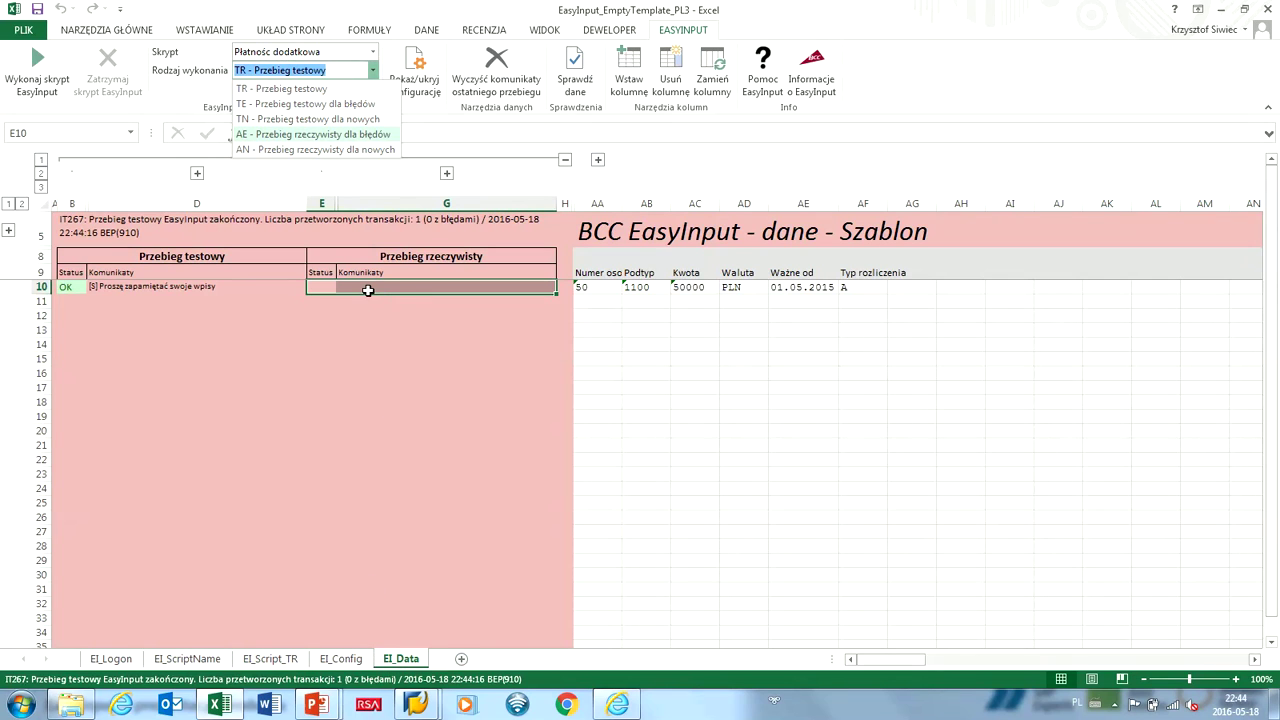
pyautogui.press('Down')
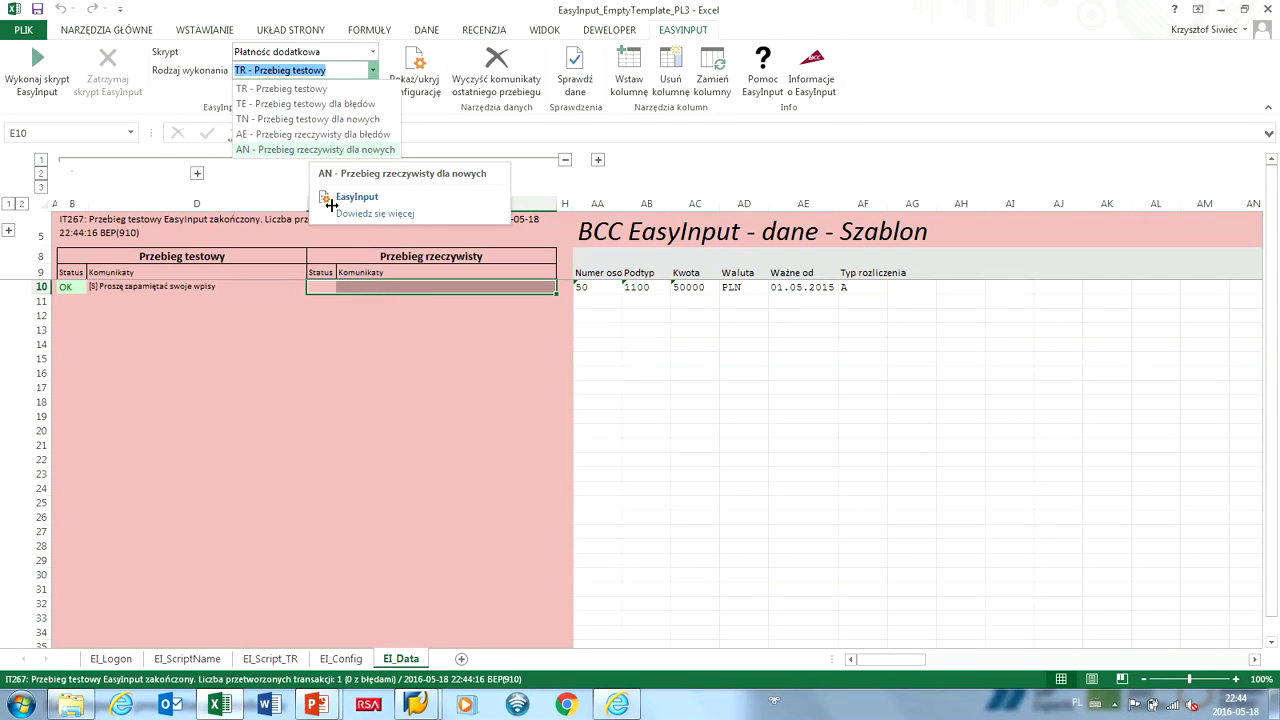
pyautogui.press('Return')
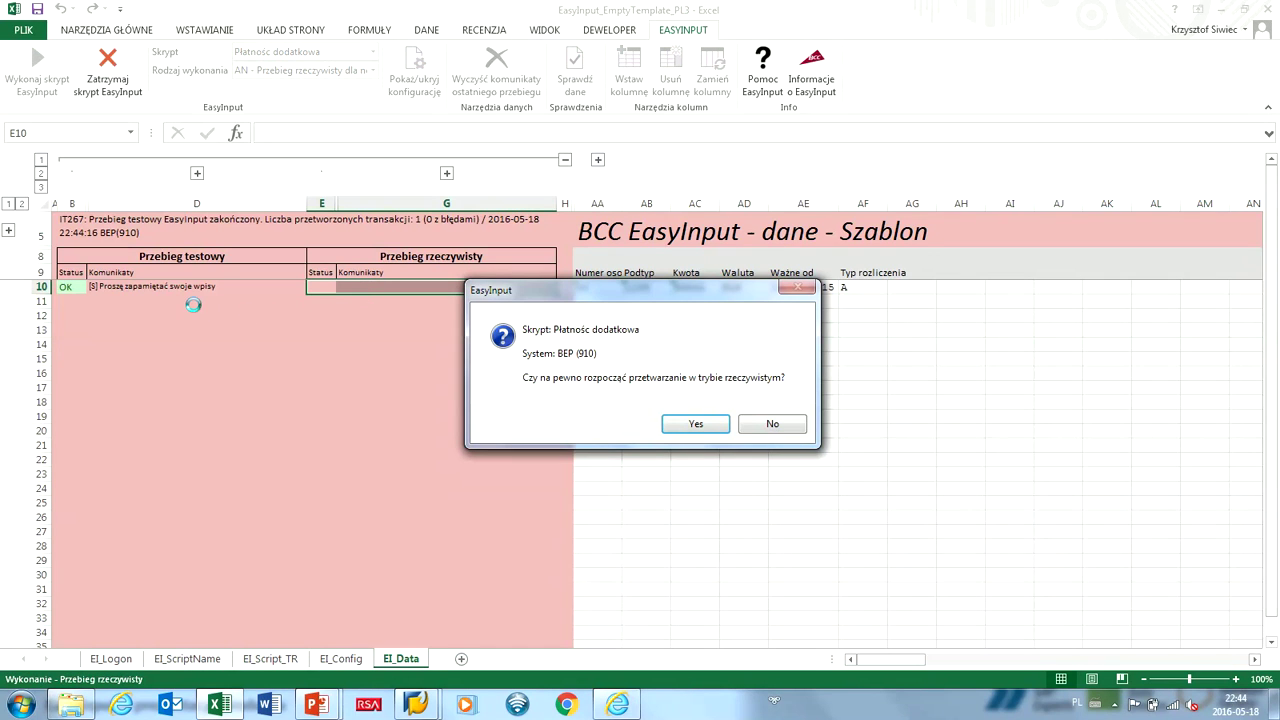
pyautogui.press('Return')
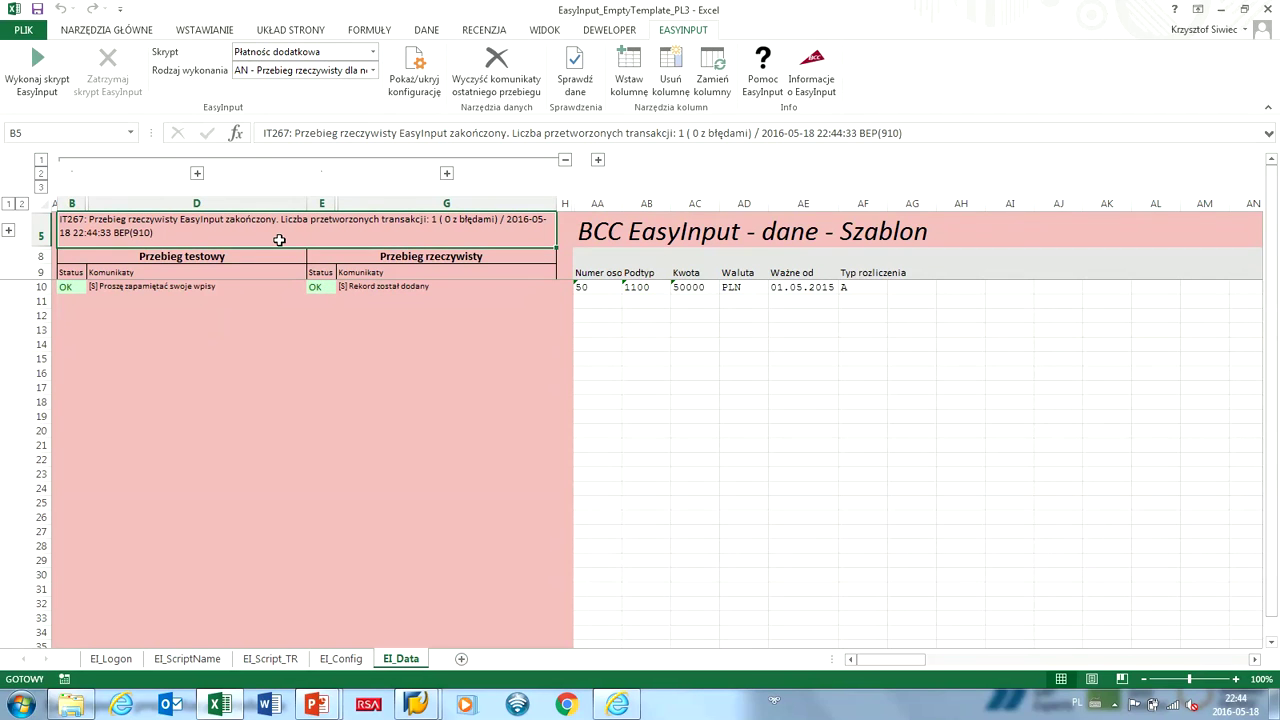
# Copy the AA10:AF10 record and paste it into the rows below.
pyautogui.hotkey('ctrl', 'c')
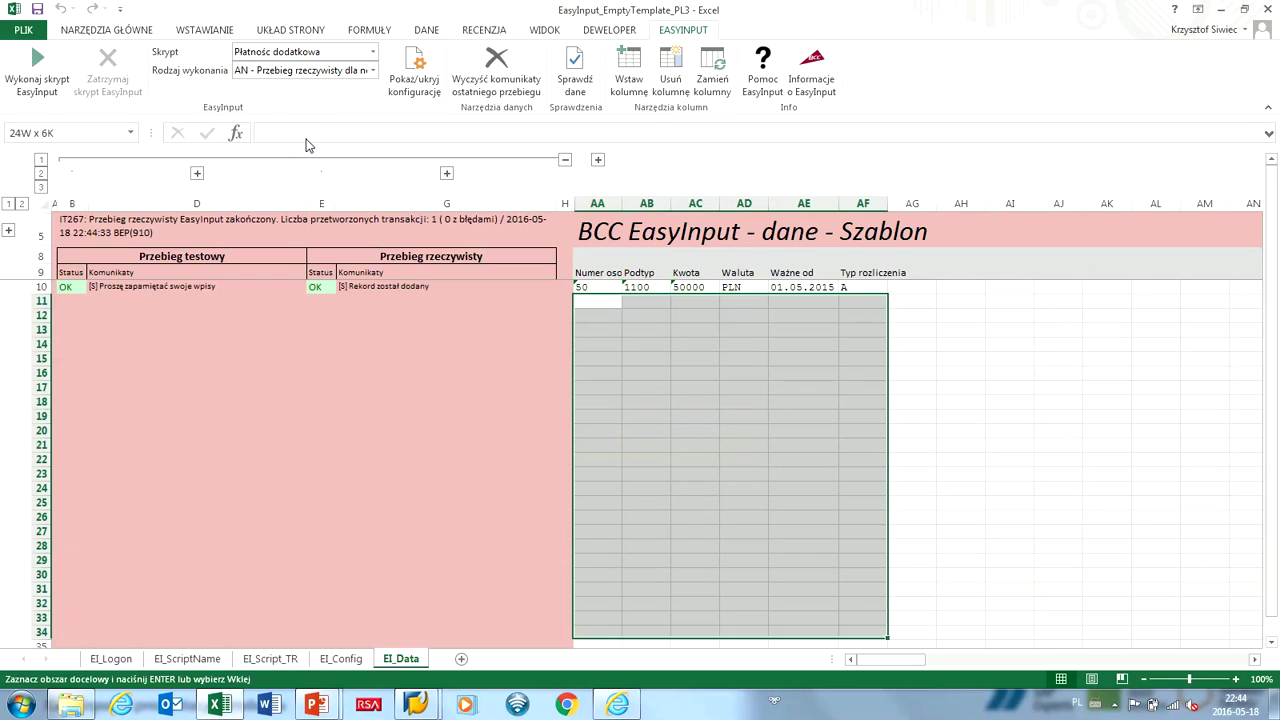
pyautogui.hotkey('shift', 'Left')
pyautogui.hotkey('shift', 'Down')
pyautogui.hotkey('shift', 'Down')
pyautogui.hotkey('shift', 'Down')
pyautogui.hotkey('shift', 'Down')
pyautogui.hotkey('shift', 'Down')
pyautogui.hotkey('shift', 'Down')
pyautogui.hotkey('shift', 'Down')
pyautogui.hotkey('shift', 'Down')
pyautogui.hotkey('shift', 'Down')
pyautogui.hotkey('shift', 'Down')
pyautogui.hotkey('shift', 'Down')
pyautogui.hotkey('shift', 'Down')
pyautogui.hotkey('shift', 'Down')
pyautogui.hotkey('shift', 'Down')
pyautogui.hotkey('shift', 'Down')
pyautogui.hotkey('shift', 'Down')
pyautogui.hotkey('shift', 'Down')
pyautogui.hotkey('shift', 'Down')
pyautogui.hotkey('shift', 'Down')
pyautogui.hotkey('shift', 'Down')
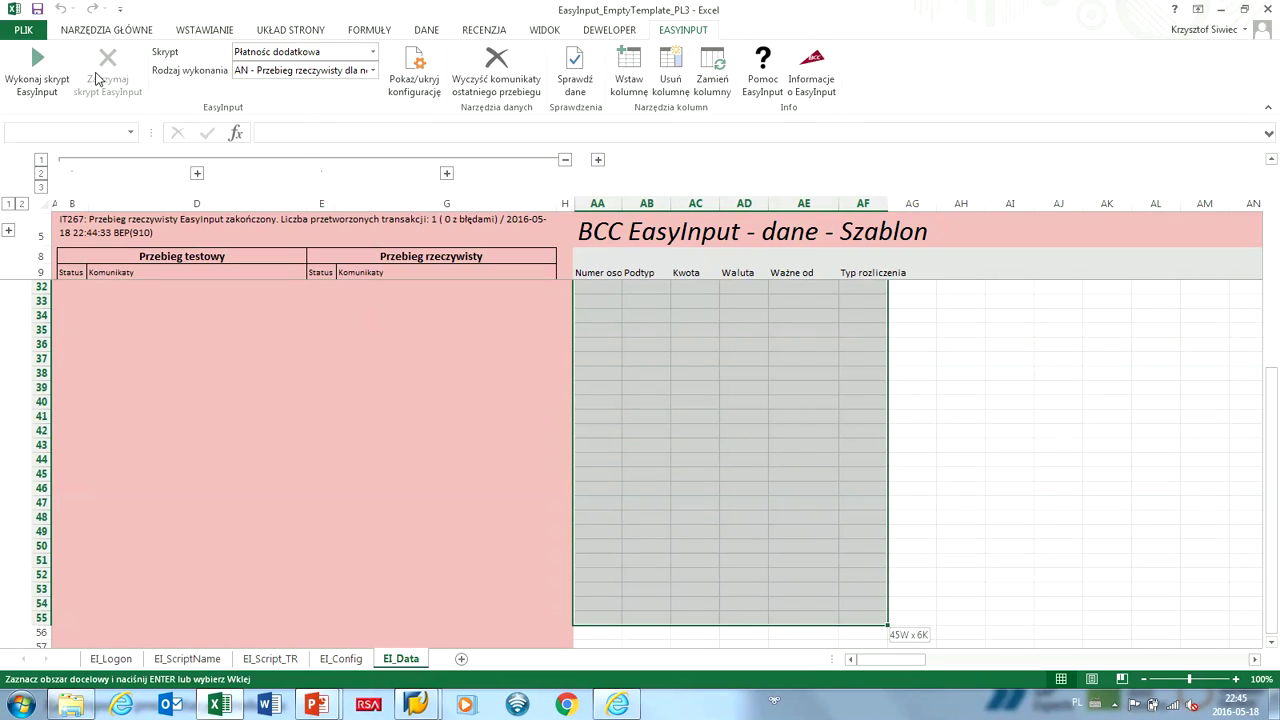
pyautogui.hotkey('ctrl', 'v')
pyautogui.click(35, 62)
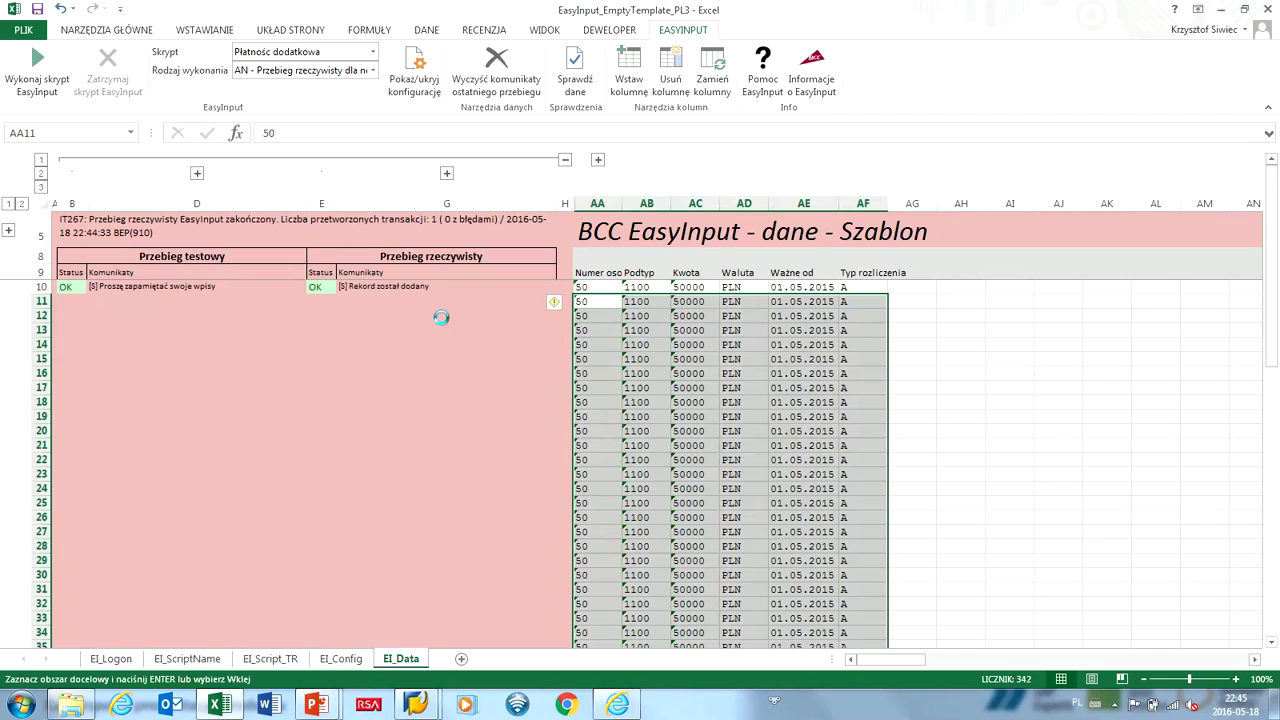
pyautogui.hotkey('ctrl', 'Home')
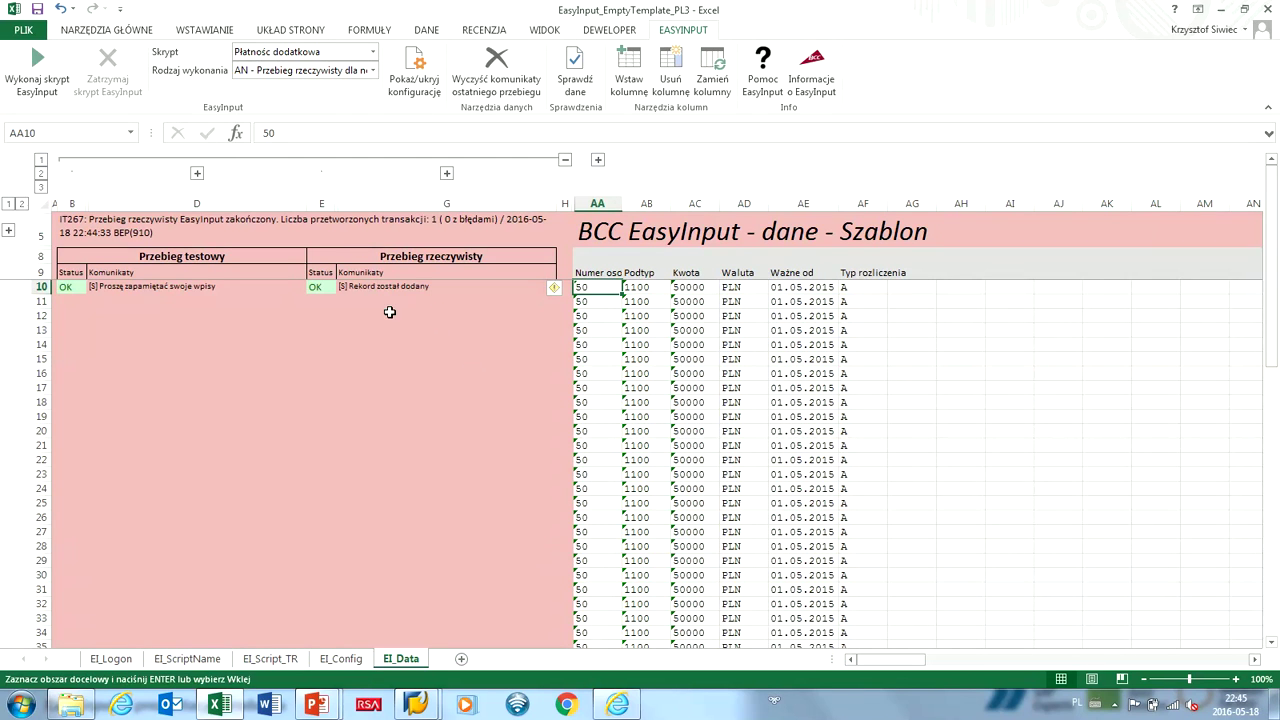
# Set the run type to TR - Przebieg testowy and start the test run.
pyautogui.hotkey('alt', 'Down')
pyautogui.press('Down')
pyautogui.press('Return')
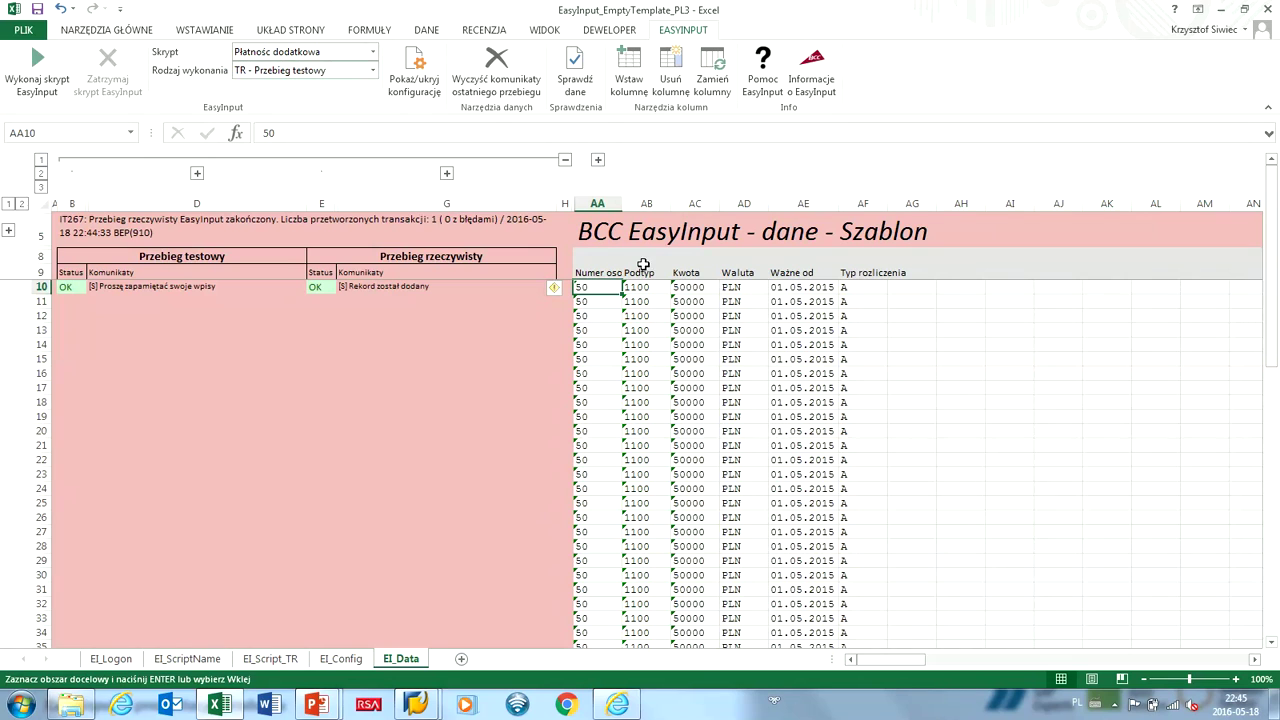
pyautogui.press('Return')
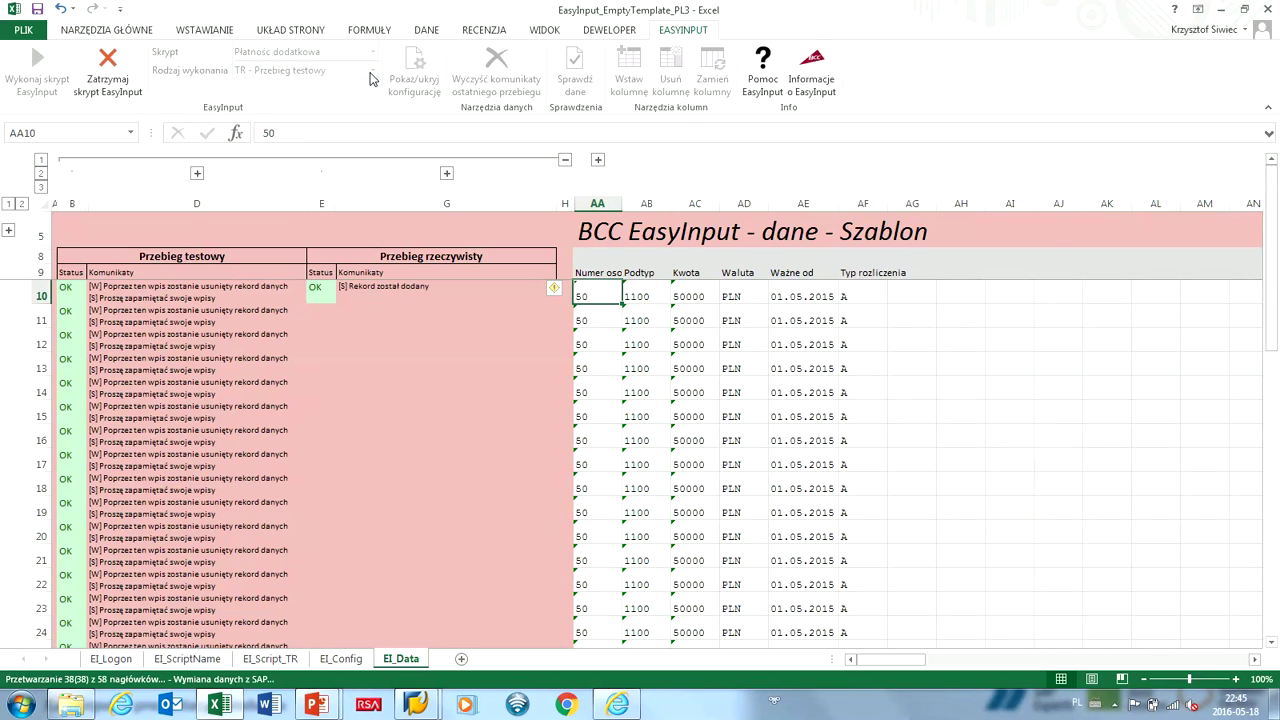
# Show the EasyInput overview slide in PowerPoint, then return to Excel.
pyautogui.hotkey('alt', 'Tab')
pyautogui.hotkey('alt', 'Tab')
pyautogui.hotkey('alt', 'Tab')
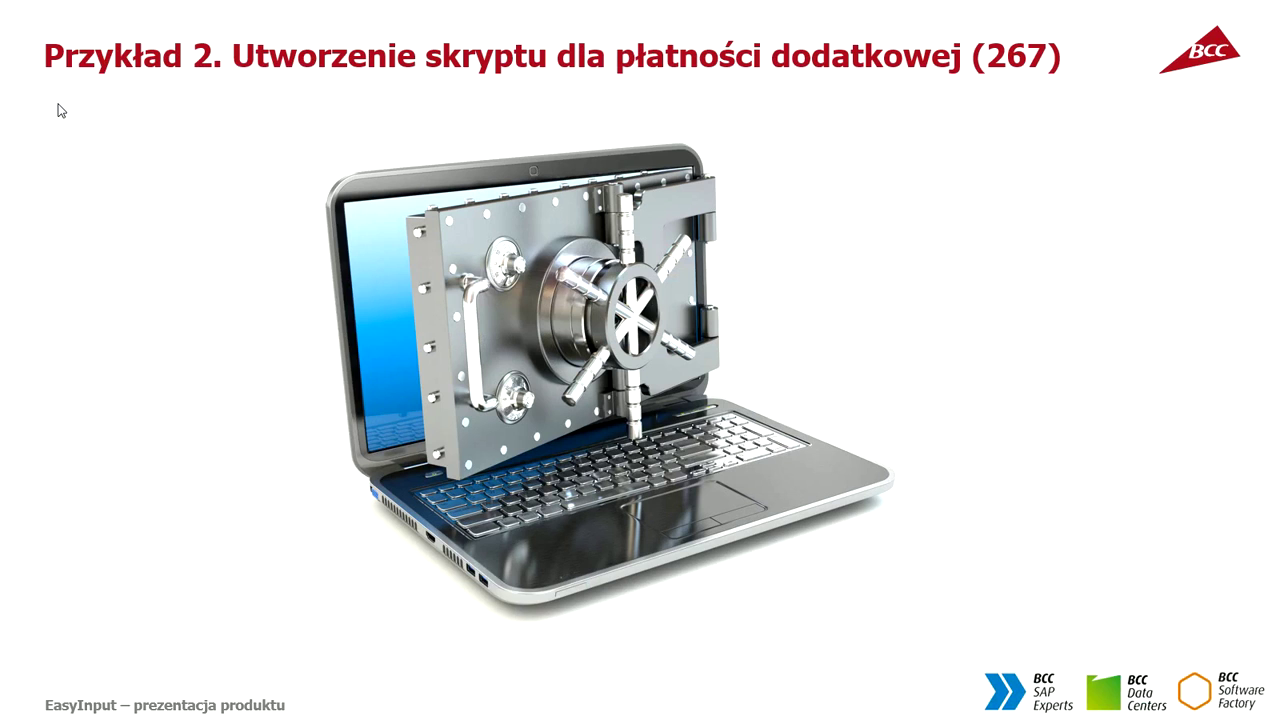
pyautogui.click(40, 80)
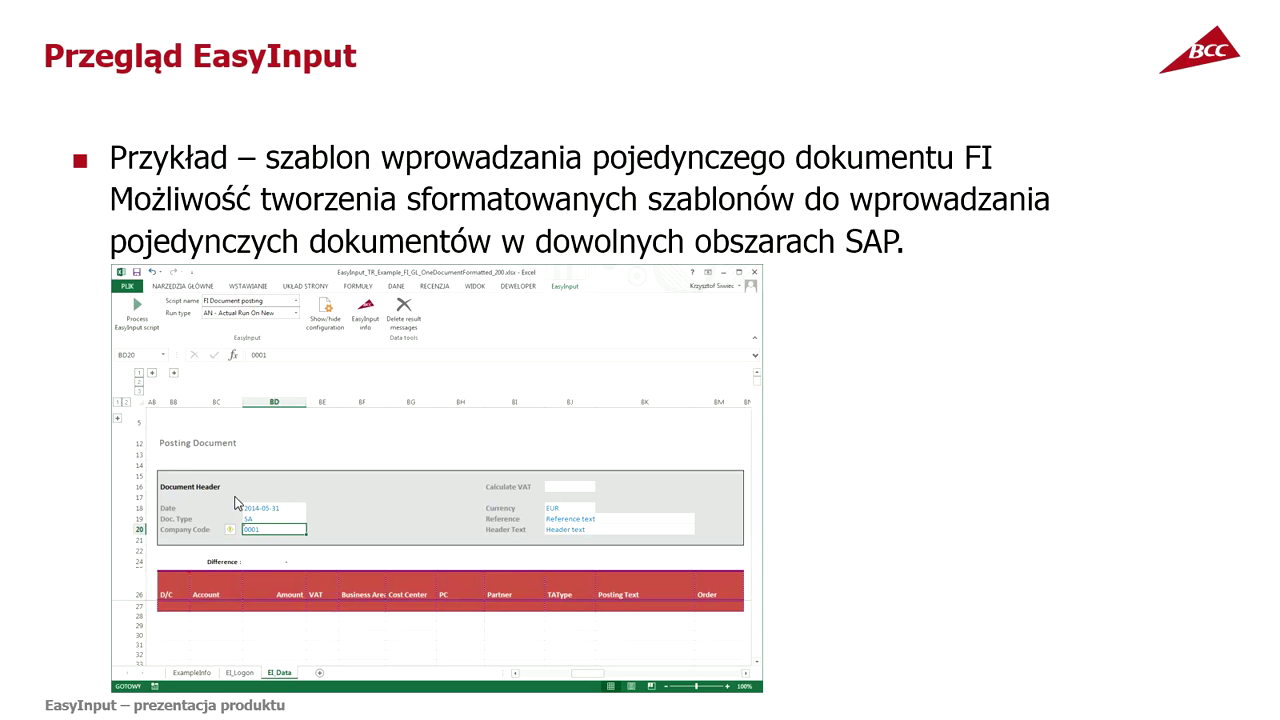
pyautogui.hotkey('alt', 'Tab')
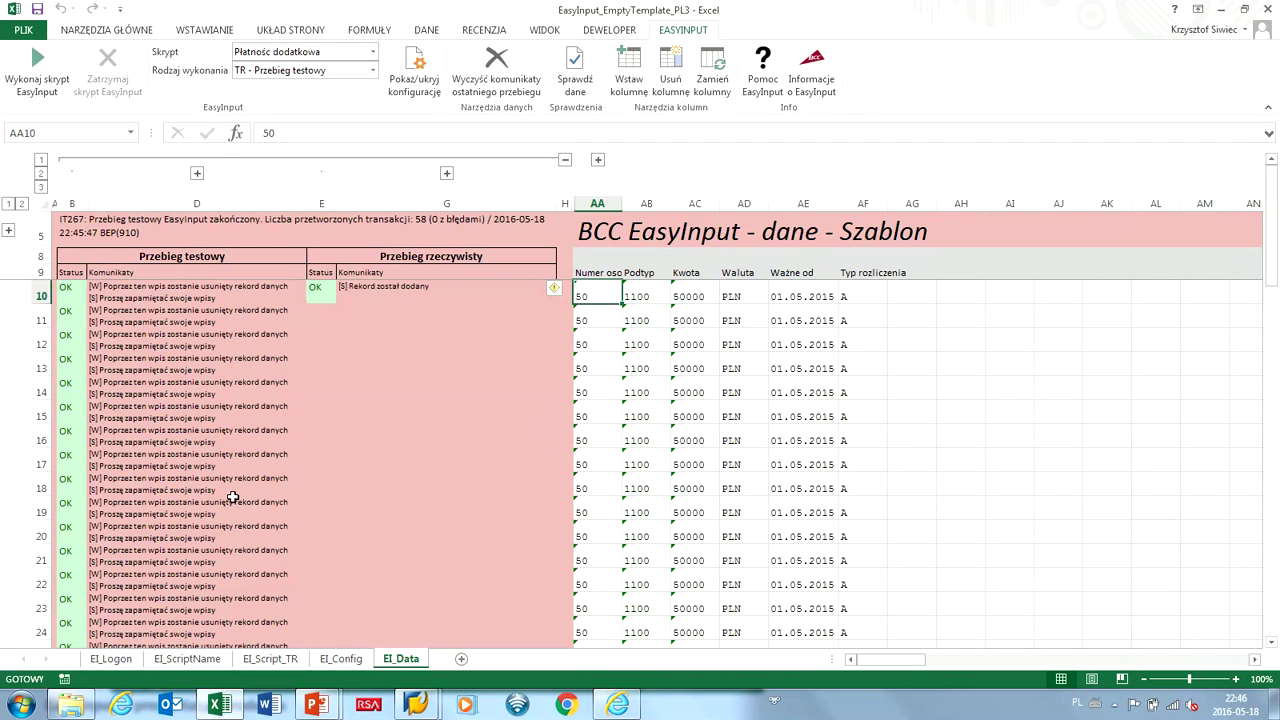
# Close the EasyInput_EmptyTemplate_PL3 and PL4 workbooks, answering both save prompts.
pyautogui.click(23, 29)
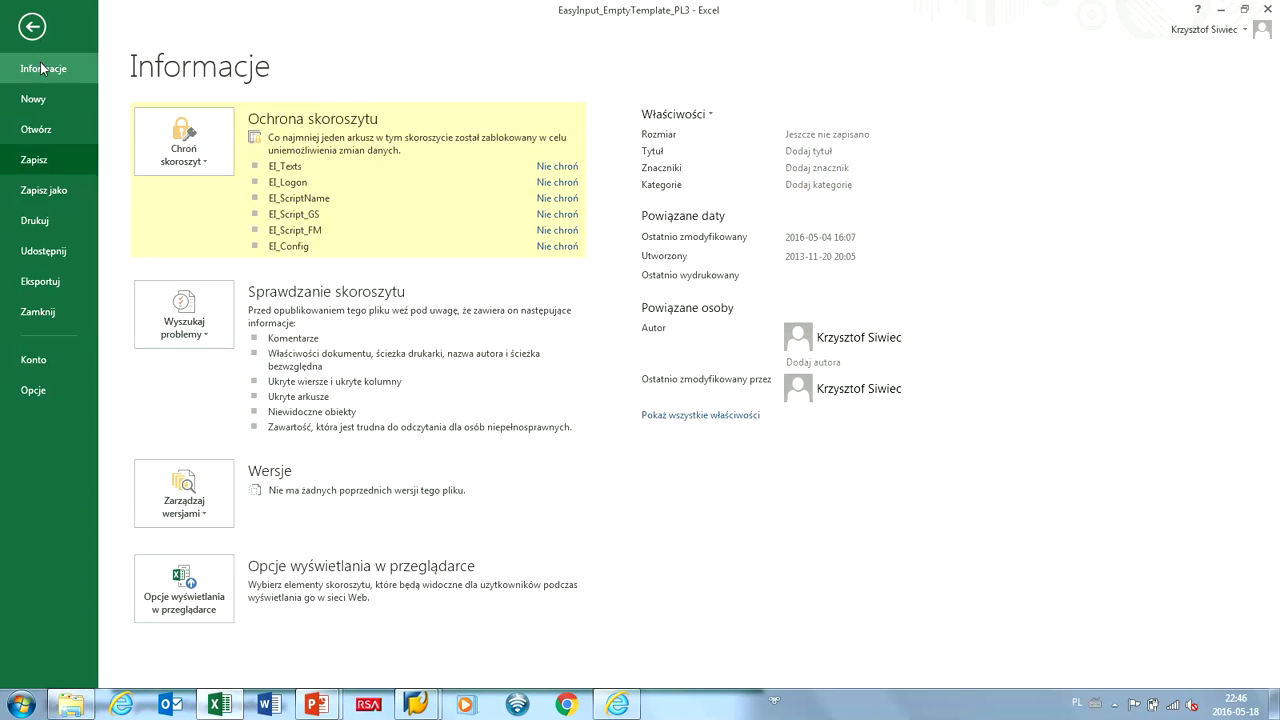
pyautogui.click(37, 311)
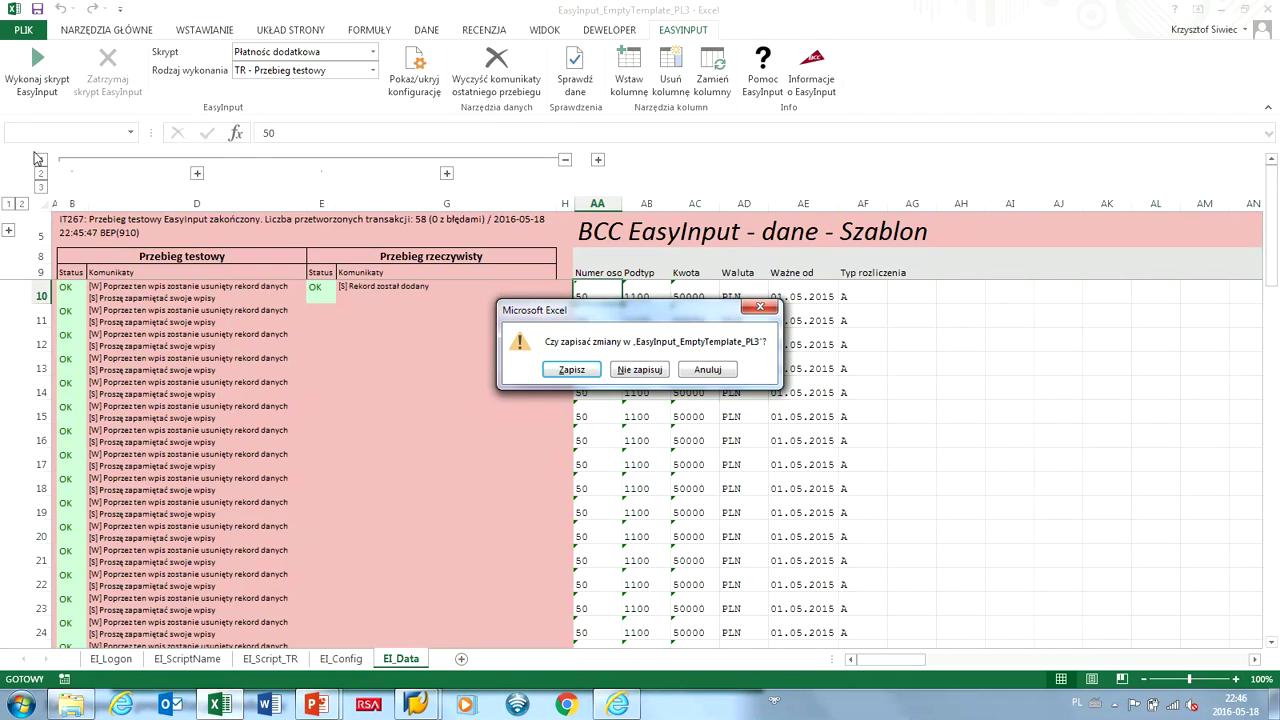
pyautogui.press('Return')
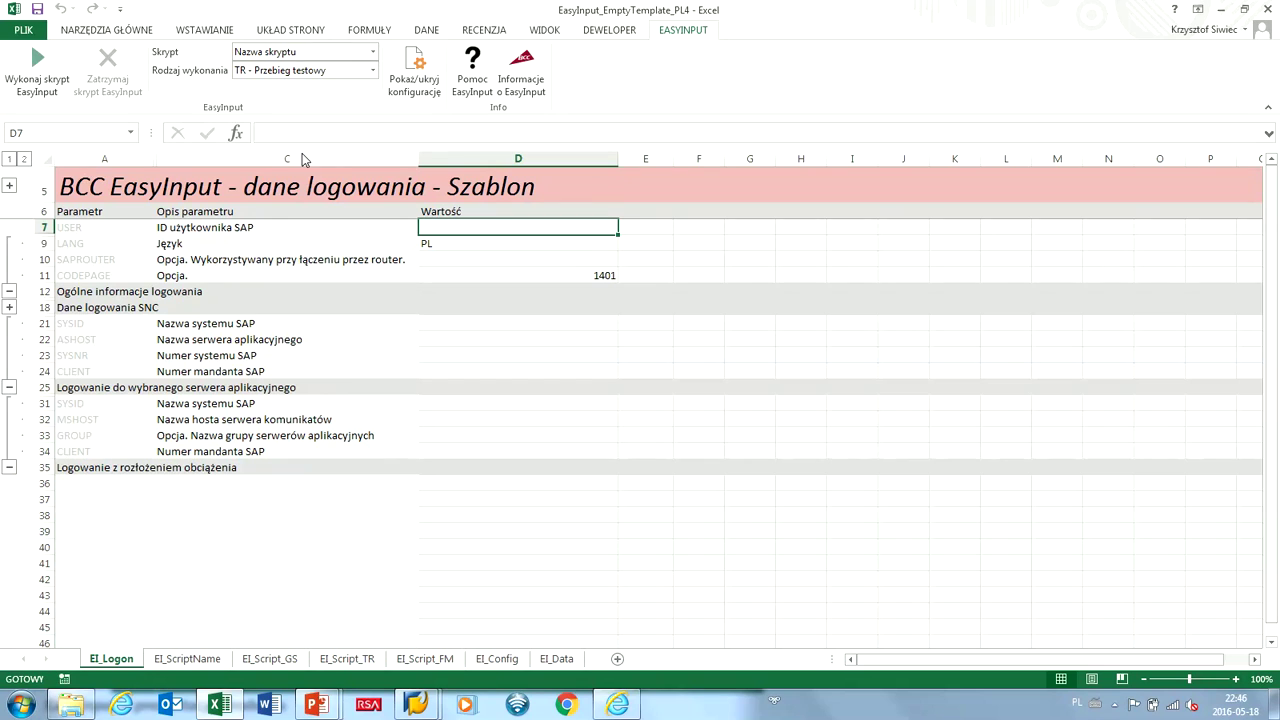
pyautogui.hotkey('alt', 'f')
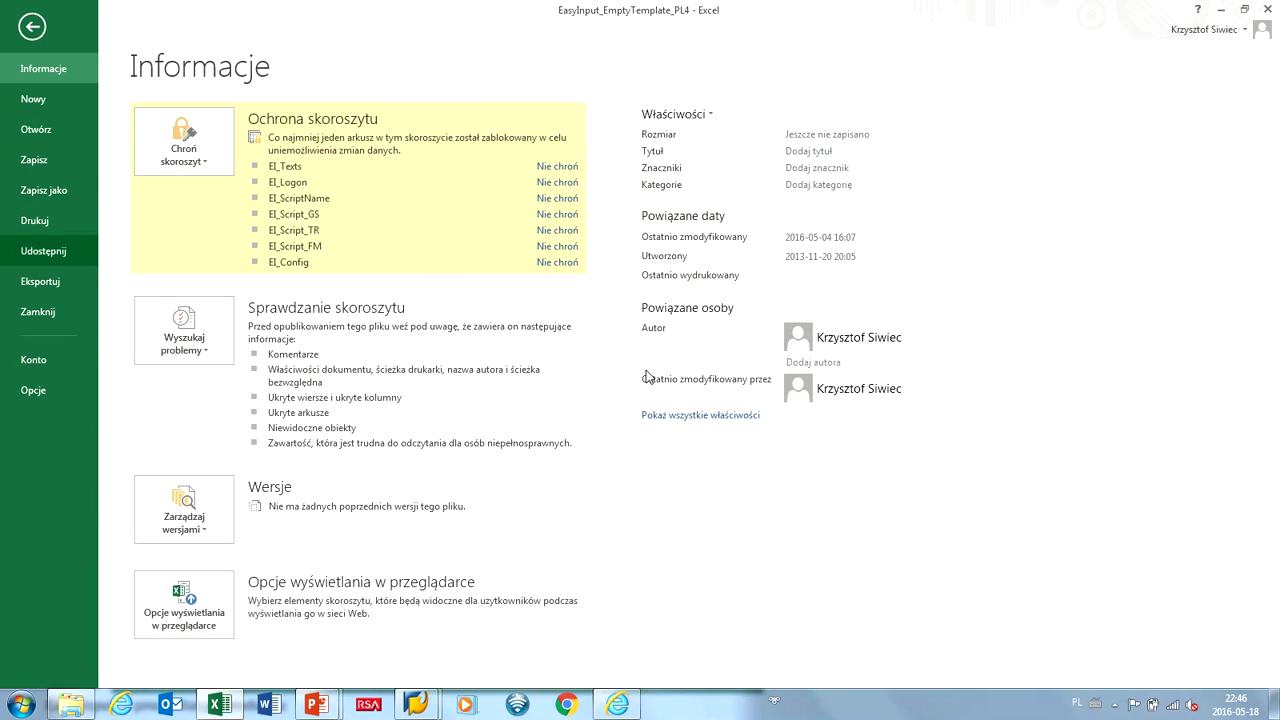
pyautogui.hotkey('ctrl', 'w')
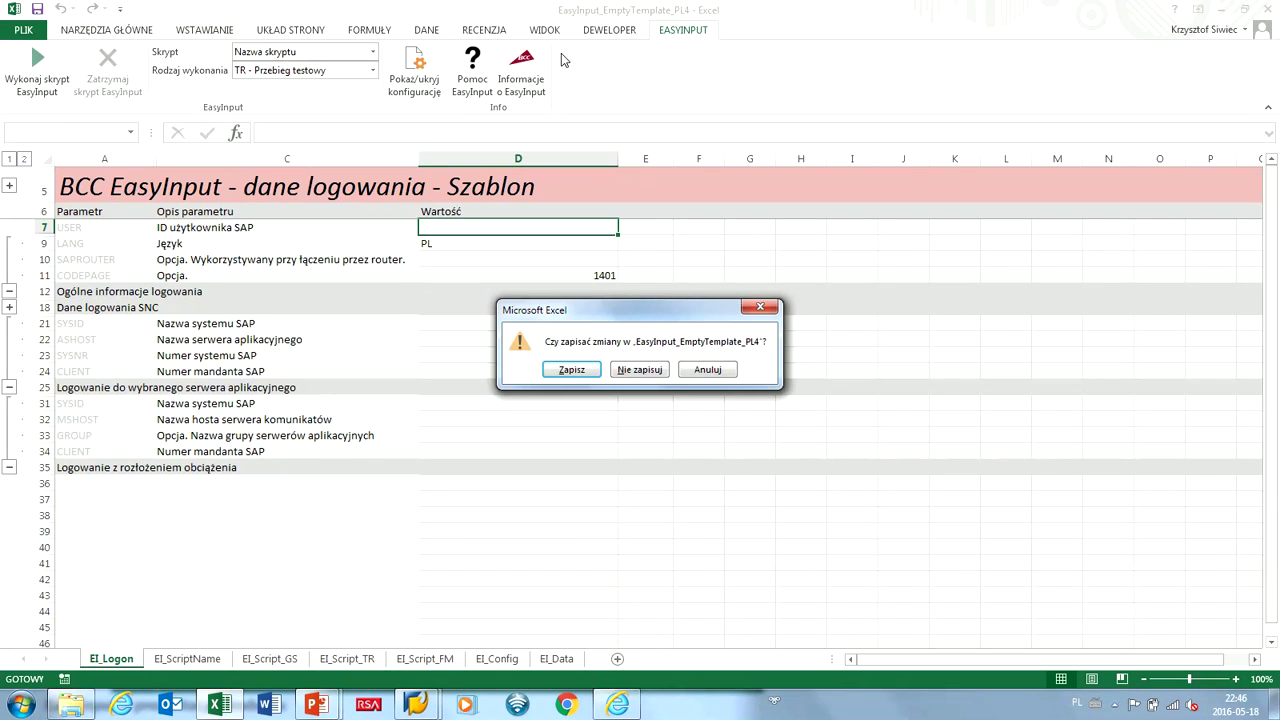
pyautogui.press('Return')
# Browse the EasyInput examples and open the 1_ReadyToBeUsed folder.
pyautogui.click(26, 83)
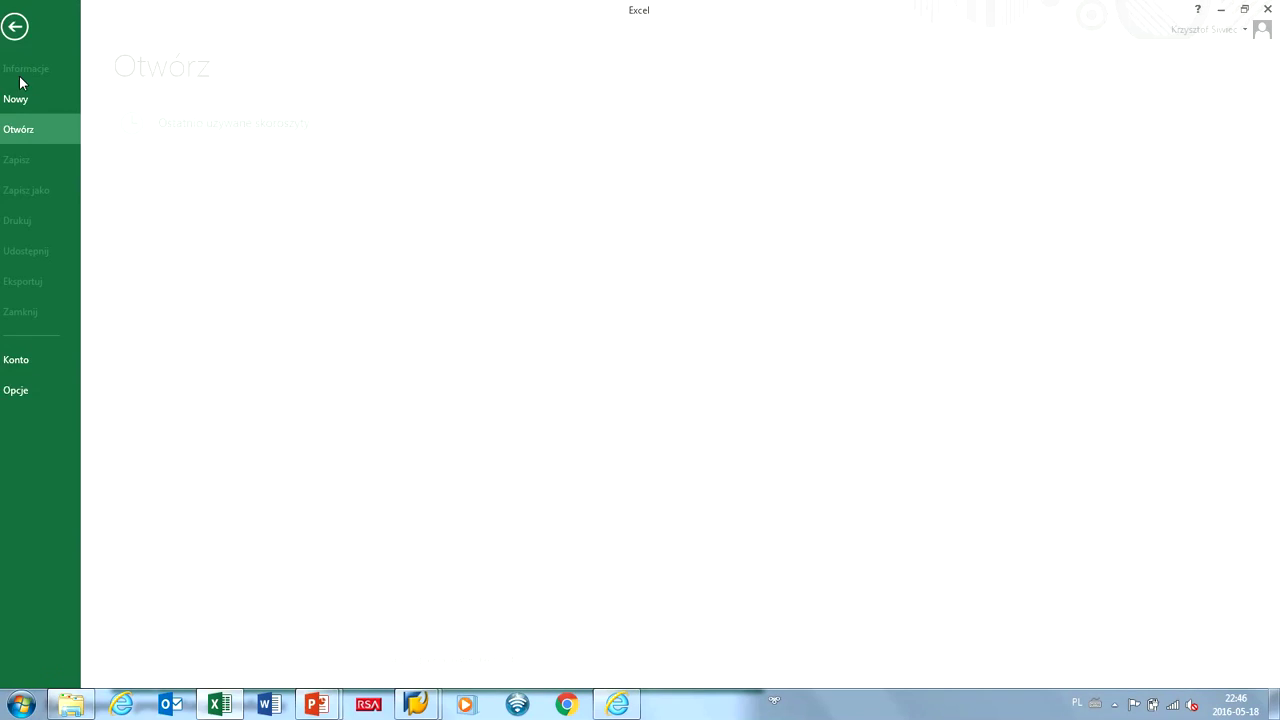
pyautogui.press('Escape')
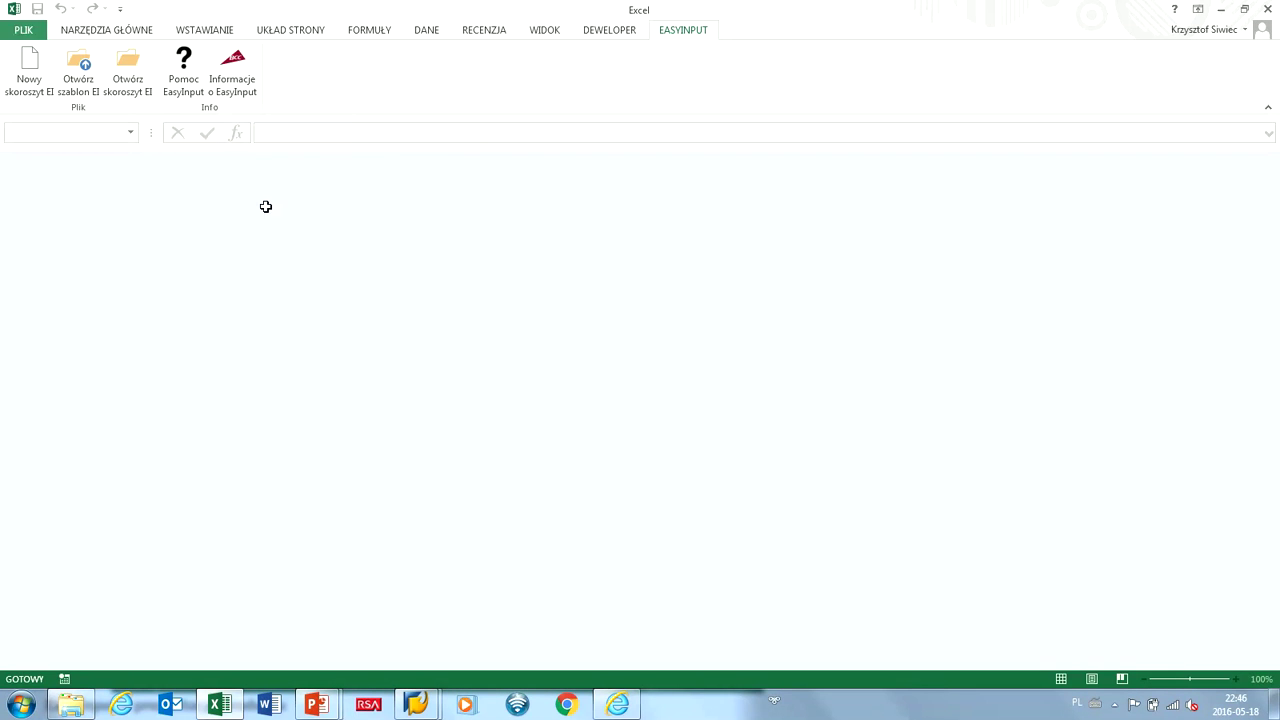
pyautogui.click(20, 62)
pyautogui.press('Down')
pyautogui.press('Return')
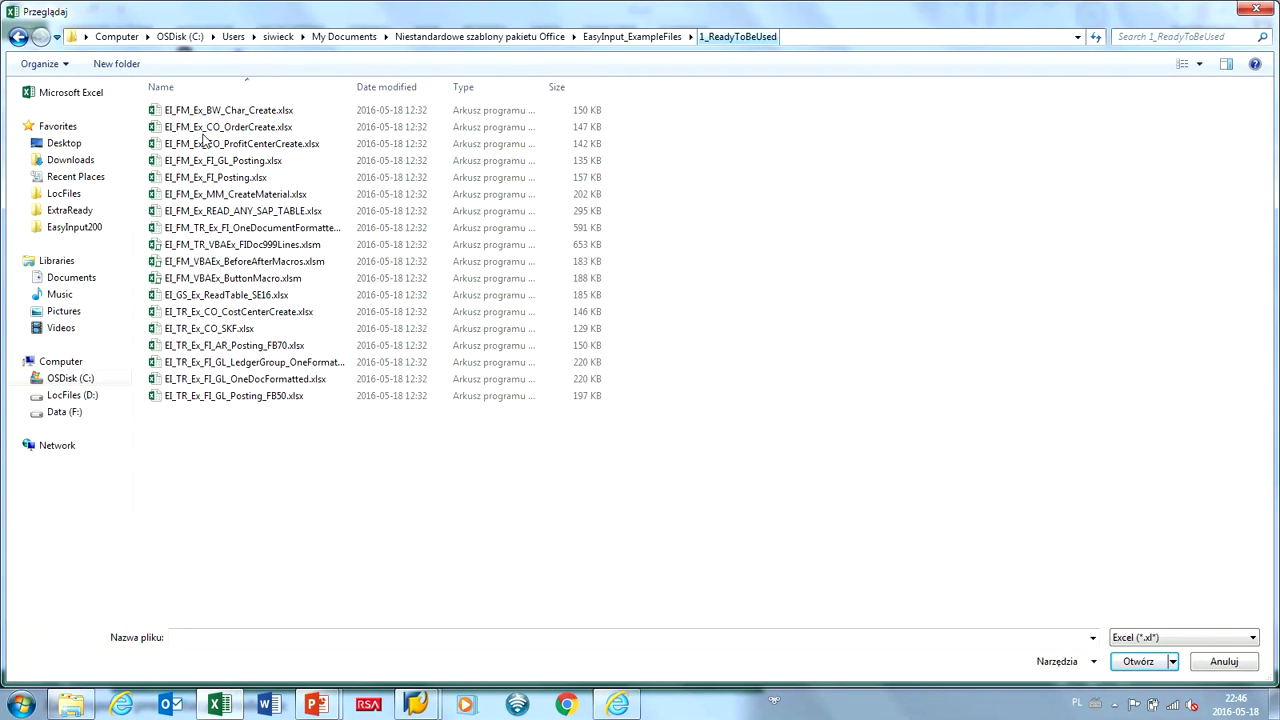
# Open EI_FM_TR_VBAEx_FIDoc999Lines.xlsm, showing its EI_Logon sheet for system BEP.
pyautogui.doubleClick(205, 244)
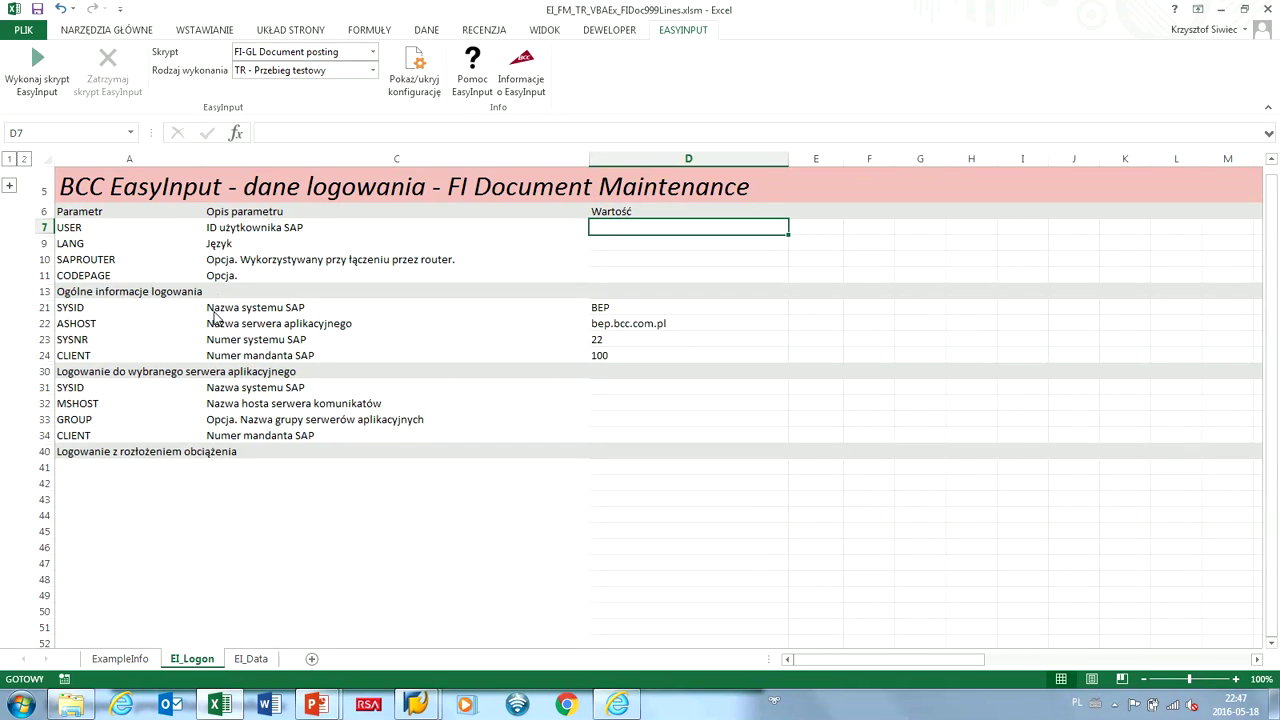
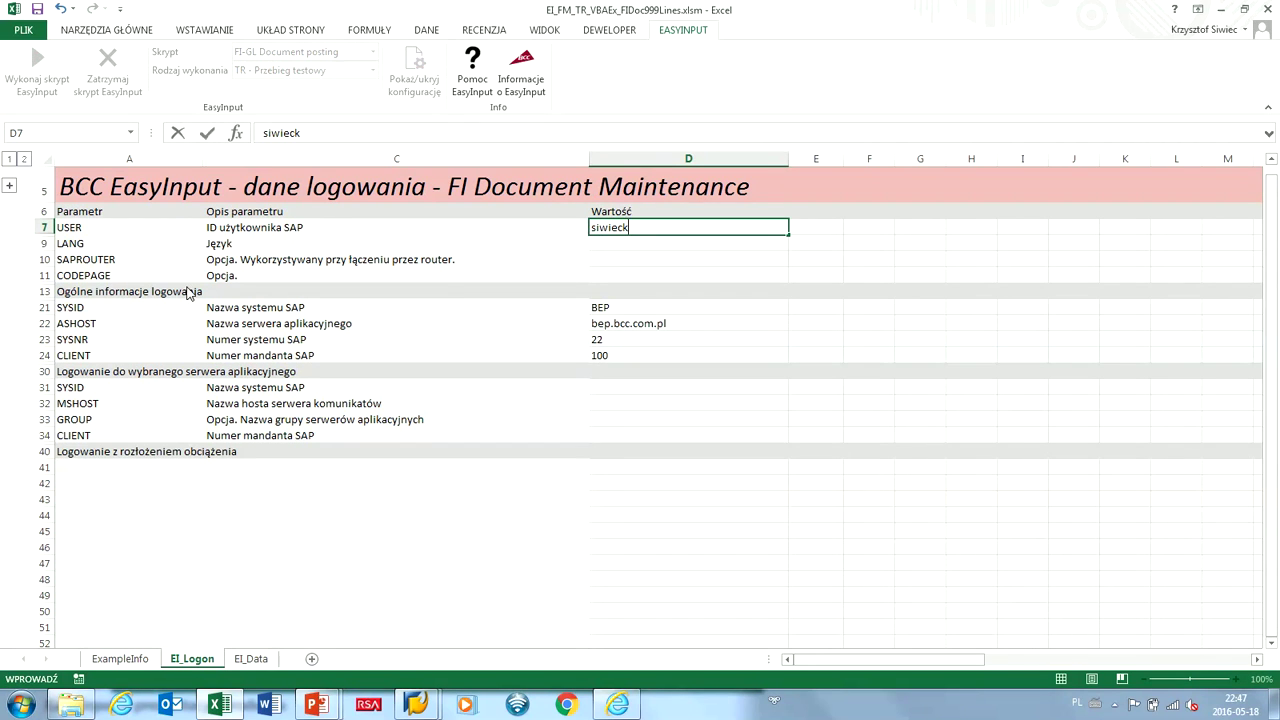
# Enter the SAP user ID in the USER field on EI_Logon.
pyautogui.press('Return')
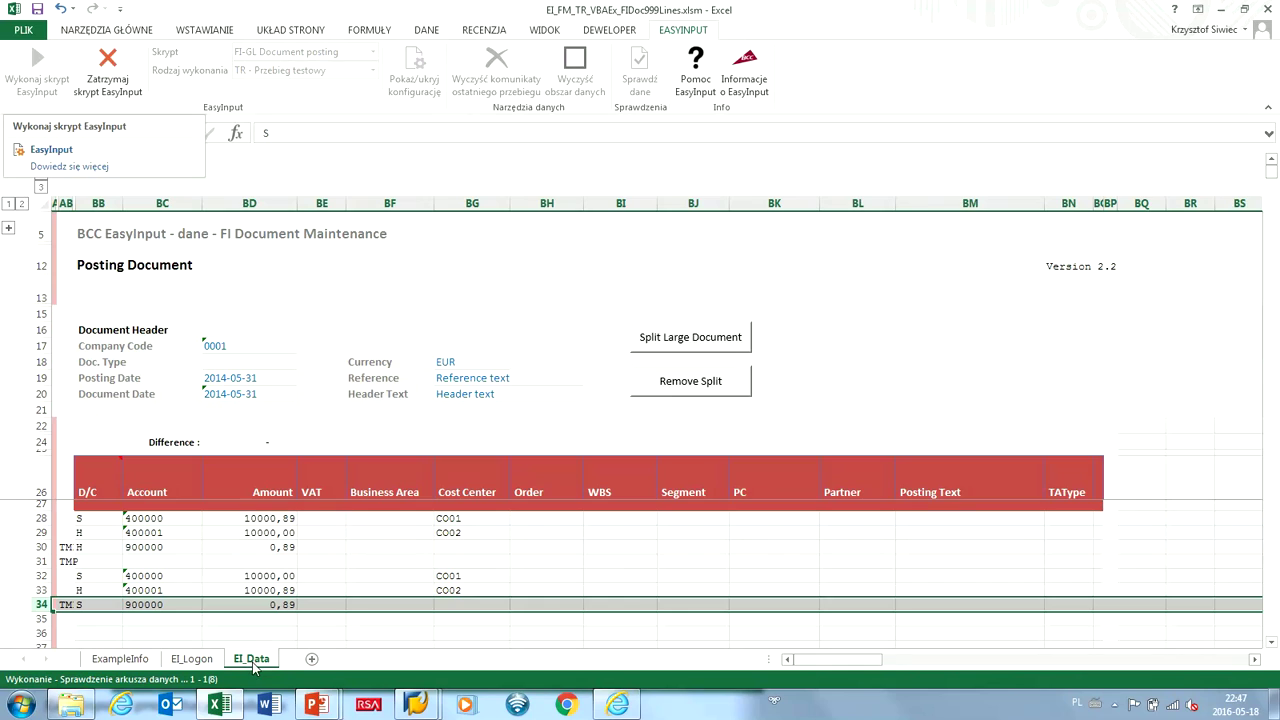
# Log in with the SAP password and start the AN real posting run, confirming it.
pyautogui.write('******')
pyautogui.press('Return')
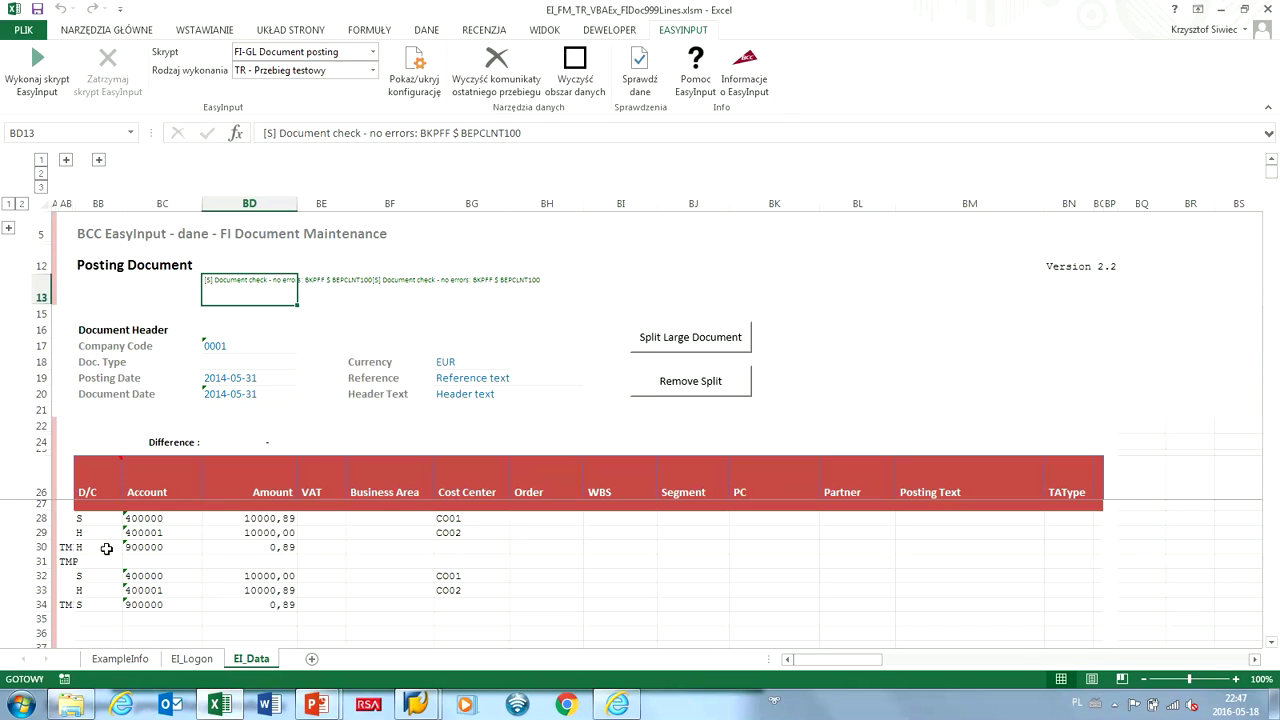
pyautogui.hotkey('alt', 'Down')
pyautogui.press('Down')
pyautogui.press('Down')
pyautogui.press('Down')
pyautogui.press('Down')
pyautogui.press('Return')
pyautogui.hotkey('shift', 'Tab')
pyautogui.hotkey('shift', 'Tab')
pyautogui.press('Return')
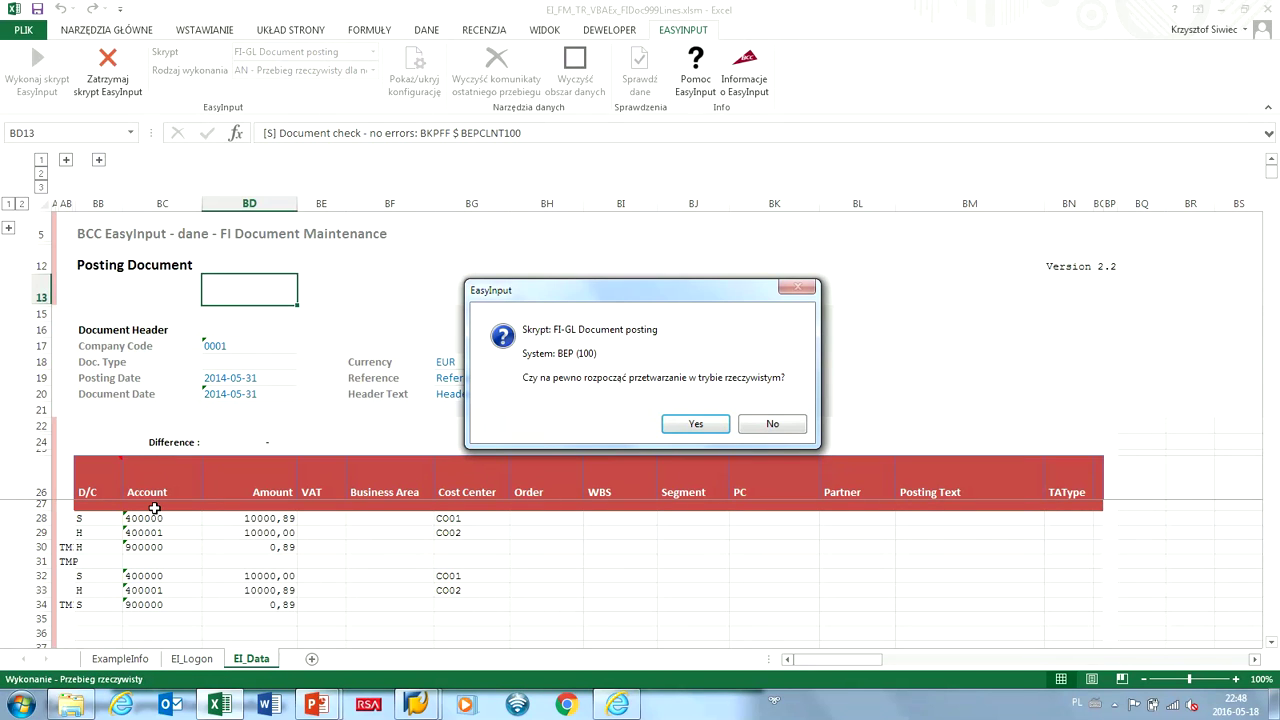
pyautogui.press('Return')
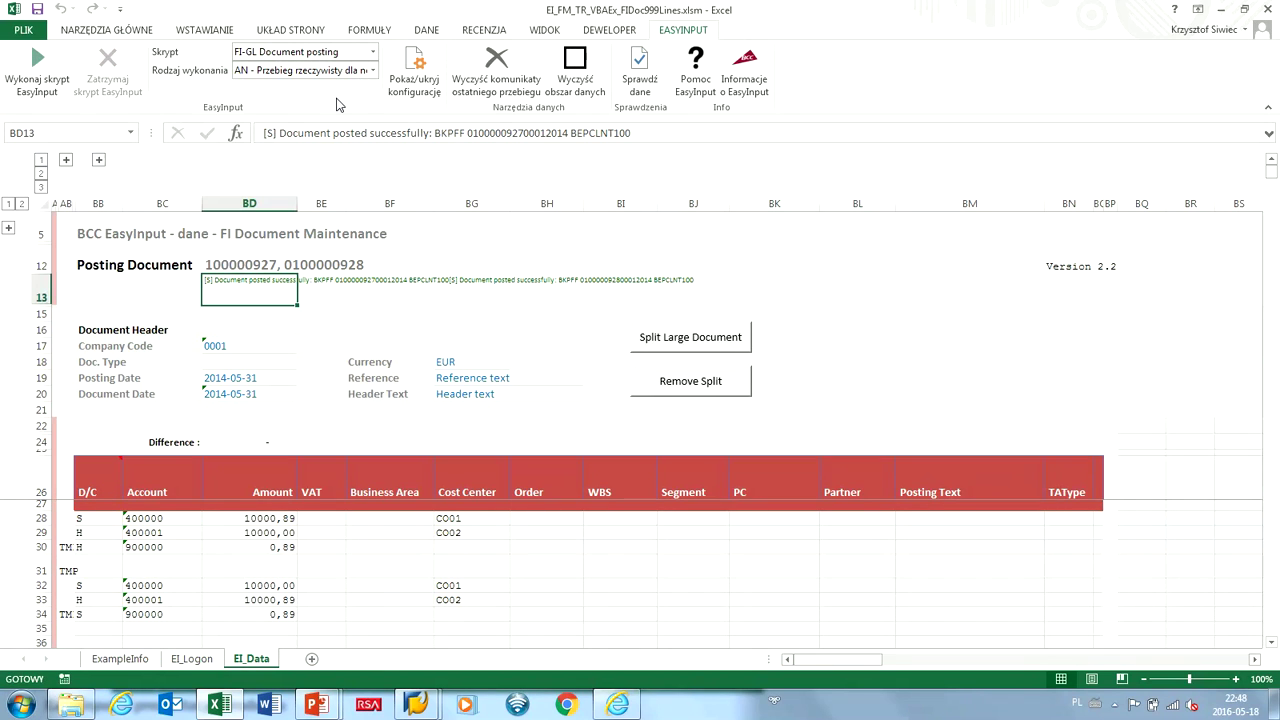
pyautogui.press('Up')
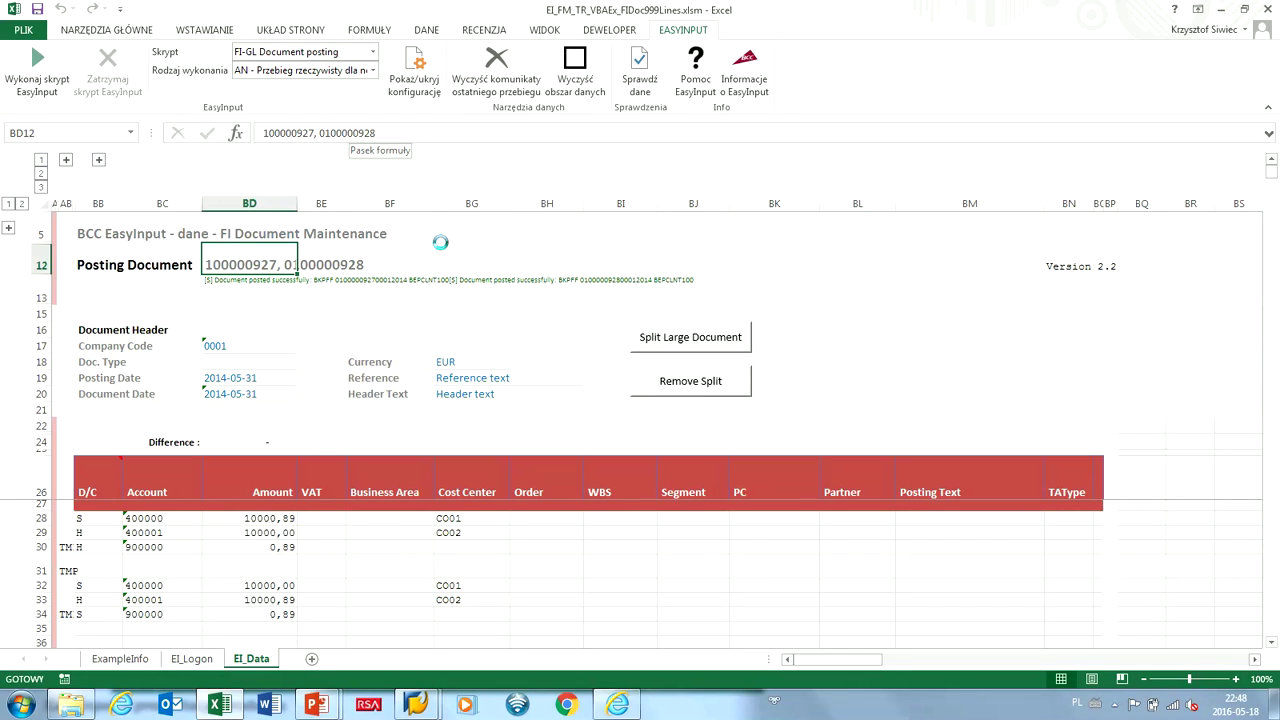
pyautogui.press('F2')
pyautogui.hotkey('shift', 'Right')
pyautogui.hotkey('shift', 'Right')
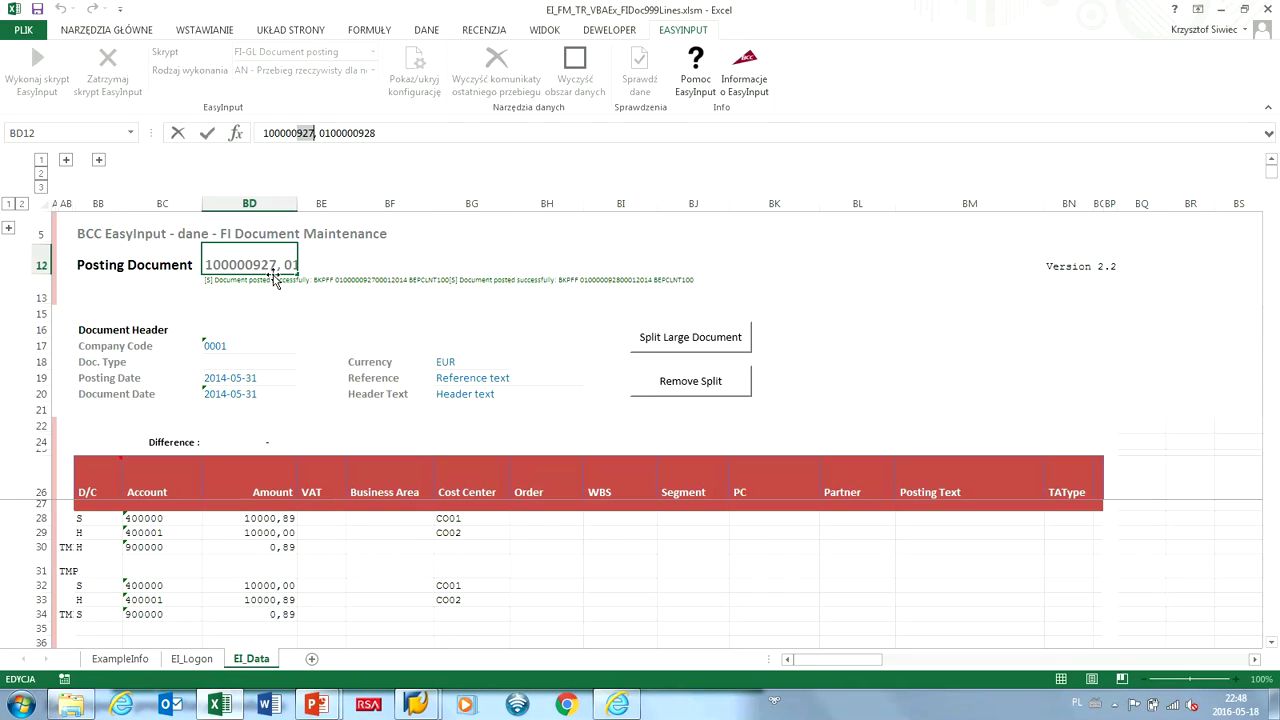
pyautogui.press('Return')
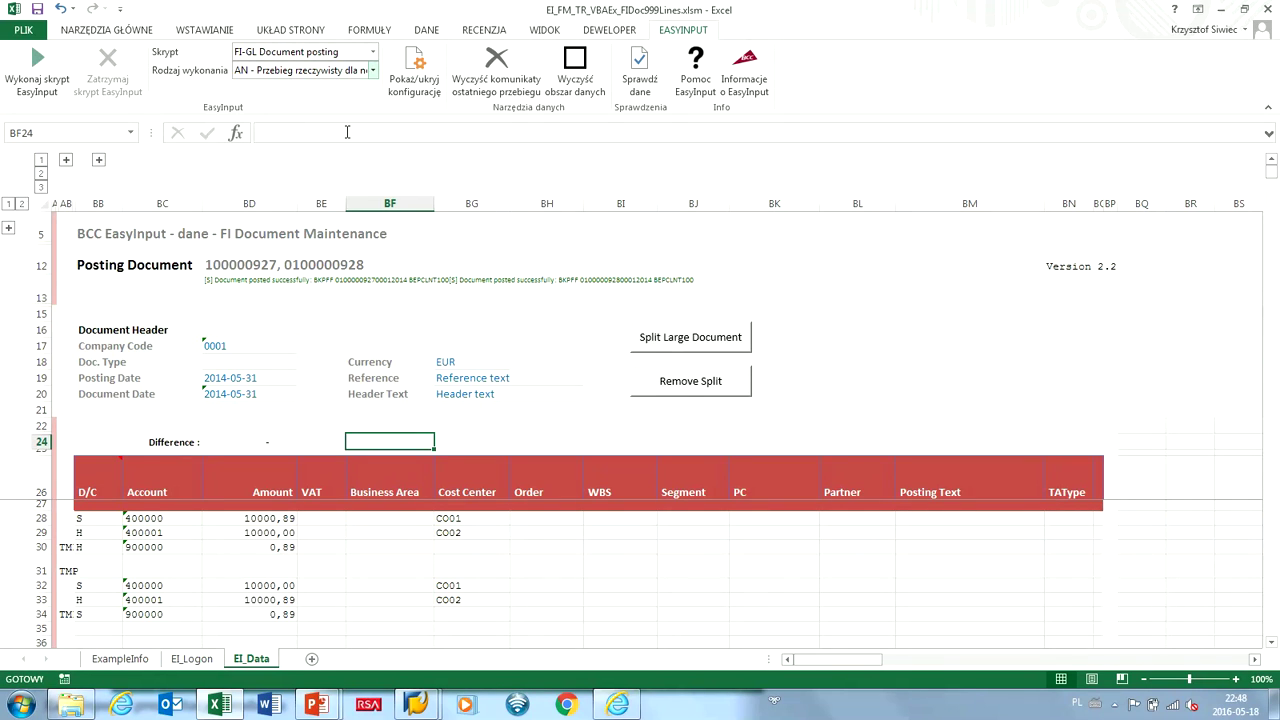
pyautogui.hotkey('alt', 'Down')
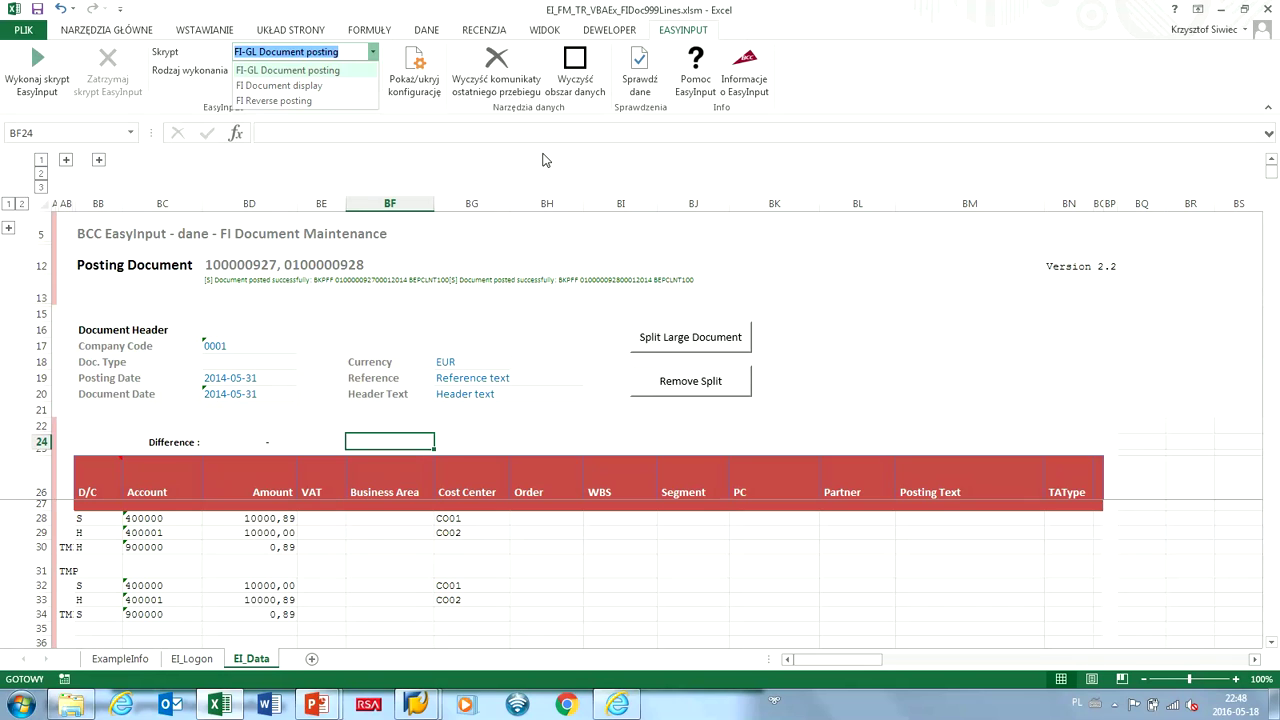
# Choose the FI Document display script and open its EI_Disp sheet.
pyautogui.press('Down')
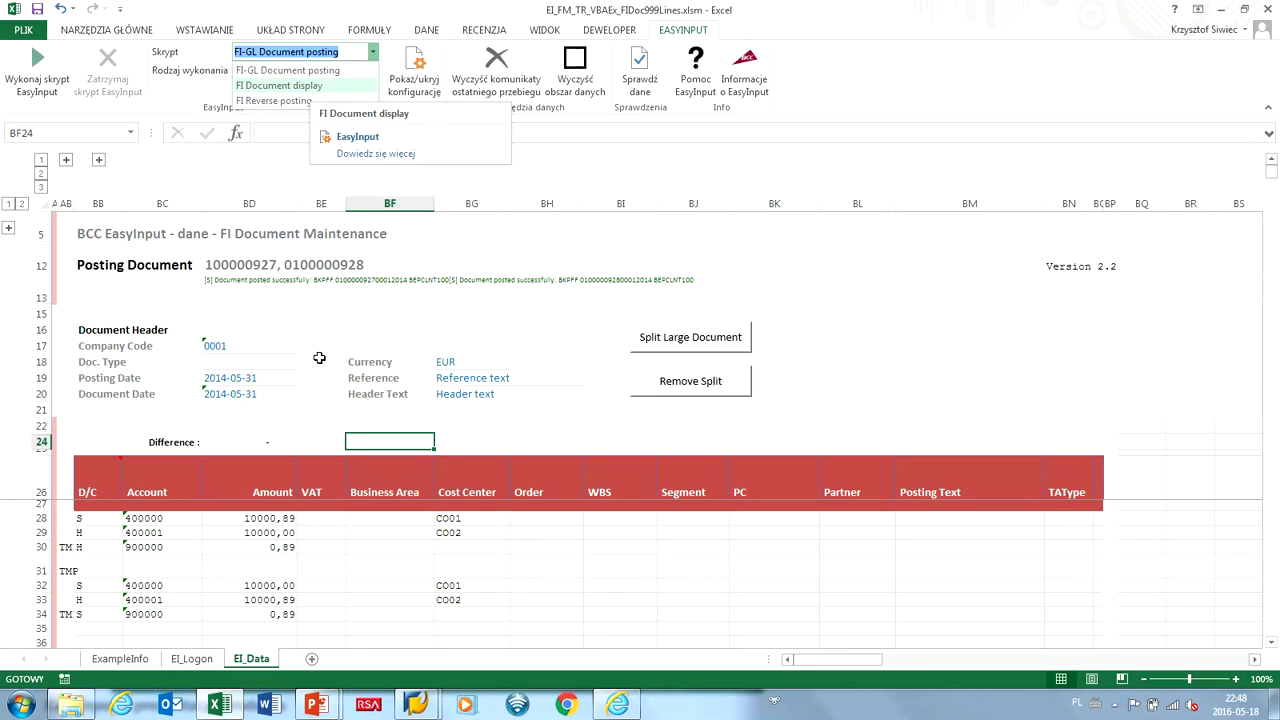
pyautogui.press('Return')
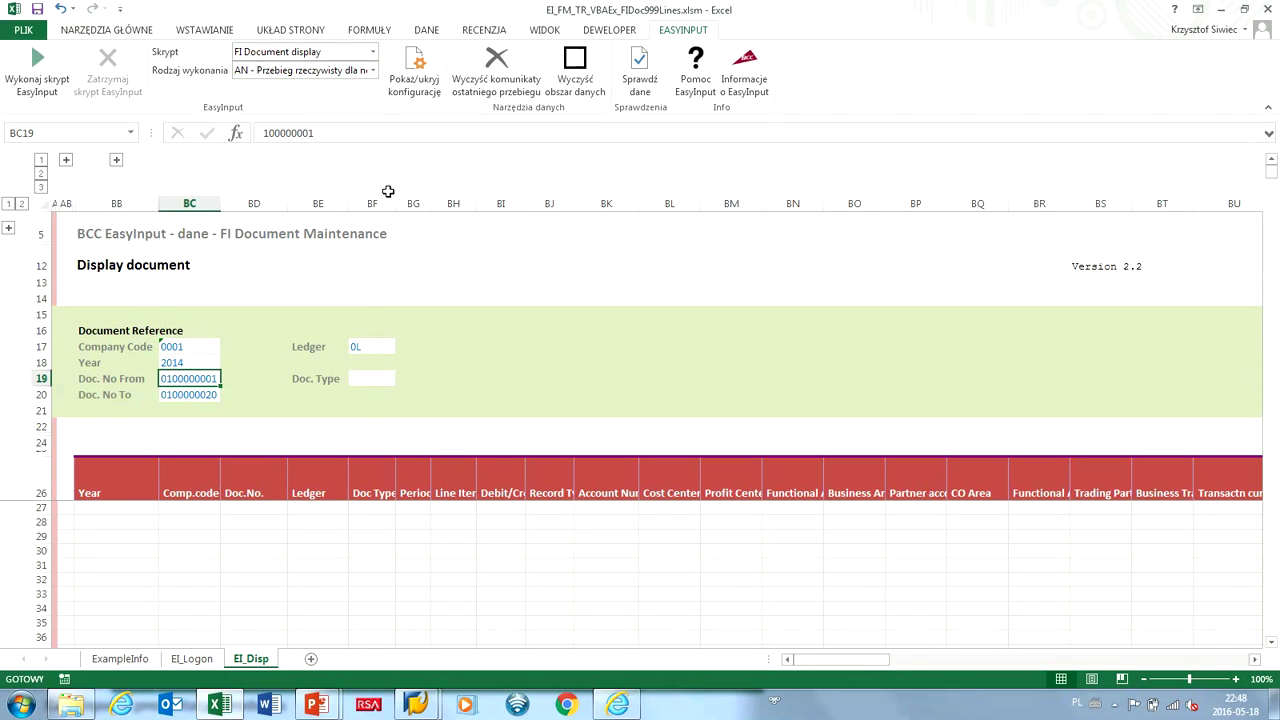
pyautogui.press('F2')
pyautogui.hotkey('shift', 'Home')
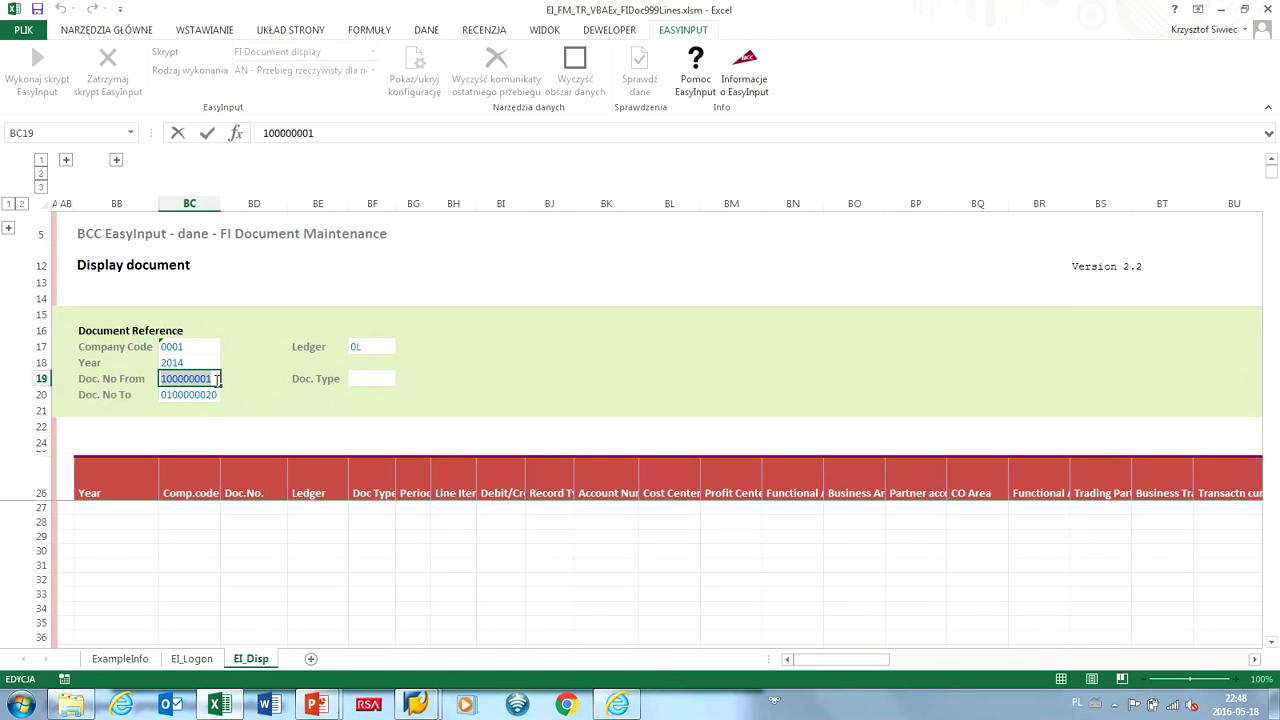
pyautogui.press('Return')
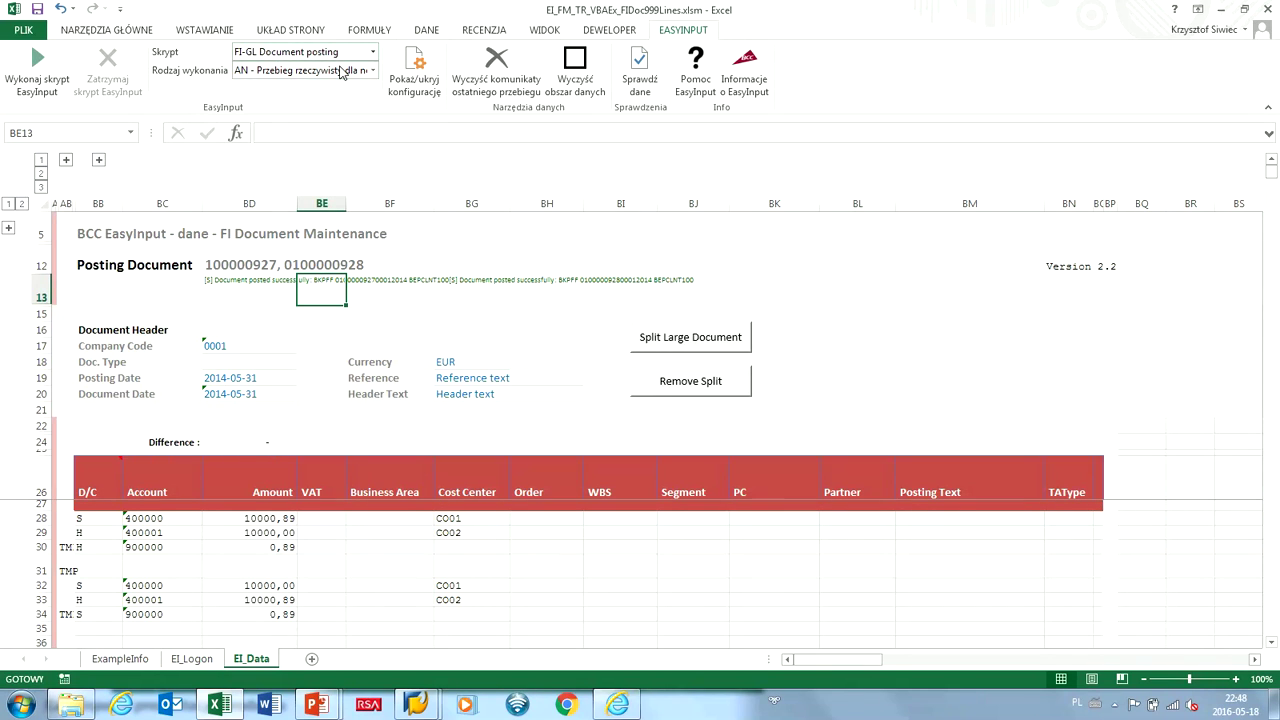
# Set both Doc. No From and Doc. No To to document 100000927.
pyautogui.click(372, 51)
pyautogui.click(310, 67)
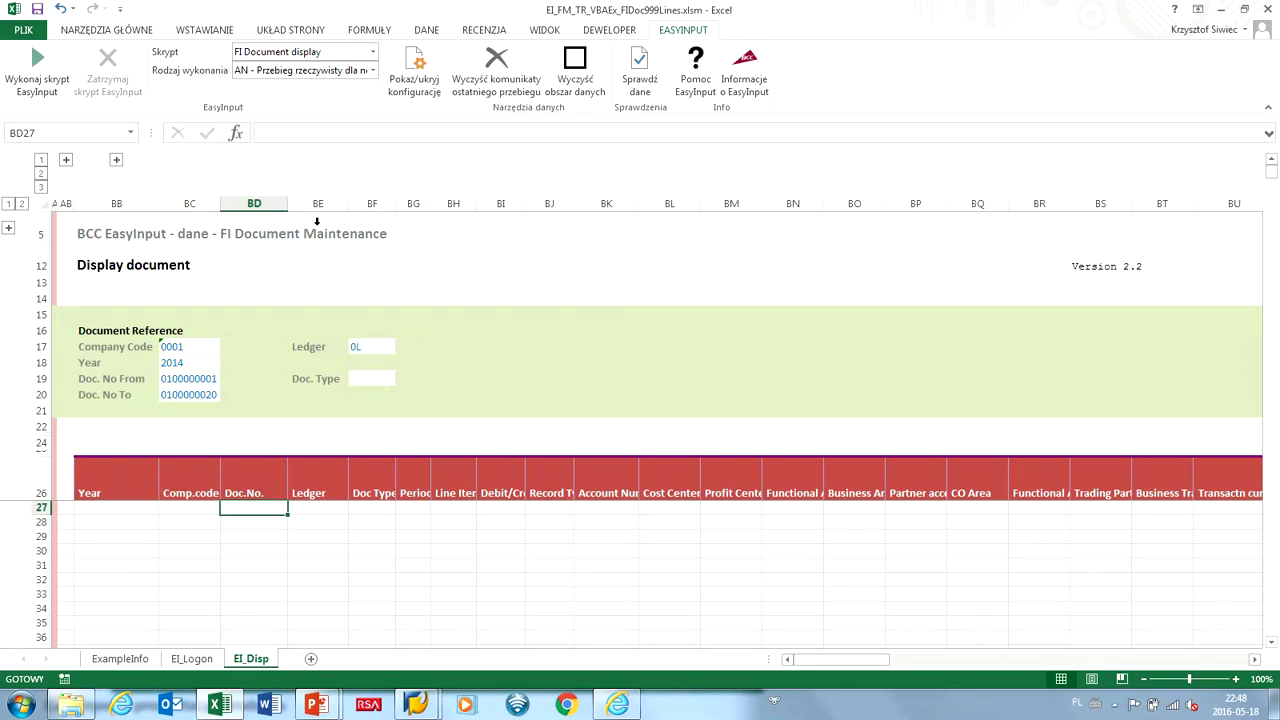
pyautogui.hotkey('shift', 'End')
pyautogui.write('100000927')
pyautogui.press('Return')
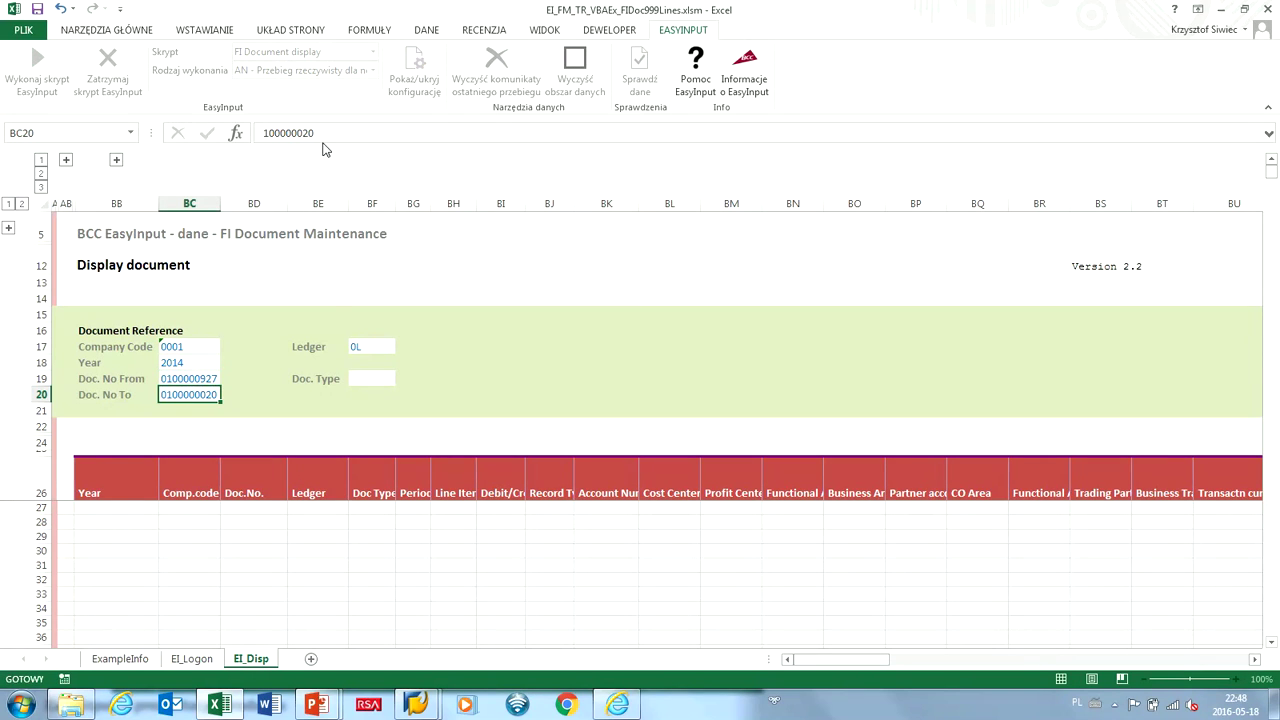
pyautogui.hotkey('shift', 'End')
pyautogui.write('100000927')
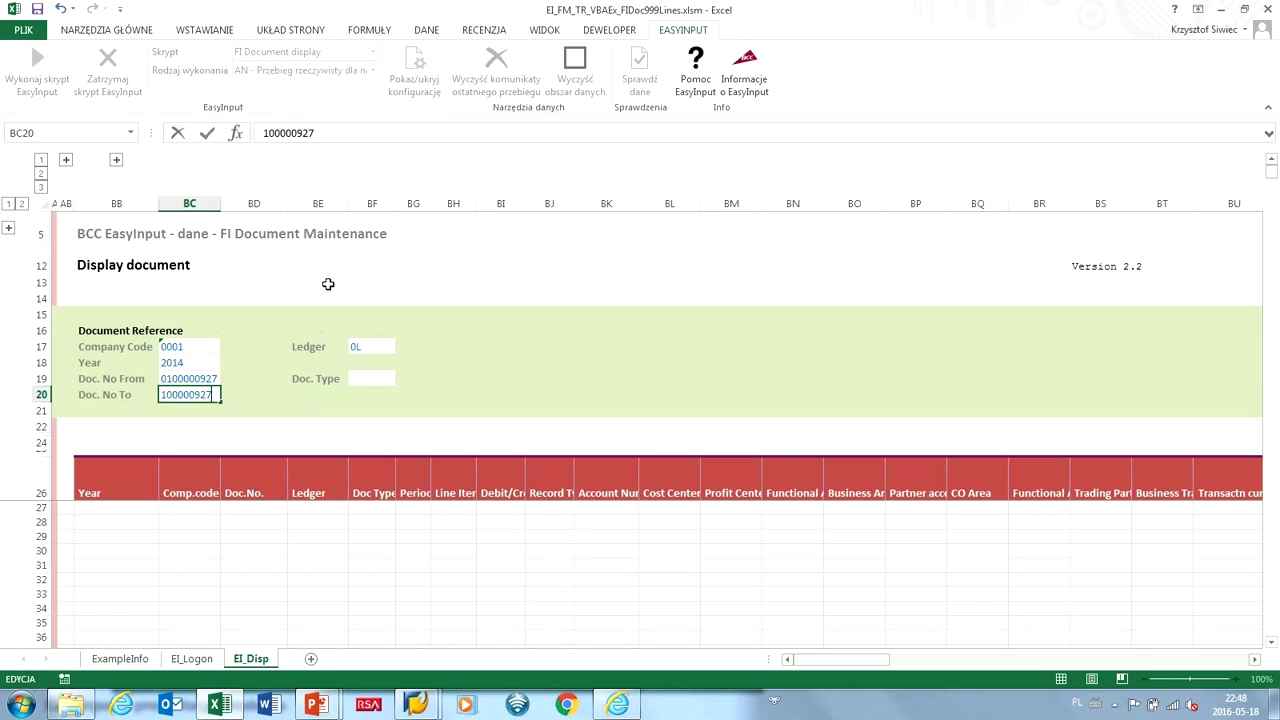
pyautogui.press('Return')
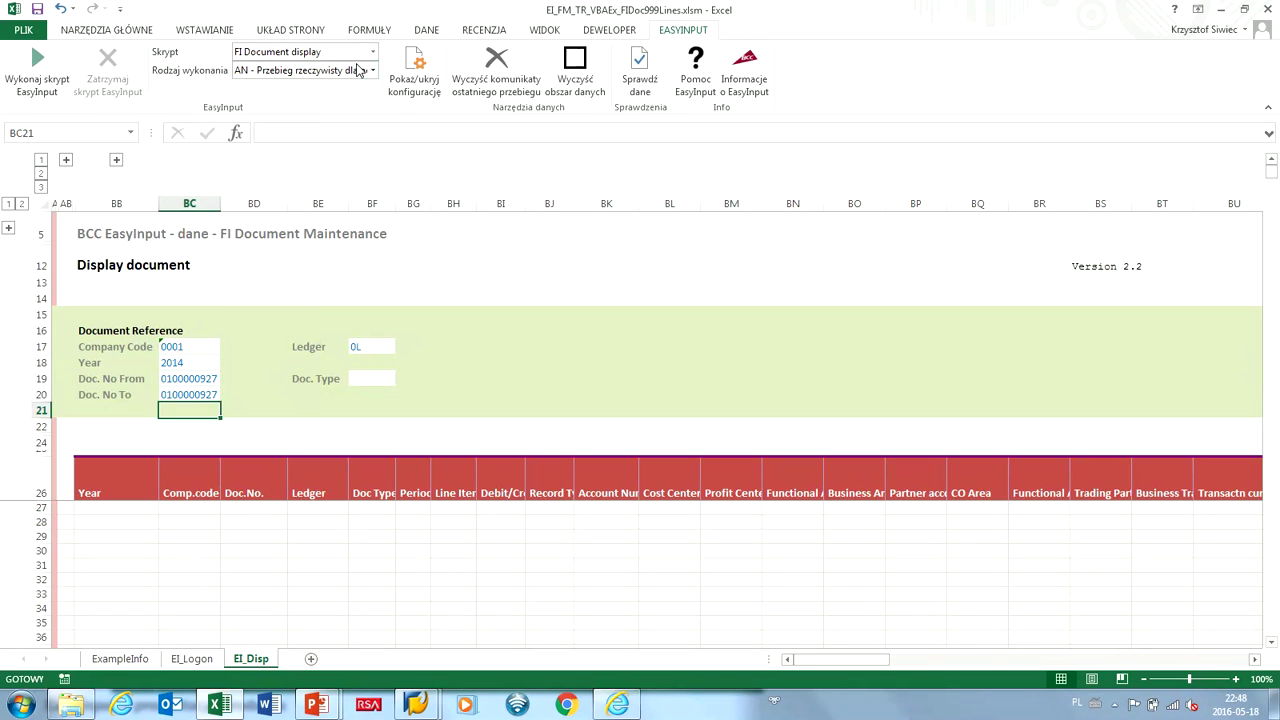
# Switch to TR test mode, select the line items in rows 28–30, and rerun the script.
pyautogui.click(372, 70)
pyautogui.click(327, 91)
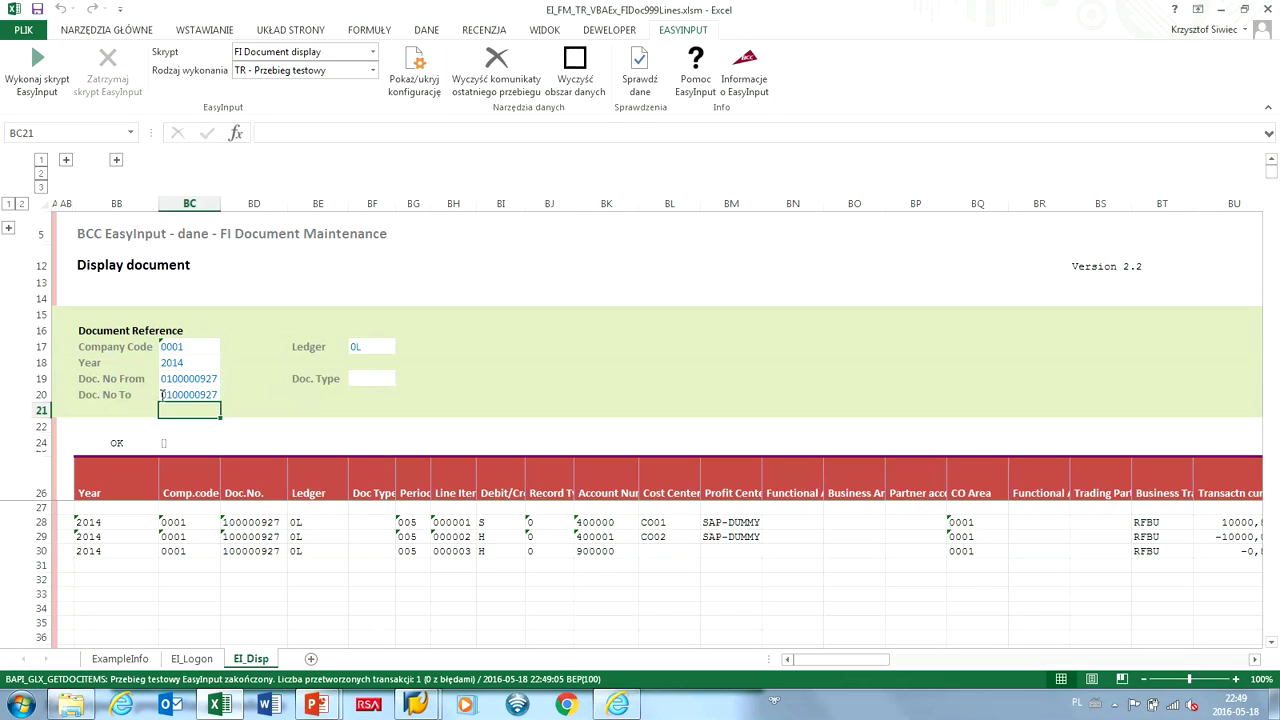
pyautogui.moveTo(100, 522); pyautogui.dragTo(990, 550)
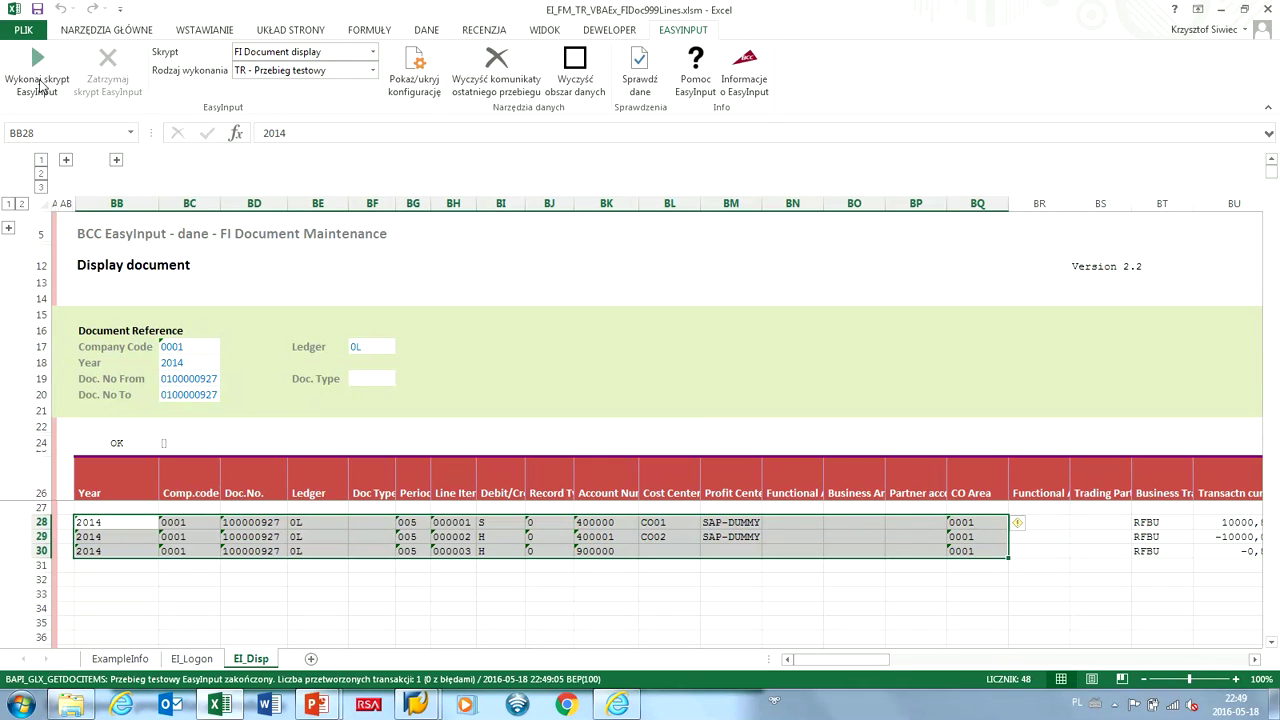
pyautogui.click(38, 86)
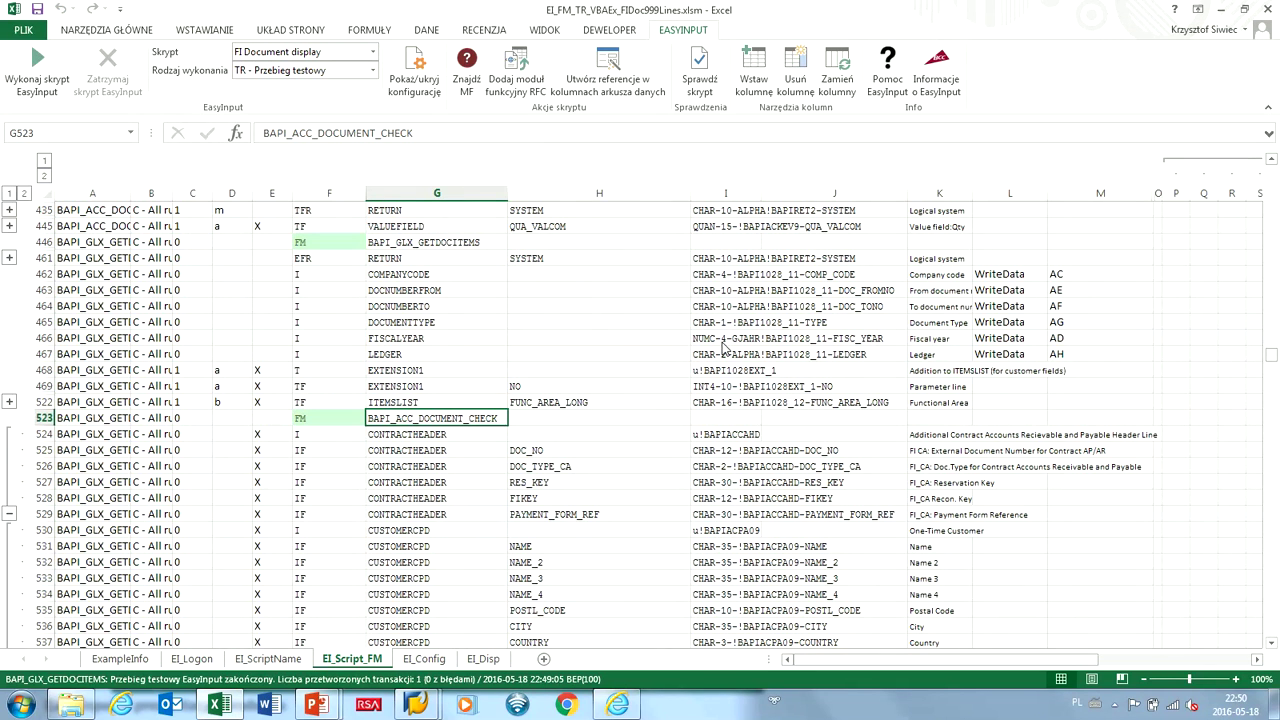
# Check the EQUAL_TAX entry in row 550 of EI_Script_FM, then return to the presentation.
pyautogui.scroll(-9, 727, 347)
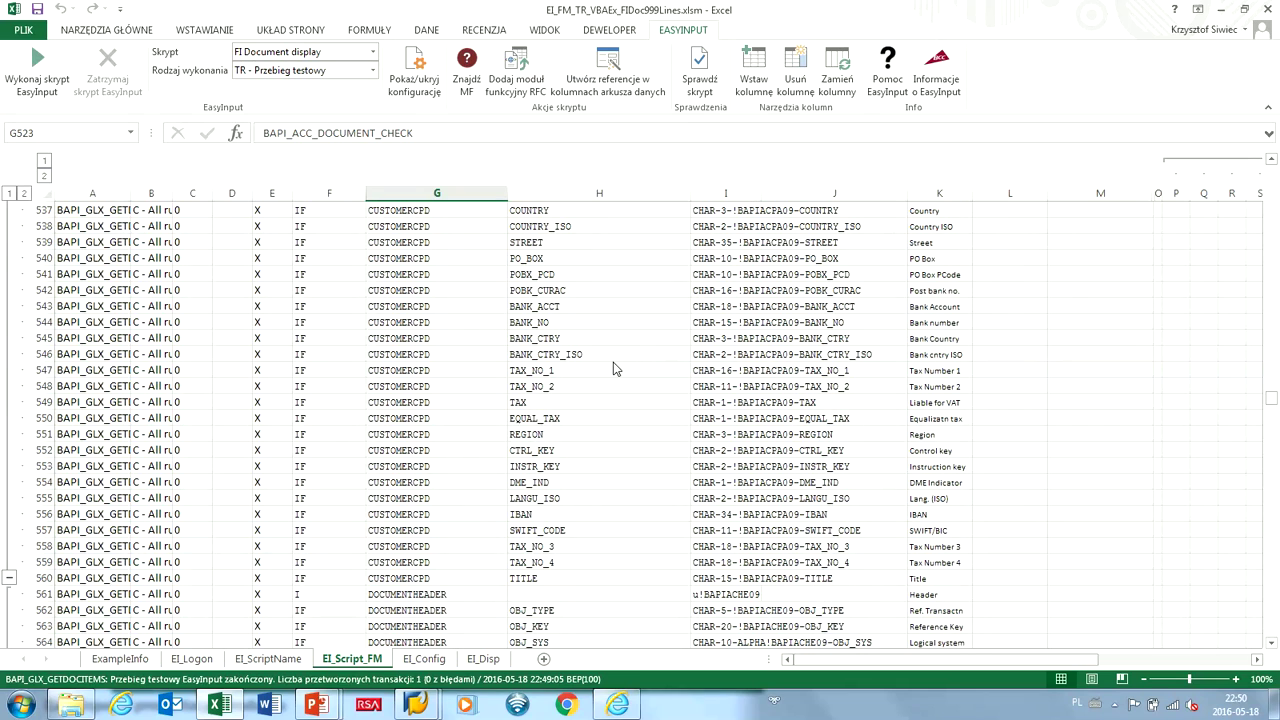
pyautogui.click(512, 418)
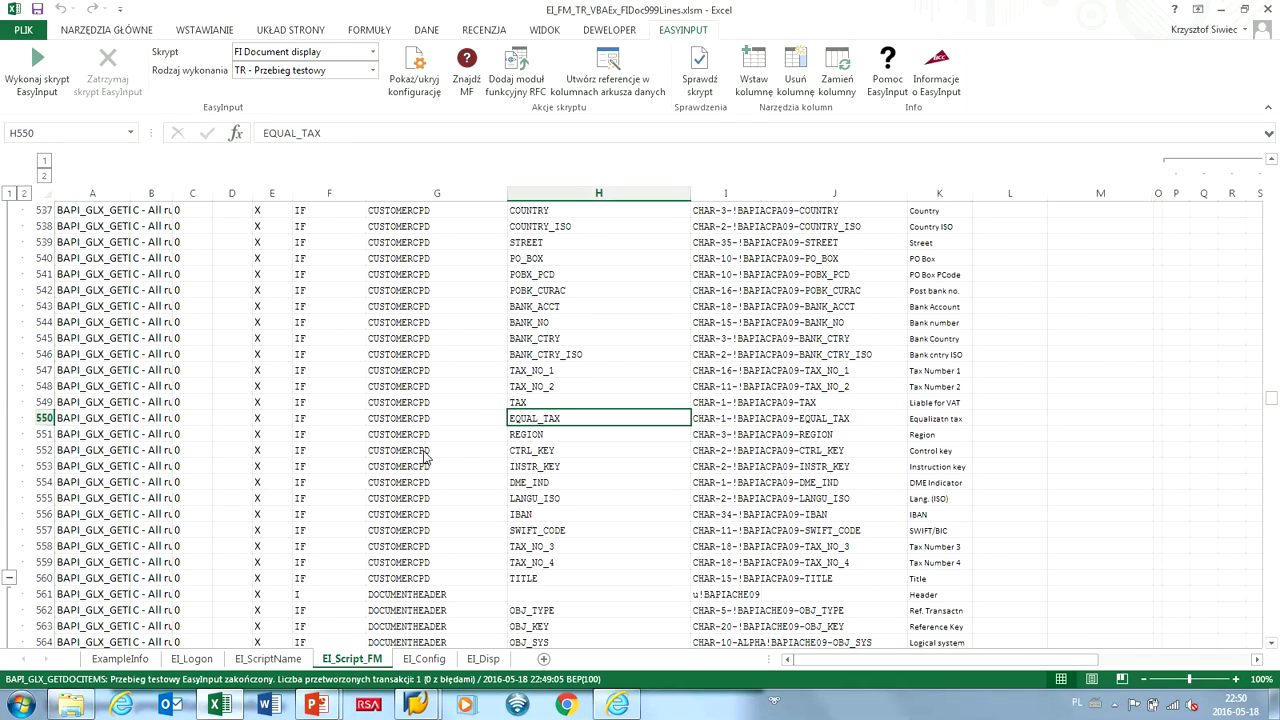
pyautogui.press('Right')
pyautogui.press('Right')
pyautogui.press('Right')
pyautogui.press('Right')
pyautogui.press('Right')
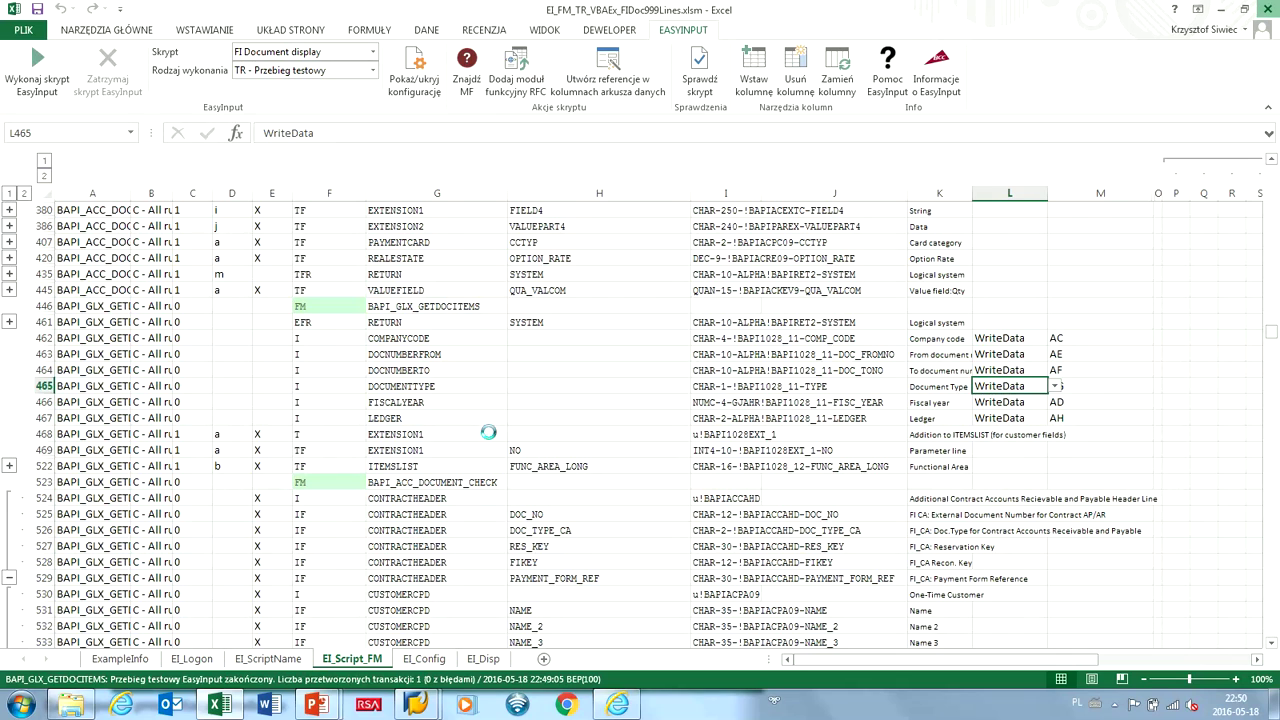
pyautogui.press('Tab')
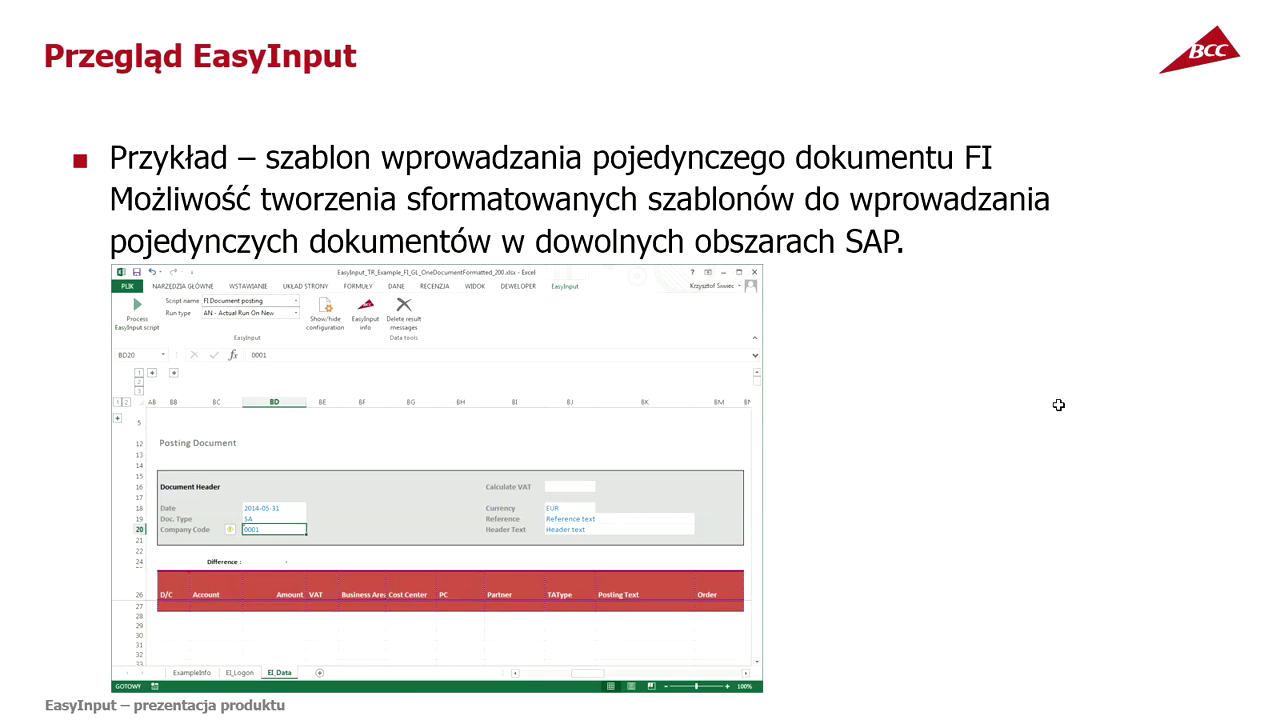
# Advance the slideshow to 'Przykład 4' and bring the SAP recorder window to the front.
pyautogui.click(885, 427)
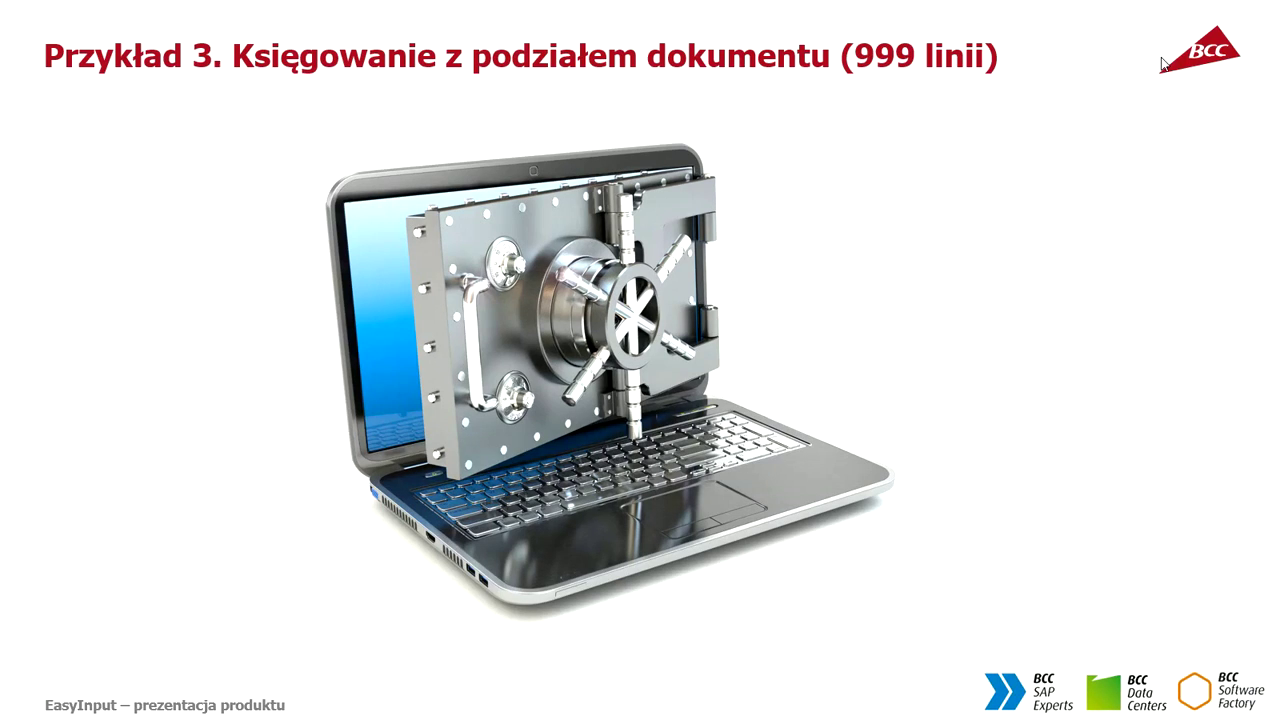
pyautogui.click(1162, 63)
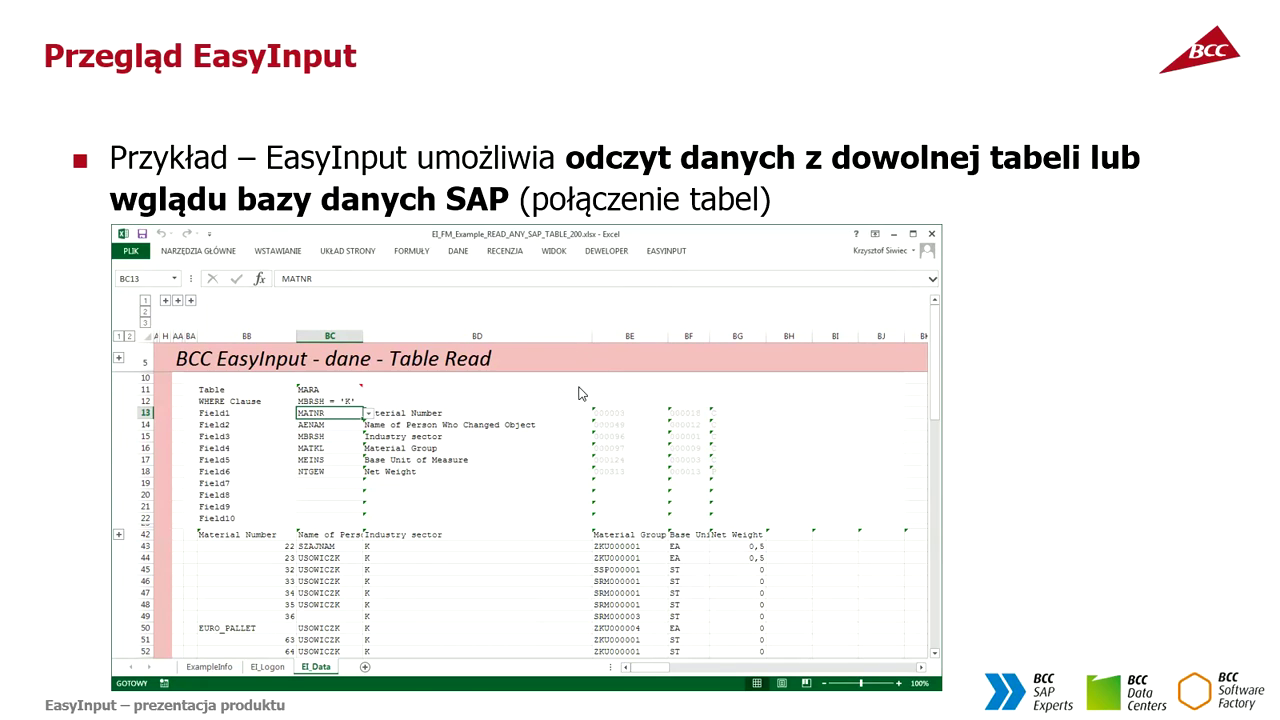
pyautogui.click(371, 416)
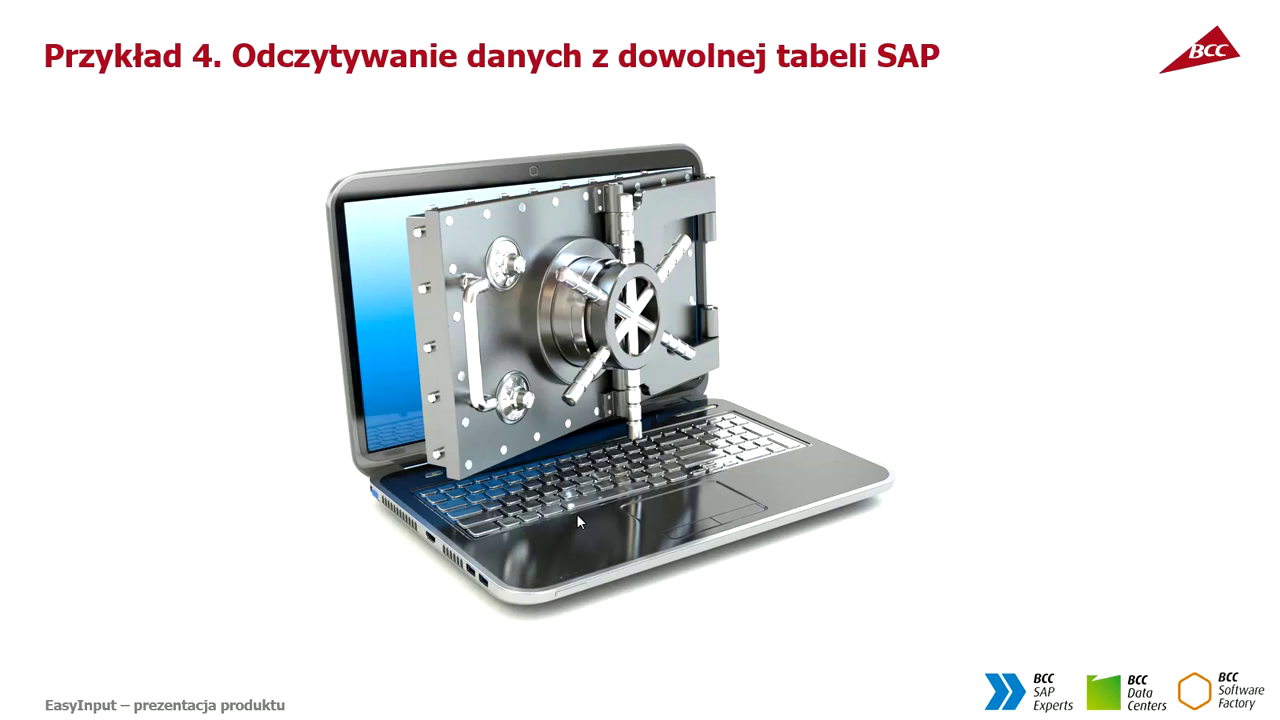
pyautogui.hotkey('alt', 'Tab')
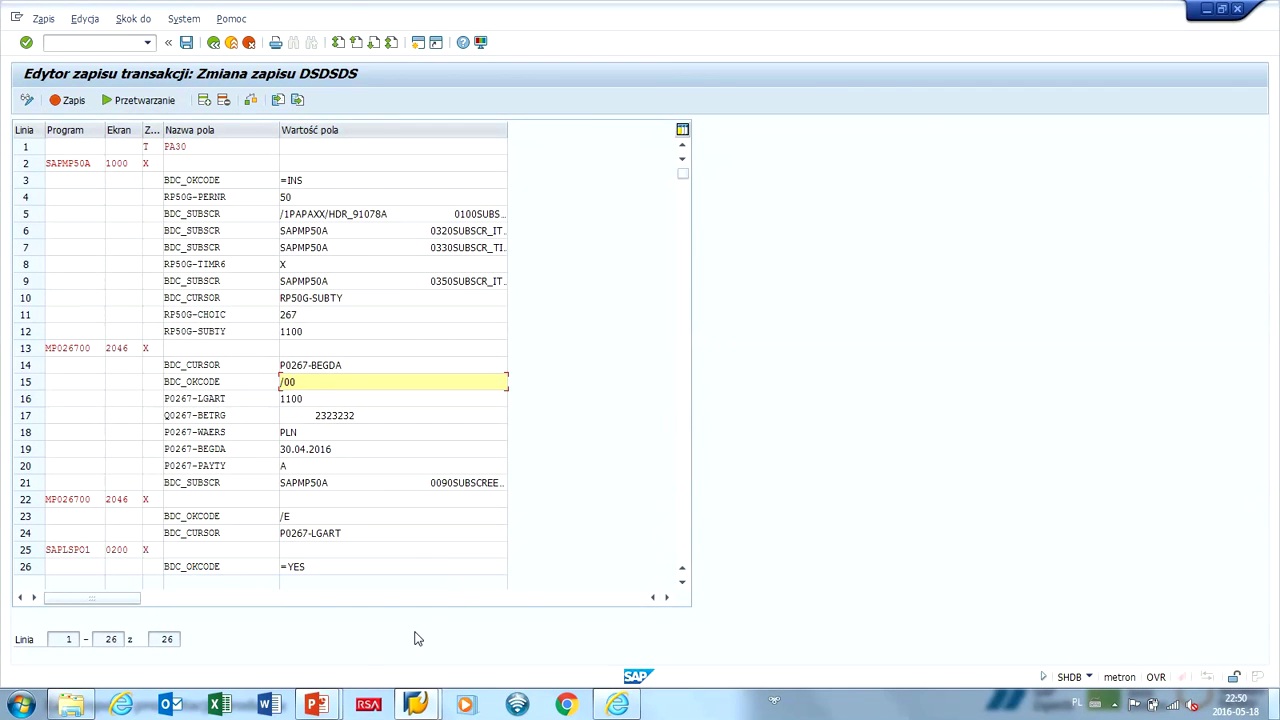
# Hide the SAP SHDB recorder window to reveal the EasyInput_Welcome workbook.
pyautogui.press('super+d')
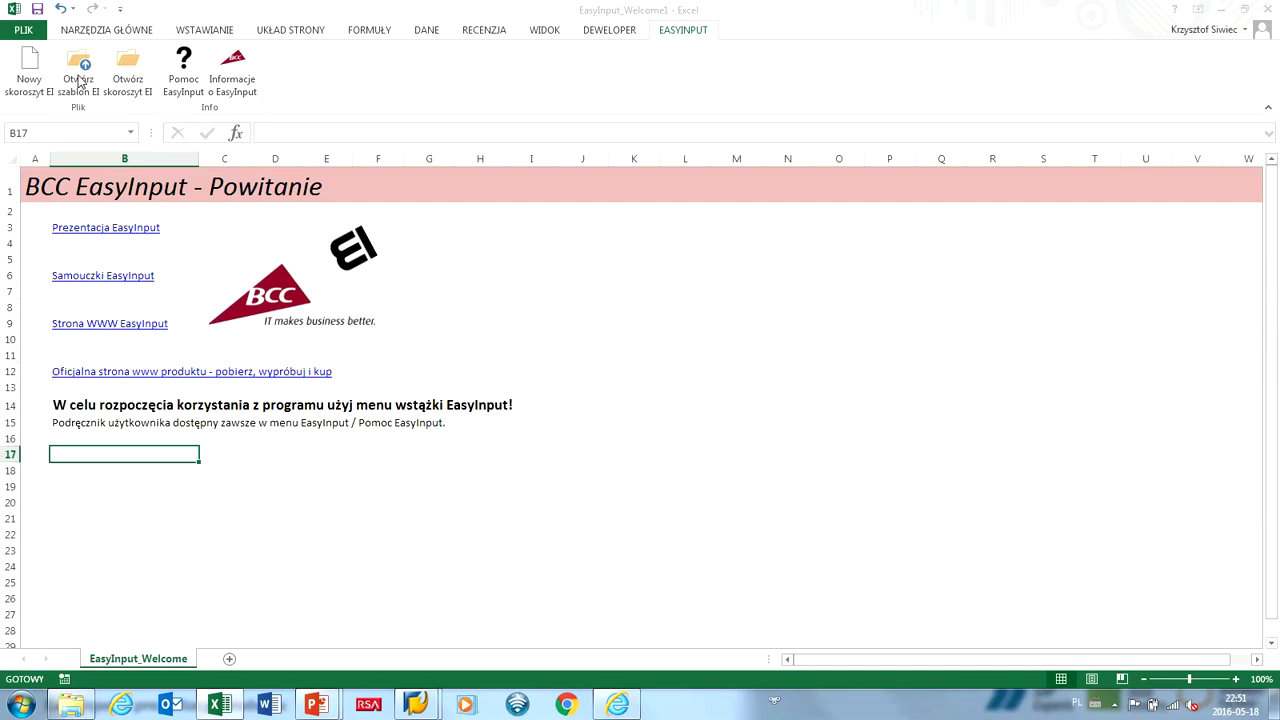
# Open EI_GS_Ex_ReadTable_SE16.xlsx from the 1_ReadyToBeUsed examples folder.
pyautogui.click(80, 82)
pyautogui.doubleClick(180, 130)
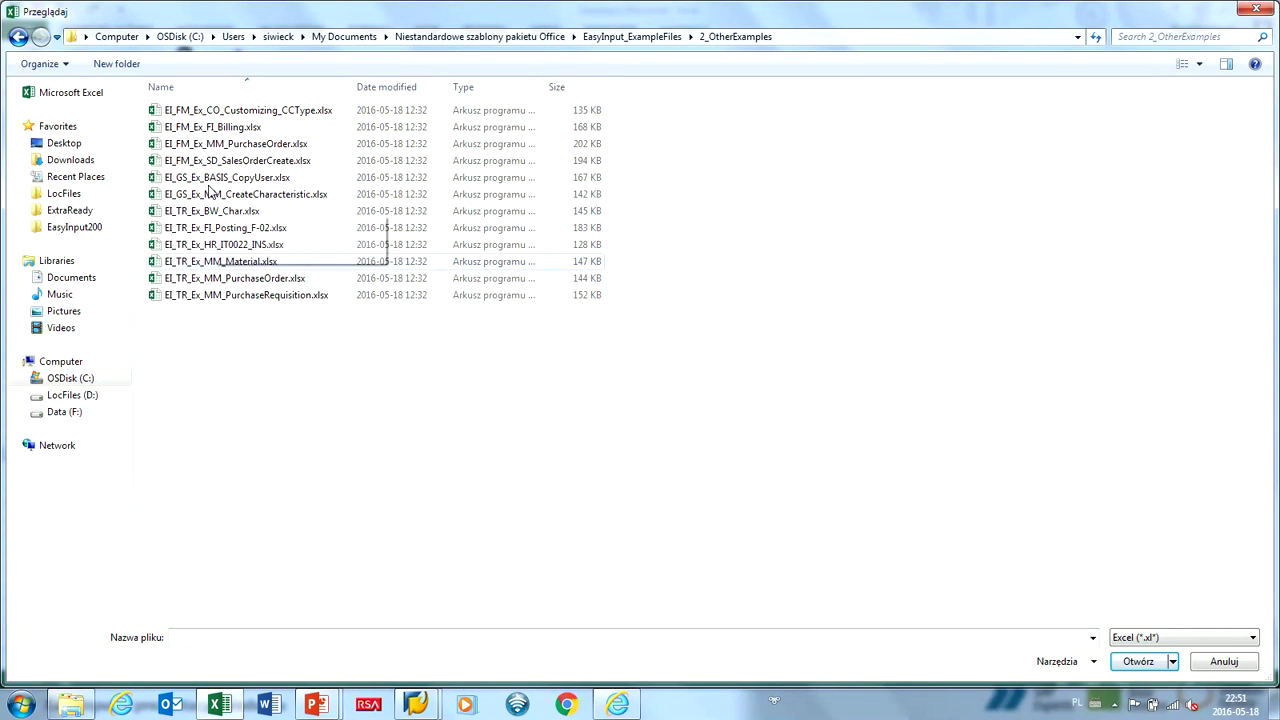
pyautogui.press('BackSpace')
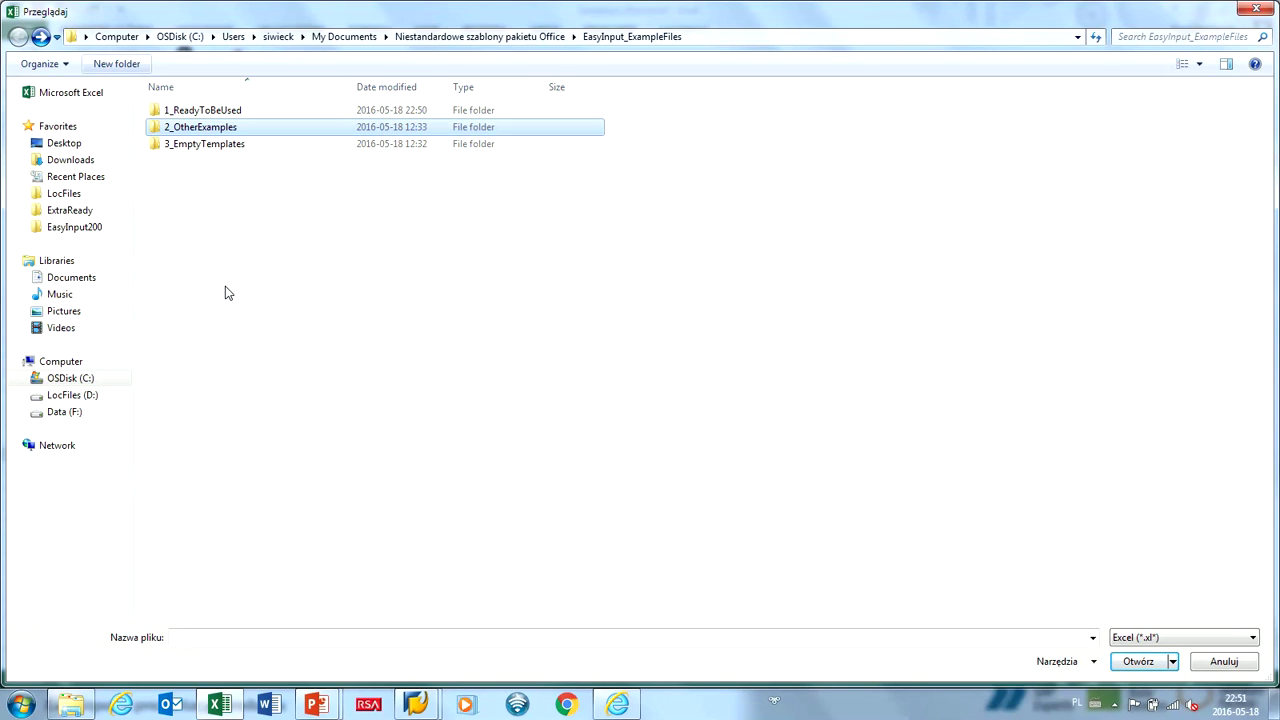
pyautogui.doubleClick(160, 110)
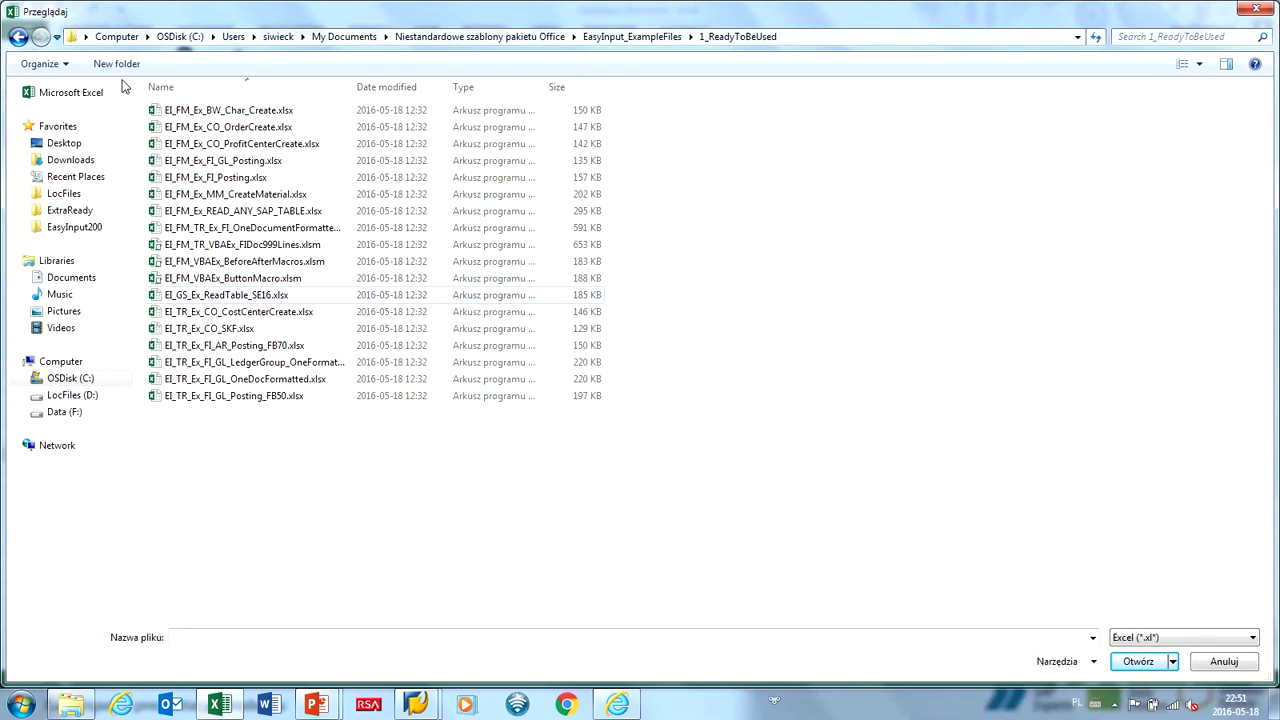
pyautogui.press('Return')
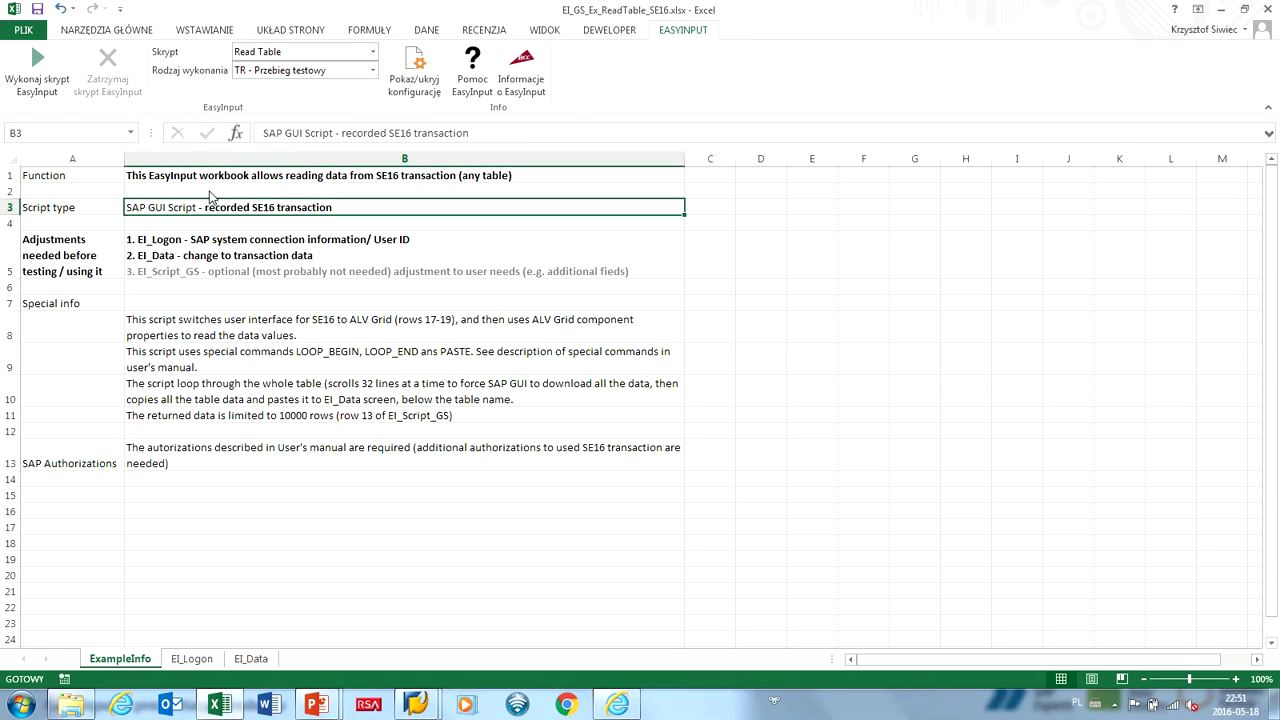
# Enter the SAP user ID on the EI_Logon sheet.
pyautogui.hotkey('ctrl', 'pagedown')
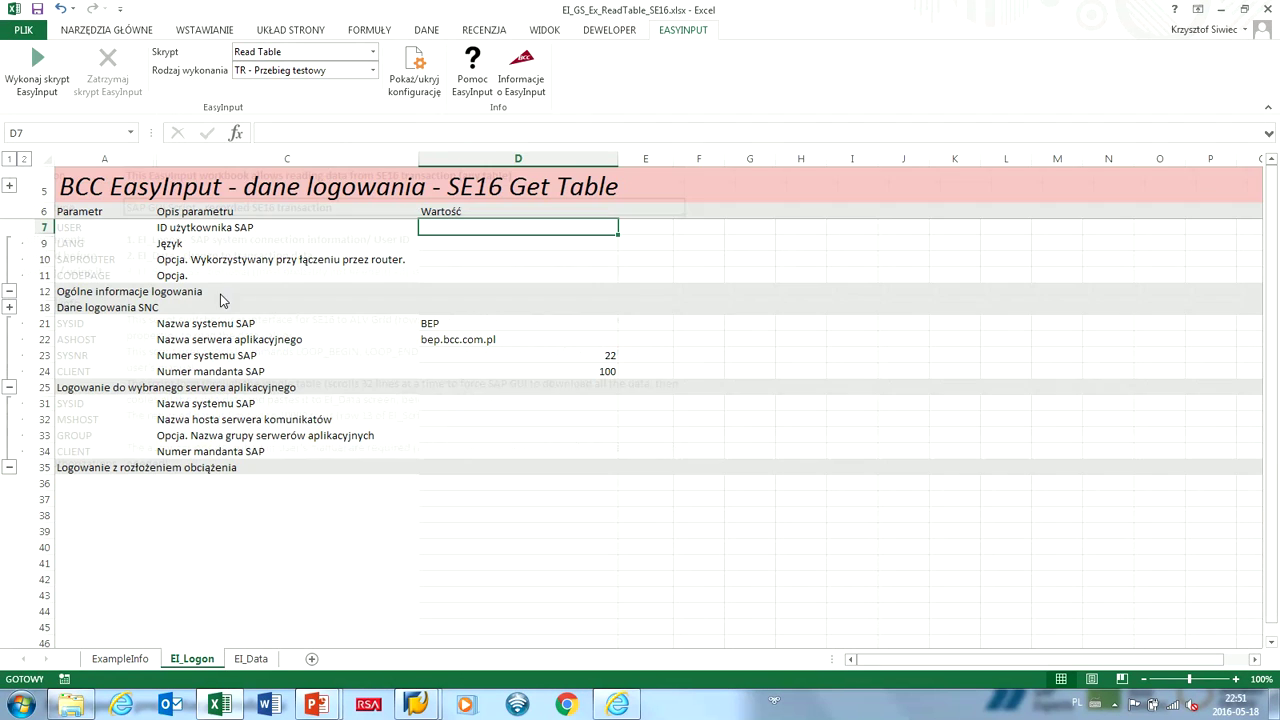
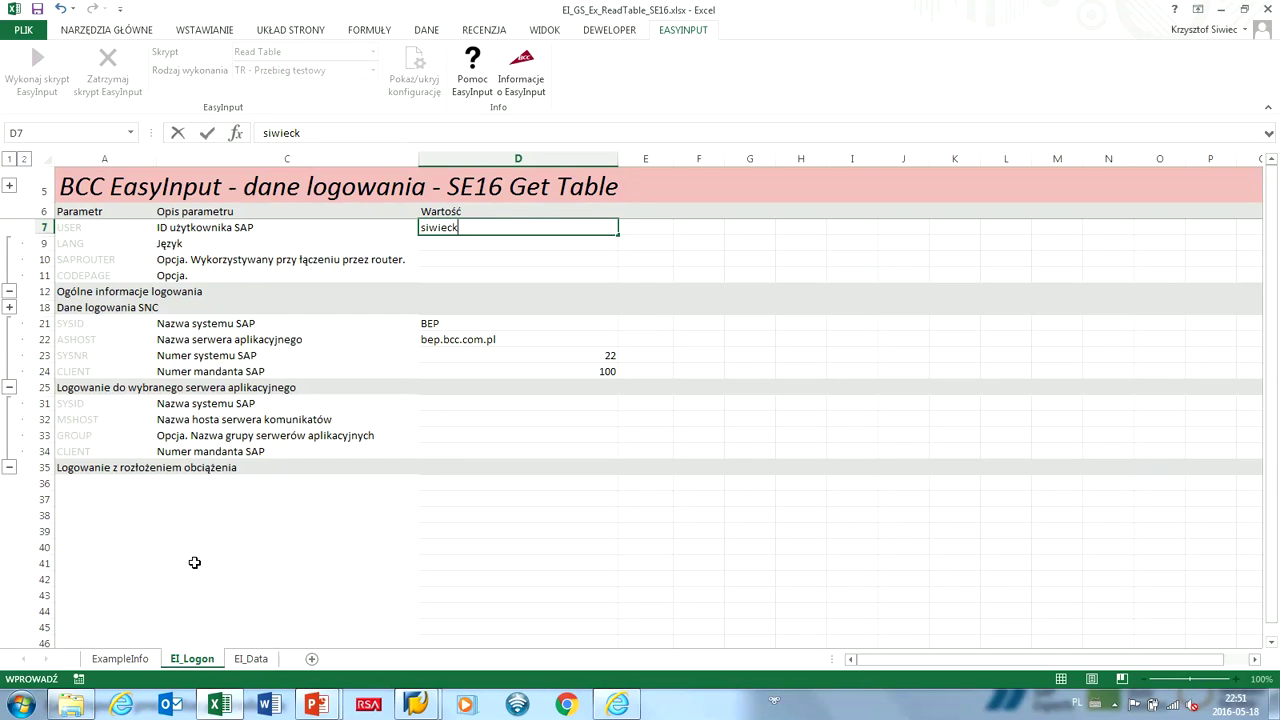
pyautogui.hotkey('ctrl', 'pagedown')
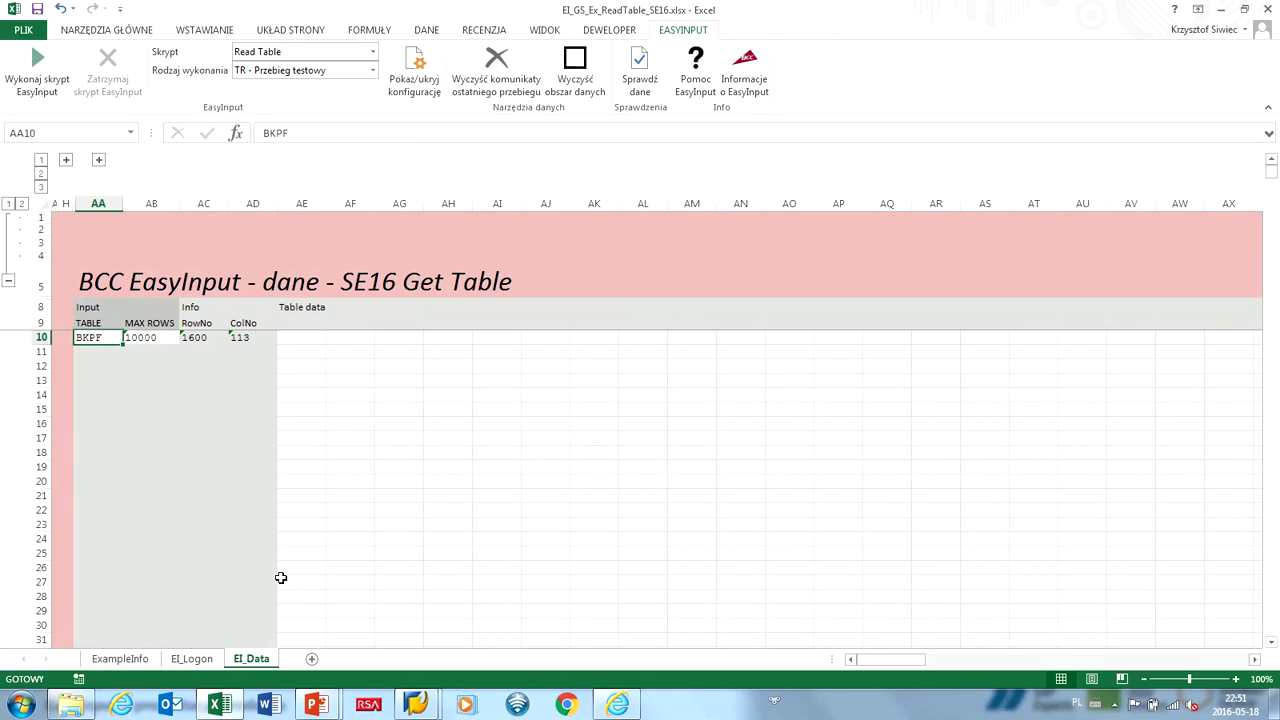
# Lower the BKPF MAX ROWS value in AB10 to 1000 and run the EasyInput script.
pyautogui.press('Right')
pyautogui.press('Right')
pyautogui.press('Right')
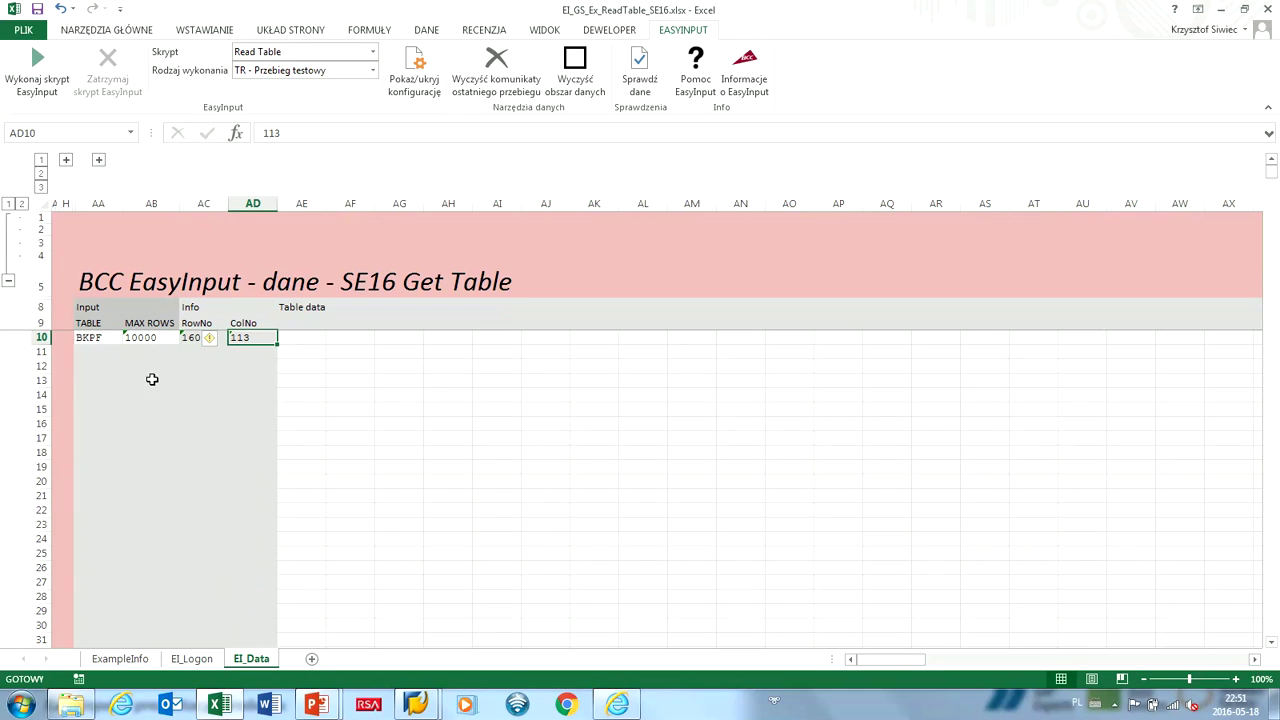
pyautogui.press('Left')
pyautogui.press('Left')
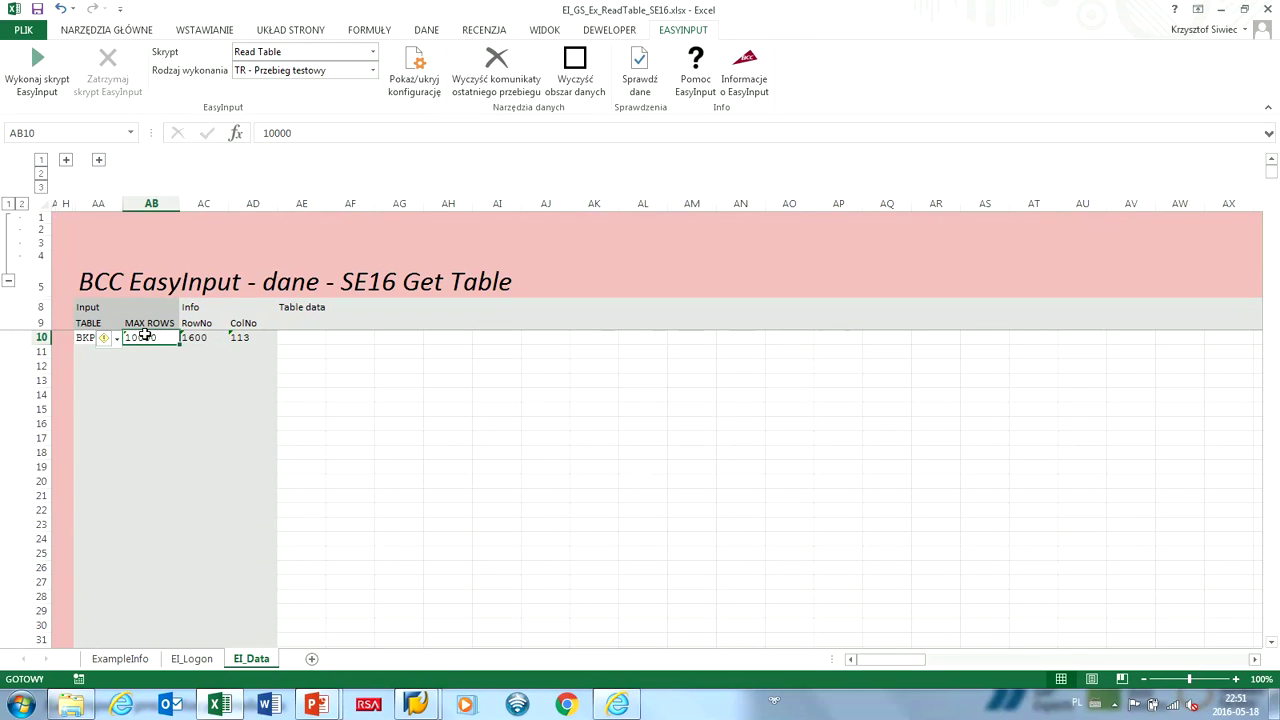
pyautogui.press('Left')
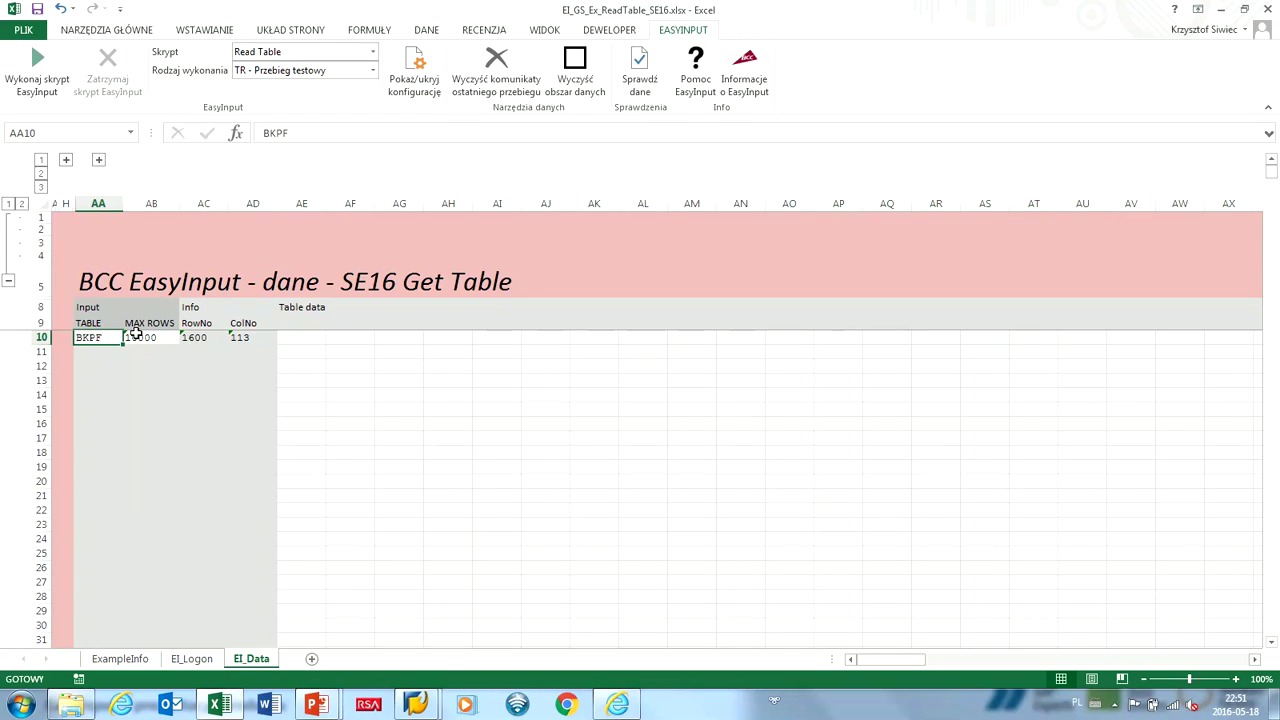
pyautogui.click(136, 336)
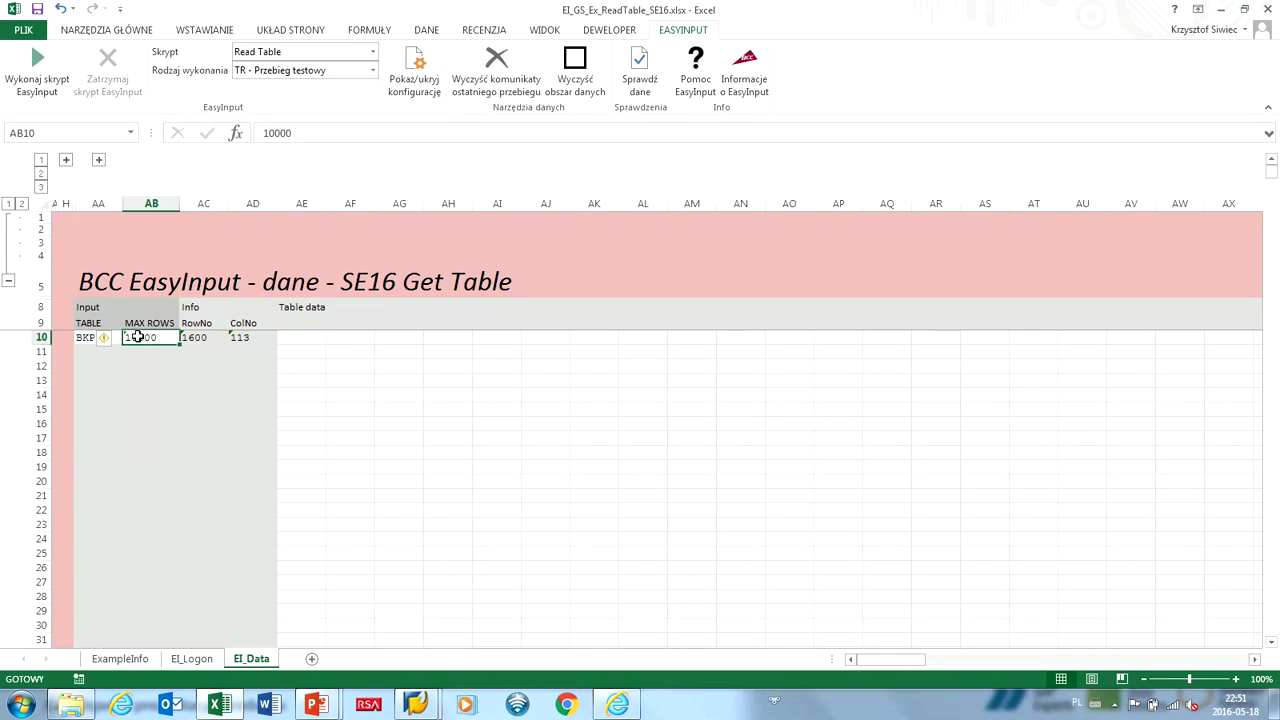
pyautogui.doubleClick(154, 338)
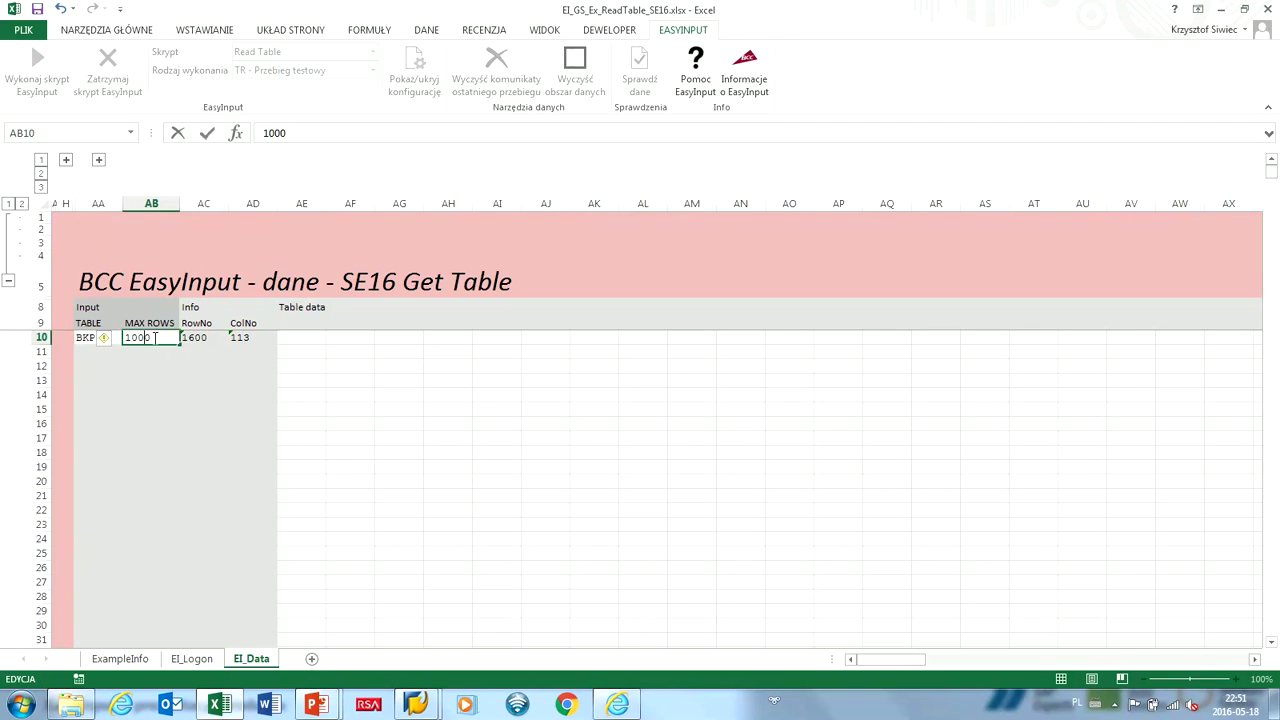
pyautogui.press('Return')
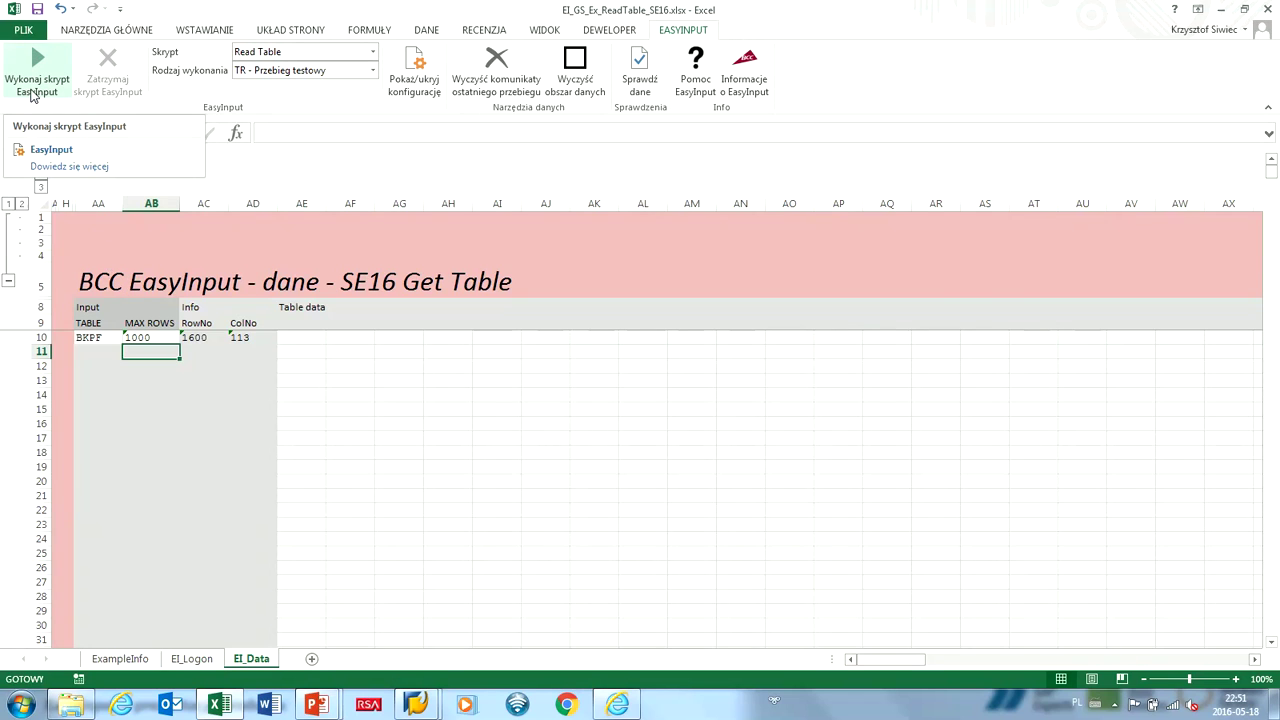
pyautogui.click(33, 81)
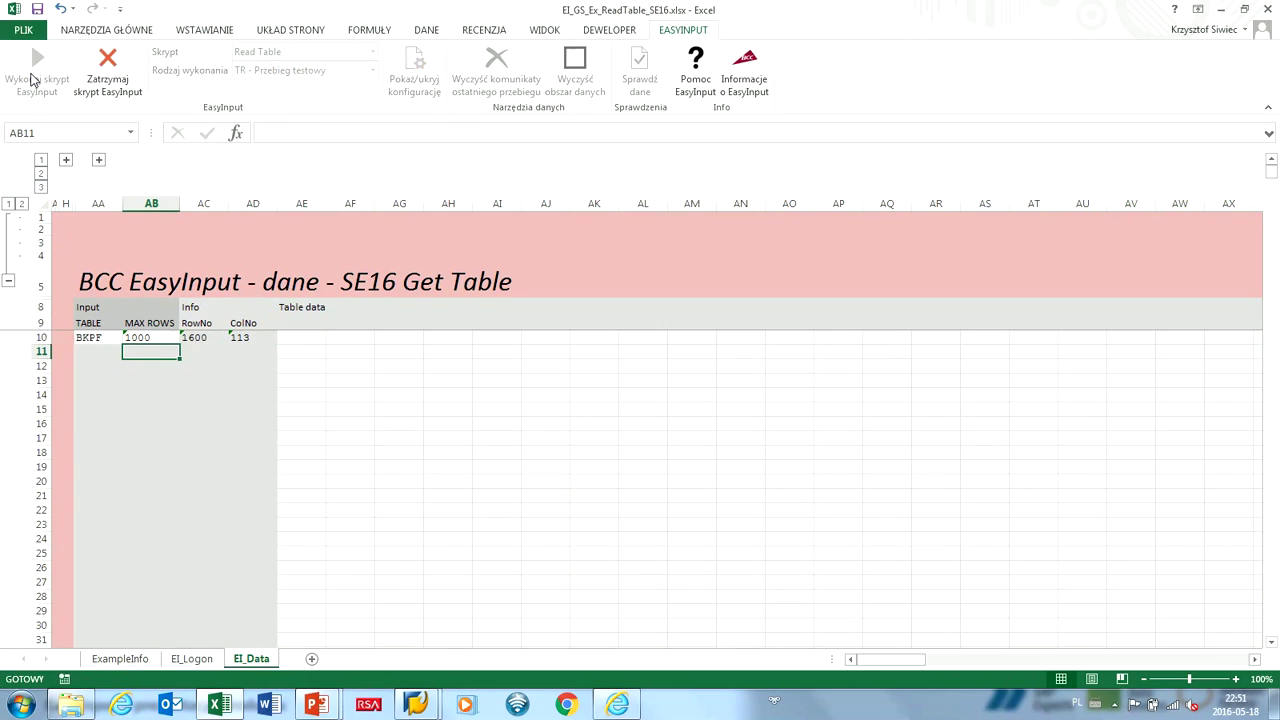
# Log on to SAP with the password and run the SE16 BKPF selection limited to 1000 hits.
pyautogui.write('********')
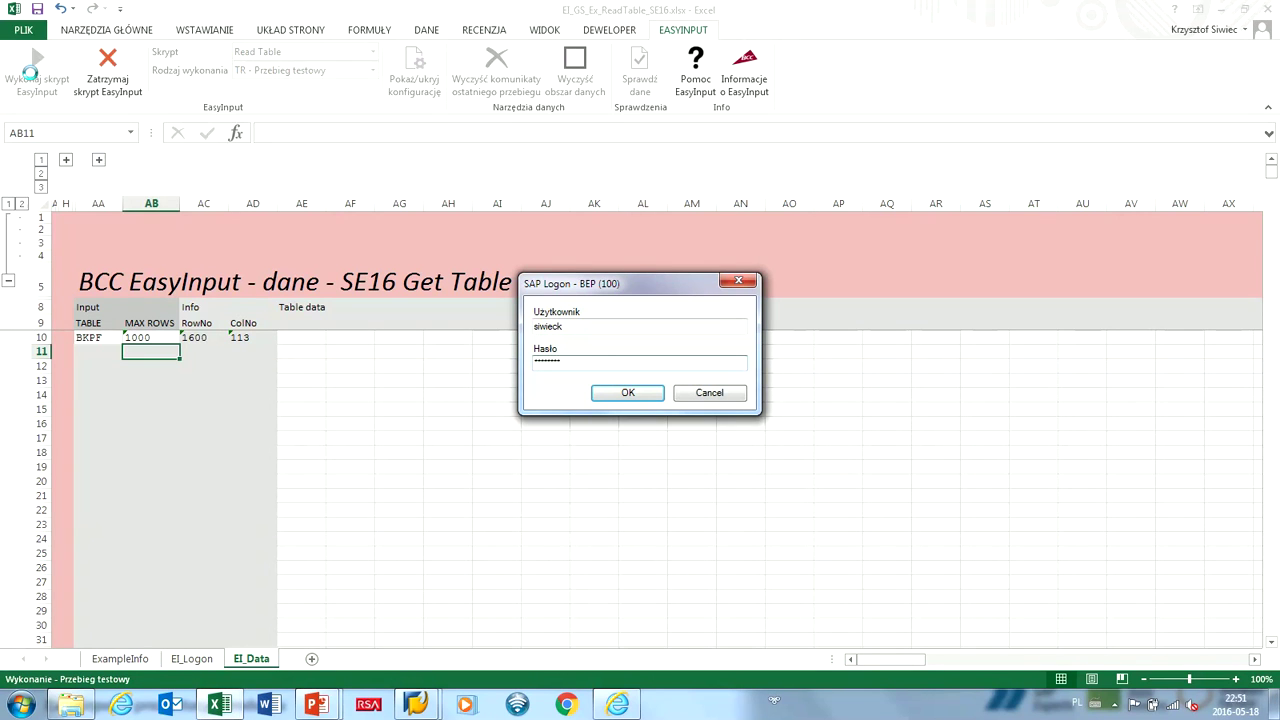
pyautogui.press('Return')
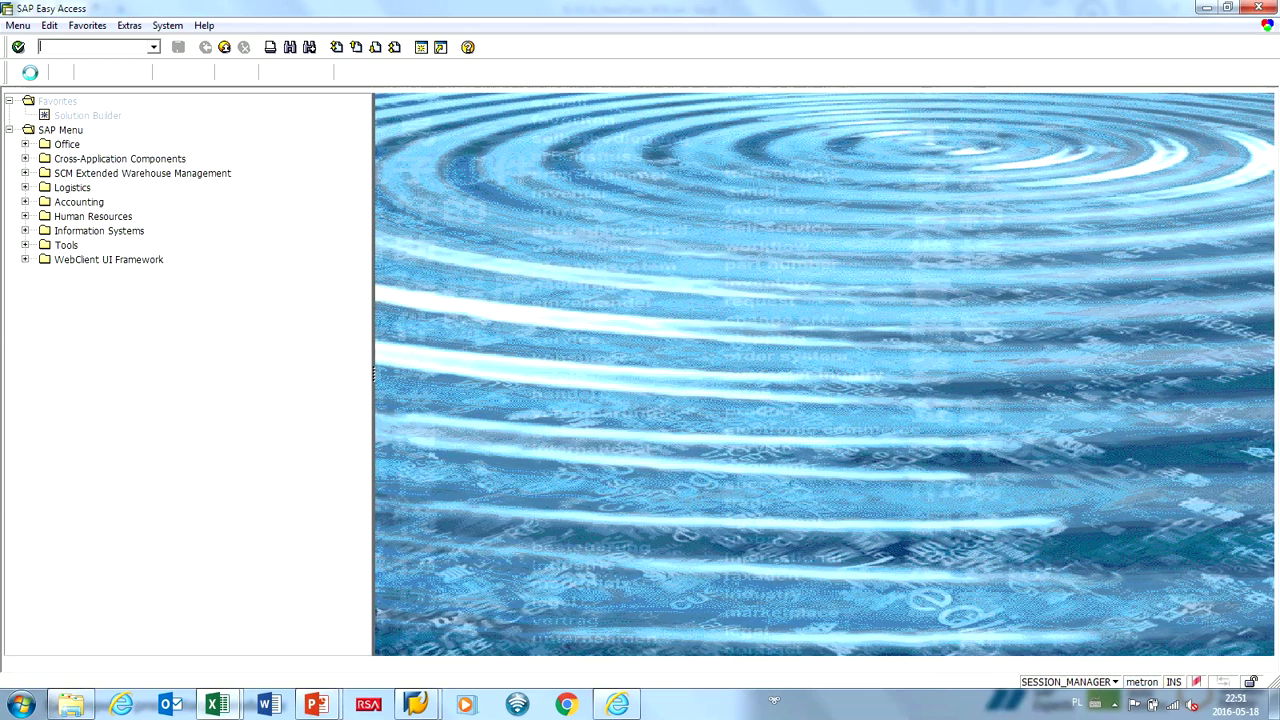
pyautogui.click(370, 342)
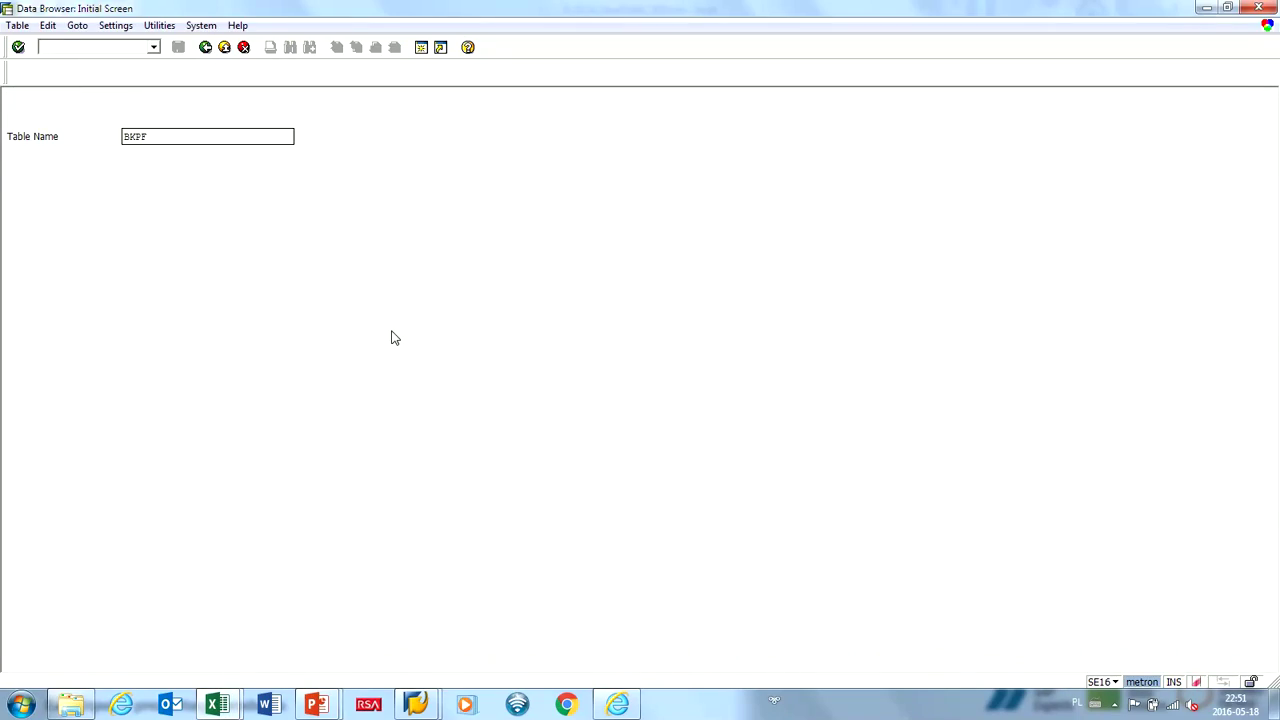
pyautogui.press('Return')
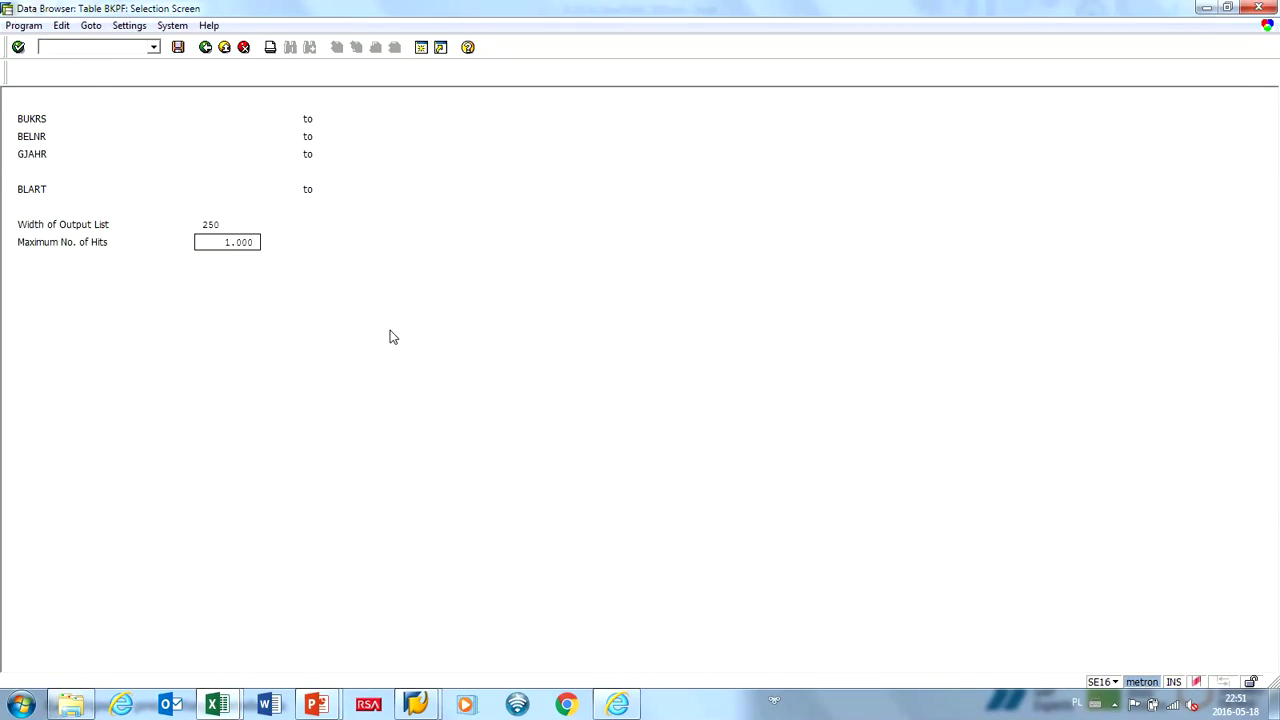
pyautogui.press('F8')
pyautogui.press('Return')
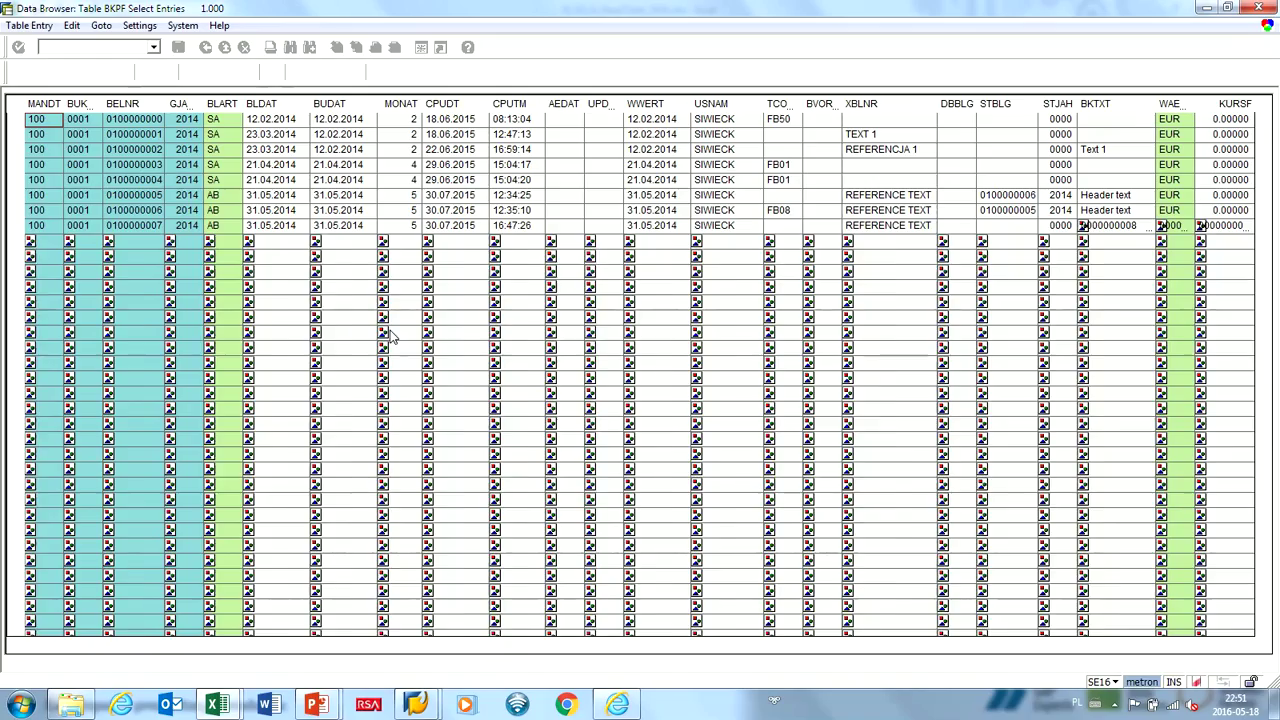
# Scroll through the BKPF results list in SE16, then close it.
pyautogui.scroll(-15, 390, 337)
pyautogui.scroll(-20, 390, 337)
pyautogui.scroll(-10, 390, 265)
pyautogui.scroll(-20, 392, 282)
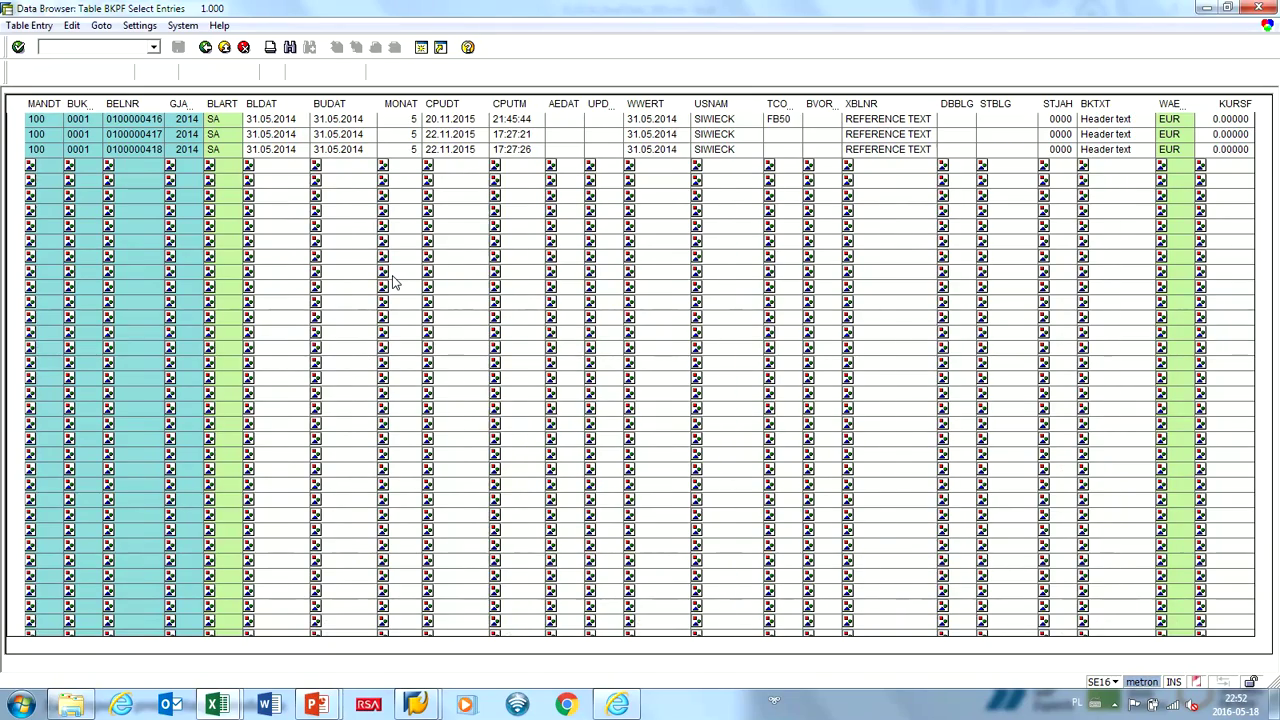
pyautogui.scroll(-20, 392, 282)
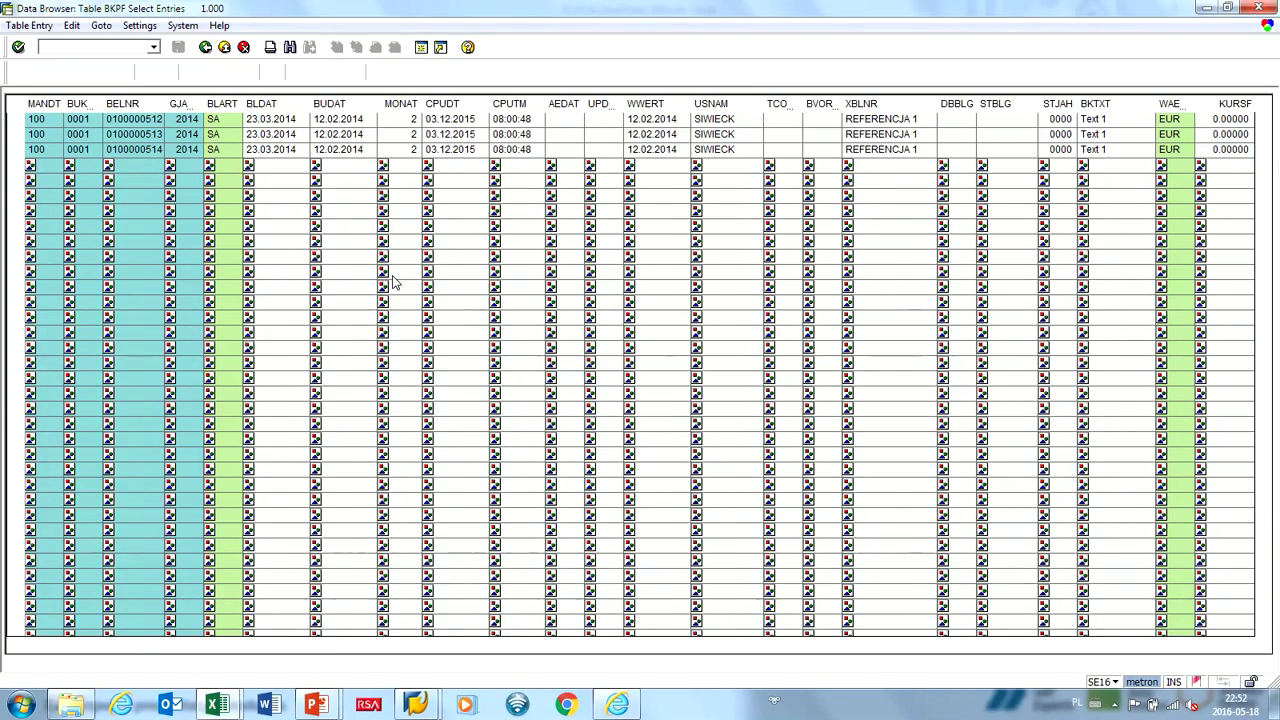
pyautogui.scroll(-20, 392, 282)
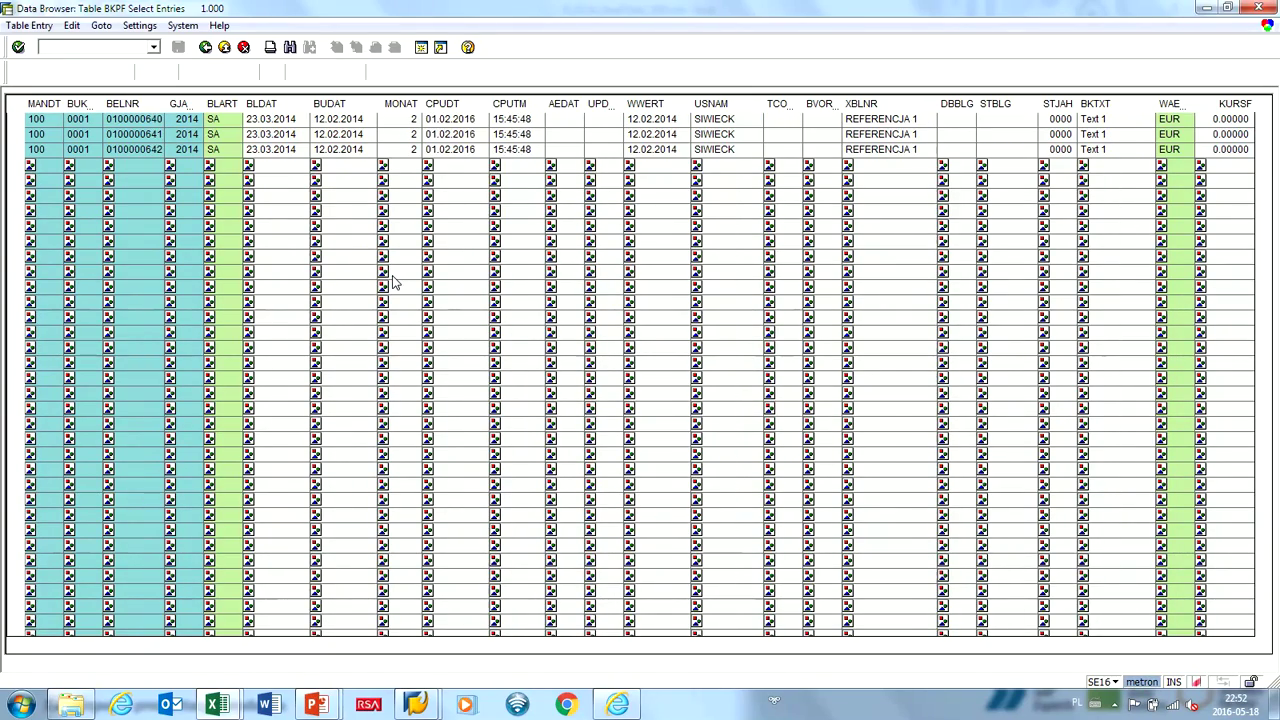
pyautogui.scroll(-20, 392, 282)
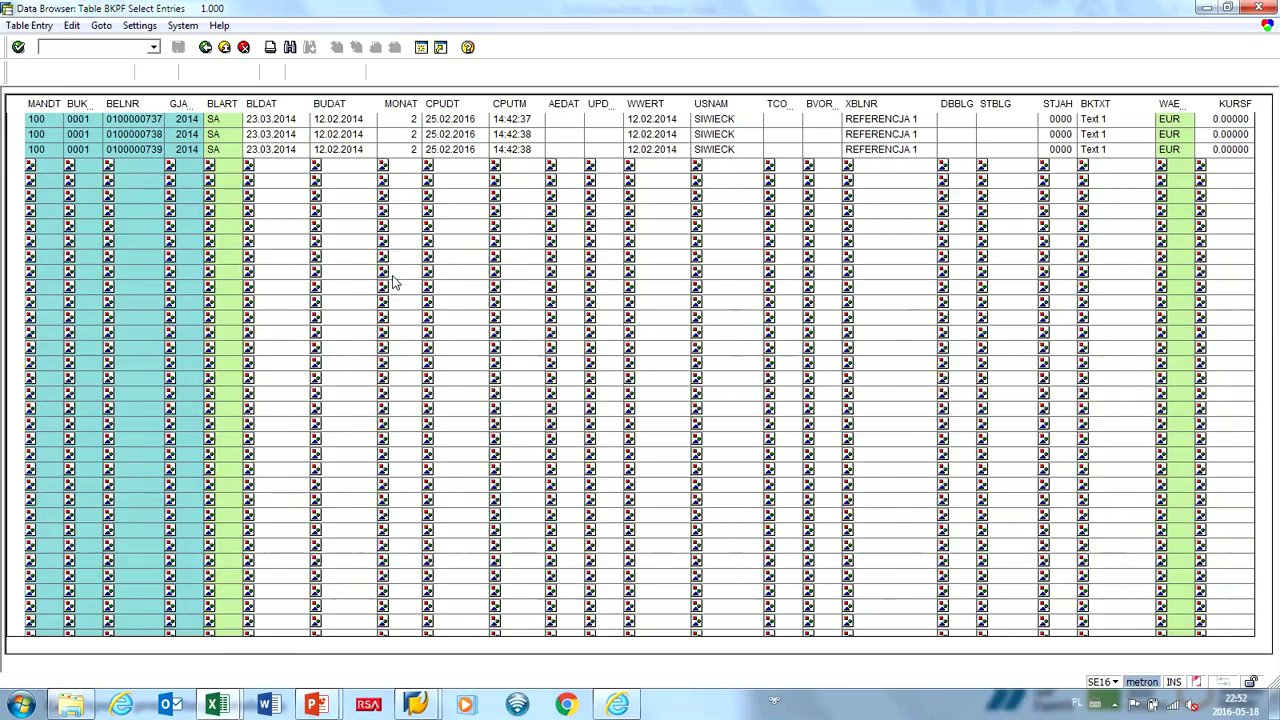
pyautogui.scroll(-20, 392, 282)
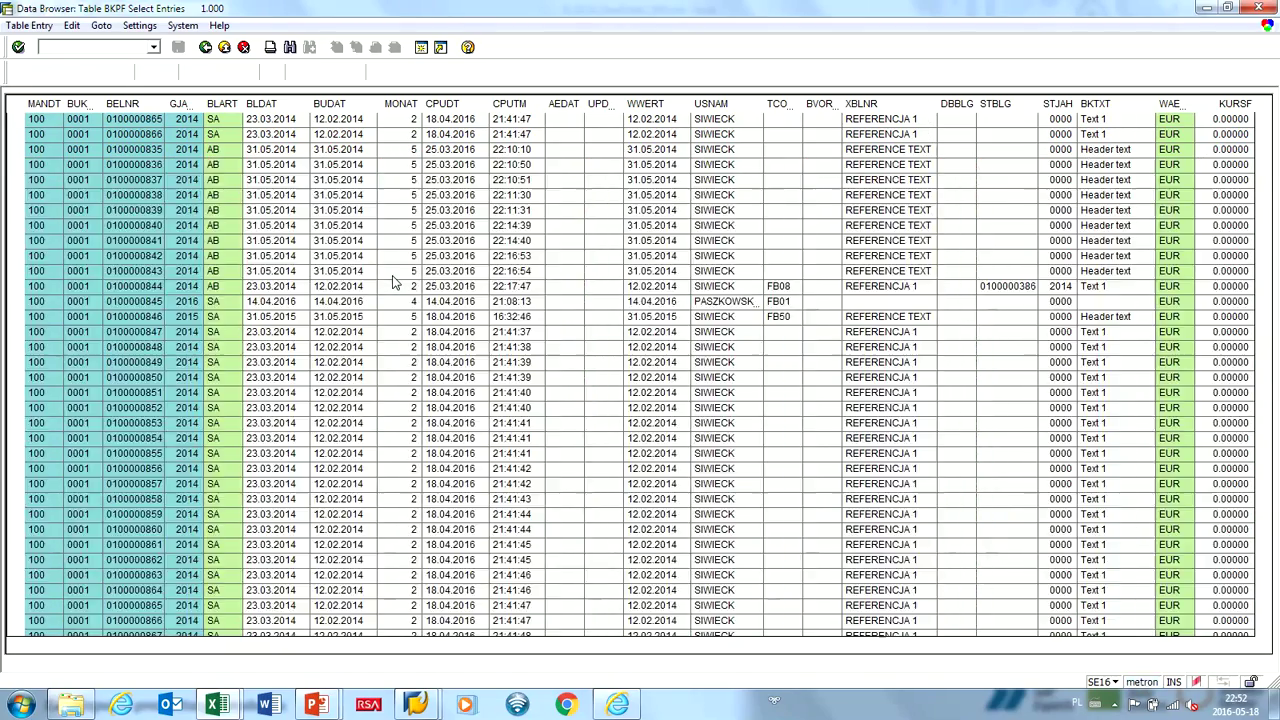
pyautogui.scroll(-20, 392, 282)
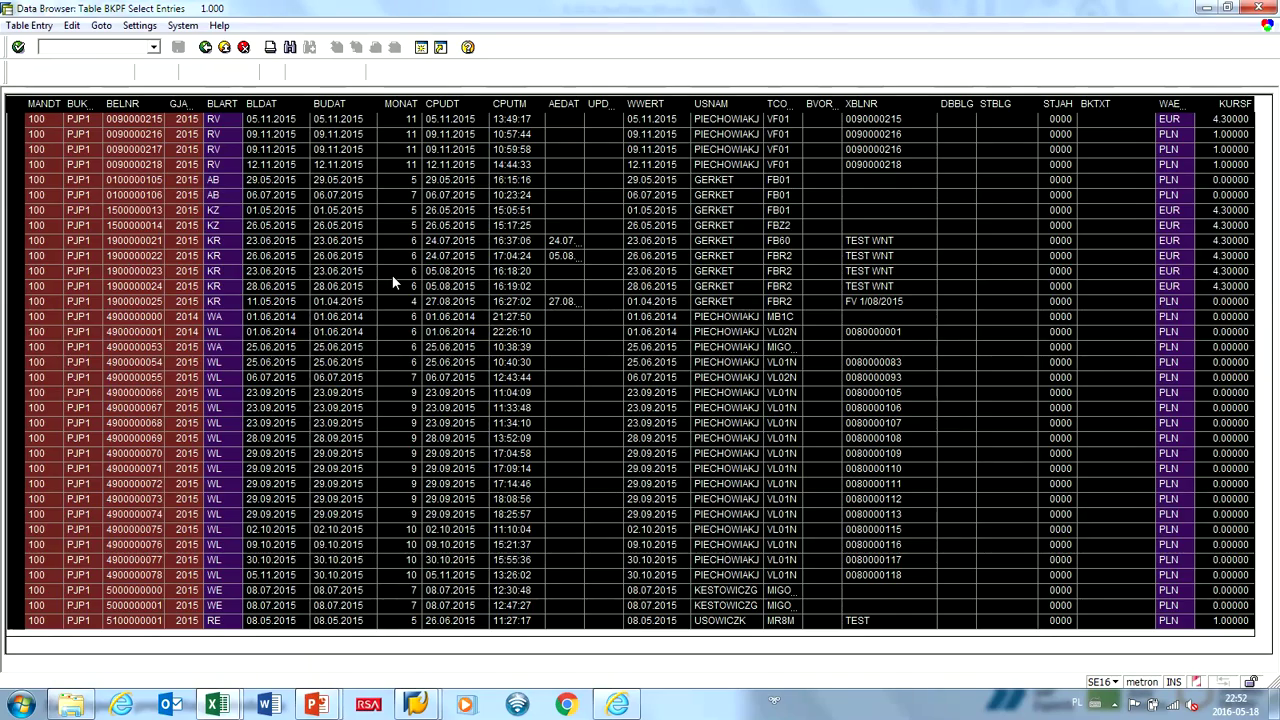
pyautogui.hotkey('shift', 'F3')
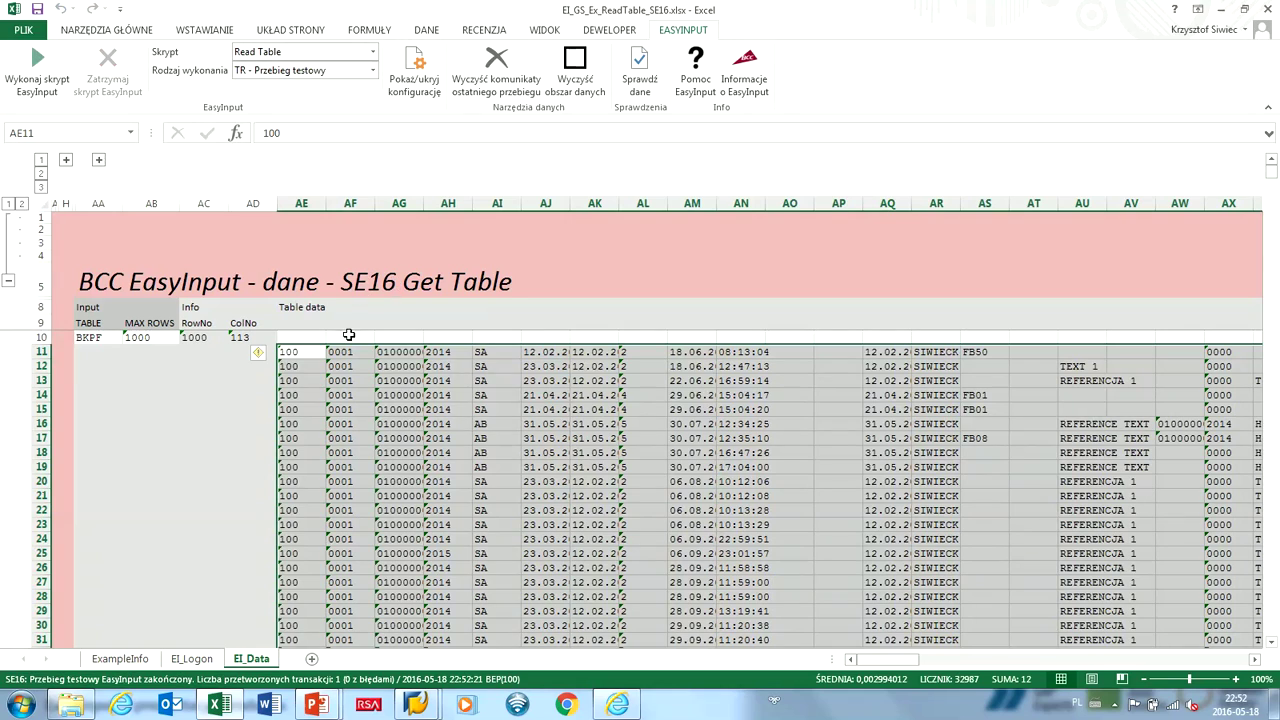
# Review the BKPF rows starting at AE11, then close the workbook without saving.
pyautogui.click(317, 356)
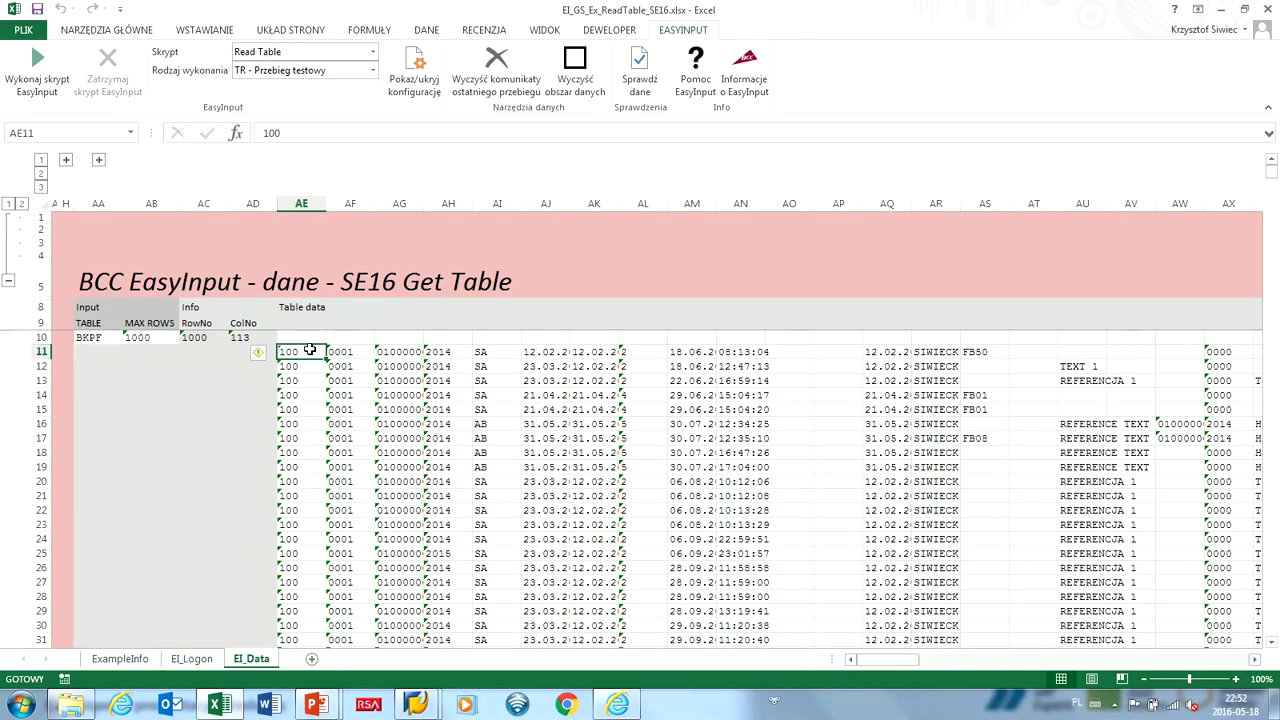
pyautogui.scroll(-20, 310, 350)
pyautogui.scroll(-20, 516, 348)
pyautogui.scroll(20, 516, 348)
pyautogui.scroll(20, 513, 350)
pyautogui.click(1270, 11)
pyautogui.click(639, 369)
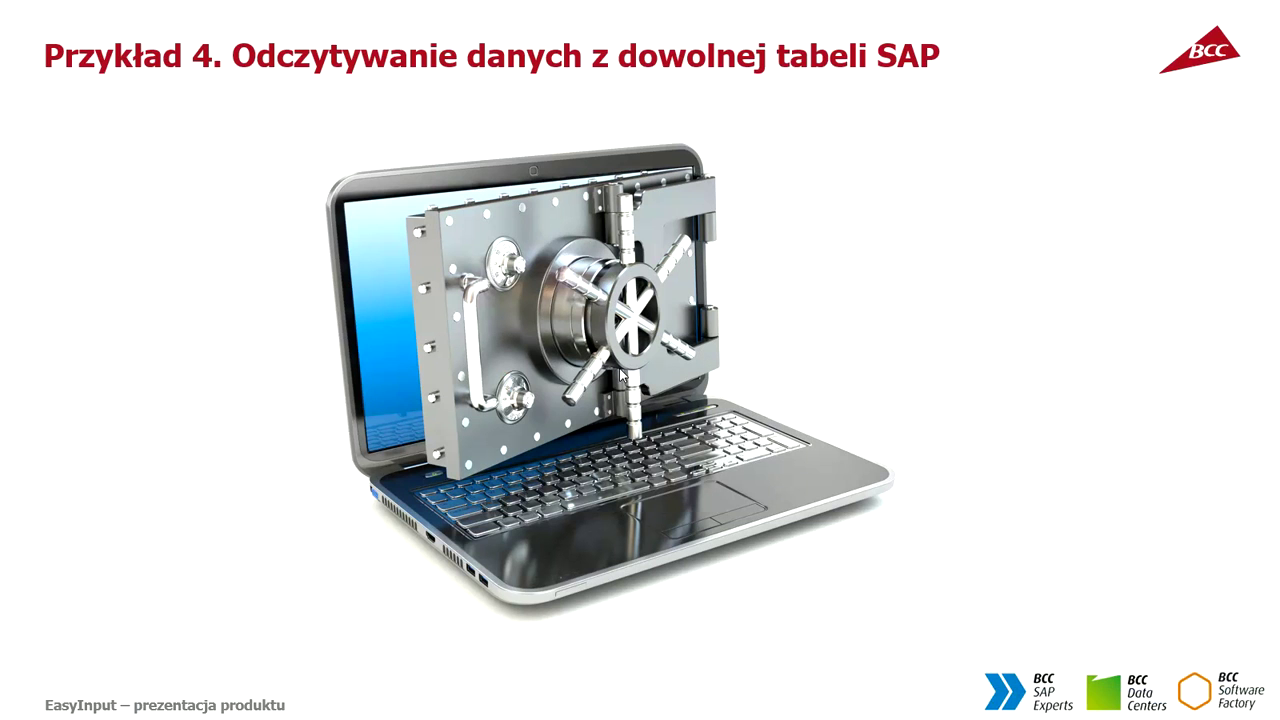
# Advance to the 'Przegląd EasyInput' slide on VBA macro integration.
pyautogui.click(638, 376)
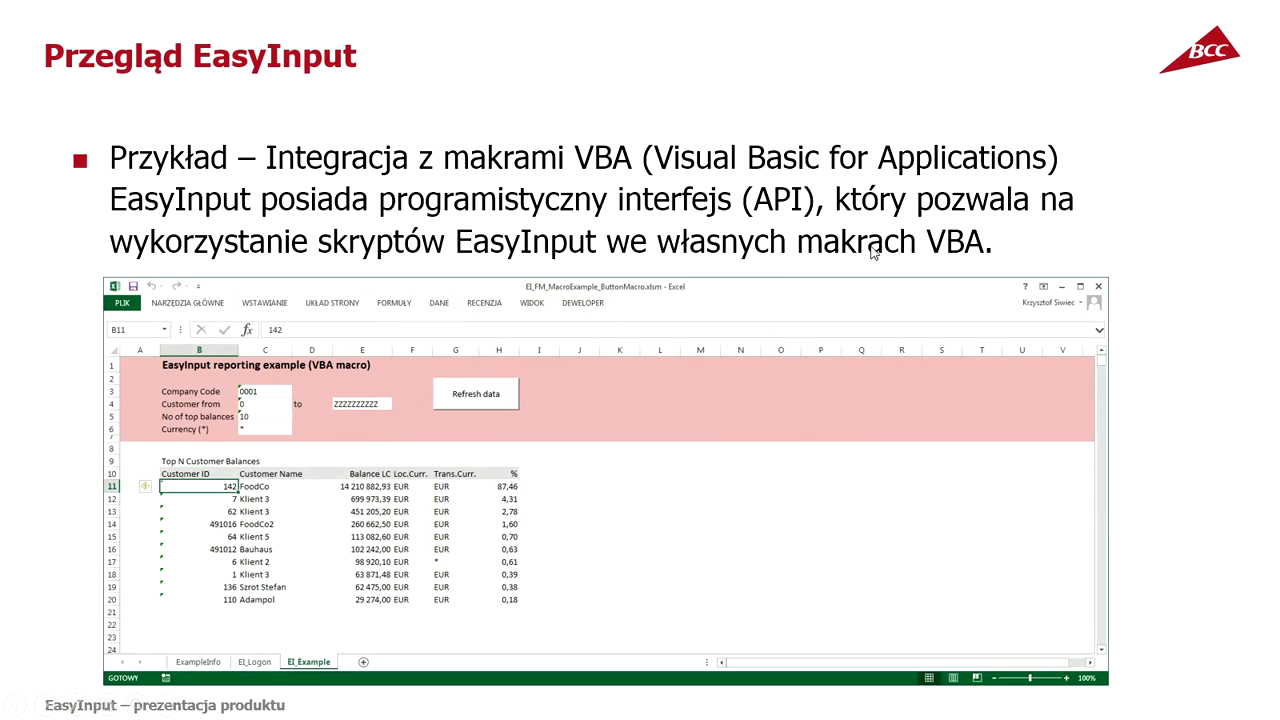